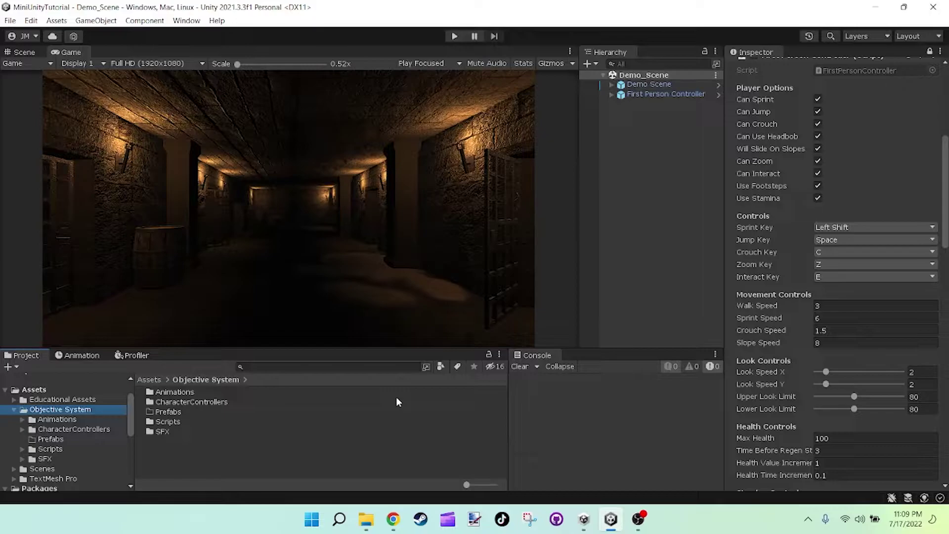
Switch from the Game view to the Scene view and look around the dungeon corridor.
click(374, 241)
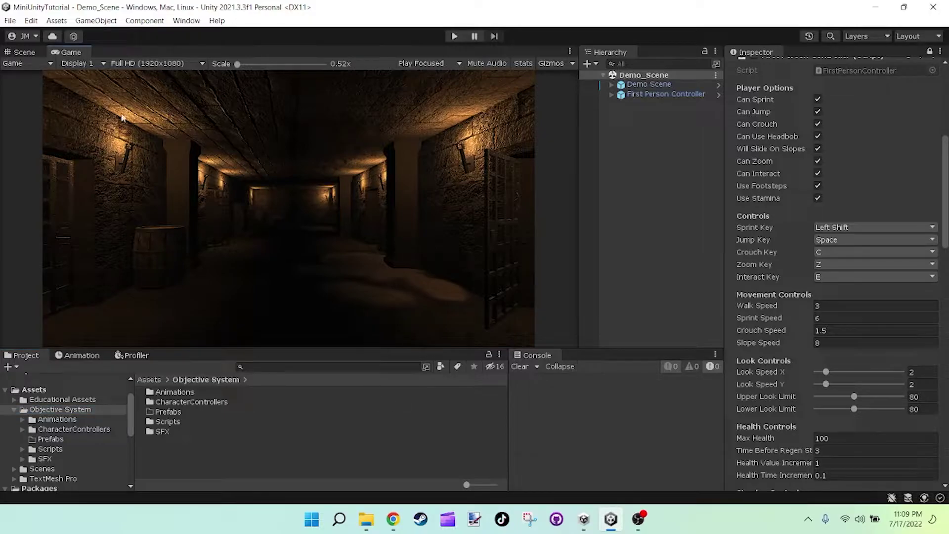
click(35, 52)
click(71, 52)
click(24, 52)
mouse_move(334, 168)
right_down()
mouse_move(371, 156)
mouse_move(329, 167)
right_up()
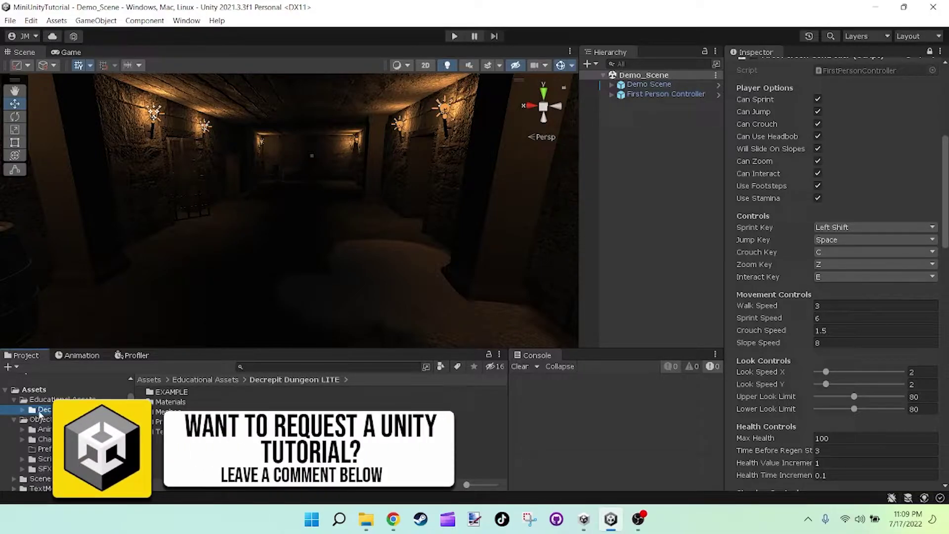
Open the Decrepit Dungeon LITE folder inside Educational Assets to view its contents.
click(14, 400)
click(60, 411)
mouse_move(354, 198)
right_down()
mouse_move(437, 216)
mouse_move(482, 187)
mouse_move(341, 180)
mouse_move(341, 200)
right_up()
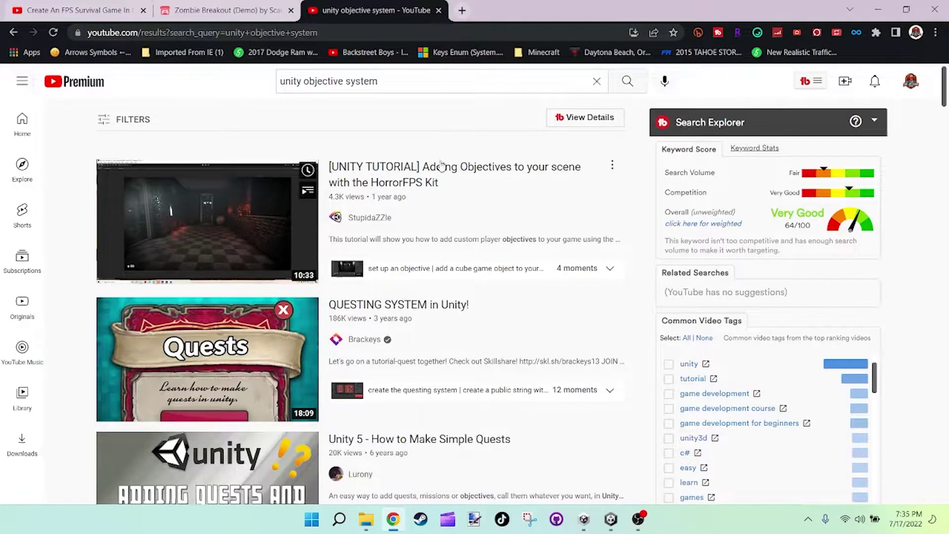
Browse the YouTube search results for "unity objective system" in the browser.
scroll(555, 254, down, 3)
scroll(601, 246, down, 6)
scroll(607, 246, down, 3)
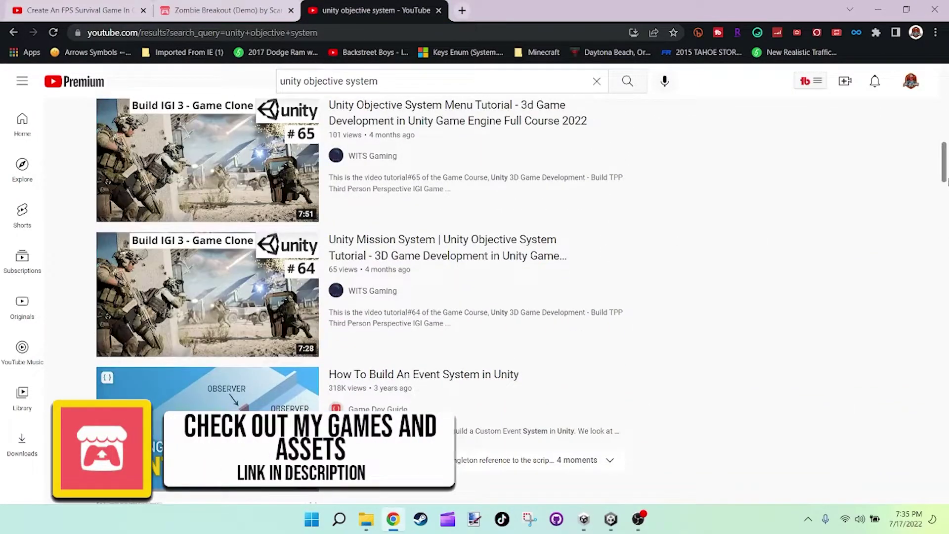
drag(946, 176, 945, 308)
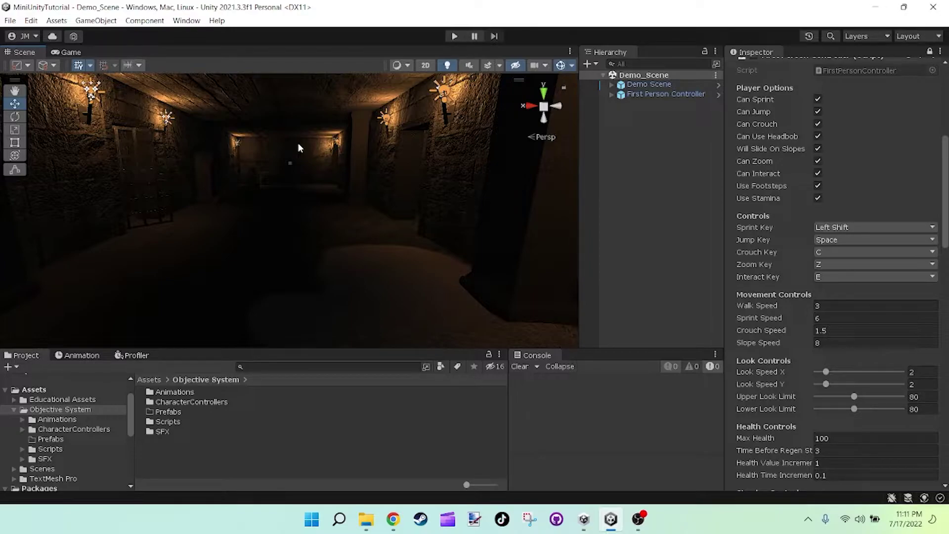
Return to Unity, select the First Person Controller and examine it in the Scene view.
right_drag(334, 227, 307, 212)
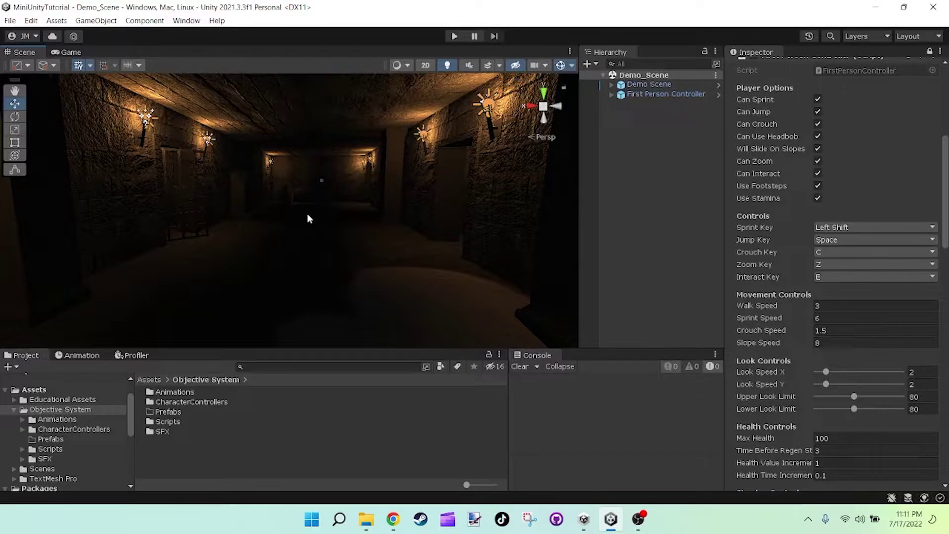
right_drag(335, 195, 193, 219)
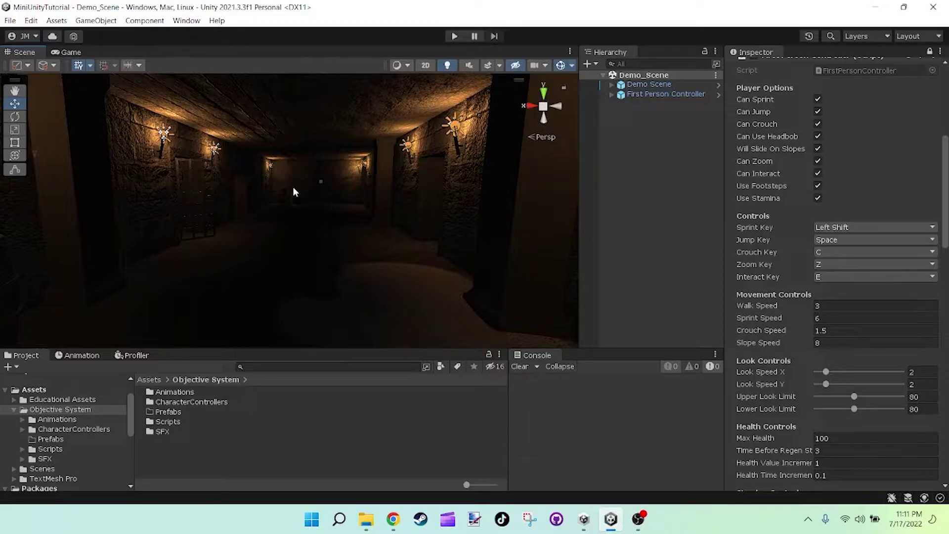
right_drag(293, 192, 786, 194)
click(382, 233)
click(322, 212)
right_drag(381, 243, 394, 165)
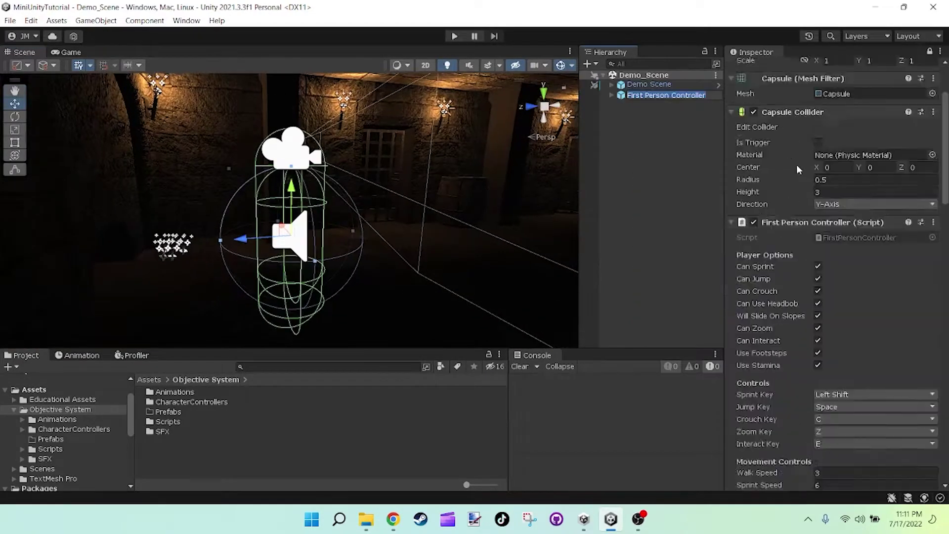
scroll(797, 167, up, 4)
right_drag(331, 242, 345, 250)
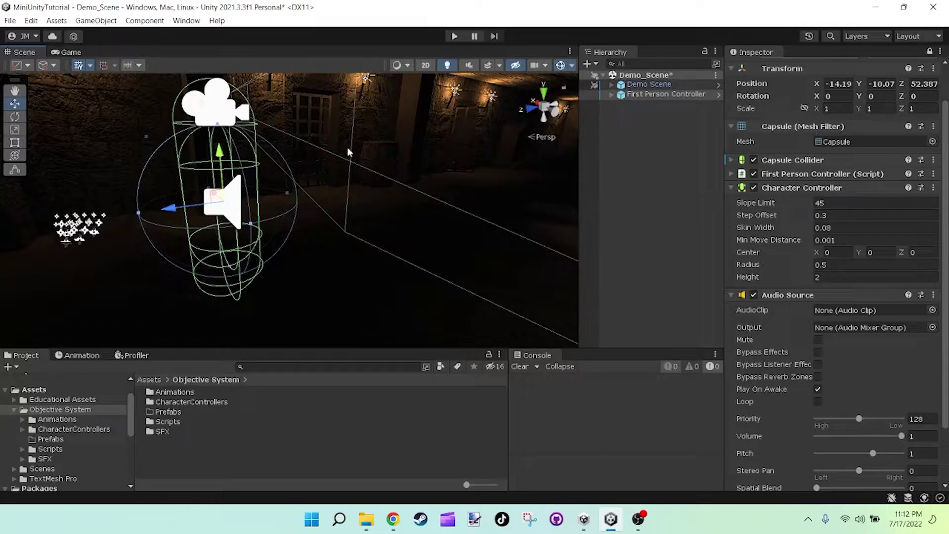
Expand the First Person Controller script component and examine its settings, from the player options to the footstep and interaction controls.
scroll(798, 256, down, 3)
scroll(797, 237, up, 4)
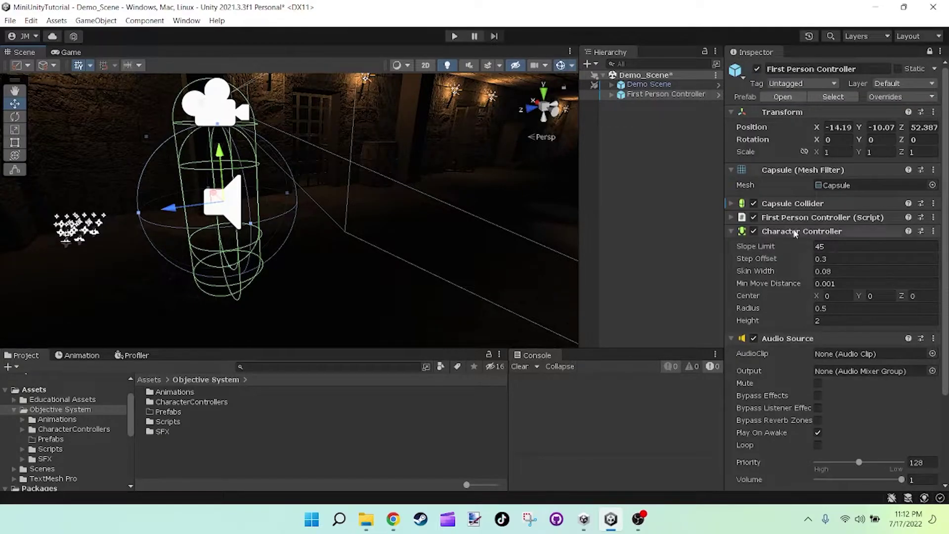
click(732, 218)
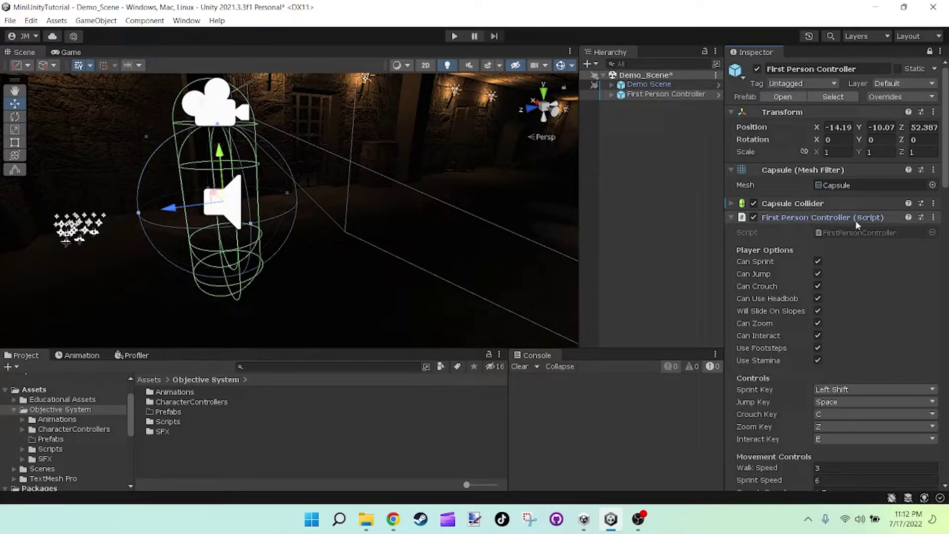
scroll(853, 260, down, 10)
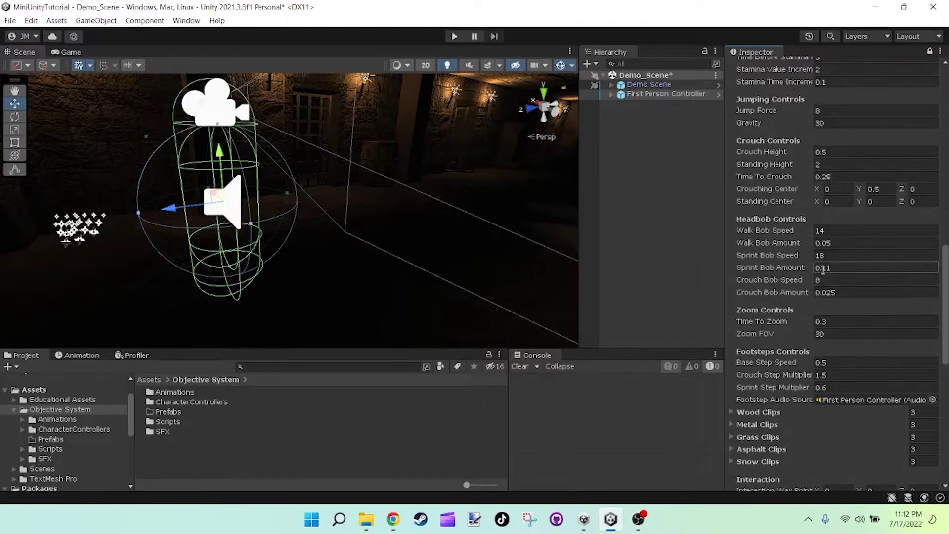
scroll(821, 274, down, 3)
scroll(803, 265, up, 7)
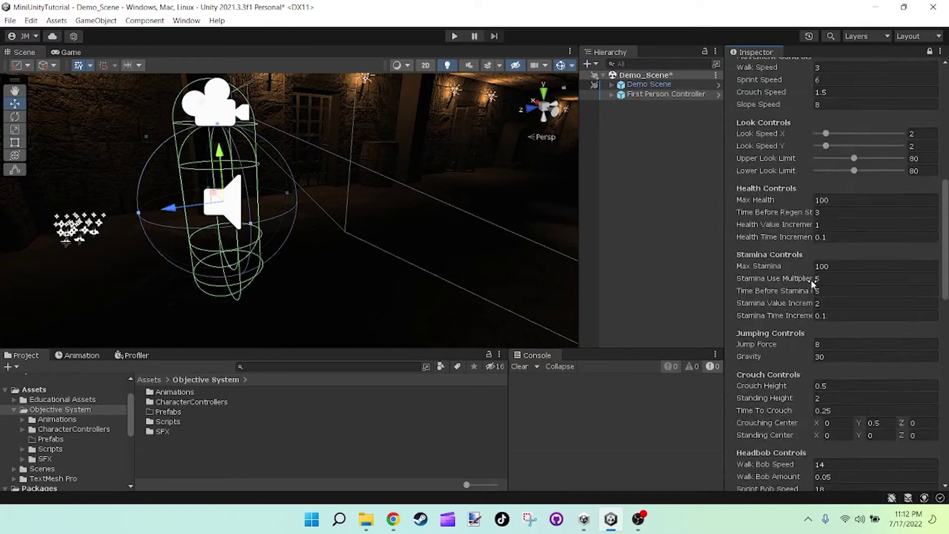
scroll(813, 283, up, 8)
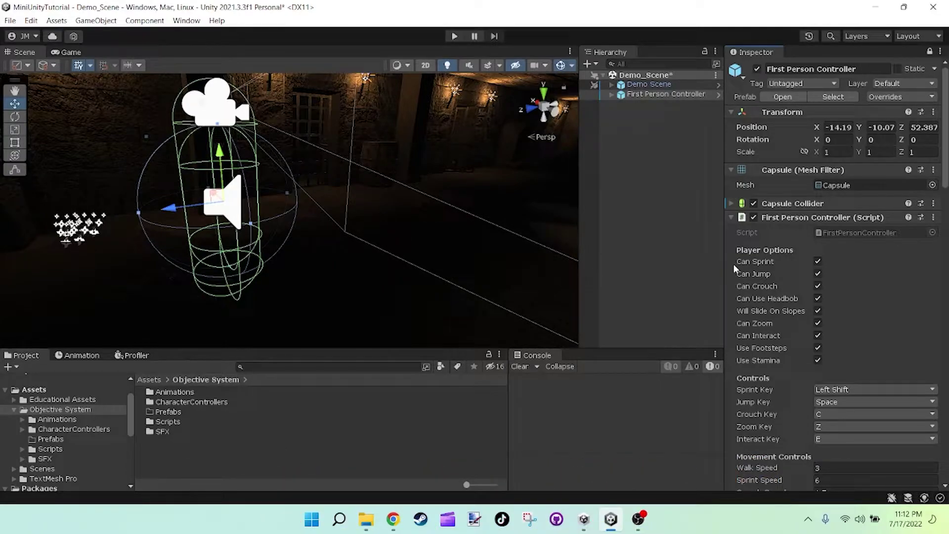
scroll(777, 266, down, 10)
scroll(777, 265, down, 3)
scroll(777, 295, up, 6)
scroll(776, 295, up, 5)
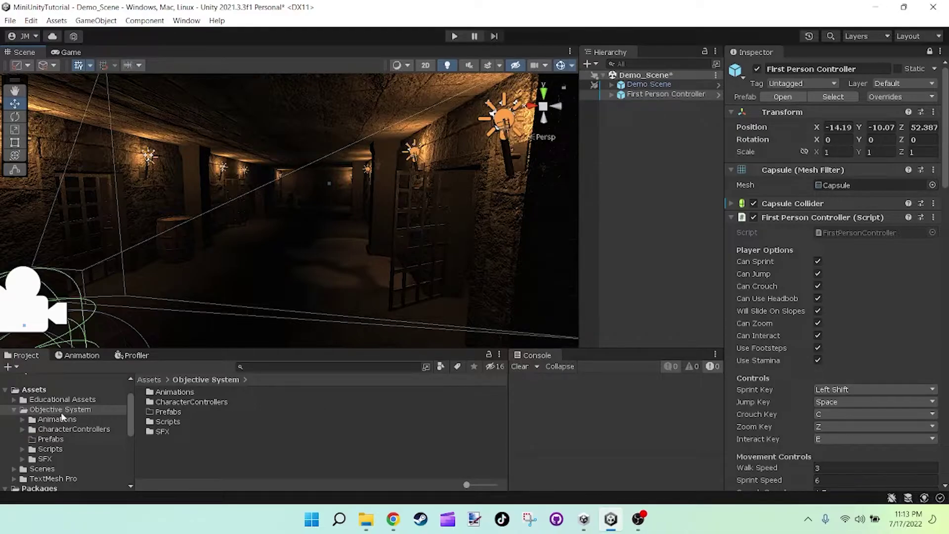
click(45, 390)
right_click(281, 421)
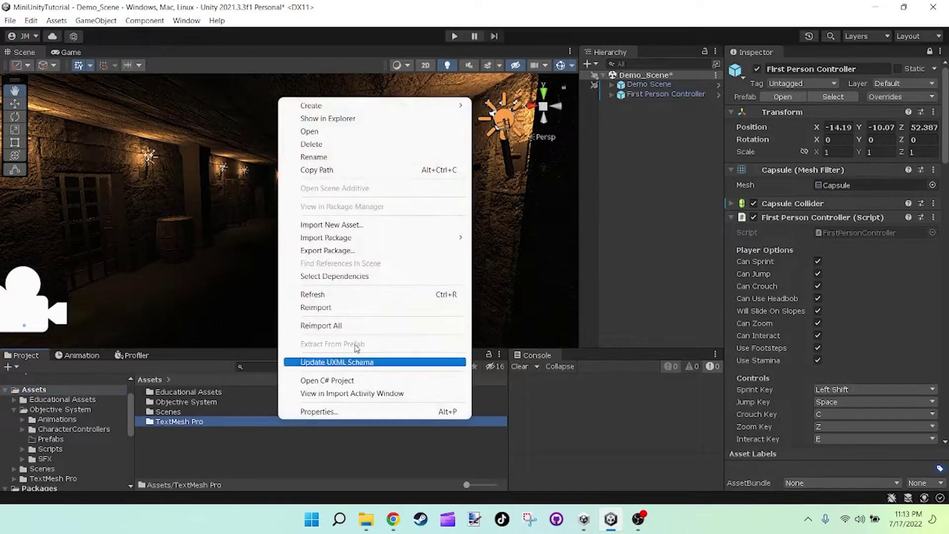
mouse_move(377, 105)
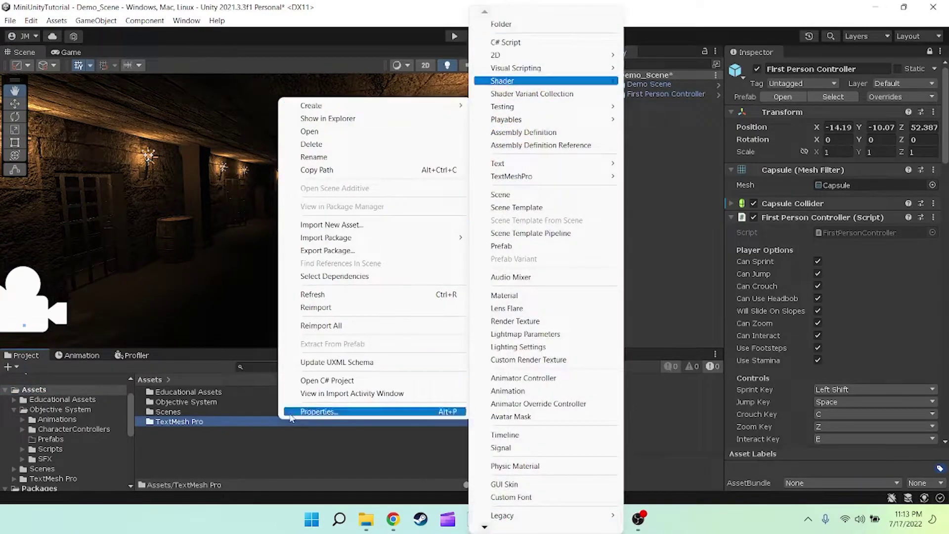
click(236, 441)
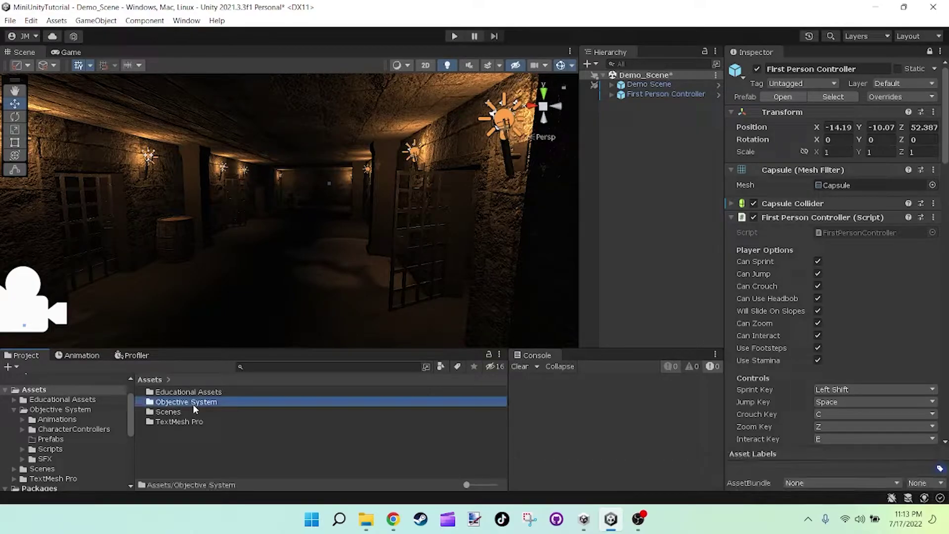
Open the Objective System folder in Assets and go through its Animations, CharacterControllers, Prefabs, Scripts and SFX subfolders.
double_click(193, 402)
click(273, 444)
right_click(177, 449)
click(178, 436)
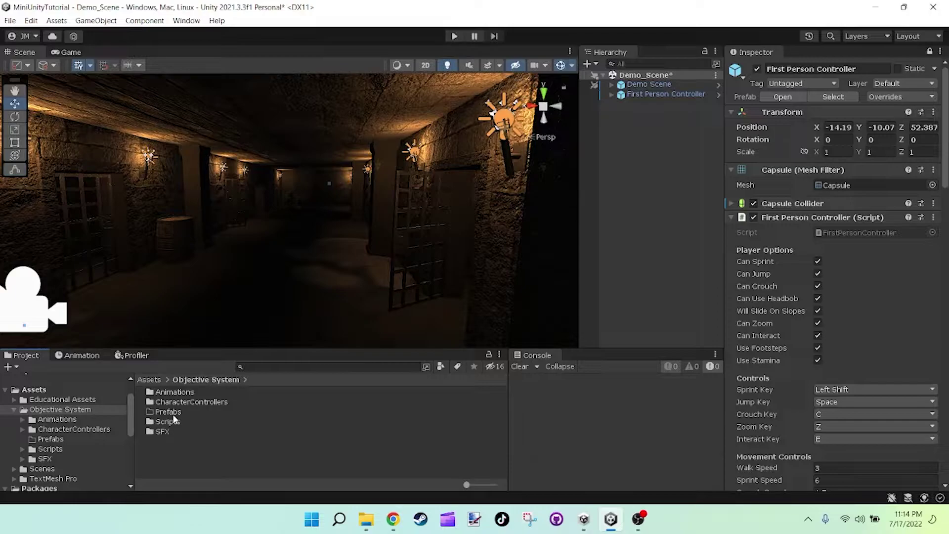
click(202, 403)
click(221, 434)
click(211, 450)
click(195, 394)
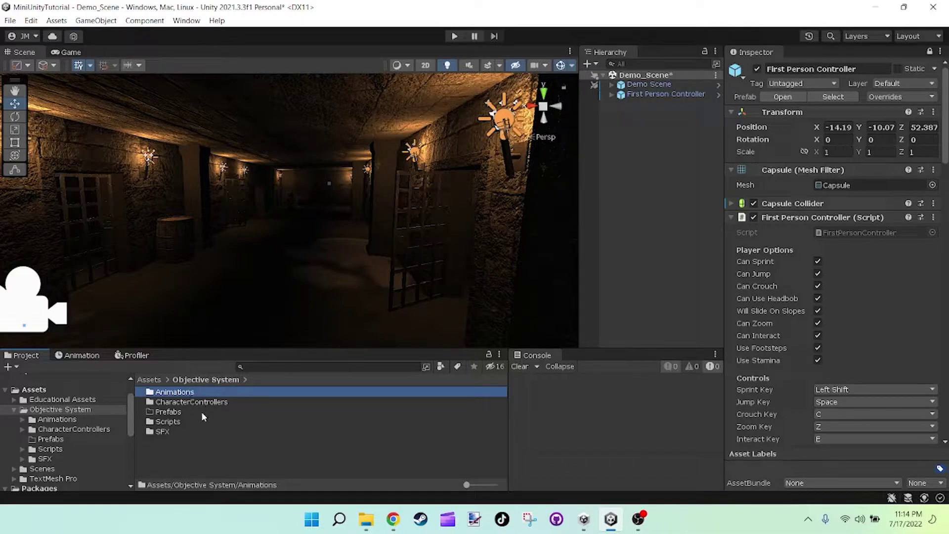
click(187, 411)
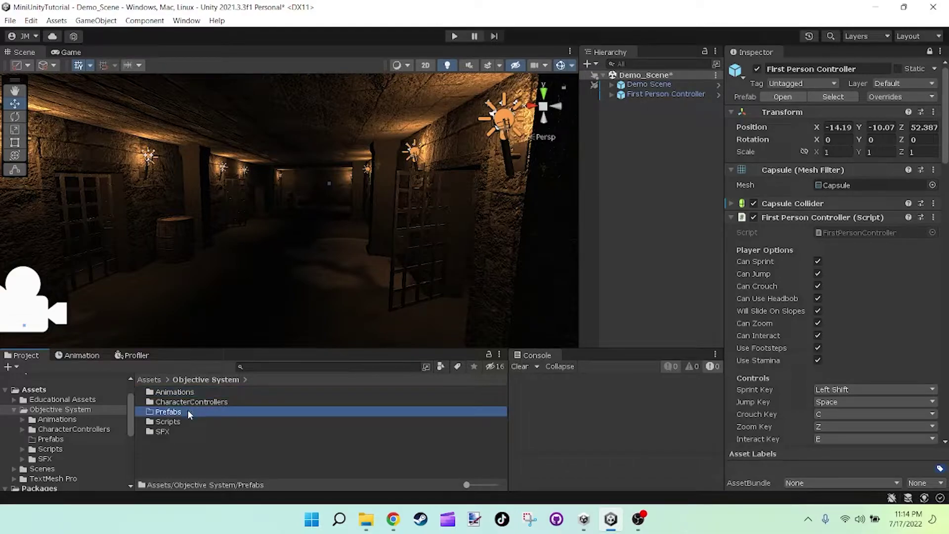
click(166, 423)
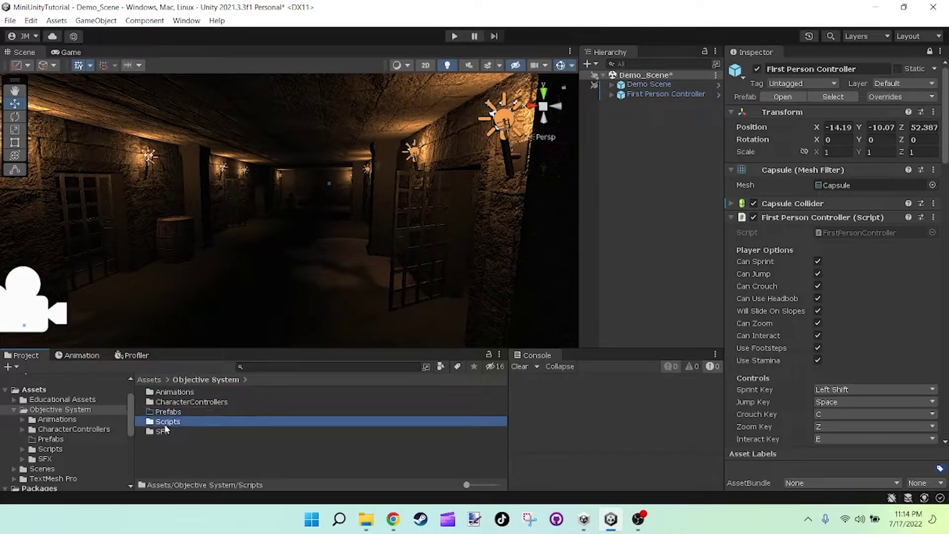
click(170, 432)
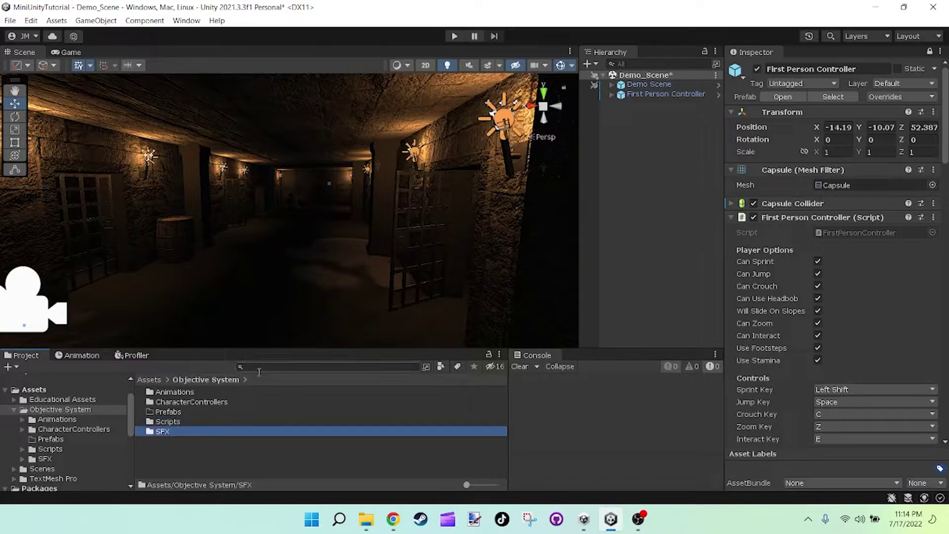
Open the Animations folder and look at its Objective Text Animation and ObjectivePanelAnimations subfolders.
double_click(187, 392)
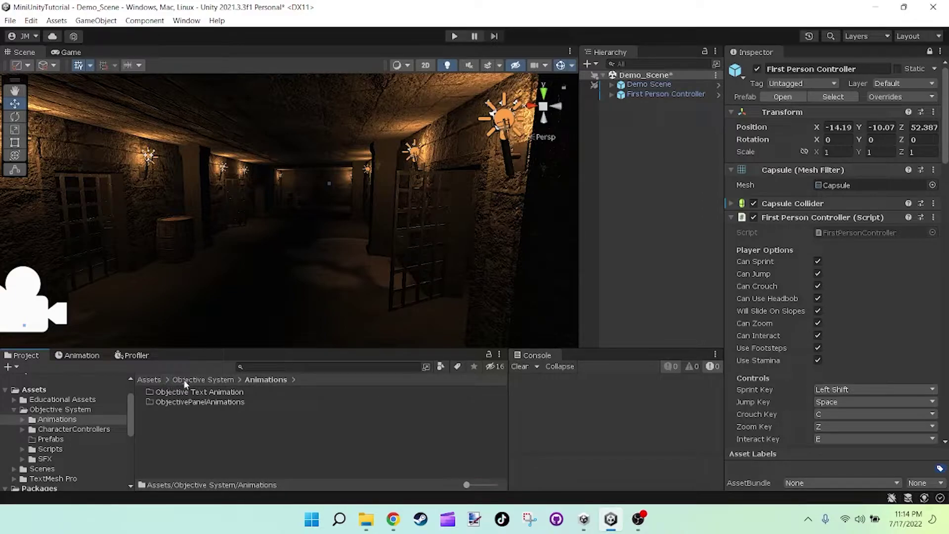
click(202, 394)
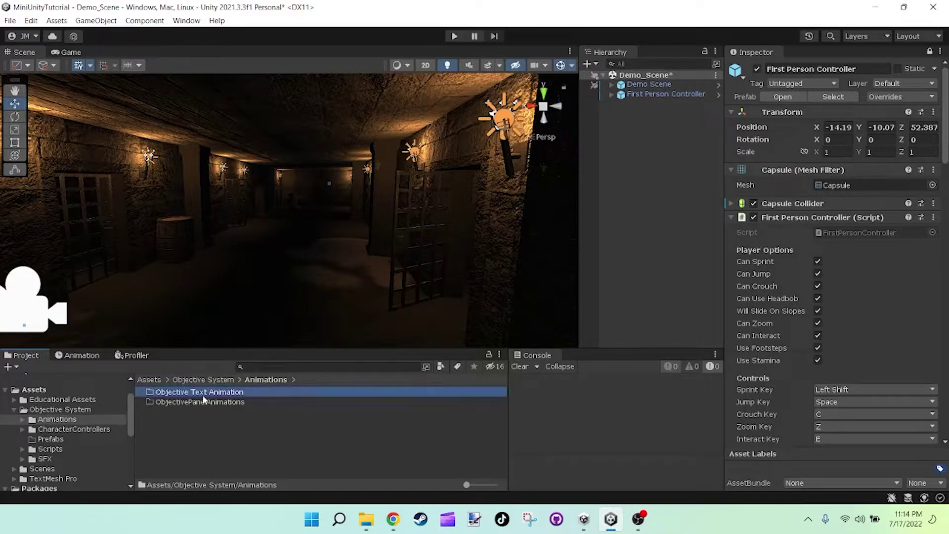
click(209, 414)
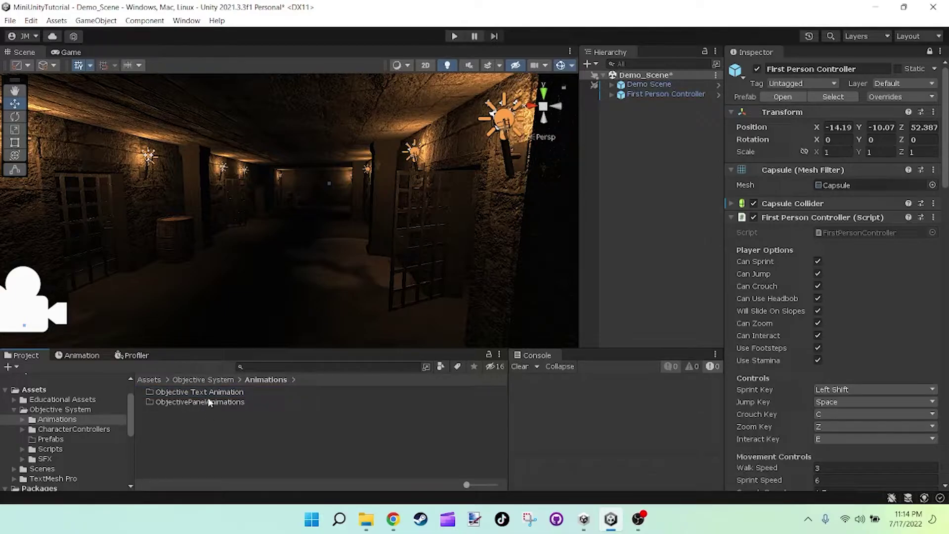
click(214, 394)
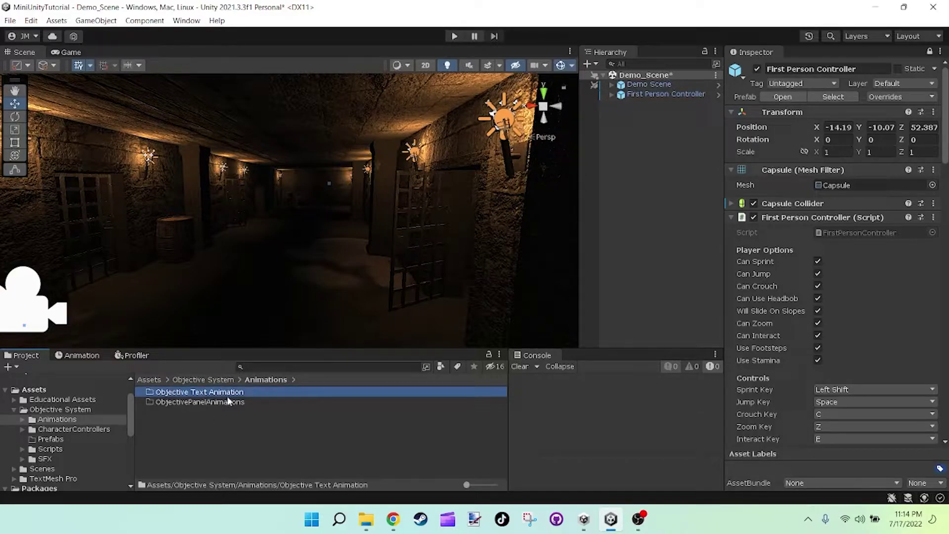
click(179, 402)
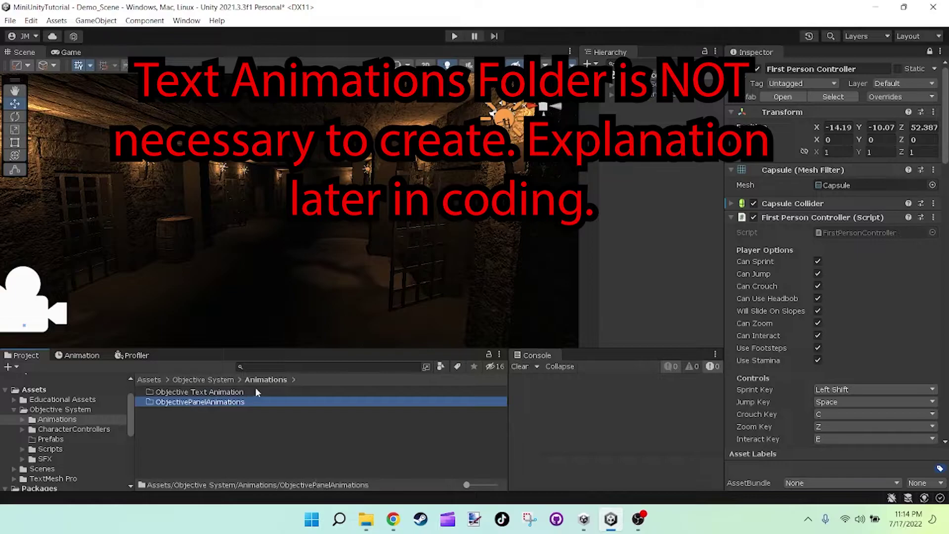
Go back to the main Objective System folder, open Scripts and select its Objective System subfolder.
click(206, 379)
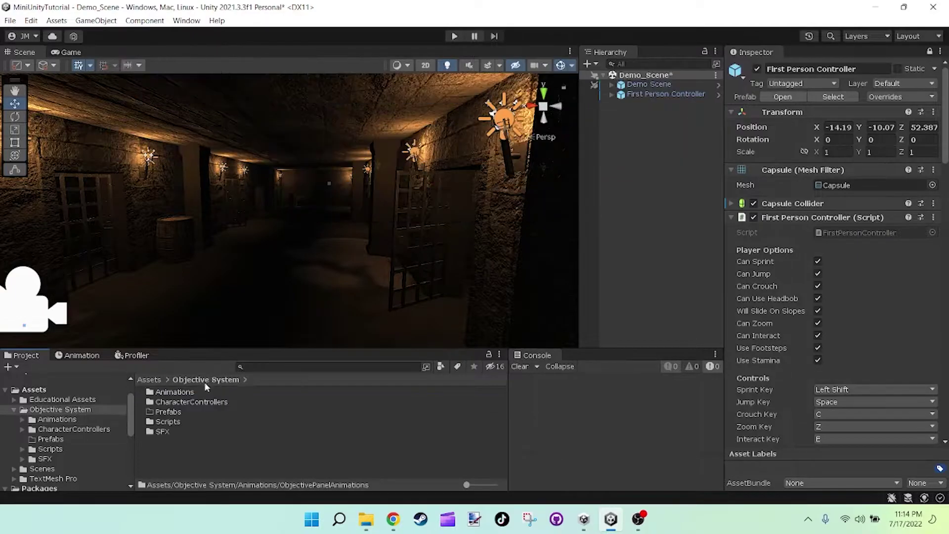
double_click(171, 422)
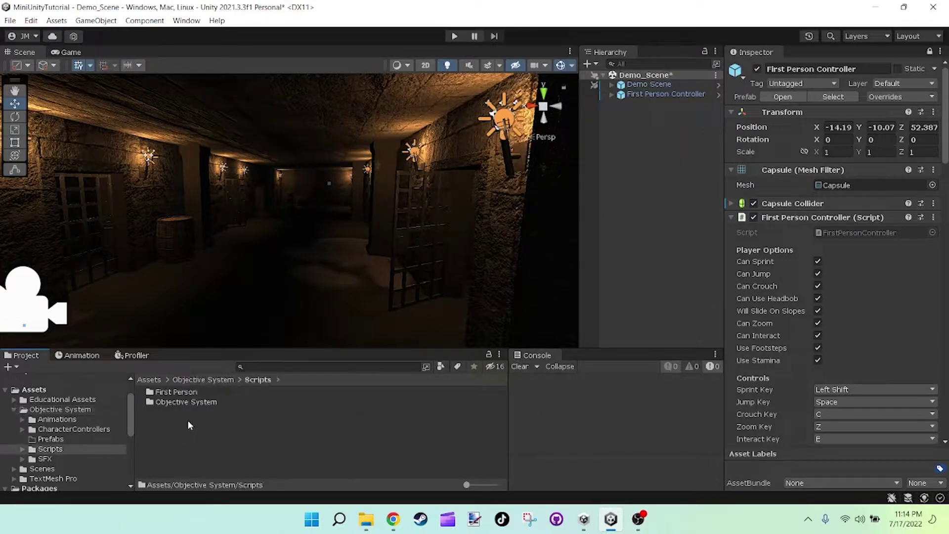
click(186, 403)
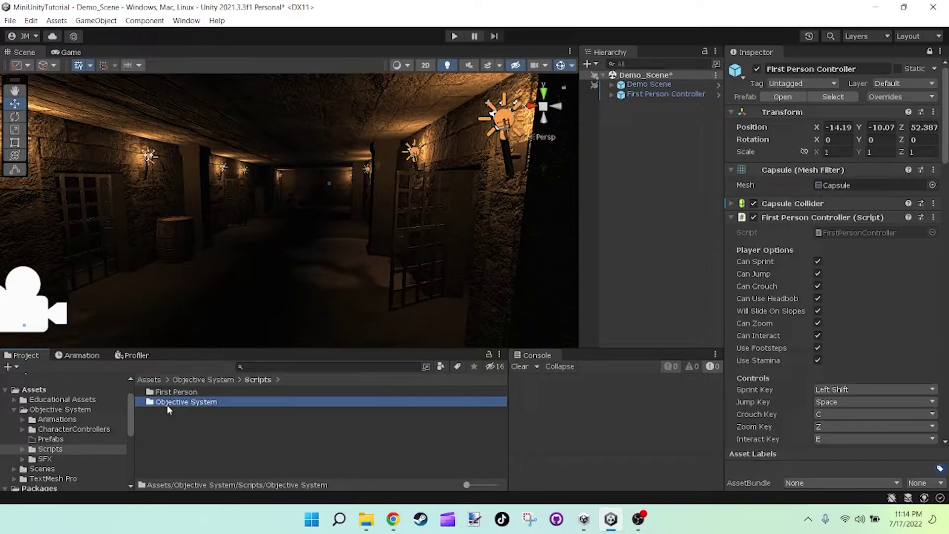
right_click(250, 425)
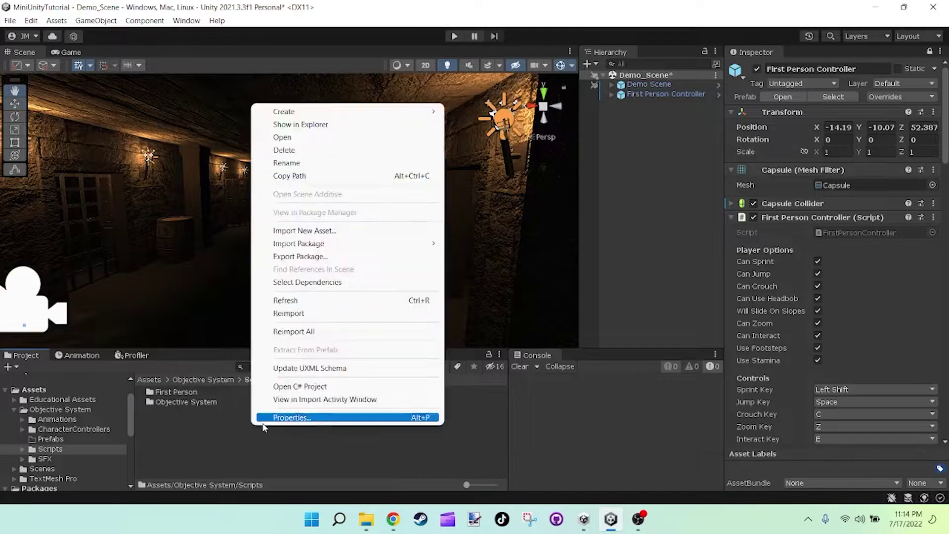
mouse_move(357, 114)
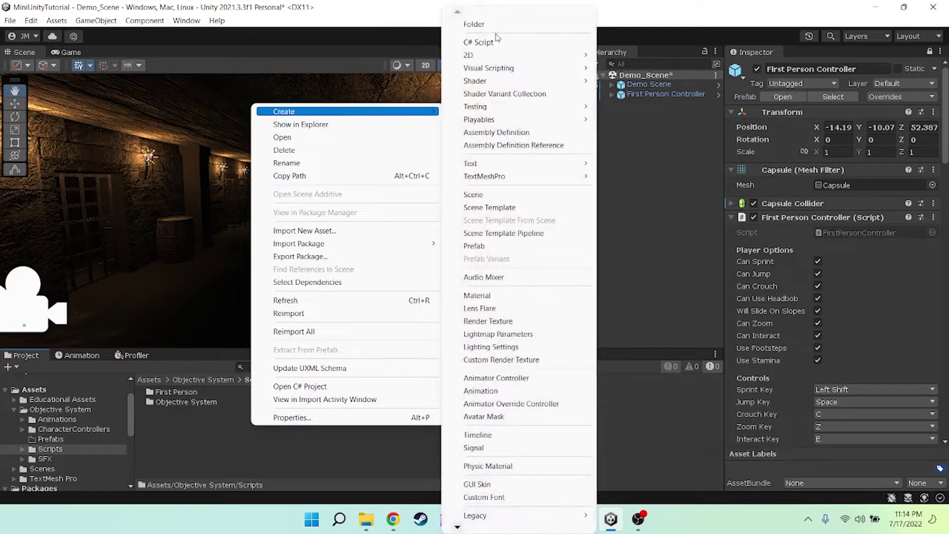
key(Escape)
Open the Objective System subfolder of Scripts and select the Objective script.
double_click(181, 401)
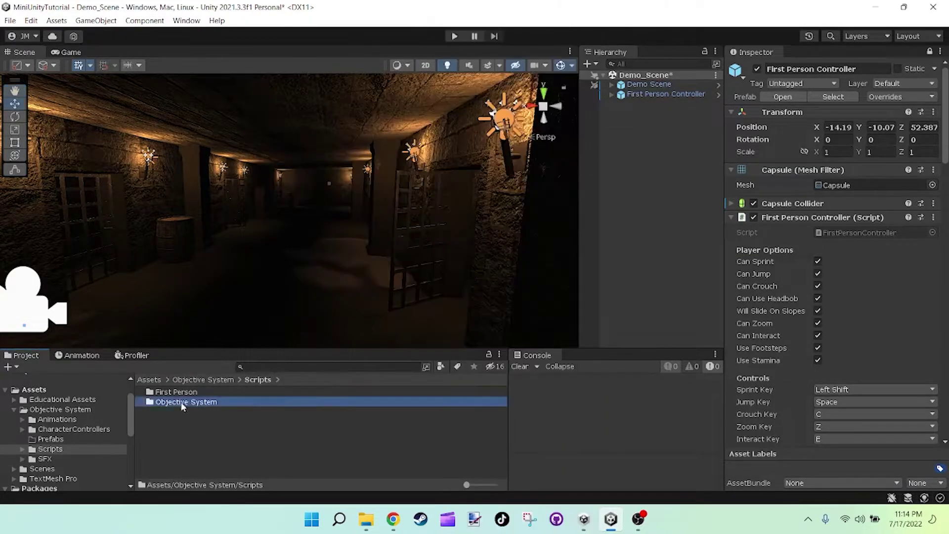
click(163, 393)
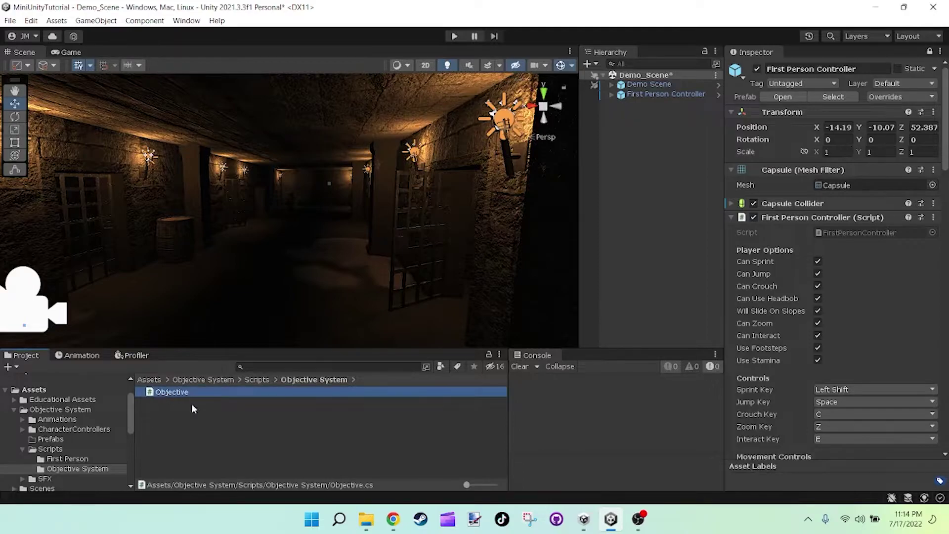
Go back to the Scripts folder and open the SFX folder of the Objective System.
click(245, 403)
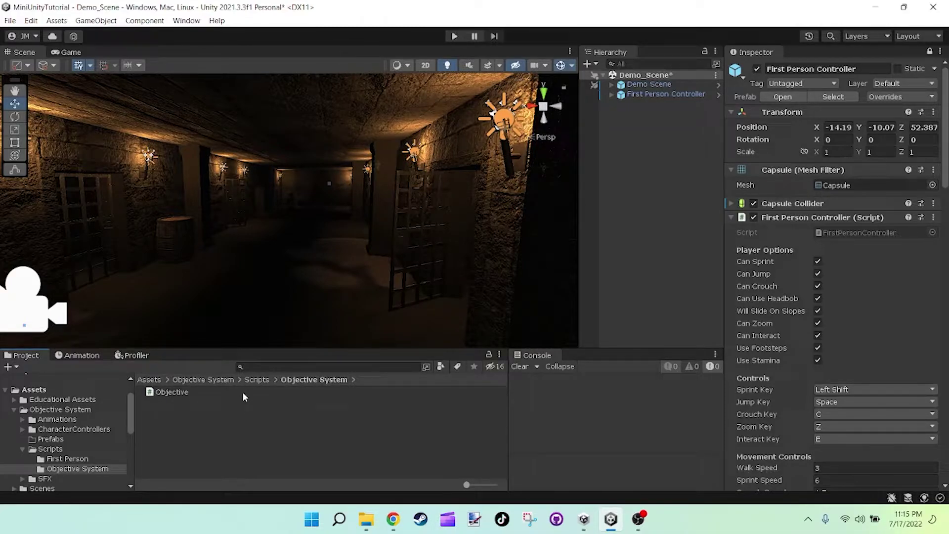
click(54, 449)
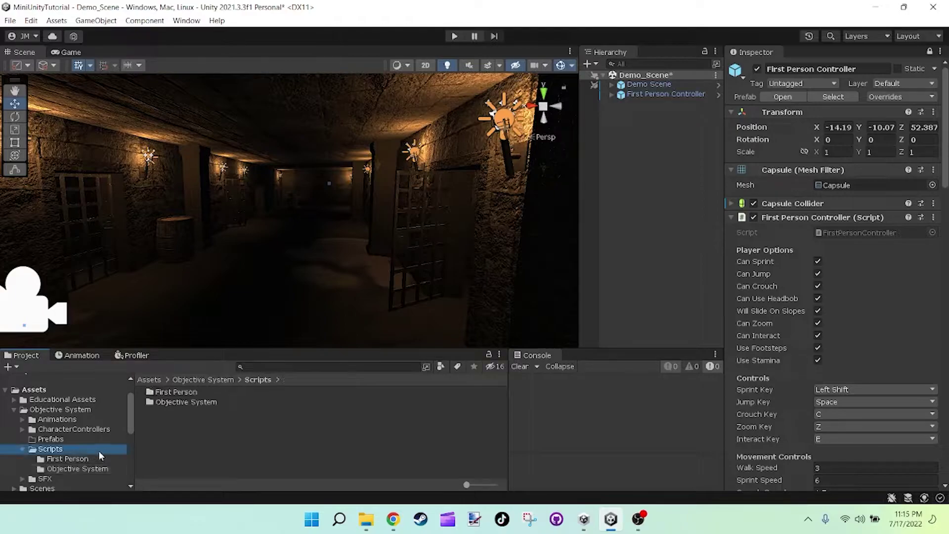
scroll(116, 460, down, 2)
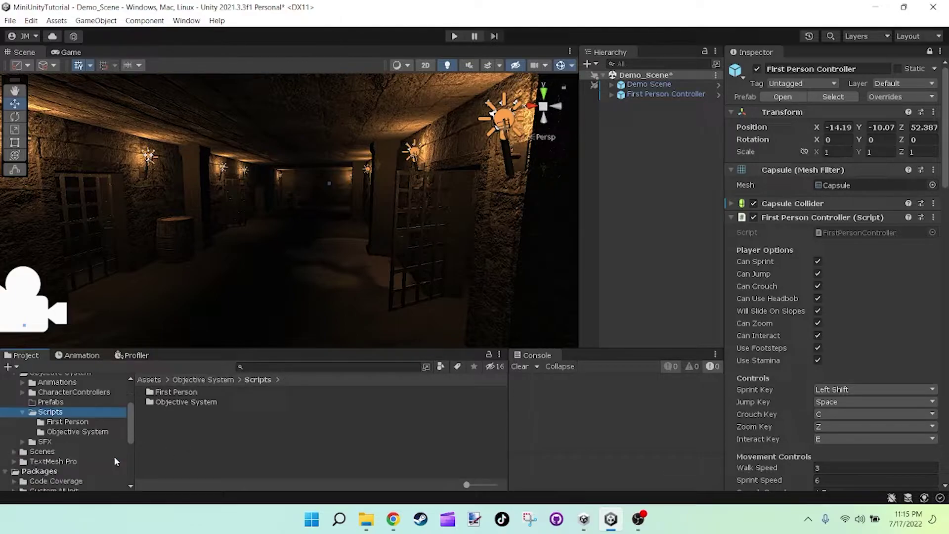
click(44, 443)
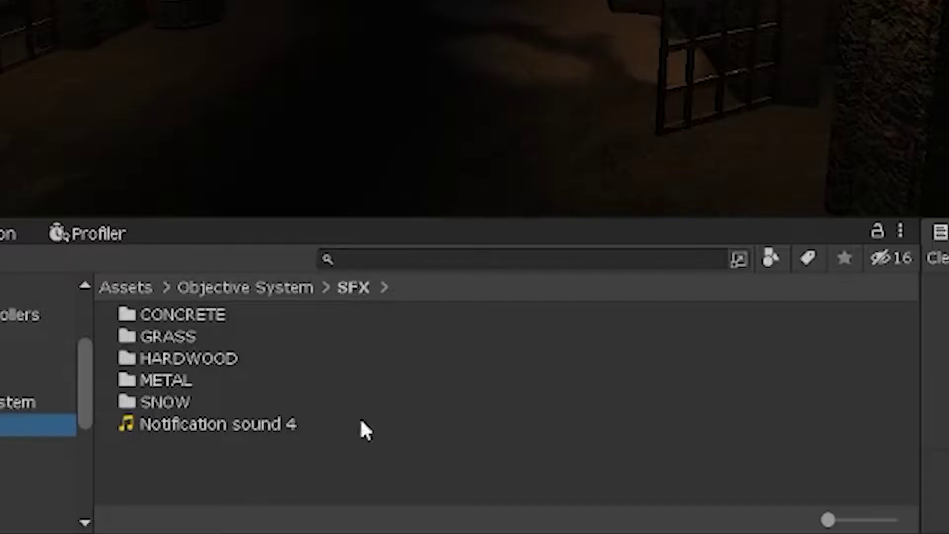
drag(253, 440, 210, 441)
click(235, 451)
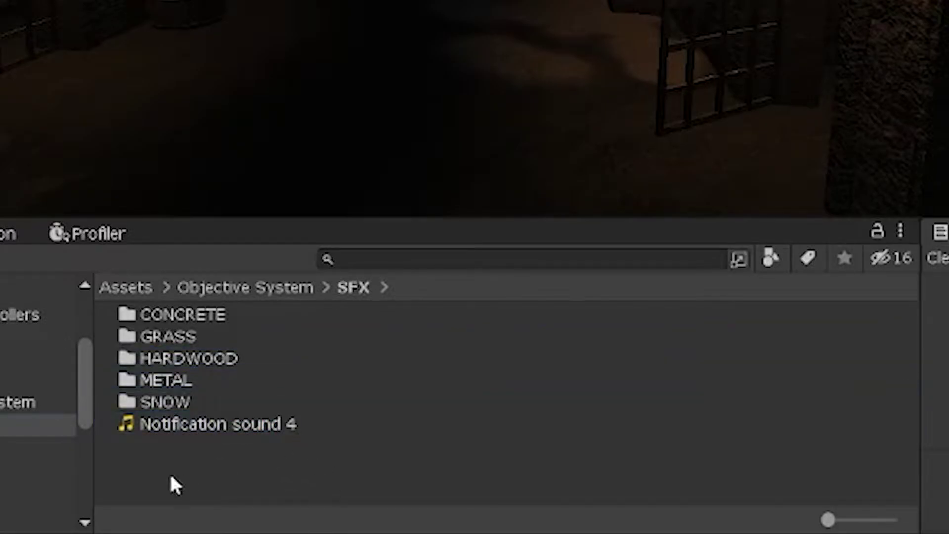
Select Notification sound 4 in SFX together with the CONCRETE, GRASS, HARDWOOD, METAL and SNOW folders.
click(182, 424)
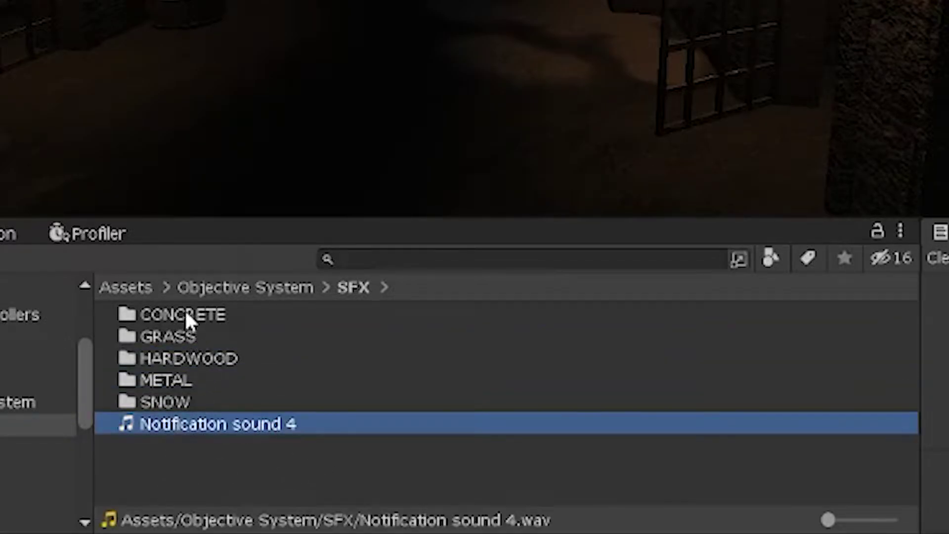
ctrl+click(186, 314)
ctrl+click(187, 401)
shift+click(196, 358)
ctrl+click(199, 337)
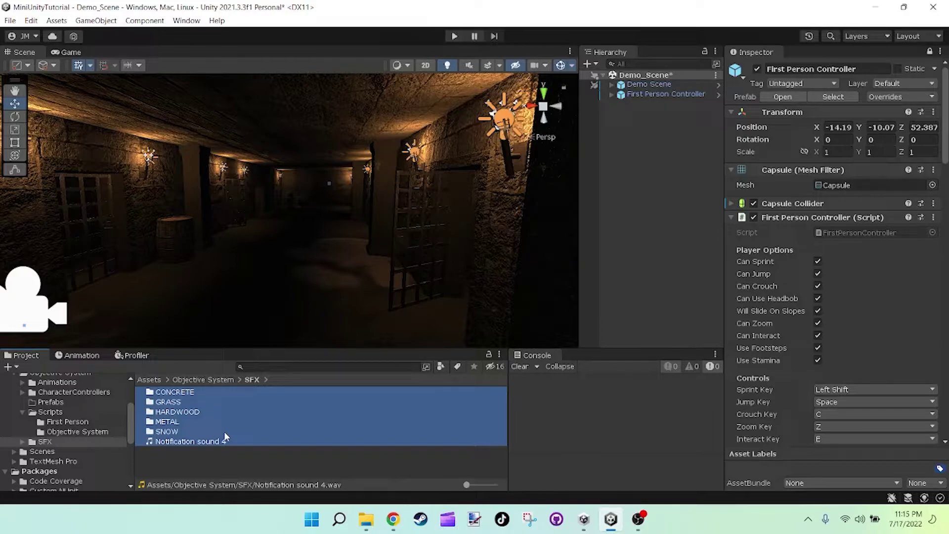
Switch to Chrome, look at the Ultimate Sound FX Bundle page's title and price, and return to Unity with nothing selected in SFX.
click(394, 521)
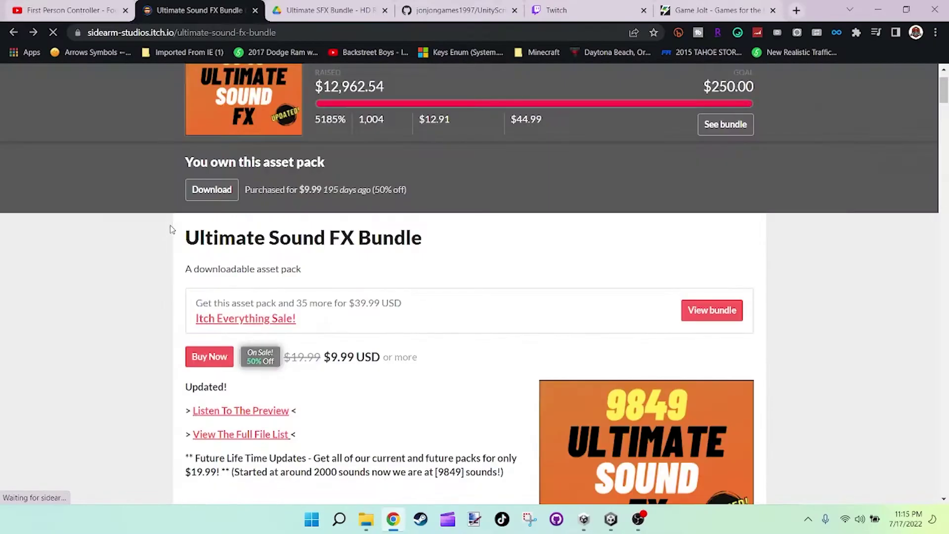
scroll(424, 303, down, 15)
scroll(444, 326, down, 10)
drag(186, 110, 434, 106)
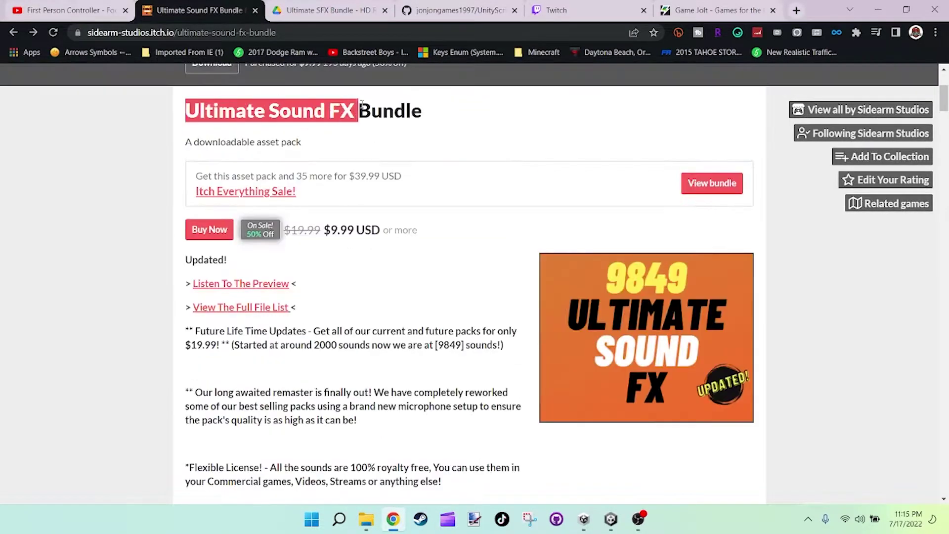
scroll(479, 184, down, 1)
scroll(346, 223, up, 1)
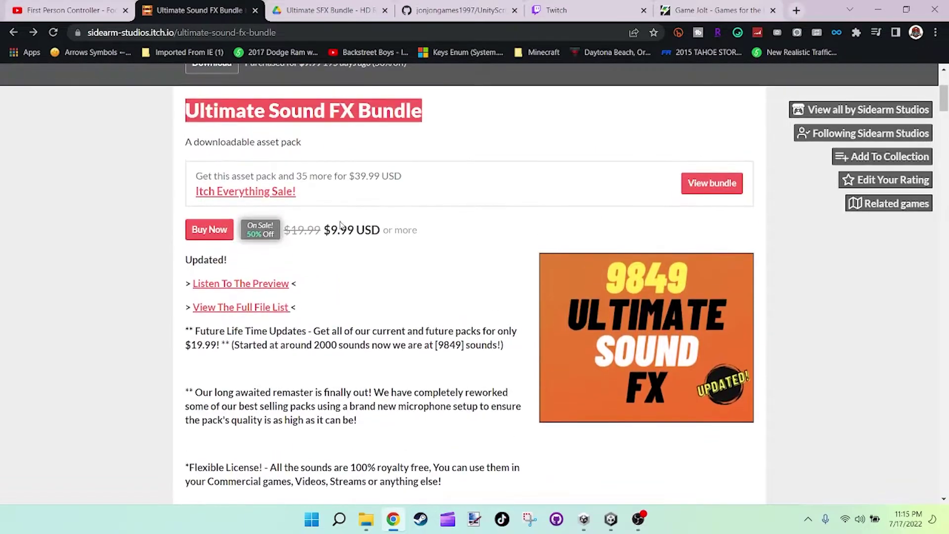
click(323, 229)
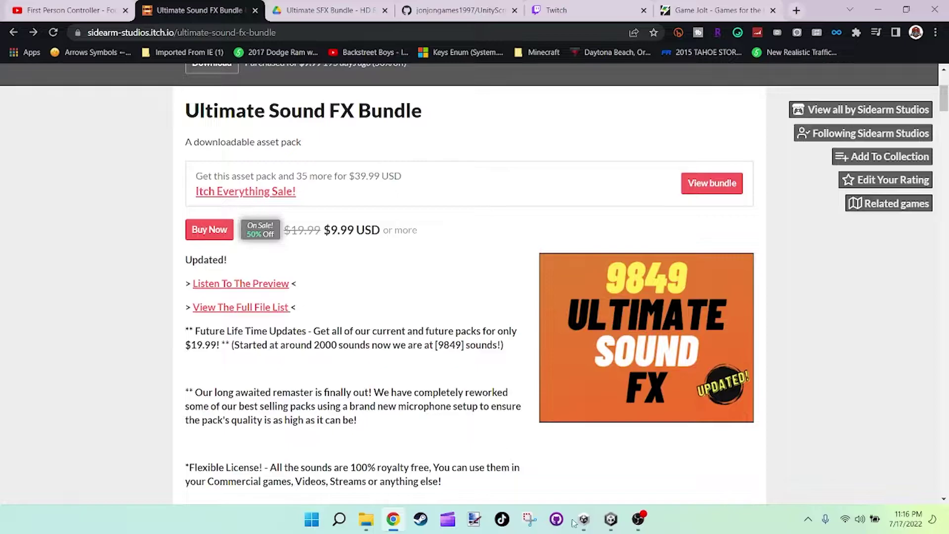
click(611, 519)
click(200, 452)
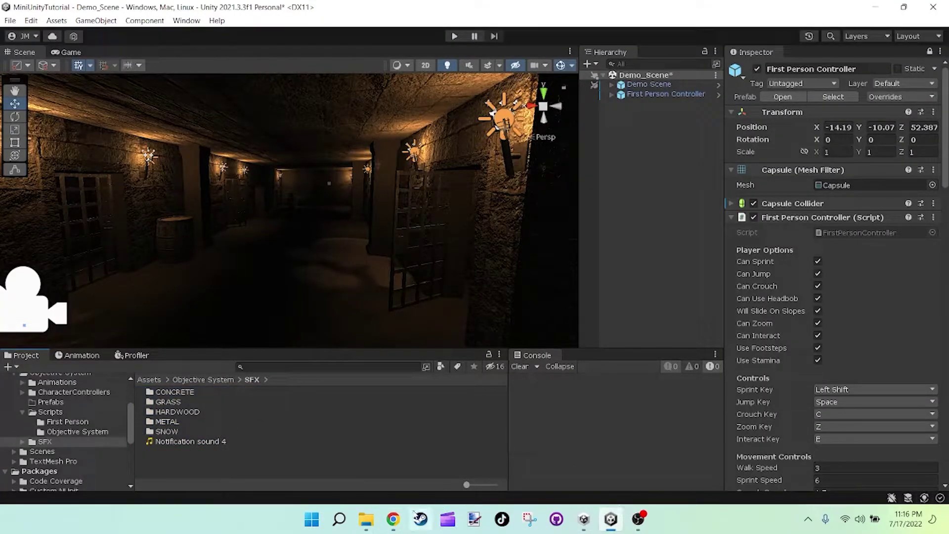
Switch back to Chrome and examine the sound bundle's web address, price and flexible license paragraph.
click(393, 519)
click(191, 30)
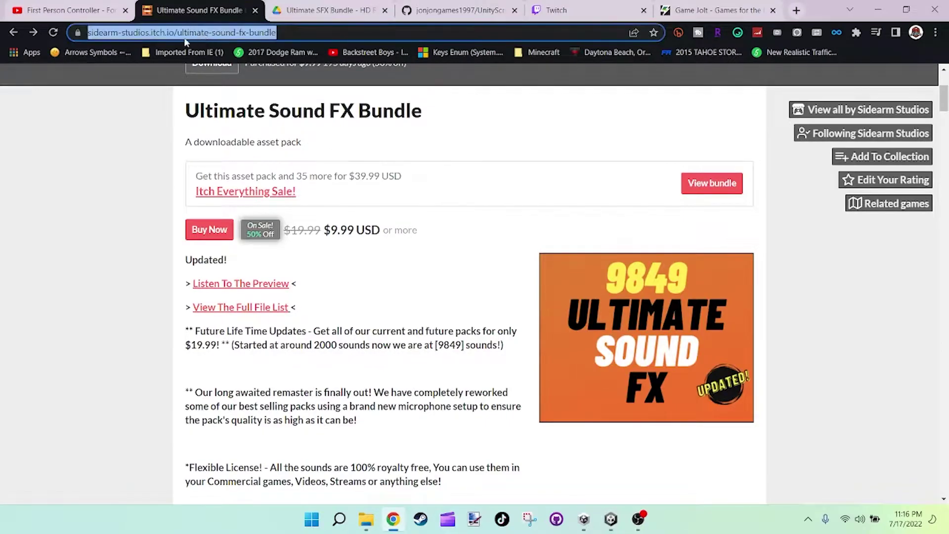
drag(355, 231, 320, 223)
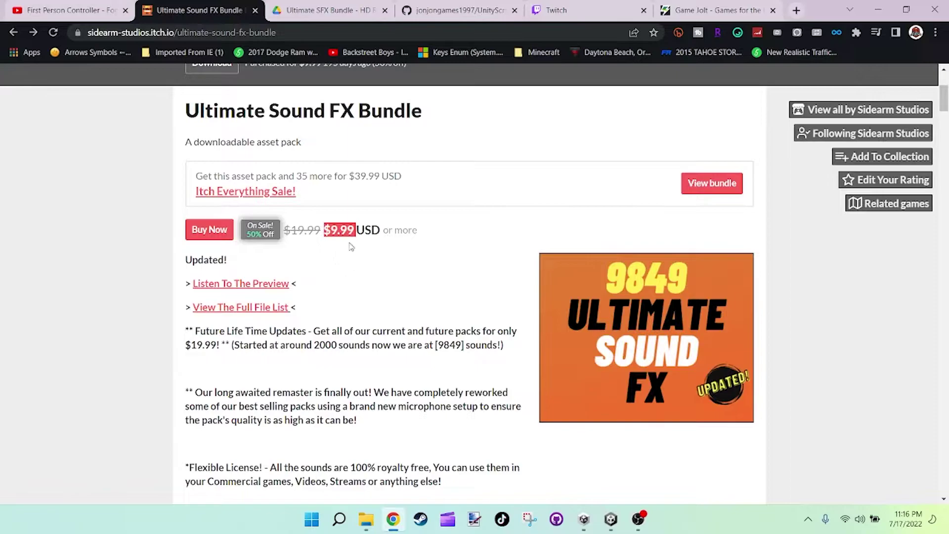
scroll(424, 263, down, 1)
click(396, 356)
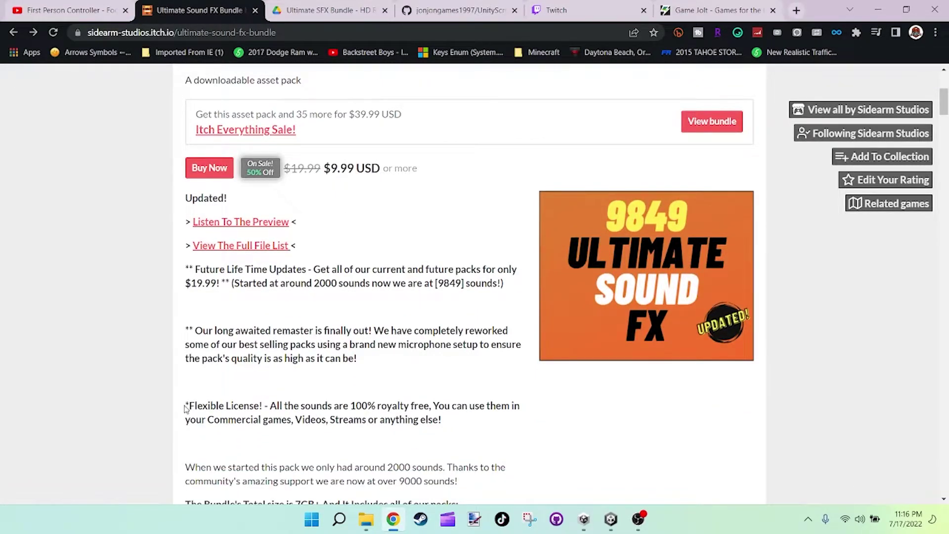
drag(186, 404, 462, 419)
drag(325, 168, 384, 168)
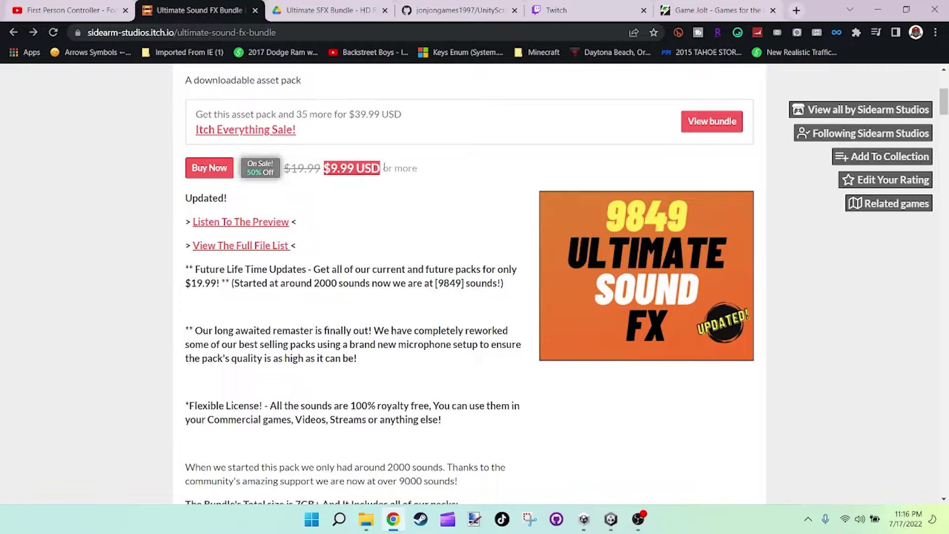
scroll(524, 239, up, 4)
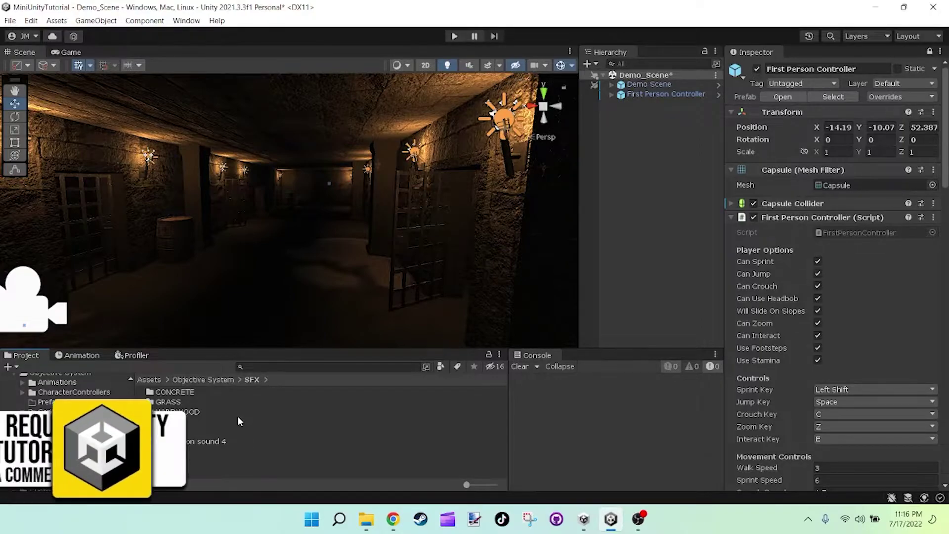
Open the main Objective System folder in the Unity project and clear the hierarchy selection.
scroll(64, 430, up, 3)
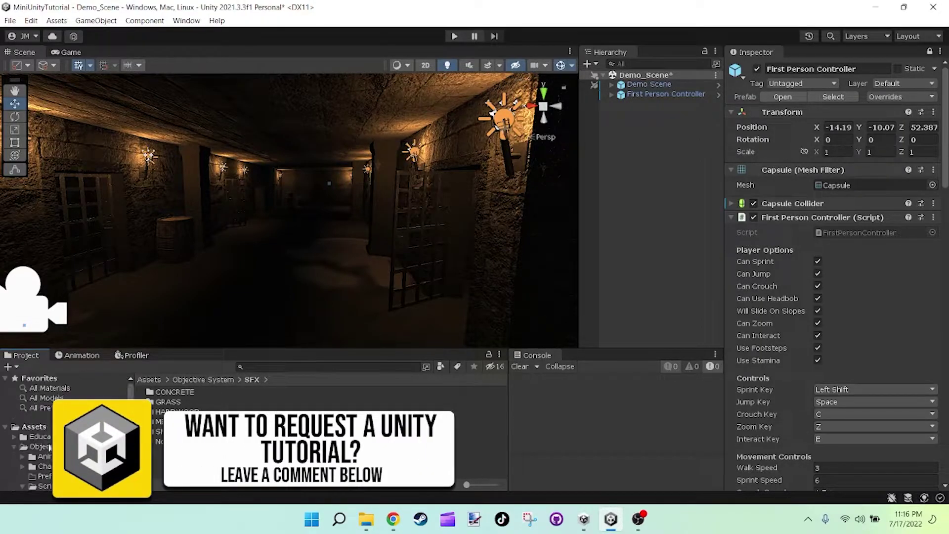
click(49, 447)
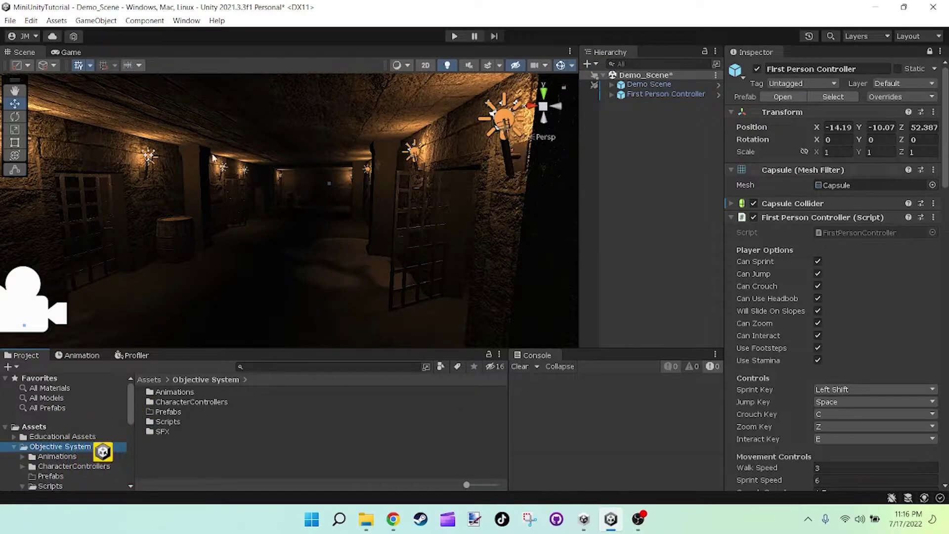
click(631, 135)
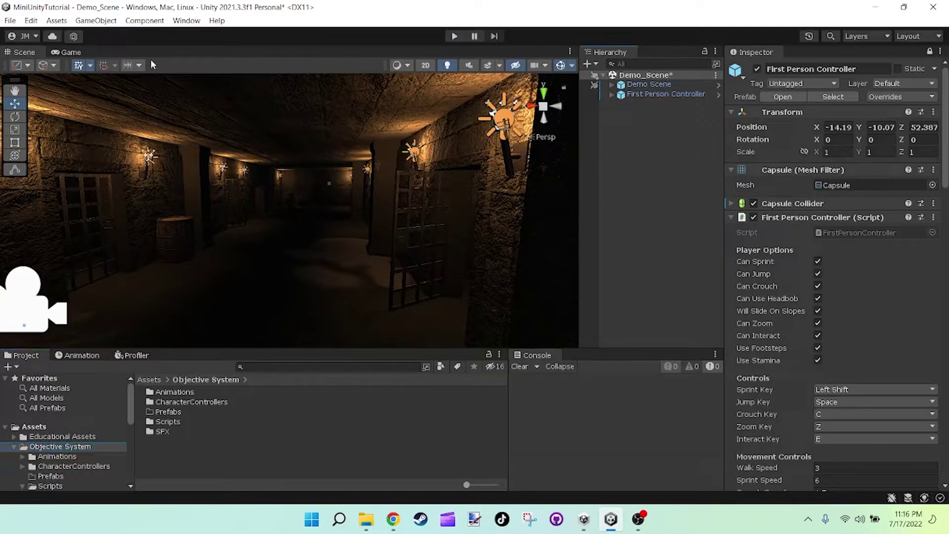
Add a legacy UI Text object to the scene and bring its canvas into view.
click(95, 20)
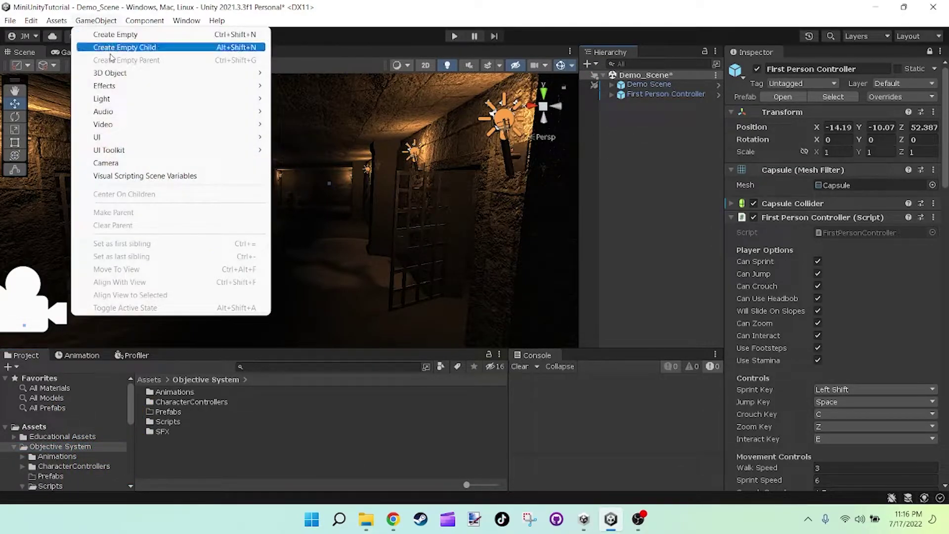
mouse_move(99, 138)
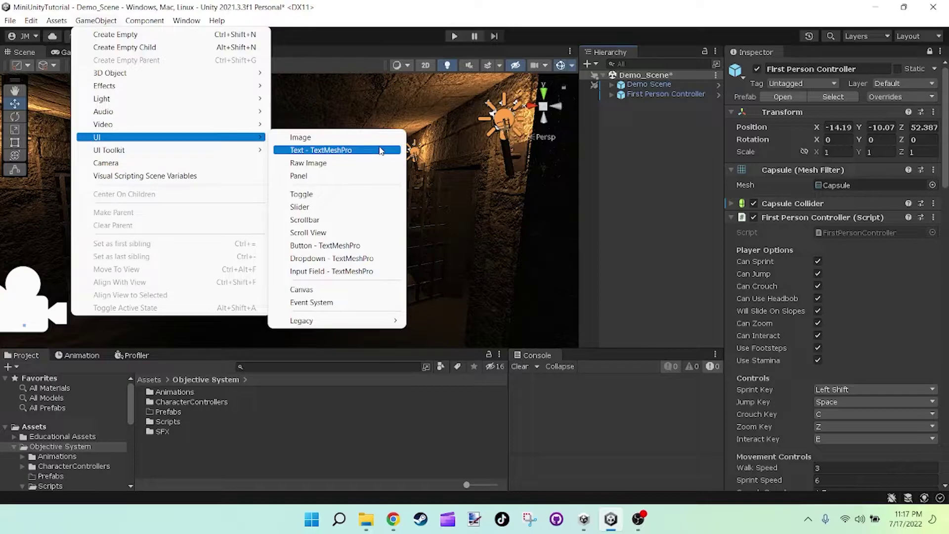
mouse_move(375, 322)
mouse_move(328, 321)
click(412, 322)
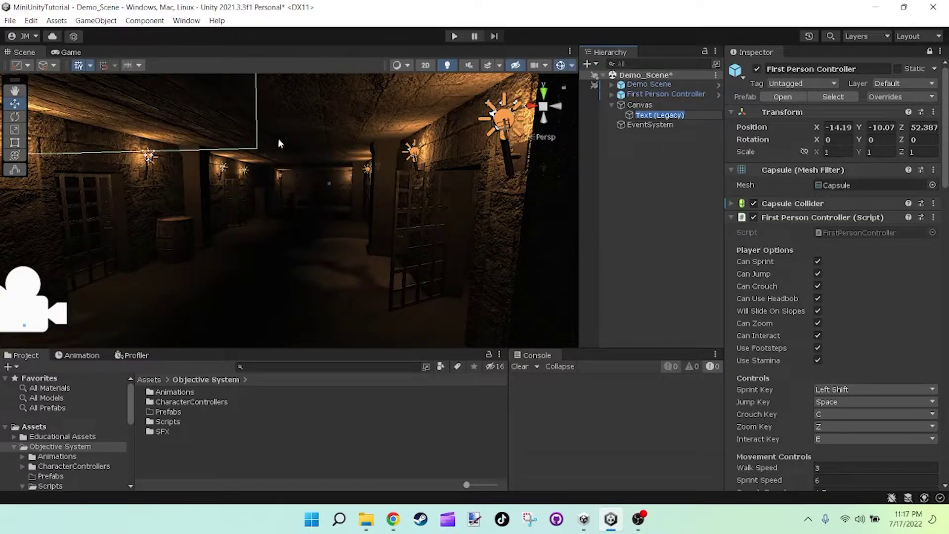
right_drag(192, 98, 170, 128)
key(w)
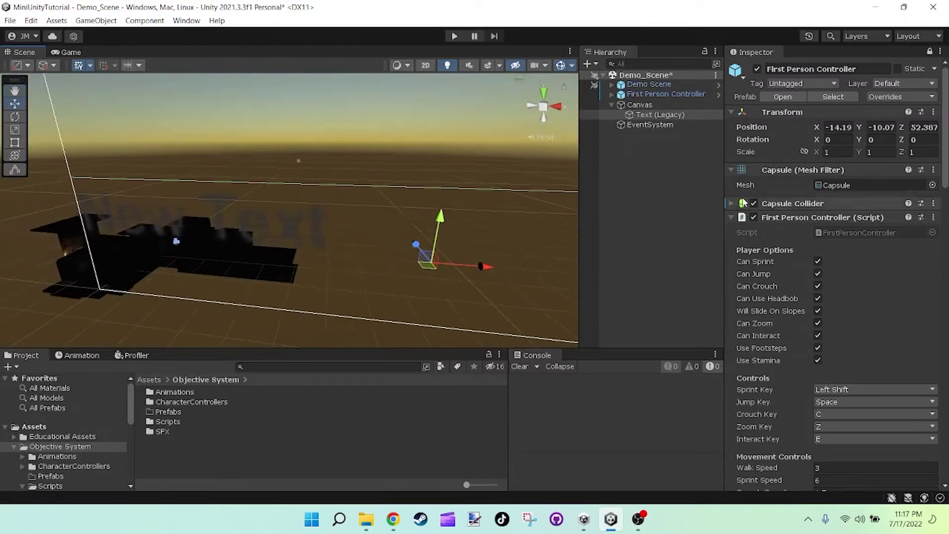
Delete the legacy Text object, the EventSystem and the Canvas from the scene.
click(660, 115)
key(Delete)
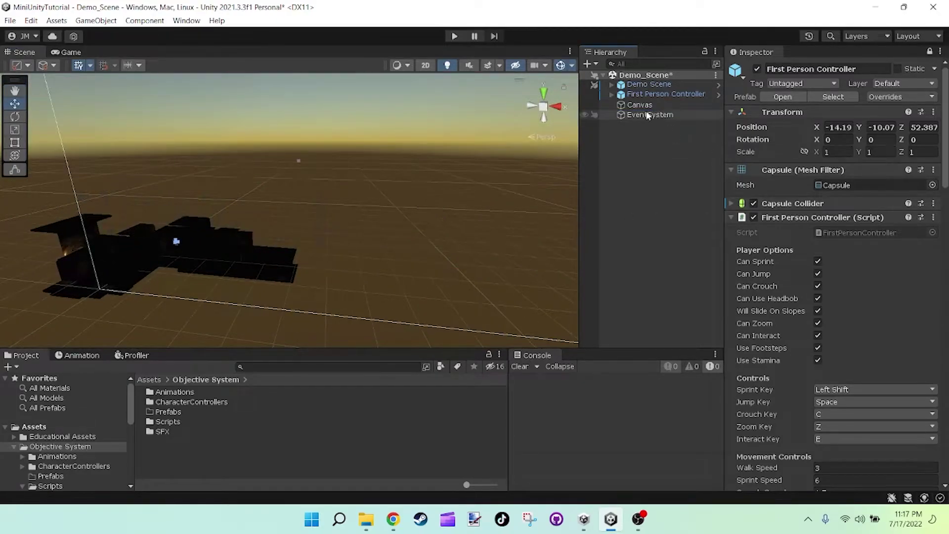
click(645, 115)
key(Delete)
click(637, 106)
key(Delete)
Add a UI Raw Image to the scene and unlock the Inspector to show its properties.
click(95, 21)
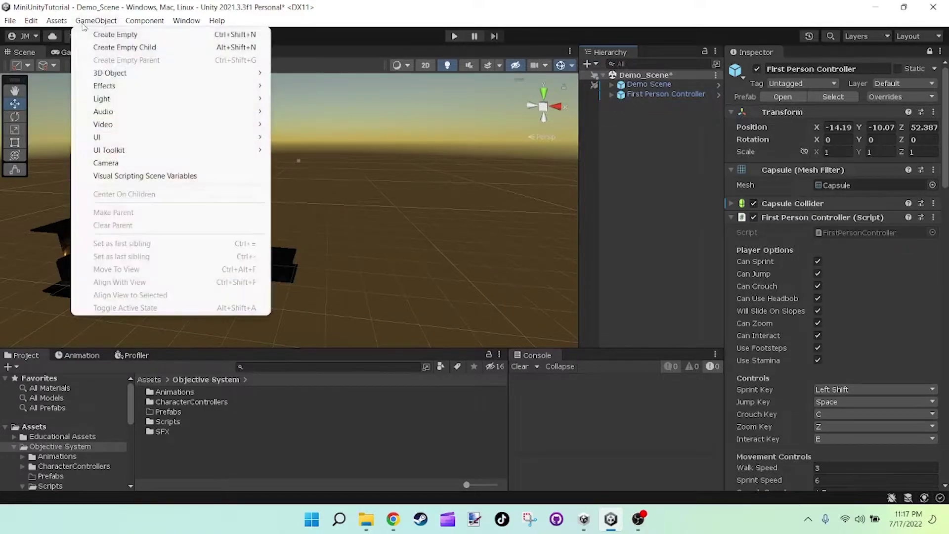
click(301, 163)
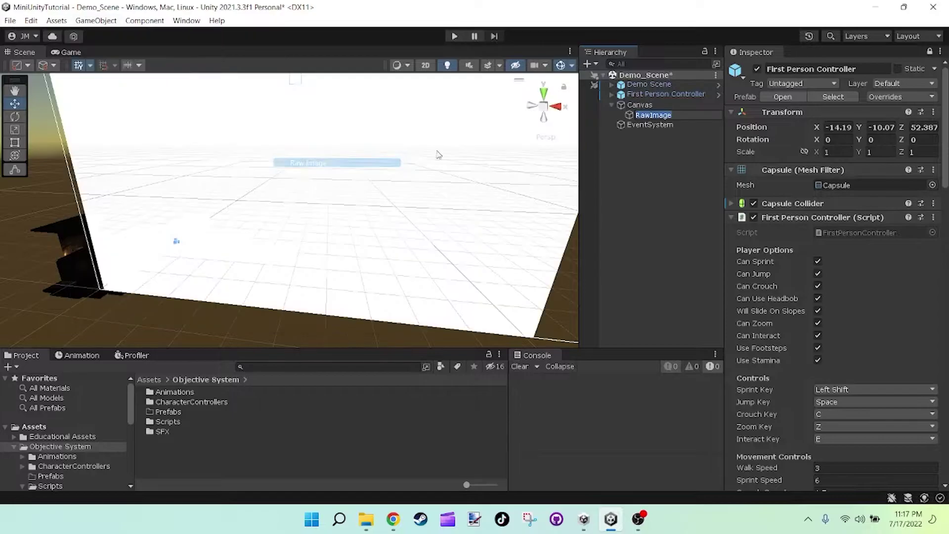
right_drag(213, 215, 879, 150)
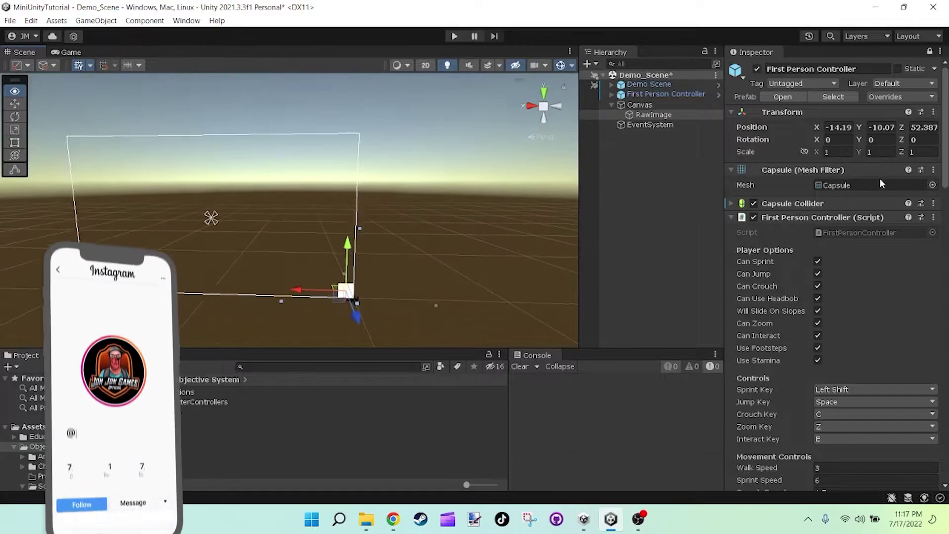
click(930, 52)
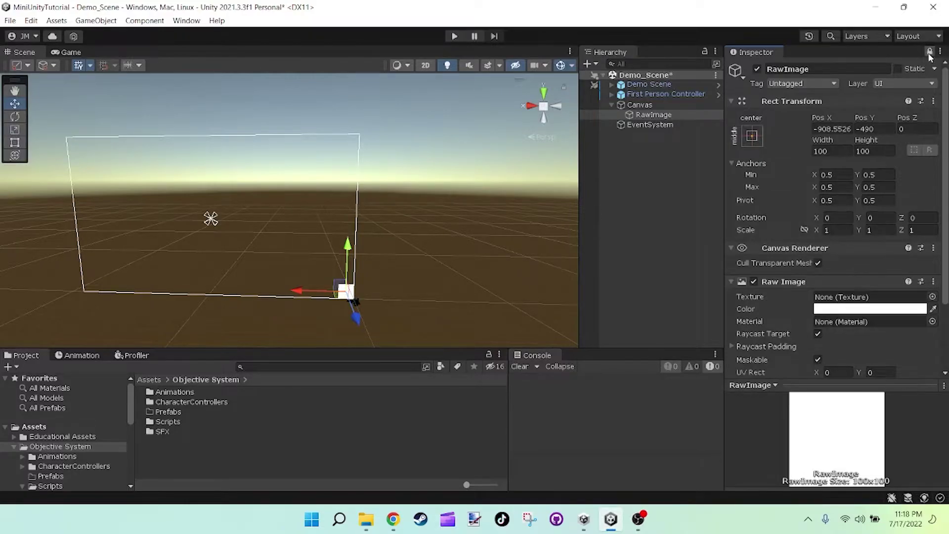
click(930, 51)
right_drag(358, 151, 501, 121)
Rename the raw image as ObjectiveDisplay.
click(839, 69)
key(Caps_Lock)
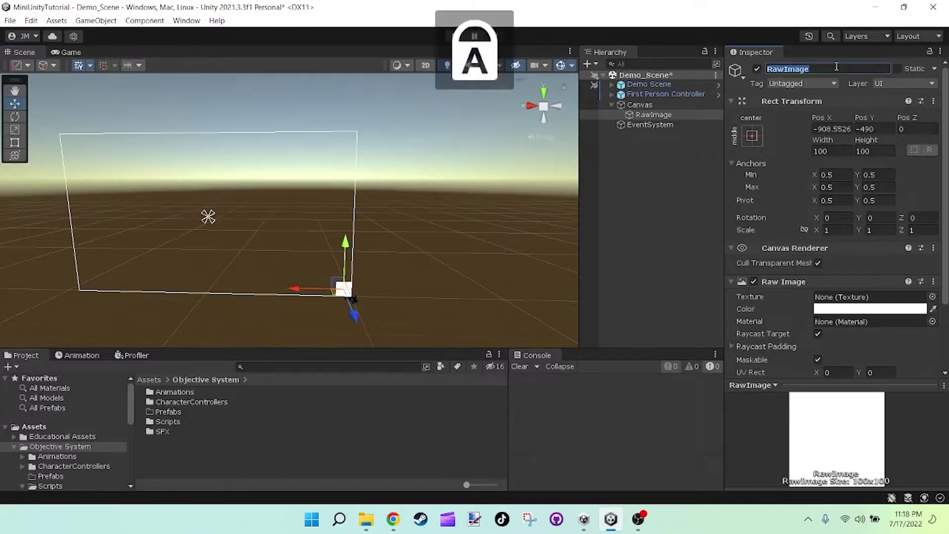
text(O)
key(Caps_Lock)
text(bjec)
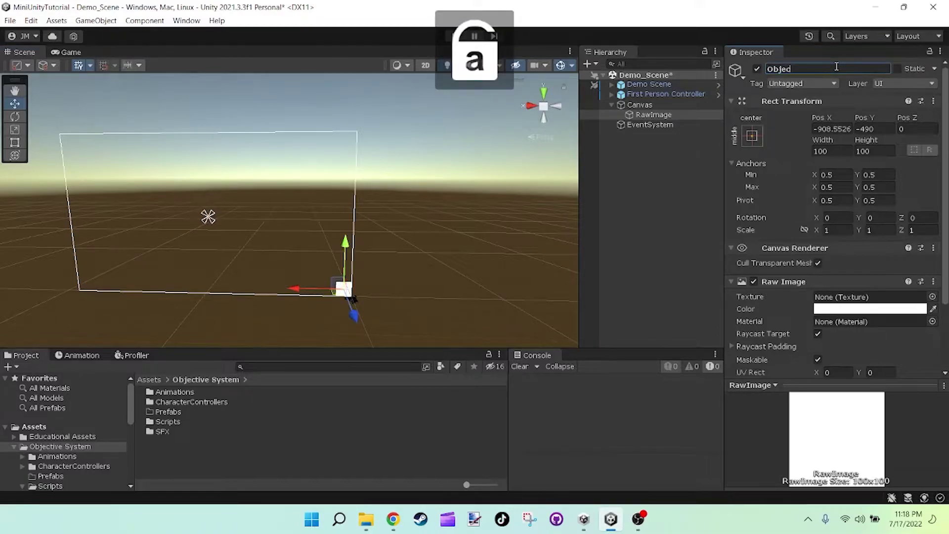
text(tive)
key(Caps_Lock)
text(S)
key(Caps_Lock)
key(Caps_Lock)
key(Caps_Lock)
text(isplay)
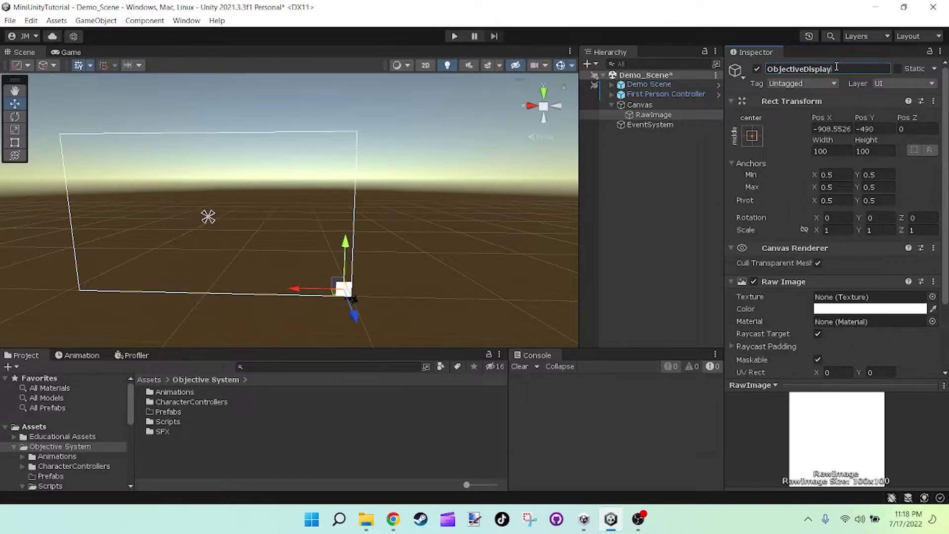
key(Return)
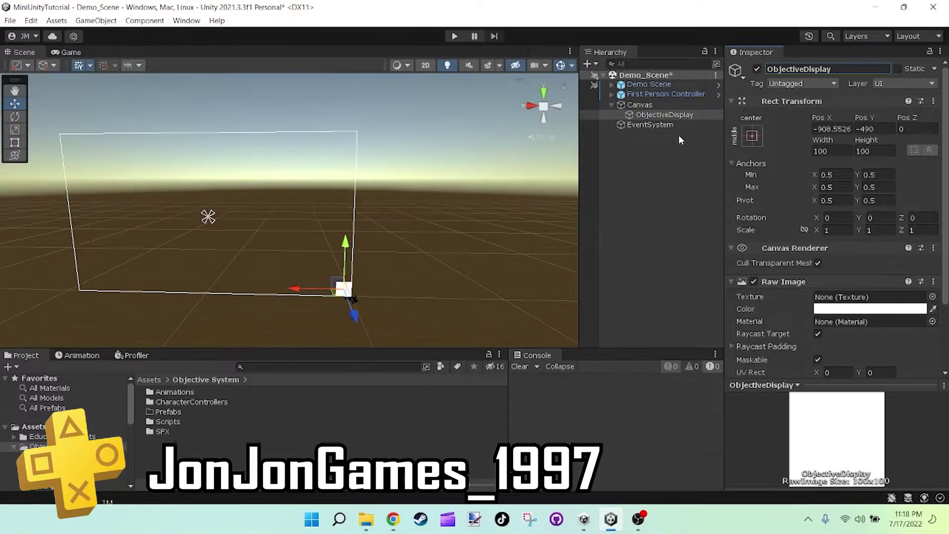
Anchor ObjectiveDisplay to the top right of the canvas, setting its pivot as well.
click(752, 137)
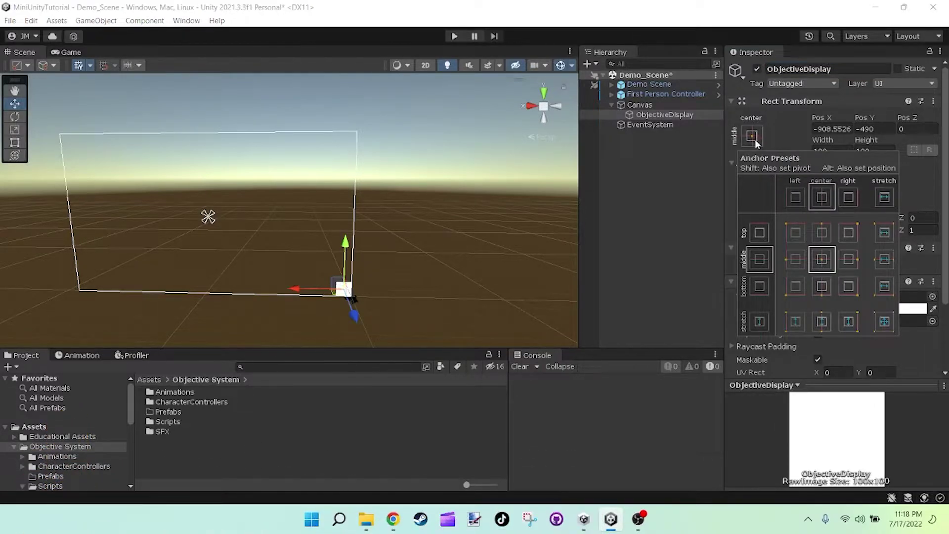
key(shift)
shift+click(857, 231)
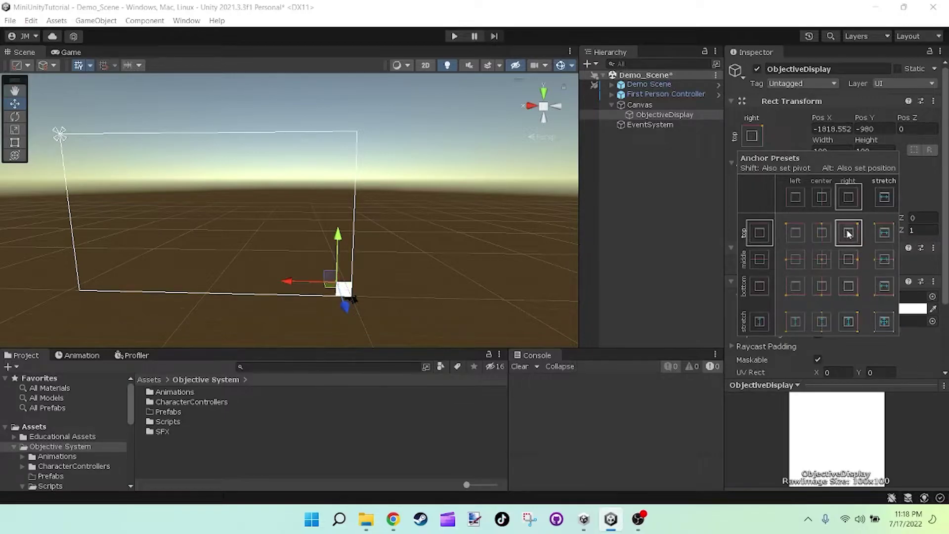
Undo the last anchor change and apply the top-right anchor preset to ObjectiveDisplay with its position set as well.
key(ctrl+z)
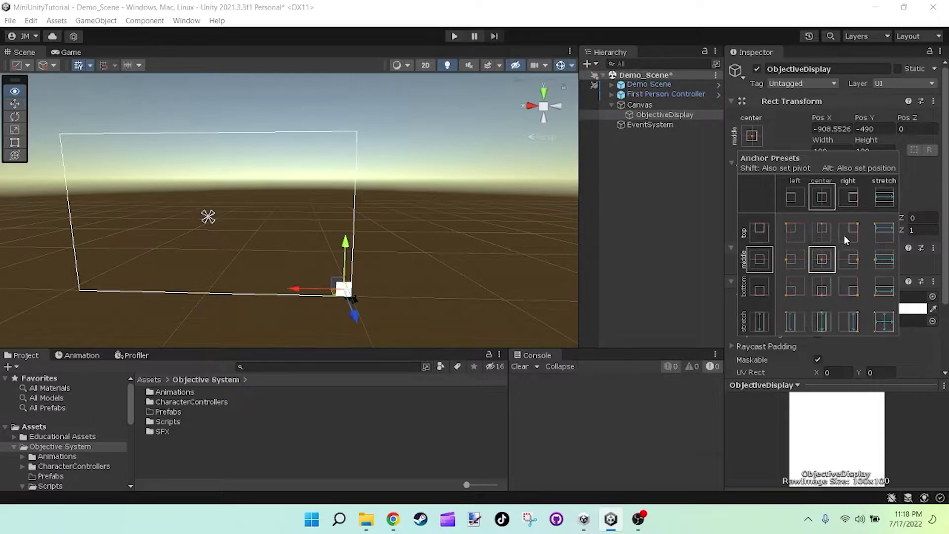
key(alt)
alt+click(849, 236)
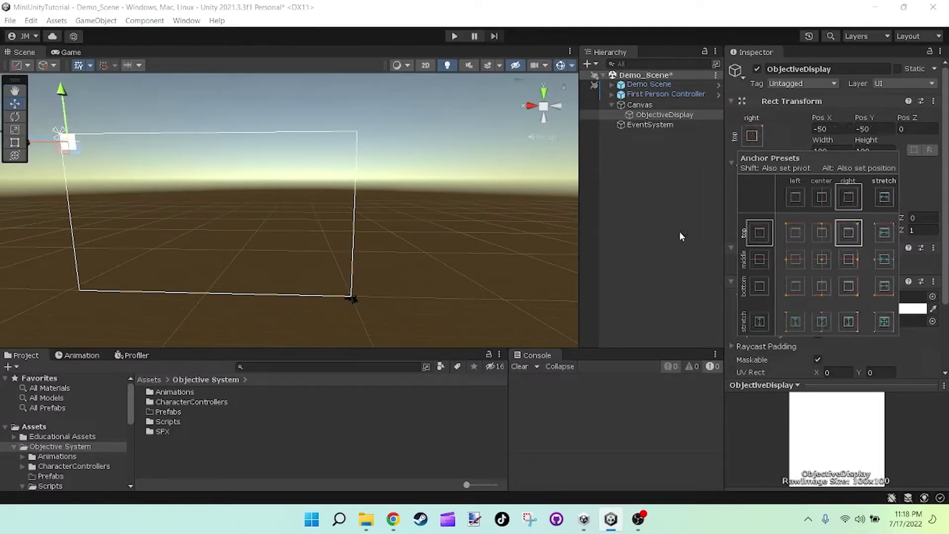
alt+drag(406, 188, 258, 161)
right_drag(257, 160, 707, 224)
key(ctrl+s)
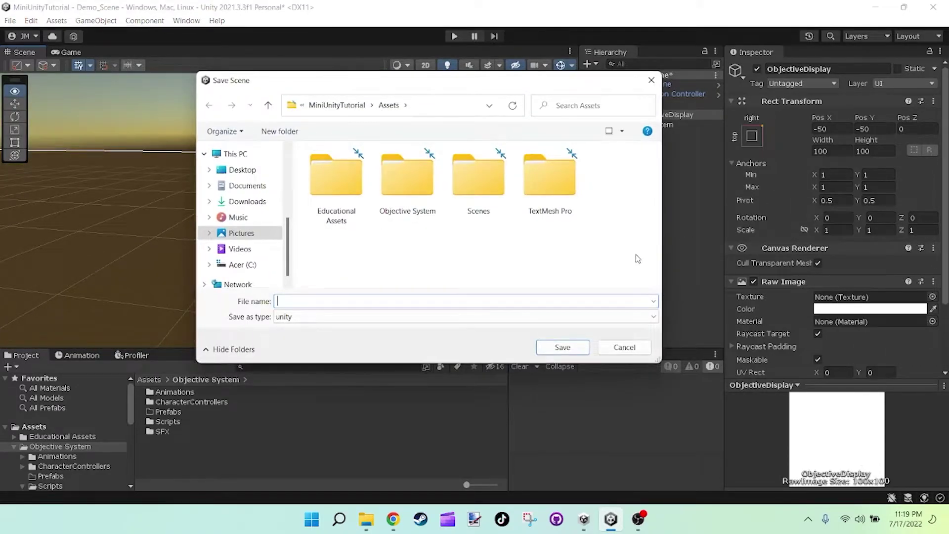
click(623, 347)
Move ObjectiveDisplay down along the canvas's right edge with the Rect tool to about Pos Y -102, and preview it in the Game view.
right_drag(460, 215, 451, 165)
click(15, 143)
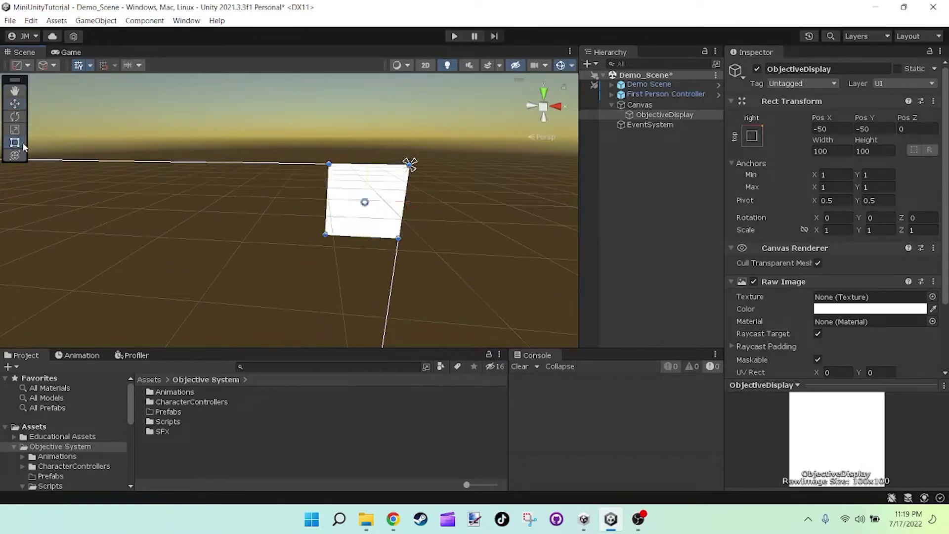
drag(367, 186, 351, 225)
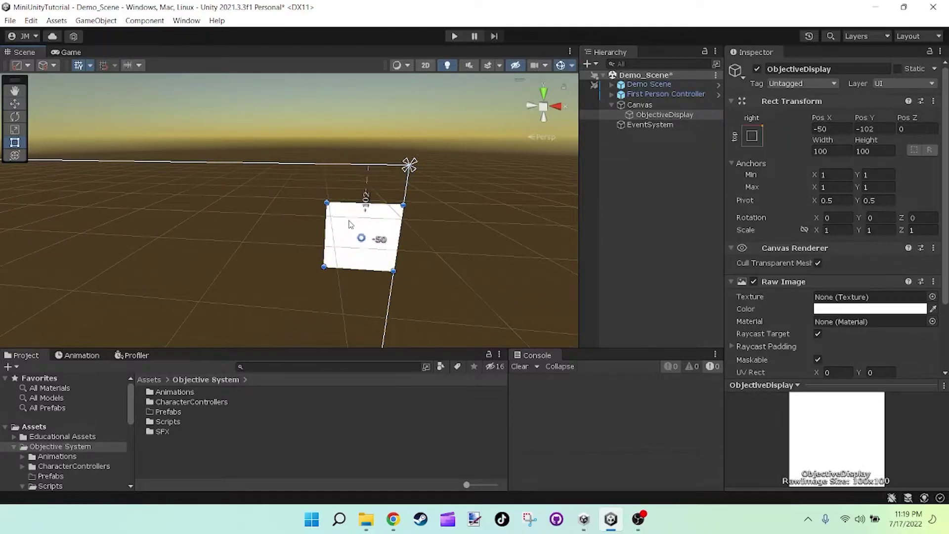
click(54, 52)
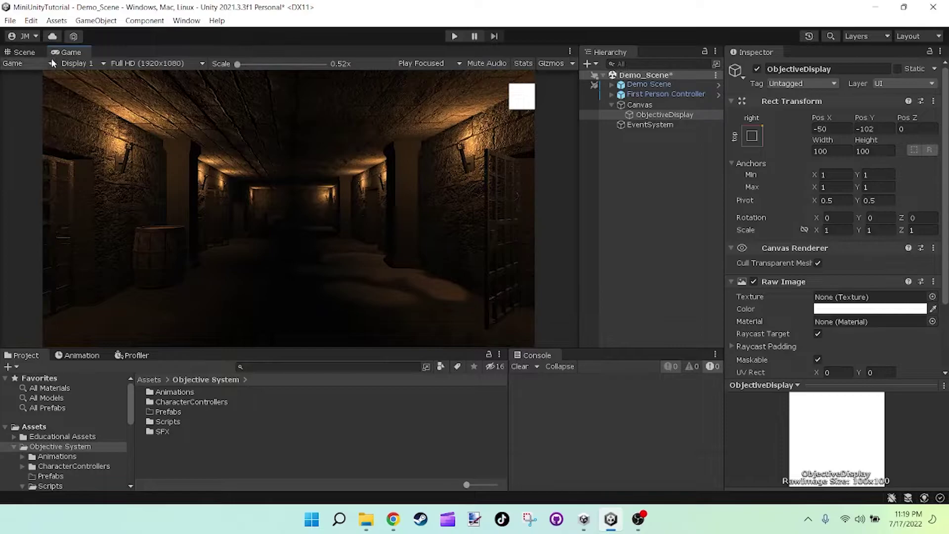
click(21, 52)
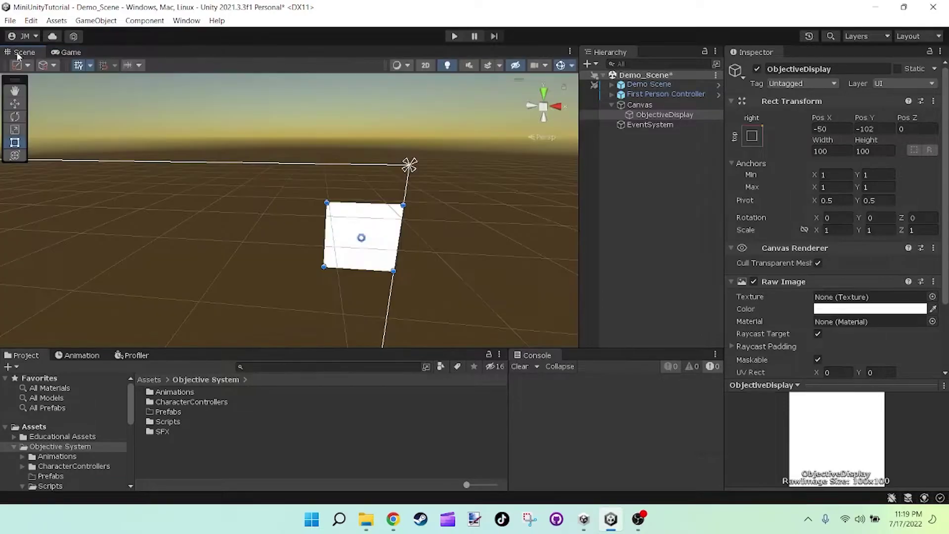
Set ObjectiveDisplay's width to 500 and move it back inside the canvas's right edge, to about Pos X -250 and Pos Y -109.
click(857, 152)
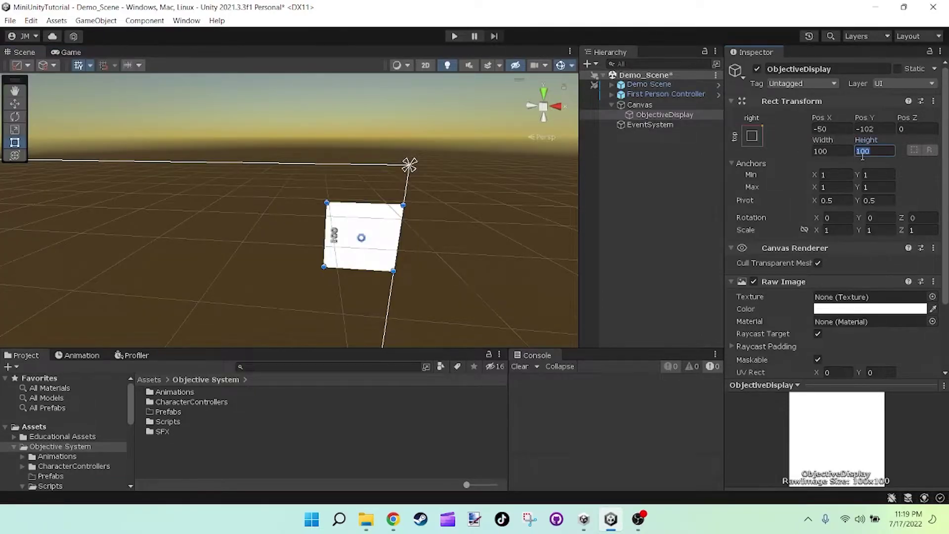
click(831, 153)
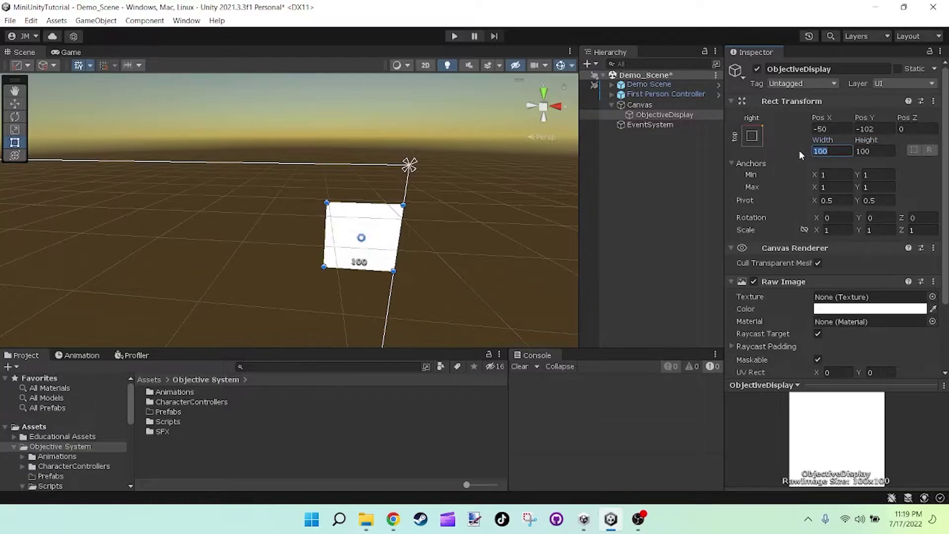
text(500)
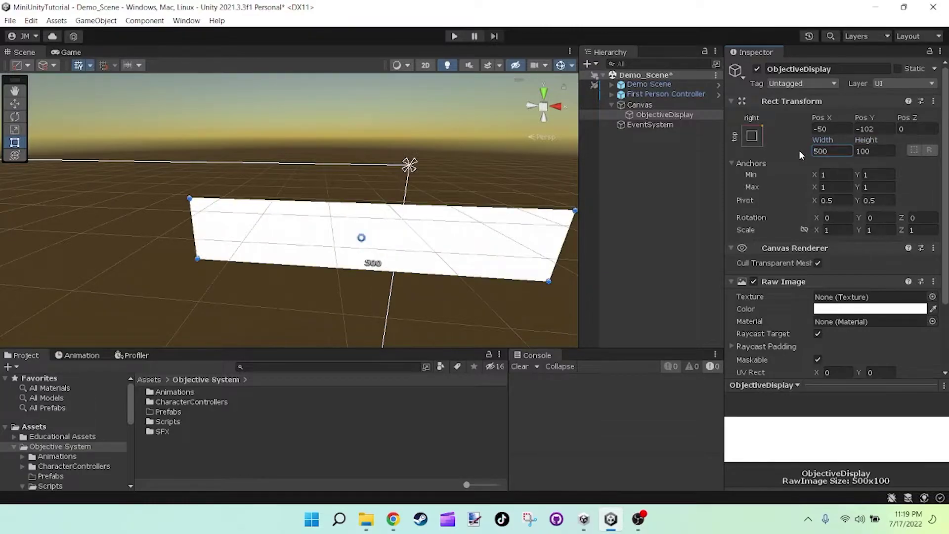
drag(529, 254, 370, 251)
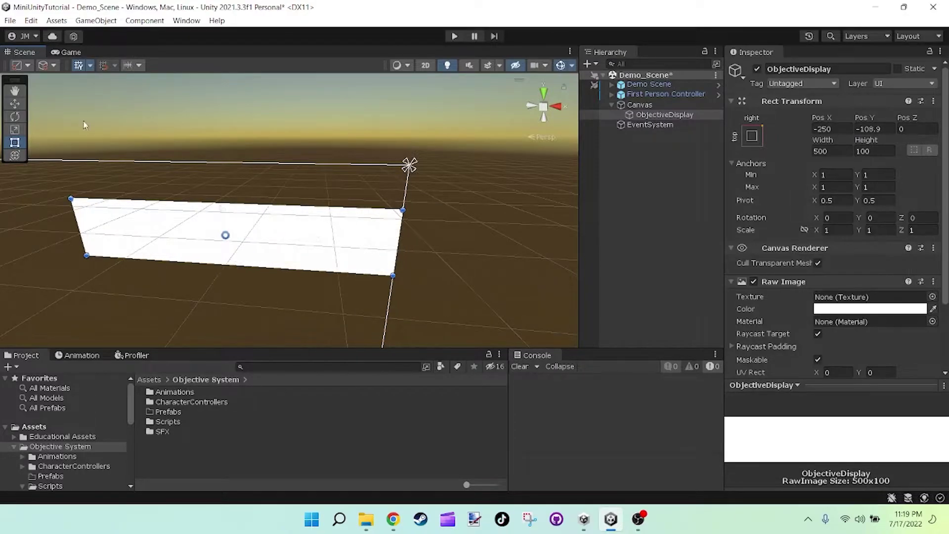
click(72, 38)
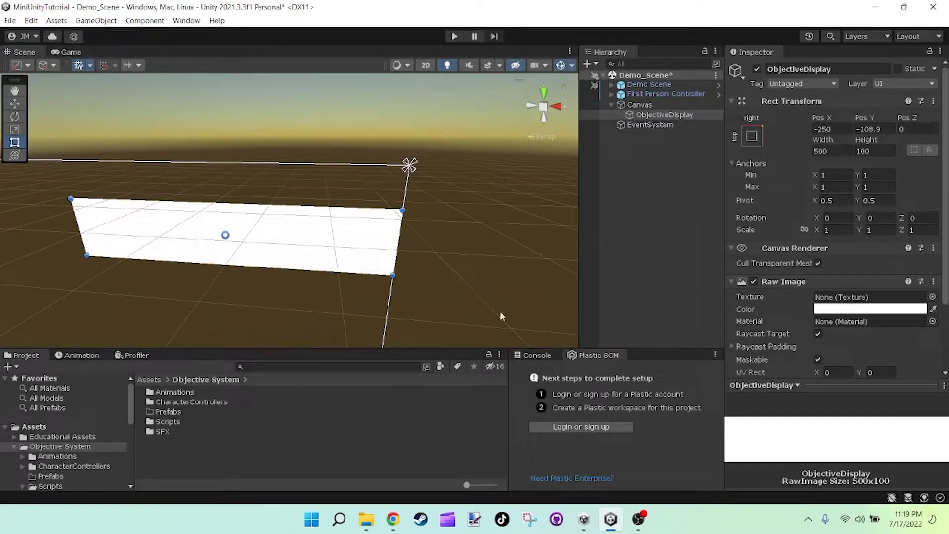
right_click(594, 358)
click(637, 376)
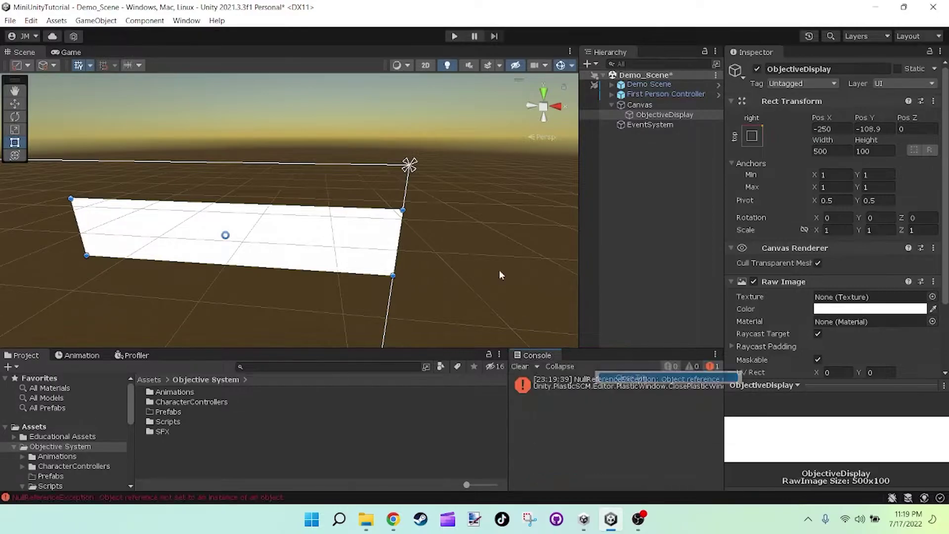
click(528, 366)
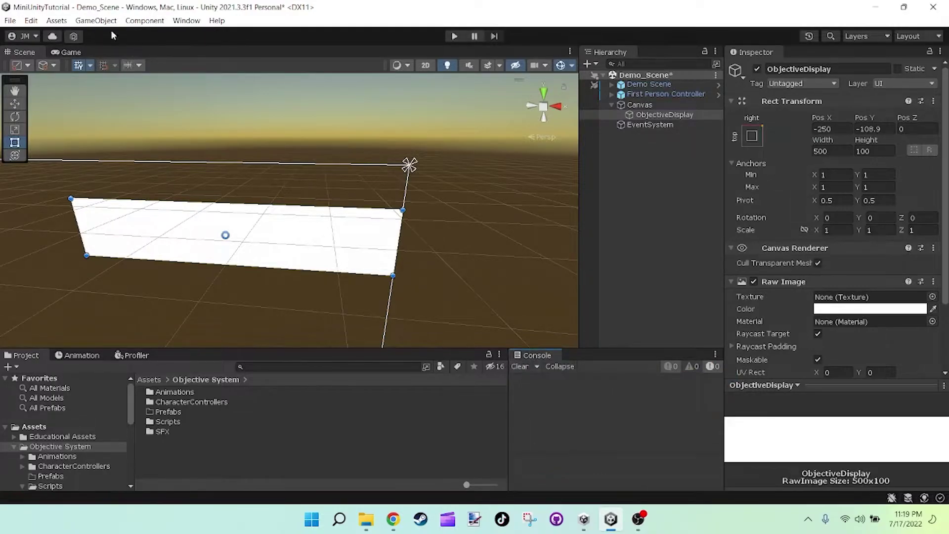
Widen ObjectiveDisplay to 900, move it flush with the canvas's right edge at about Pos X -450, Pos Y -121, and preview it in-game.
click(66, 53)
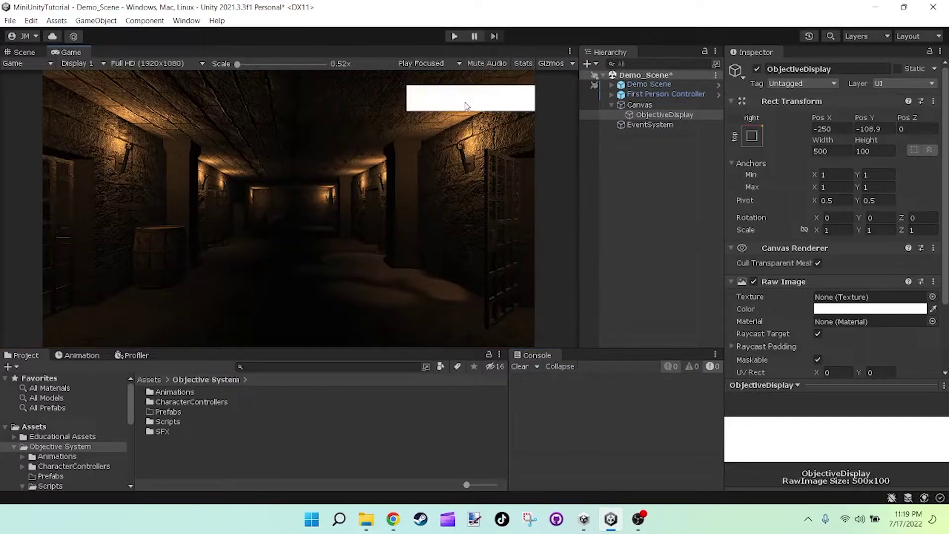
click(24, 52)
click(826, 151)
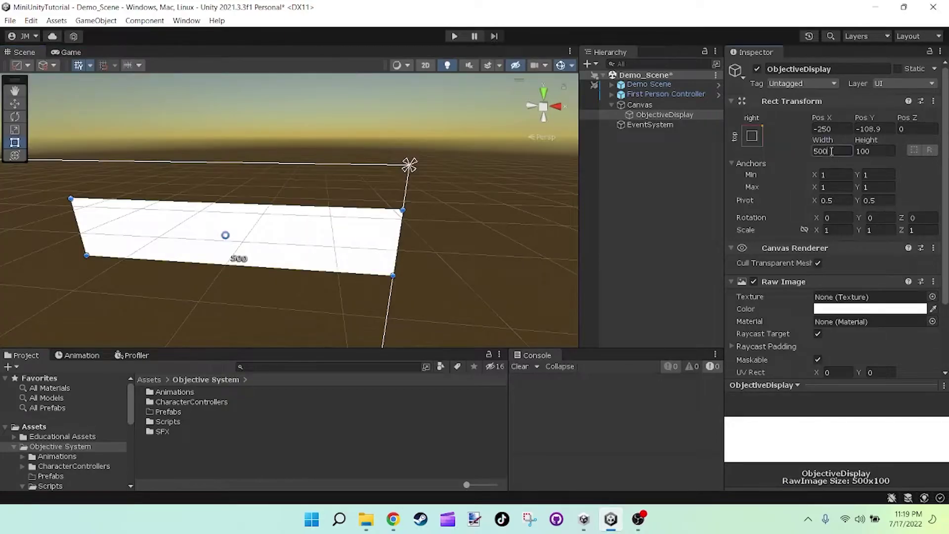
text(900)
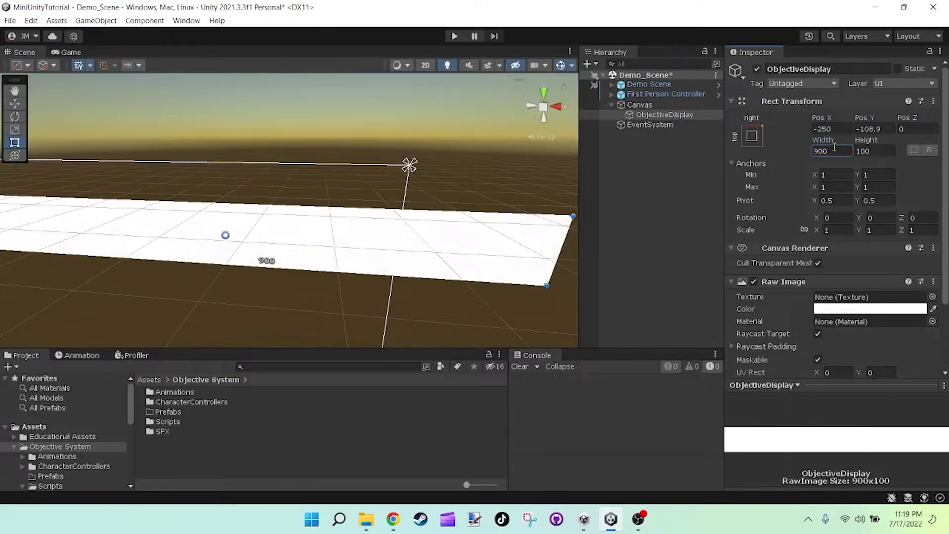
scroll(93, 258, down, 5)
drag(214, 231, 147, 234)
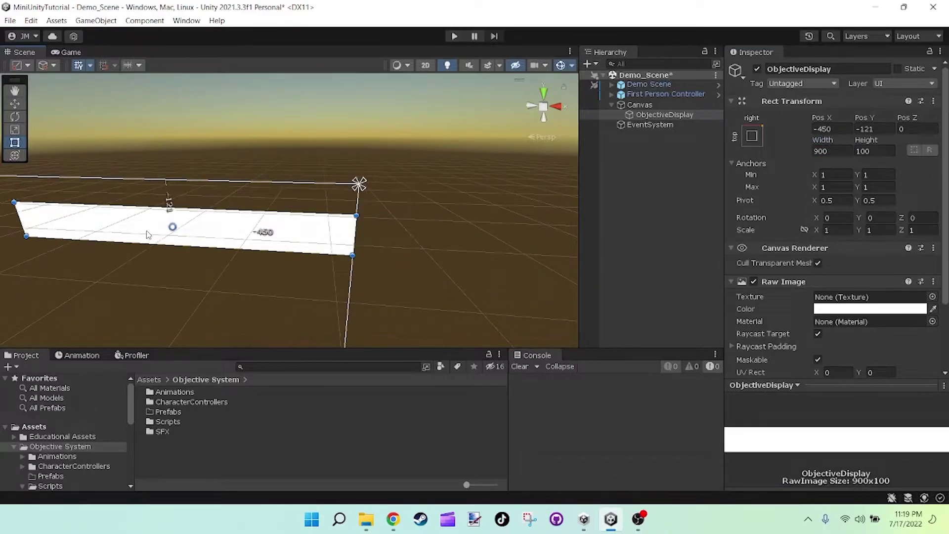
click(71, 54)
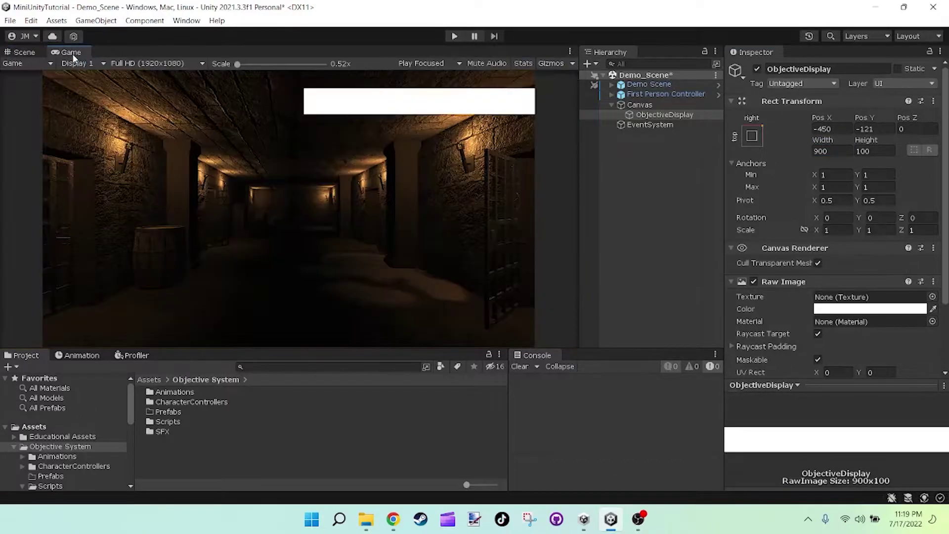
click(26, 53)
Pull in ObjectiveDisplay's left edge, round its width to 815, and preview the result in the Game view.
drag(20, 218, 43, 218)
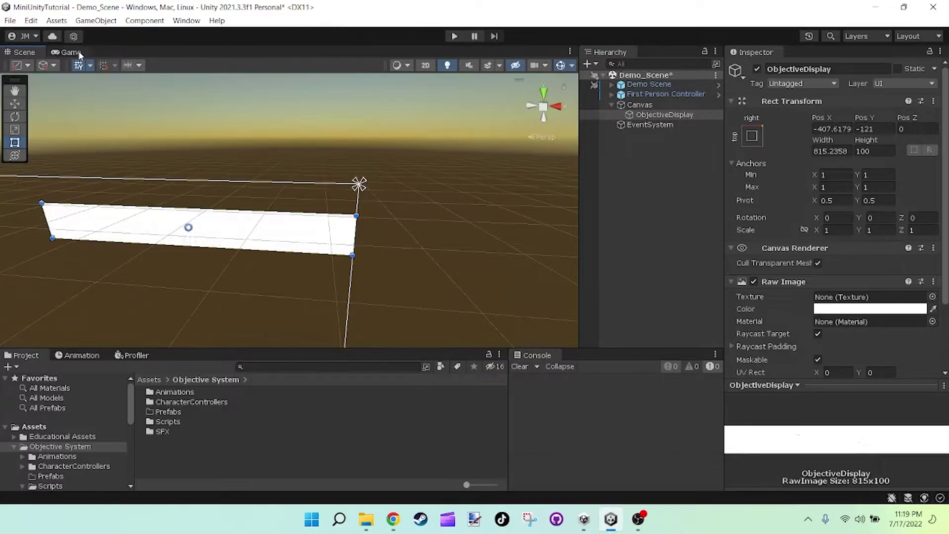
click(832, 152)
text(815)
key(Return)
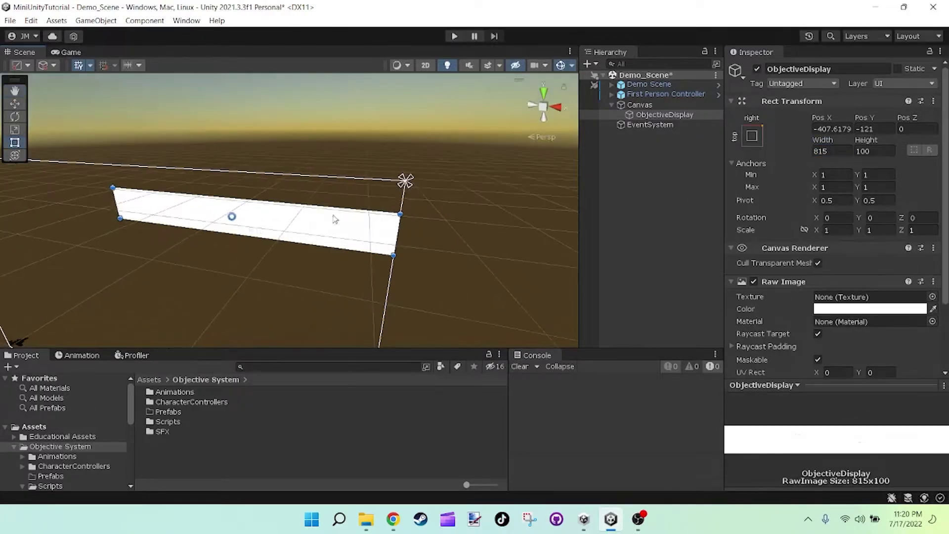
click(74, 53)
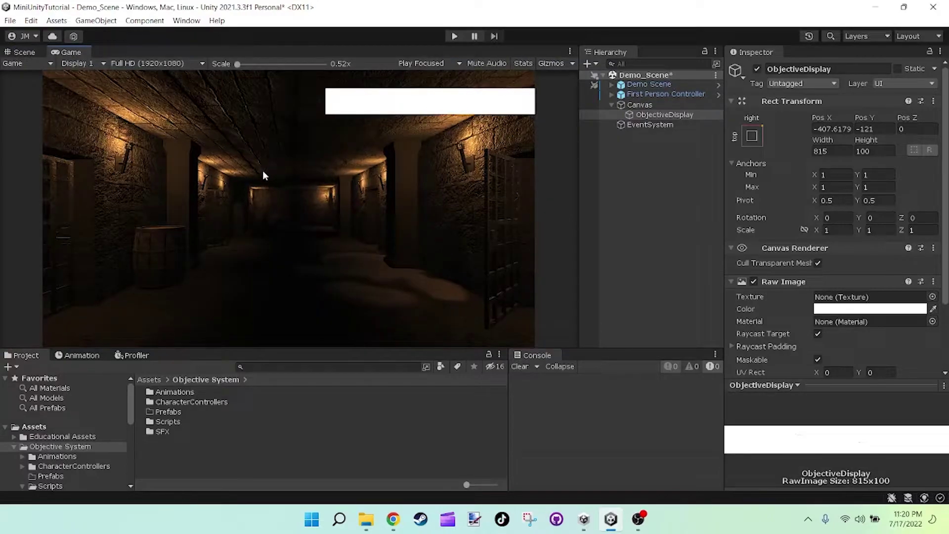
Set the ObjectiveDisplay raw image's color to pure red (FF0000) with an alpha of 150.
click(869, 309)
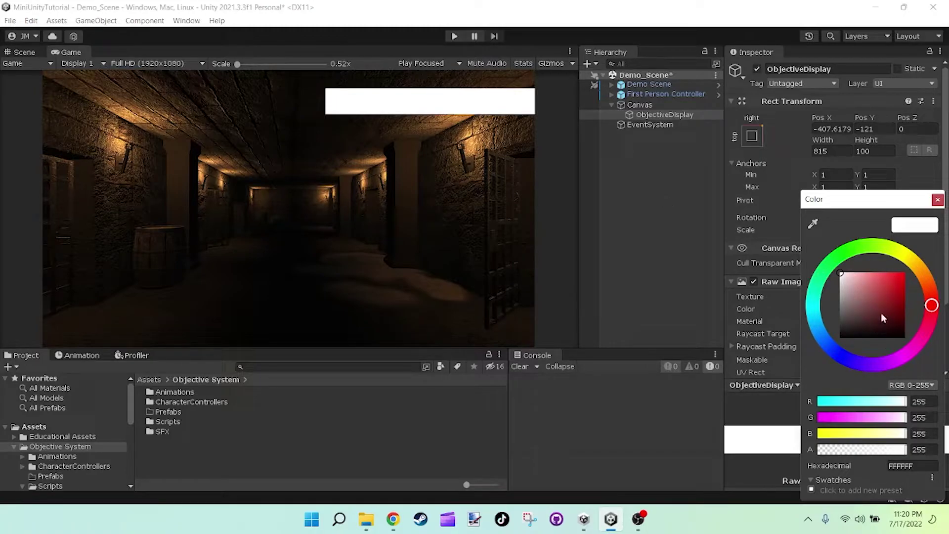
drag(885, 291, 907, 271)
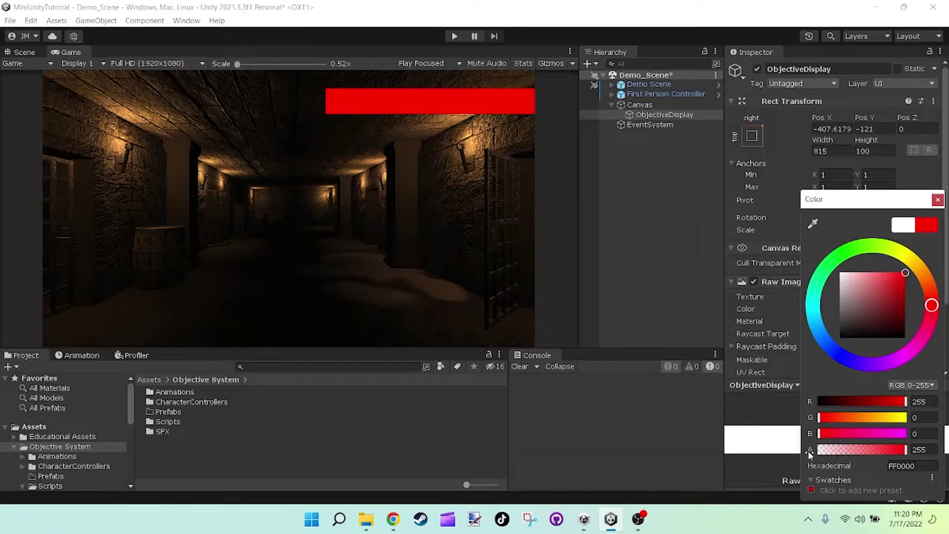
click(927, 448)
text(150)
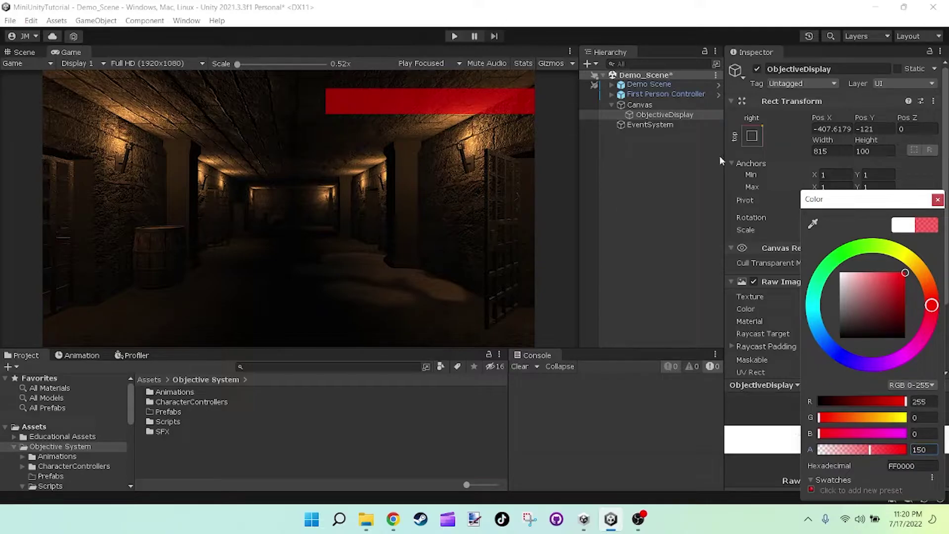
drag(917, 202, 806, 197)
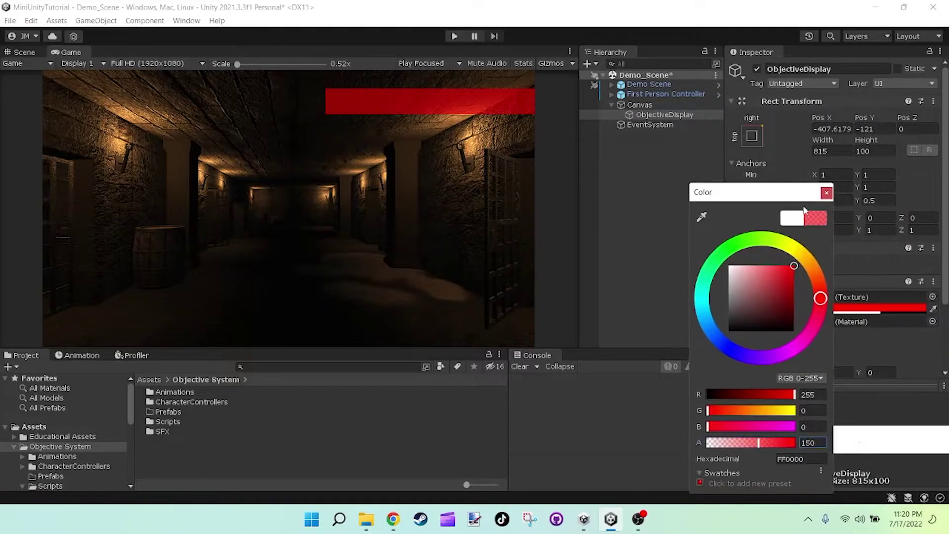
click(827, 193)
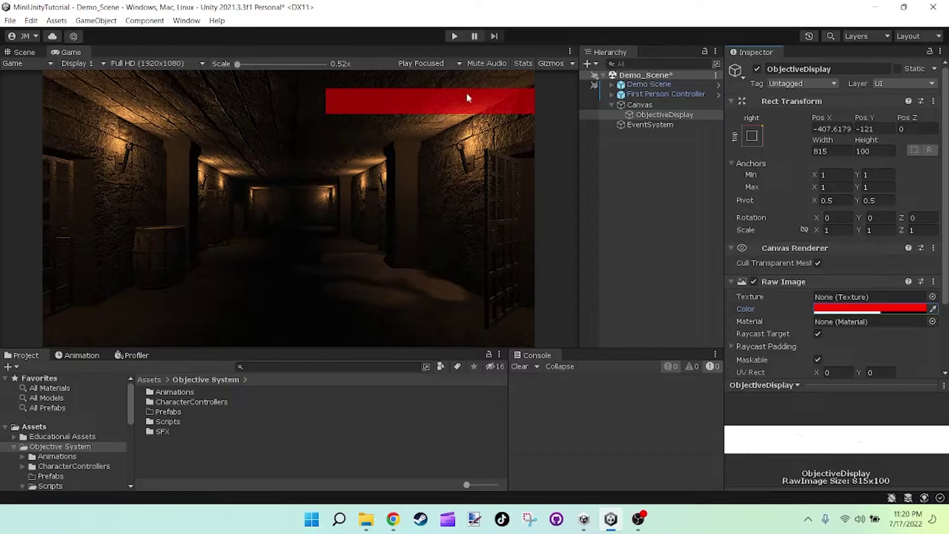
click(646, 117)
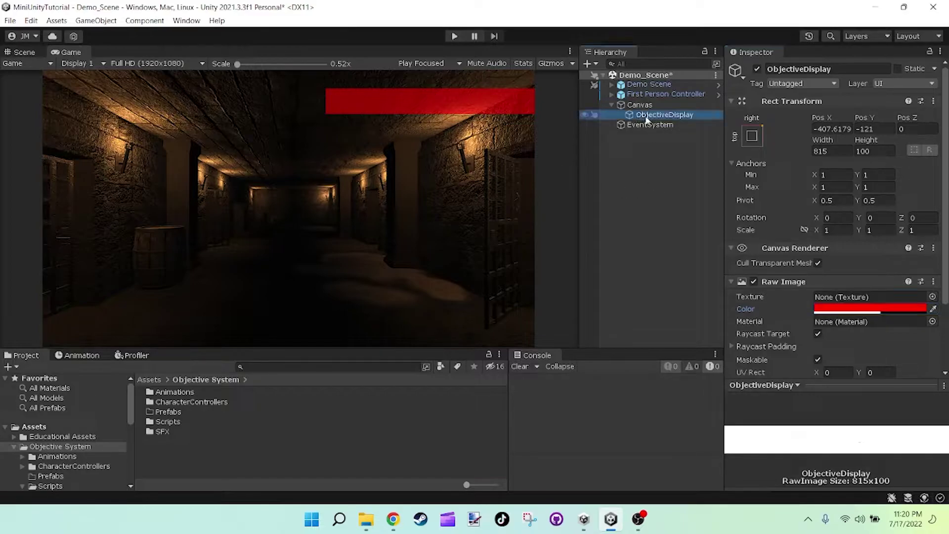
right_click(639, 114)
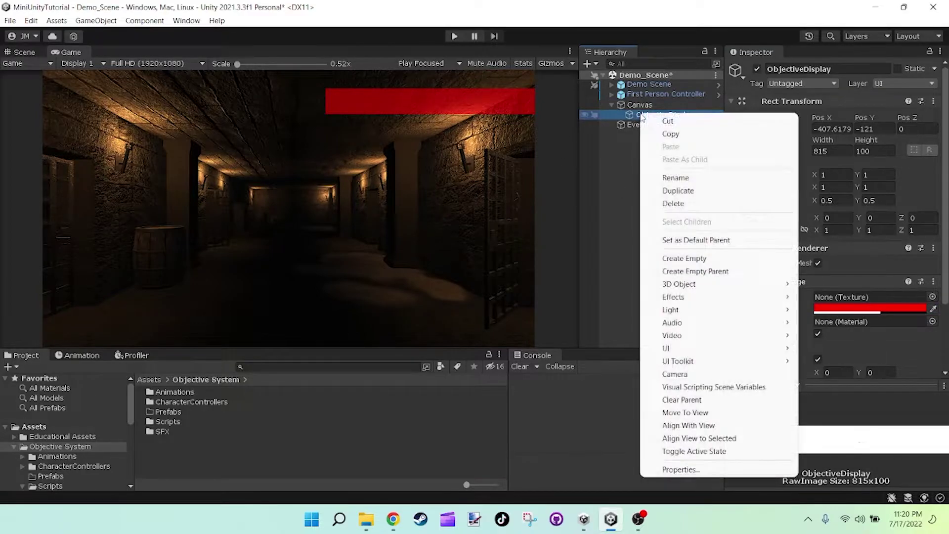
mouse_move(715, 352)
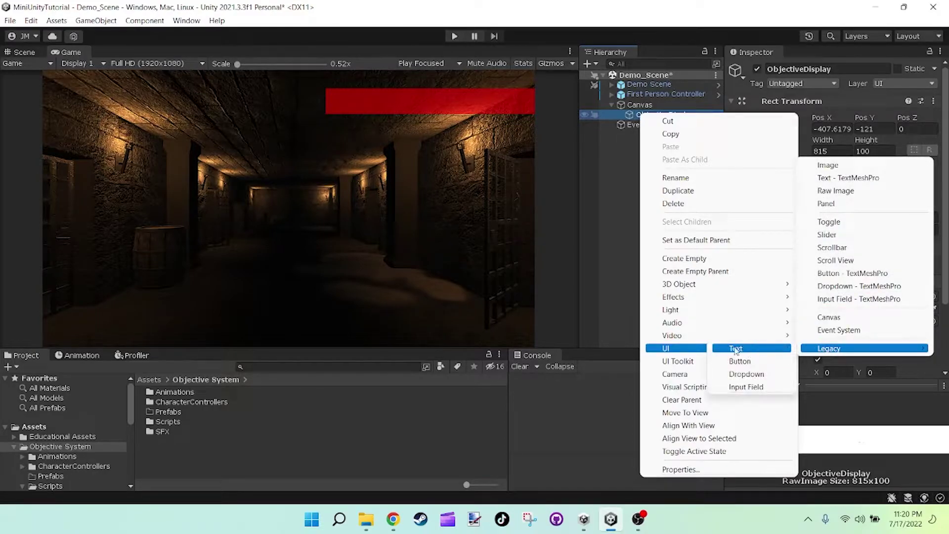
mouse_move(771, 335)
click(95, 20)
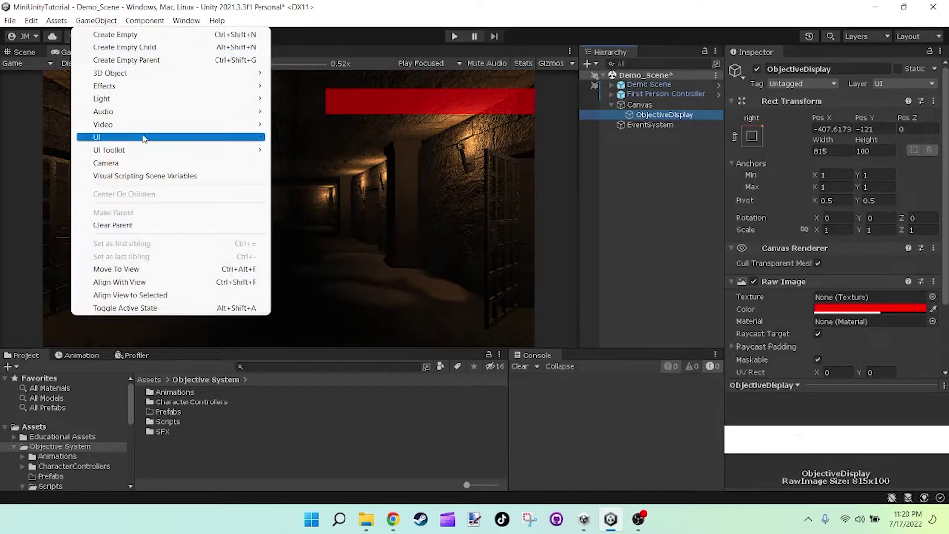
mouse_move(148, 137)
mouse_move(341, 320)
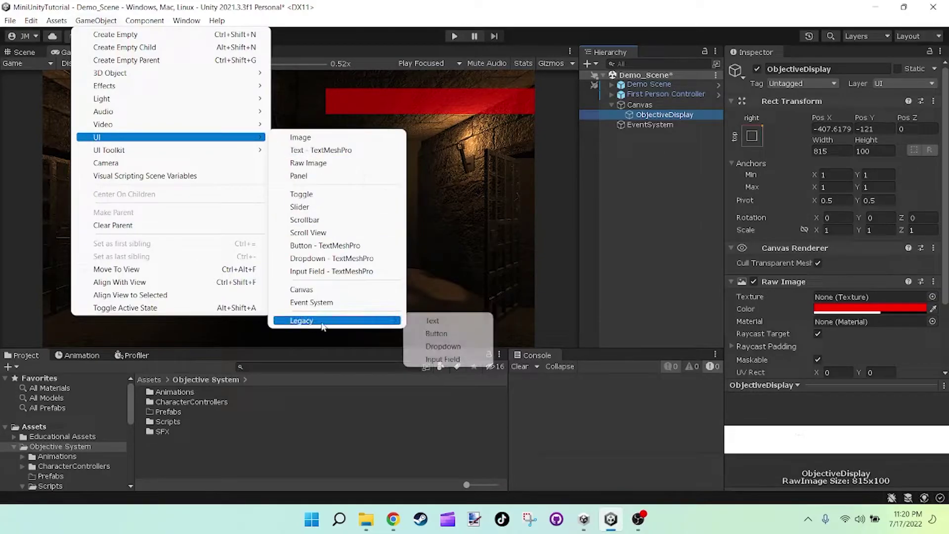
Add a legacy UI Text object as a child of ObjectiveDisplay and name it ObjectiveText.
right_click(661, 119)
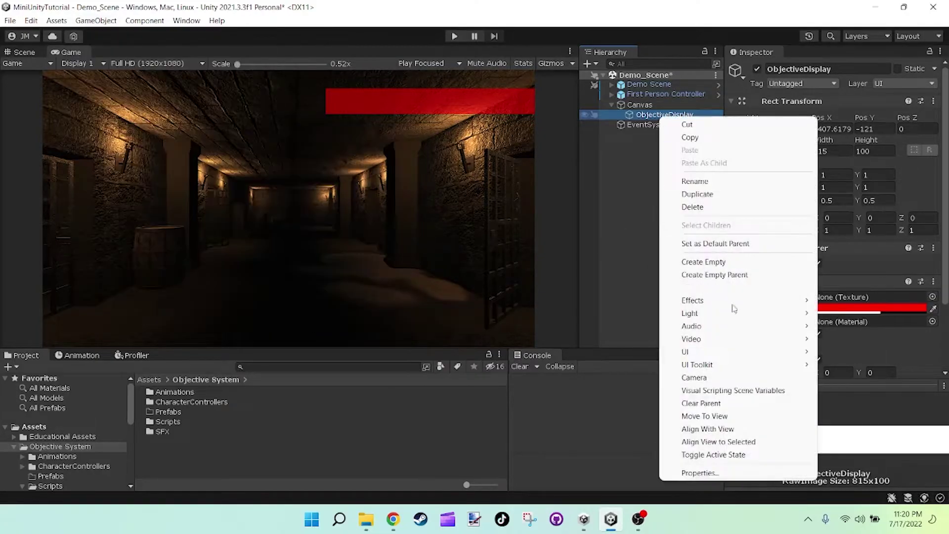
mouse_move(724, 352)
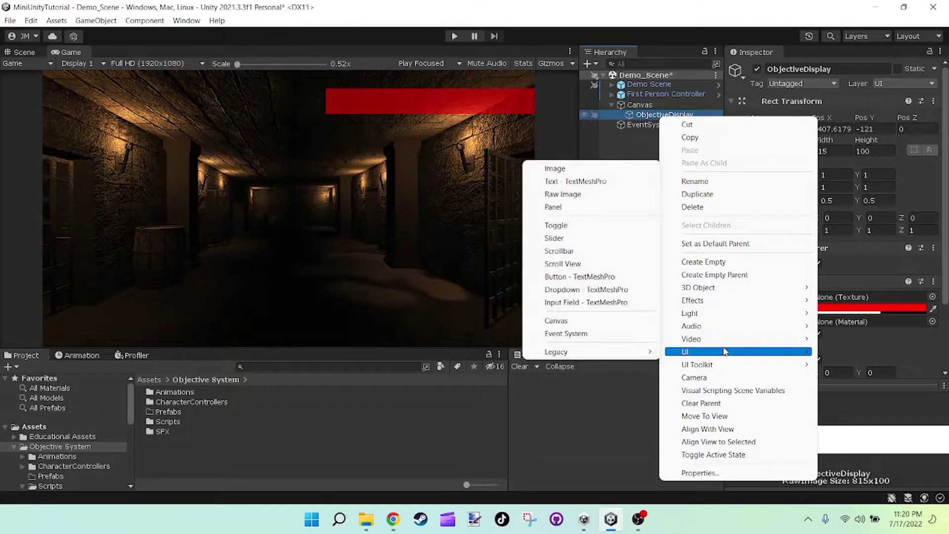
mouse_move(617, 351)
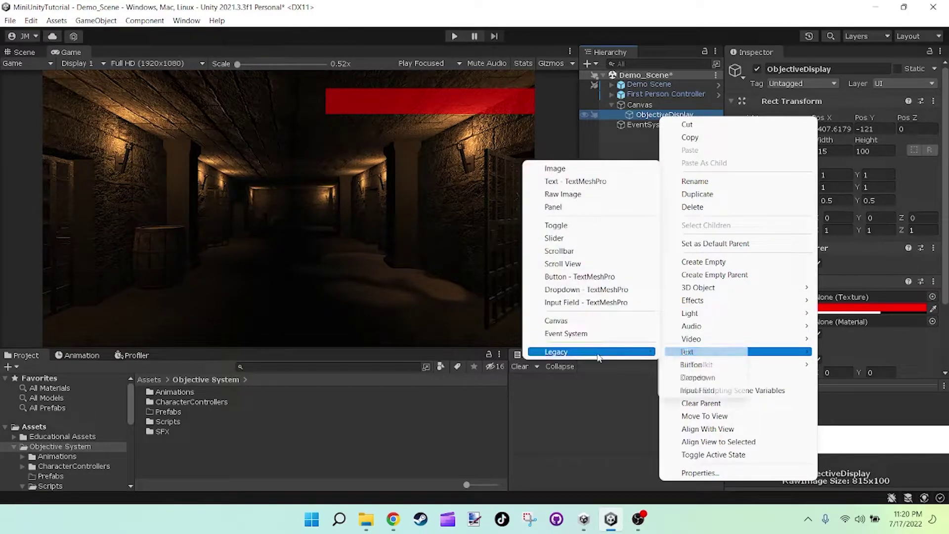
click(672, 351)
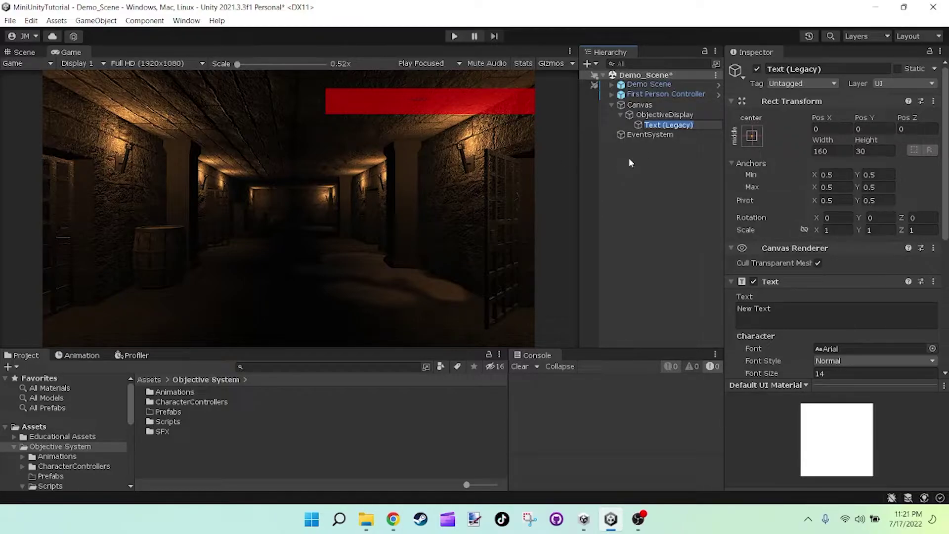
key(BackSpace)
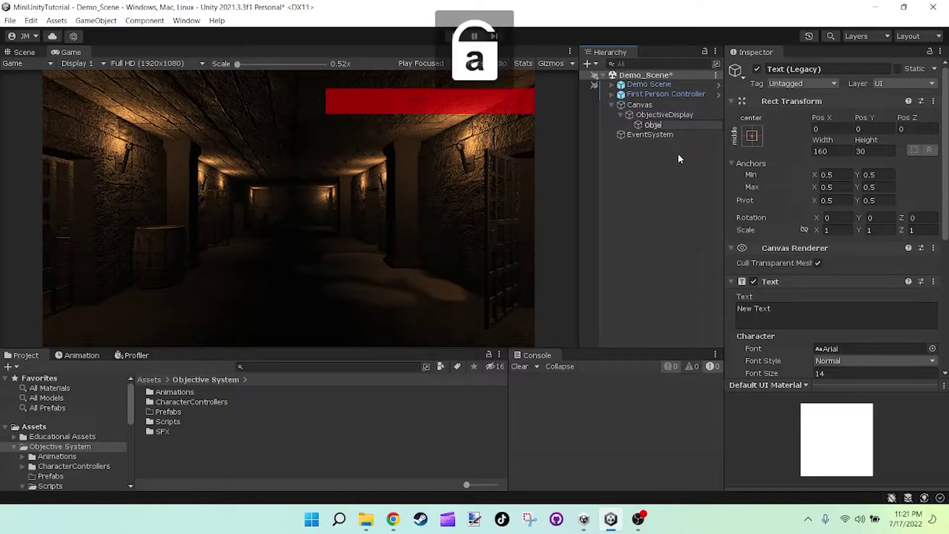
text(ive)
key(Caps_Lock)
text(T)
key(Caps_Lock)
text(ext)
key(Return)
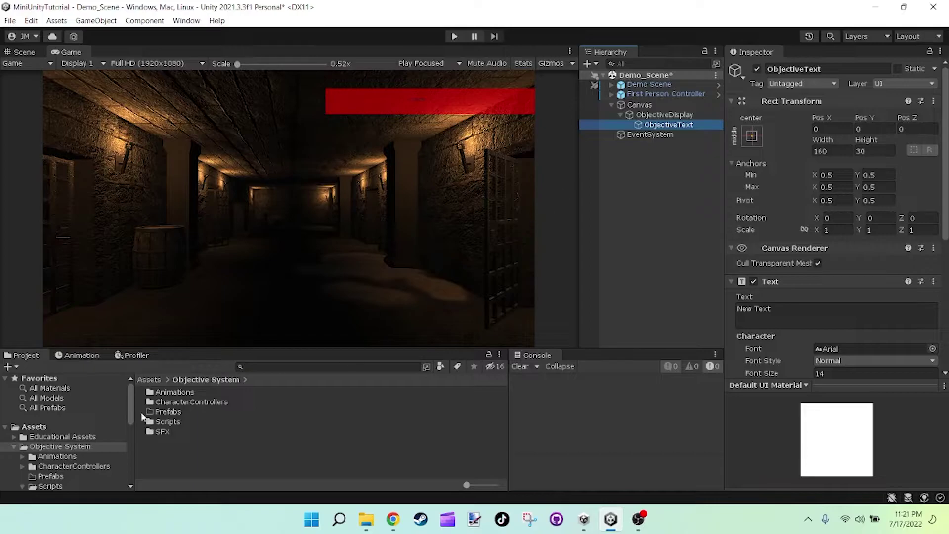
double_click(168, 392)
click(196, 392)
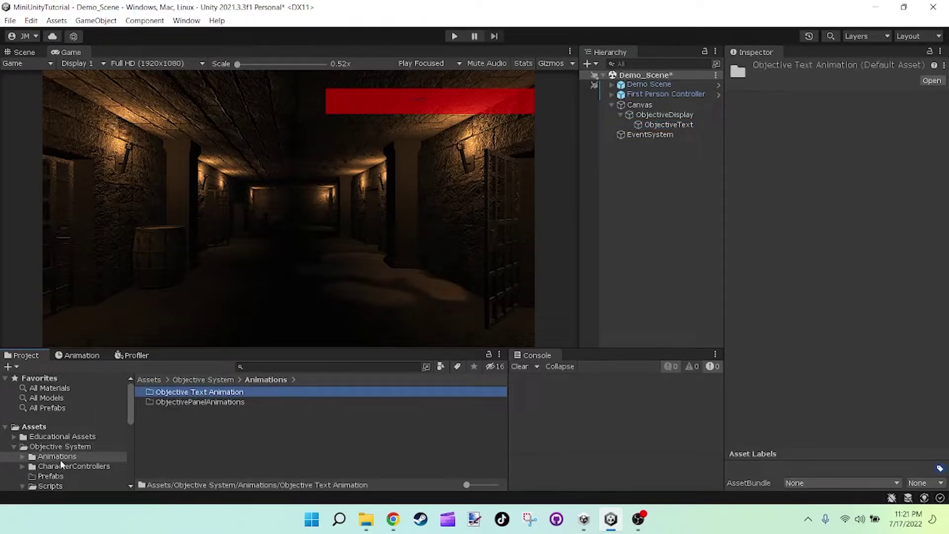
click(64, 447)
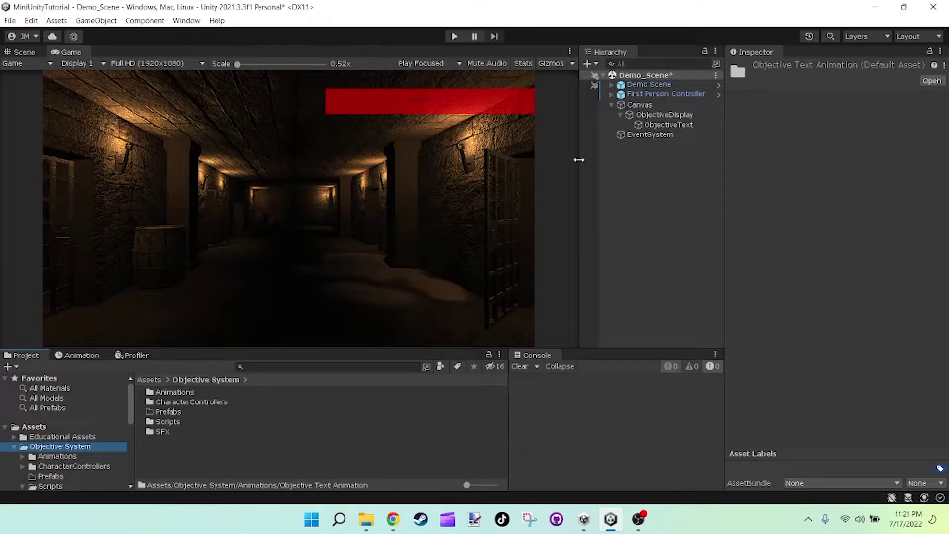
Set ObjectiveText's text content to "Objective: Escape The Dungeon Before The Timer Runs Out!".
click(665, 125)
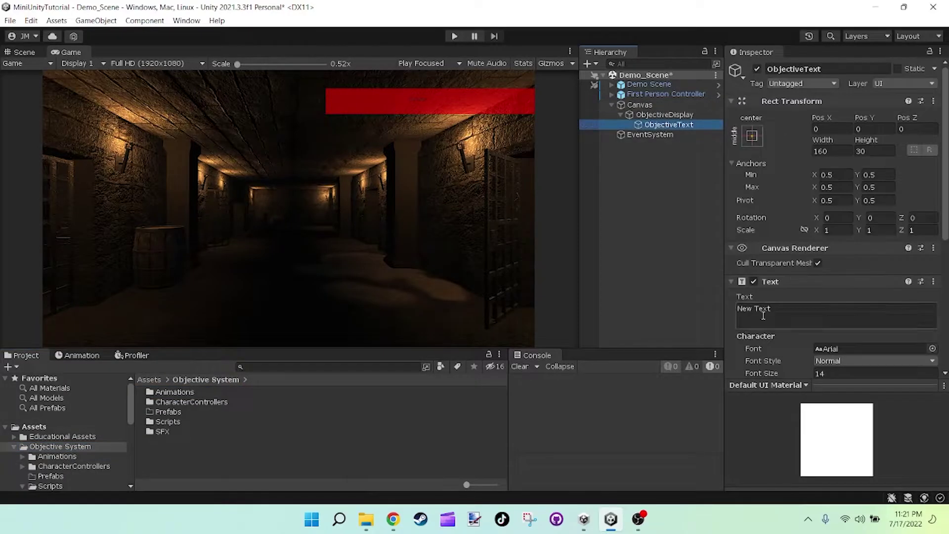
scroll(790, 286, down, 2)
click(790, 277)
key(ctrl+a)
text(Objective: )
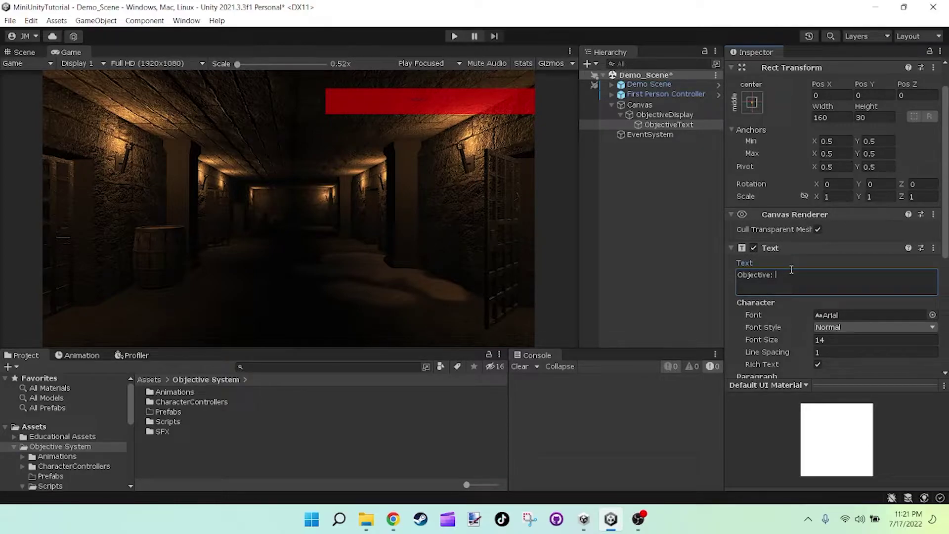
text(Es)
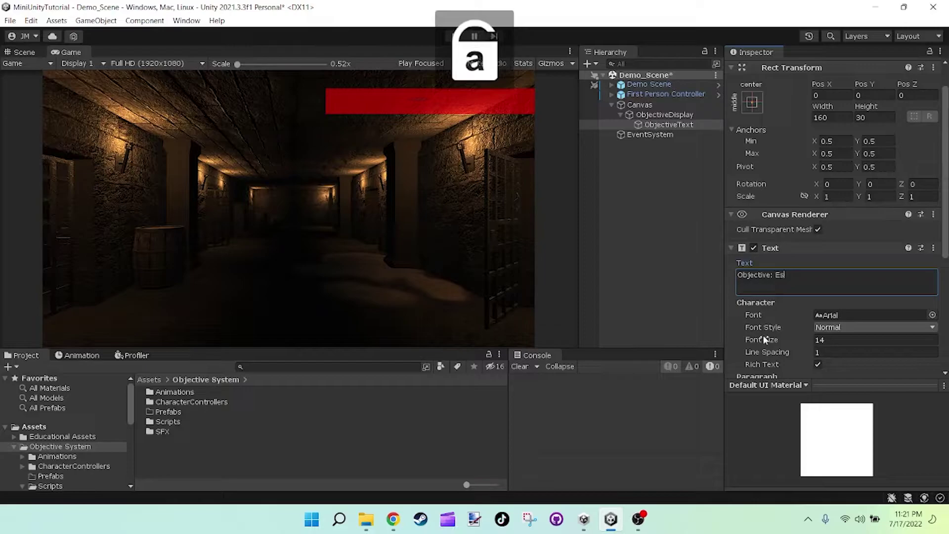
text(cape The D)
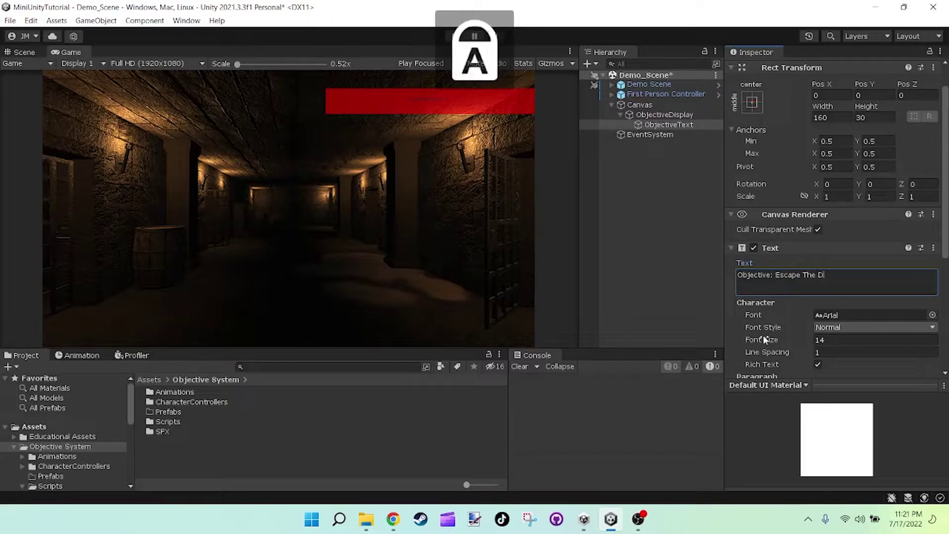
text(ungeon Be)
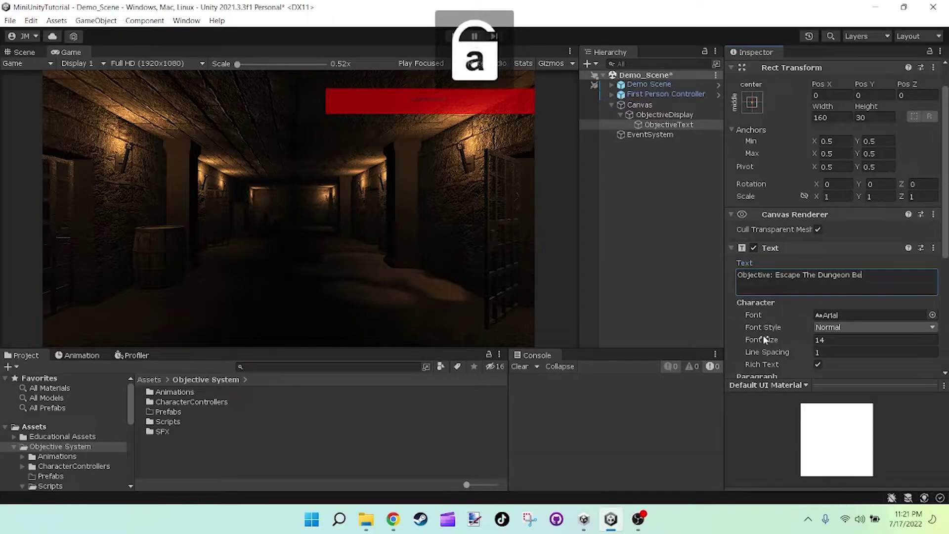
text(fore The Timer )
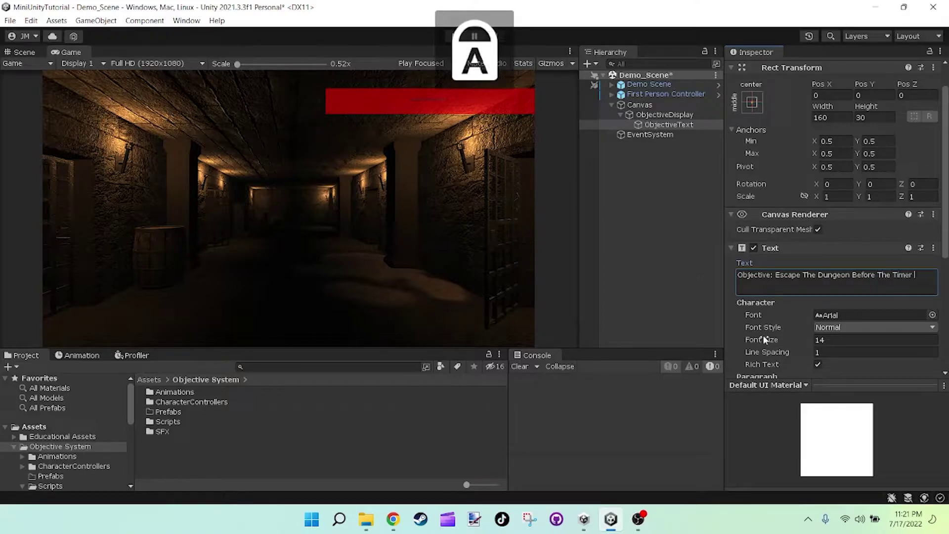
text(Runs Out!)
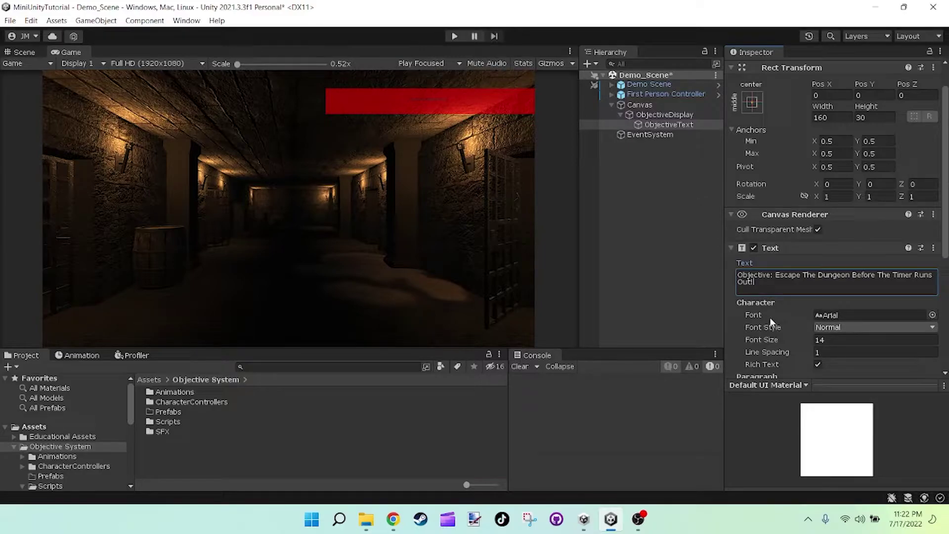
Change ObjectiveText's font to Bangers.
click(823, 315)
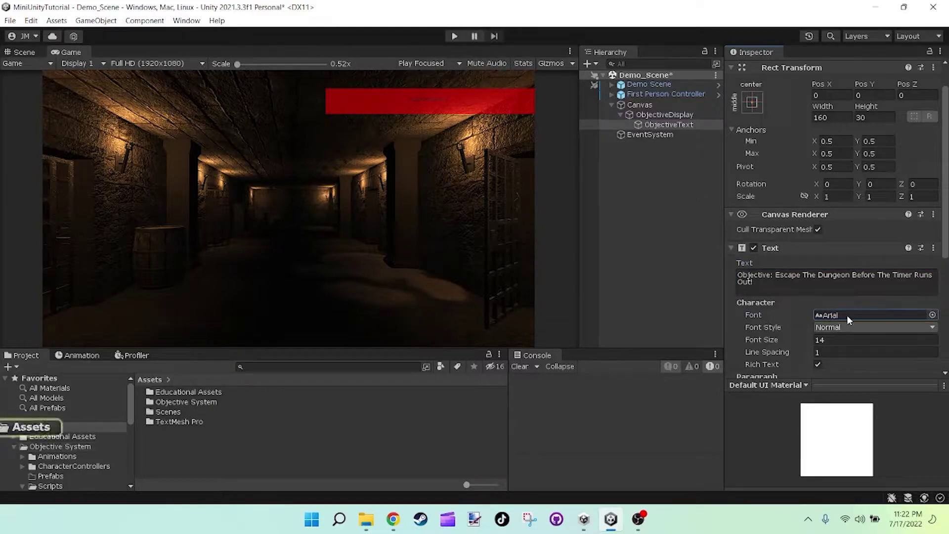
click(932, 314)
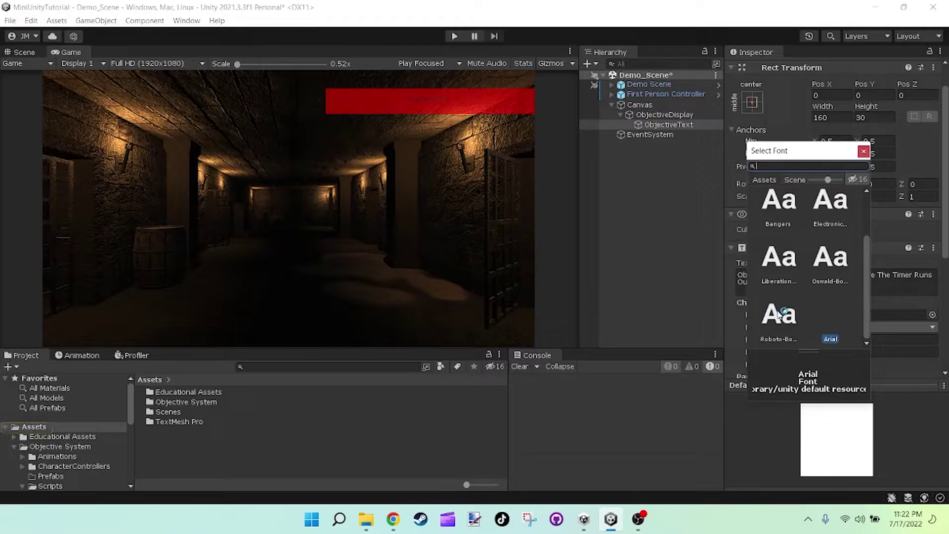
drag(862, 289, 864, 242)
click(790, 278)
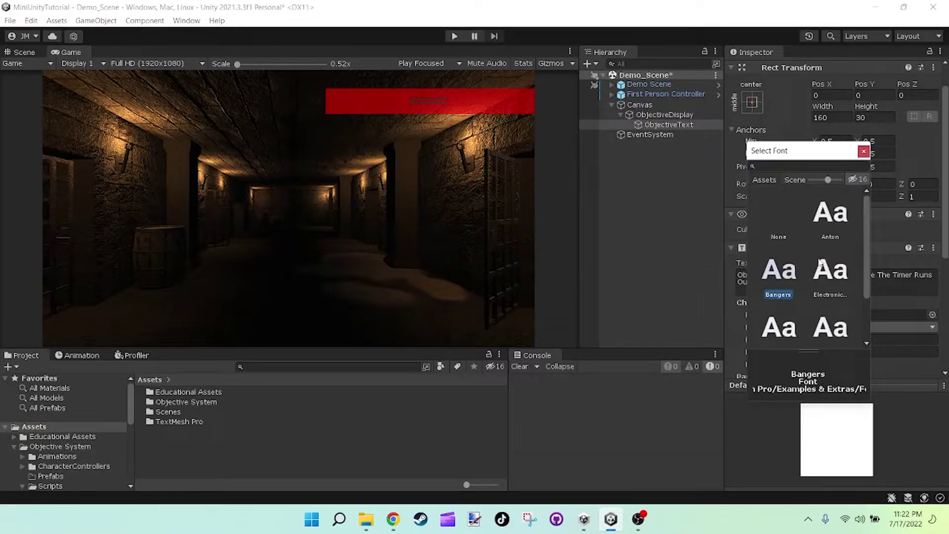
click(863, 151)
Set ObjectiveText's font style to Bold and its font size to 28.
click(828, 327)
click(835, 352)
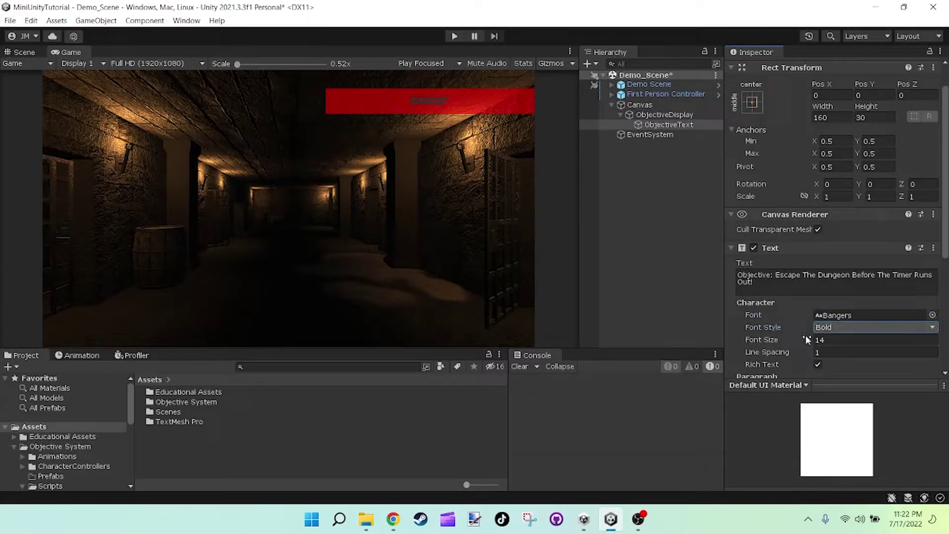
scroll(806, 337, down, 2)
click(834, 306)
text(28)
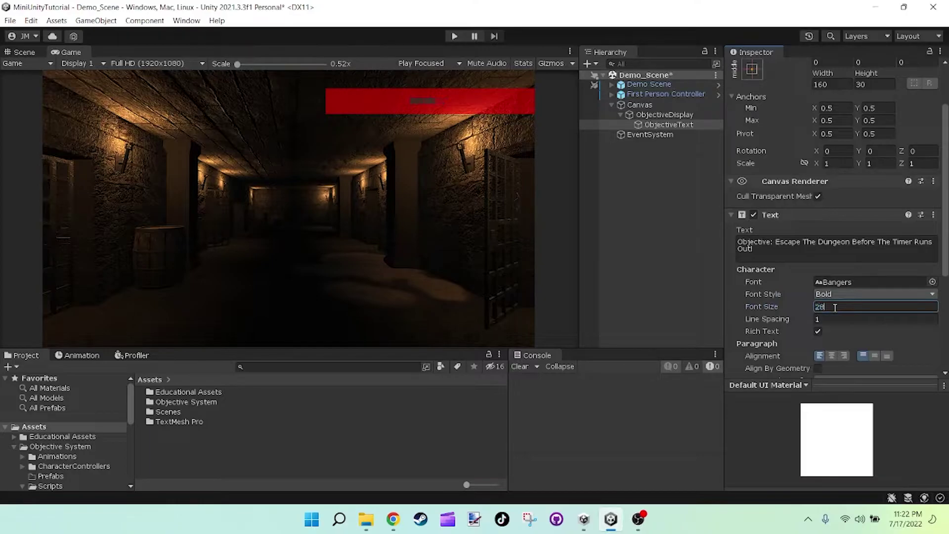
In the Scene view, enlarge ObjectiveText's rectangle to about 776 by 69 and center it within the red ObjectiveDisplay bar.
click(16, 53)
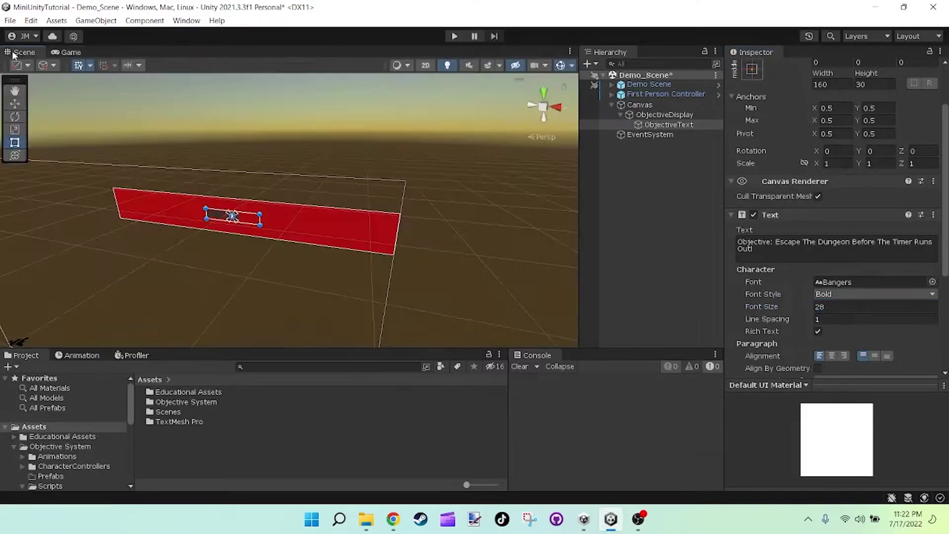
drag(259, 224, 389, 250)
drag(206, 216, 131, 195)
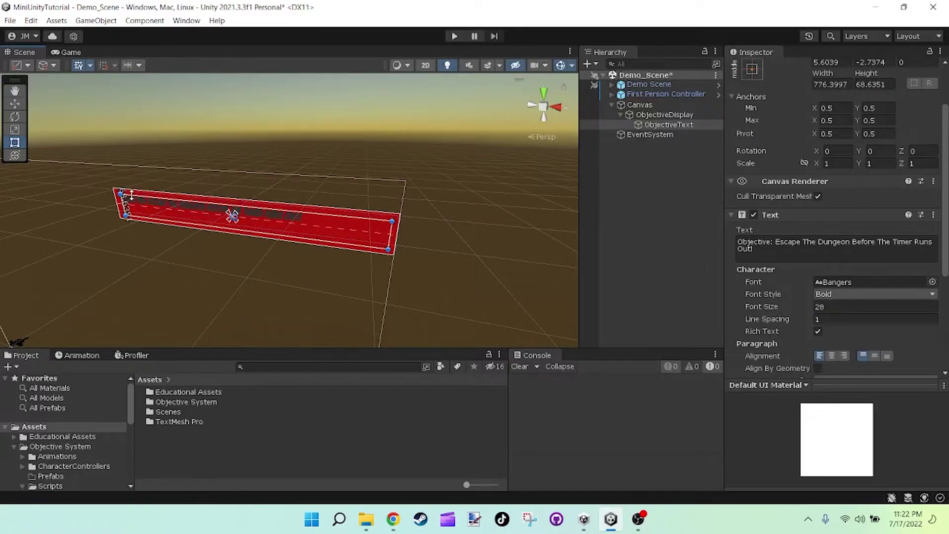
drag(280, 224, 276, 221)
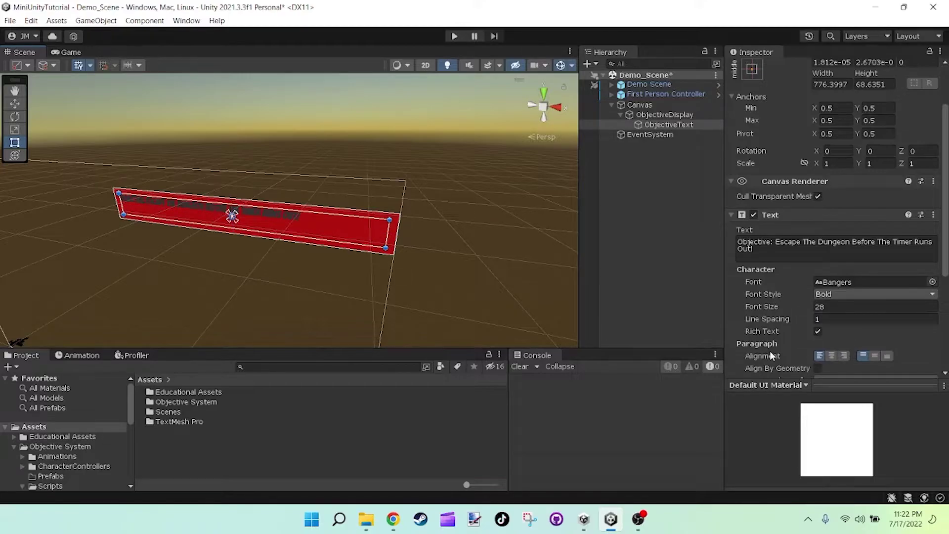
Compare the top, middle and bottom vertical alignments for ObjectiveText and settle on middle.
scroll(770, 352, down, 2)
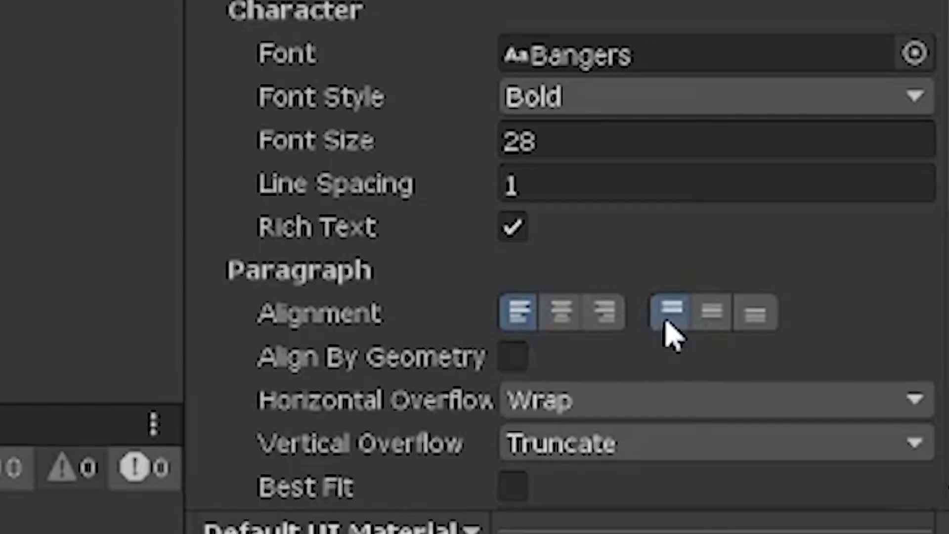
click(861, 325)
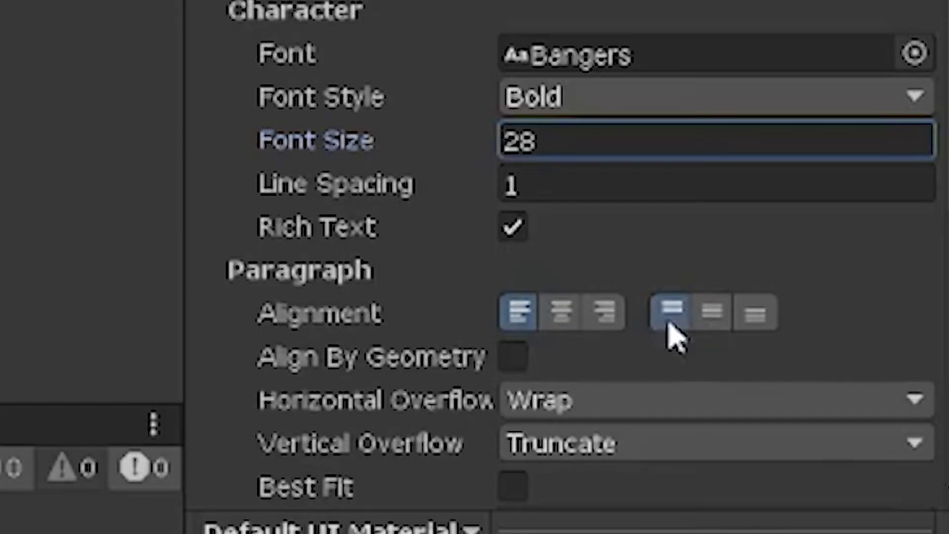
click(710, 322)
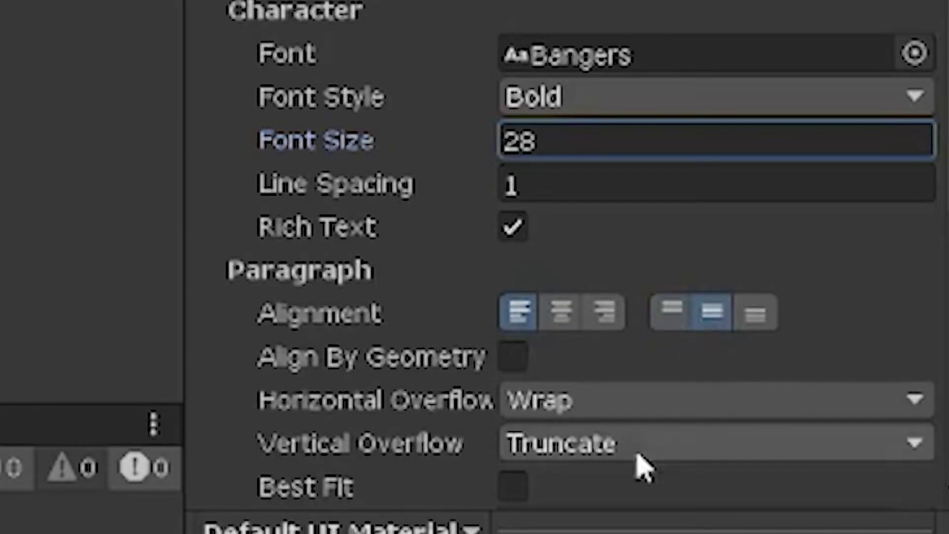
click(665, 321)
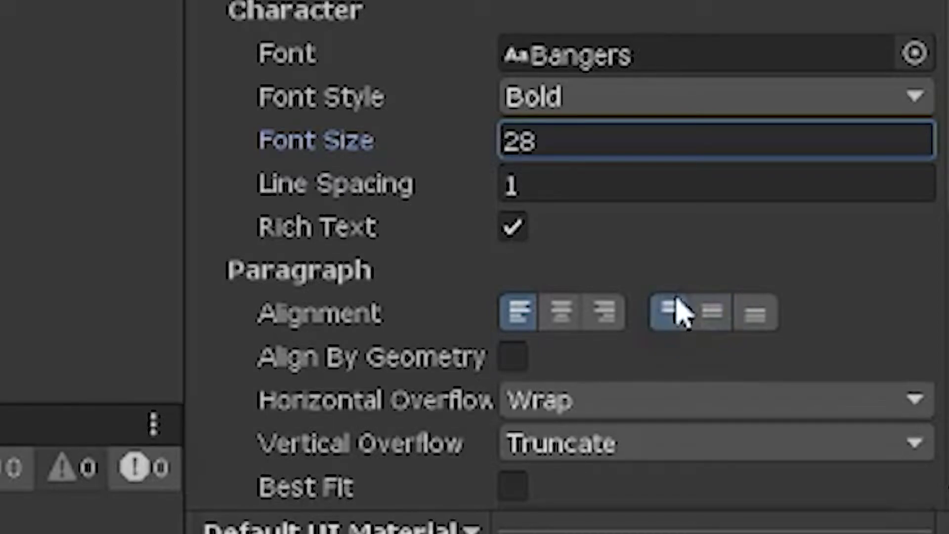
click(711, 319)
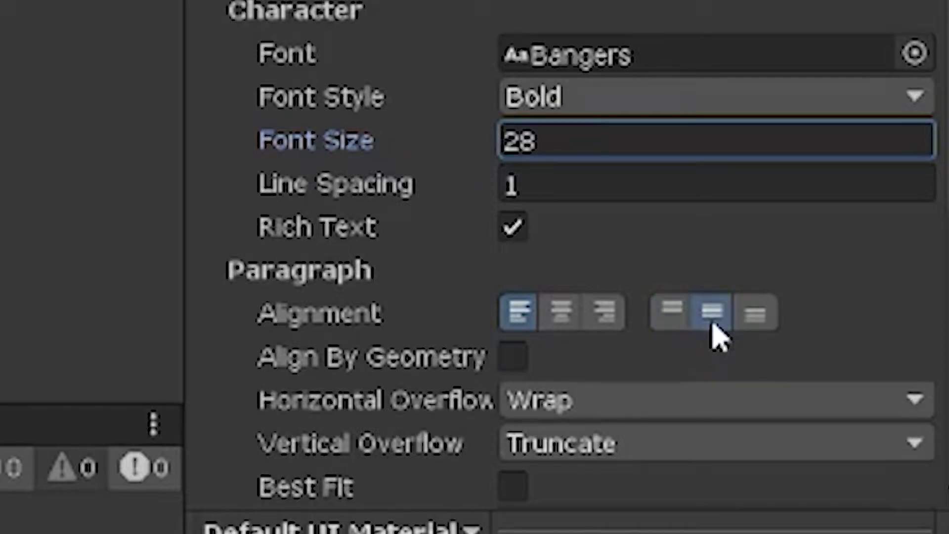
click(762, 326)
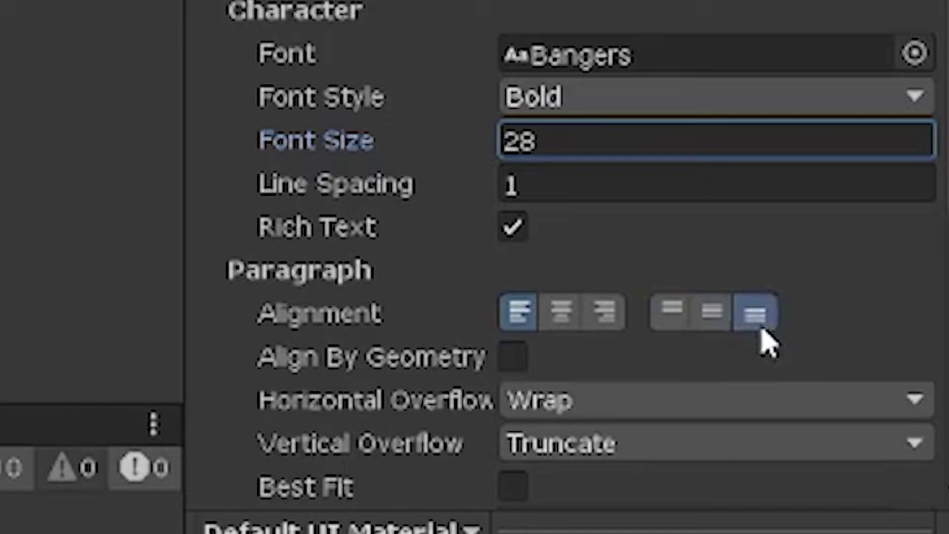
click(716, 318)
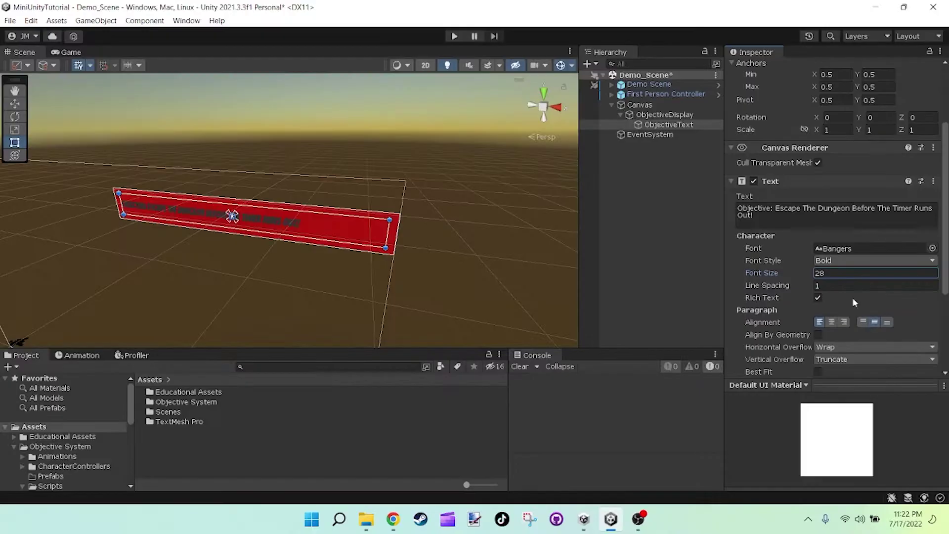
Set ObjectiveText's text color to white.
scroll(807, 294, down, 2)
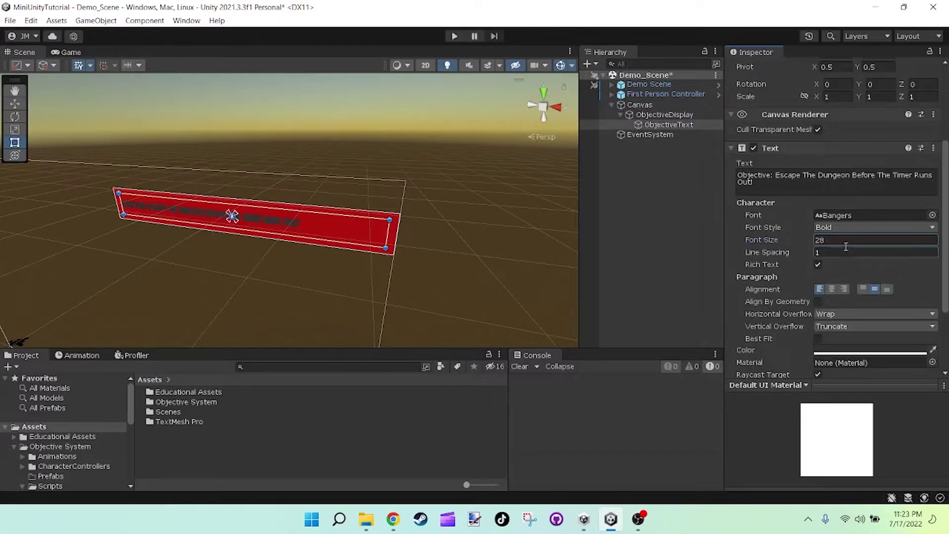
scroll(845, 246, down, 4)
click(845, 285)
click(847, 283)
drag(847, 283, 841, 274)
click(937, 199)
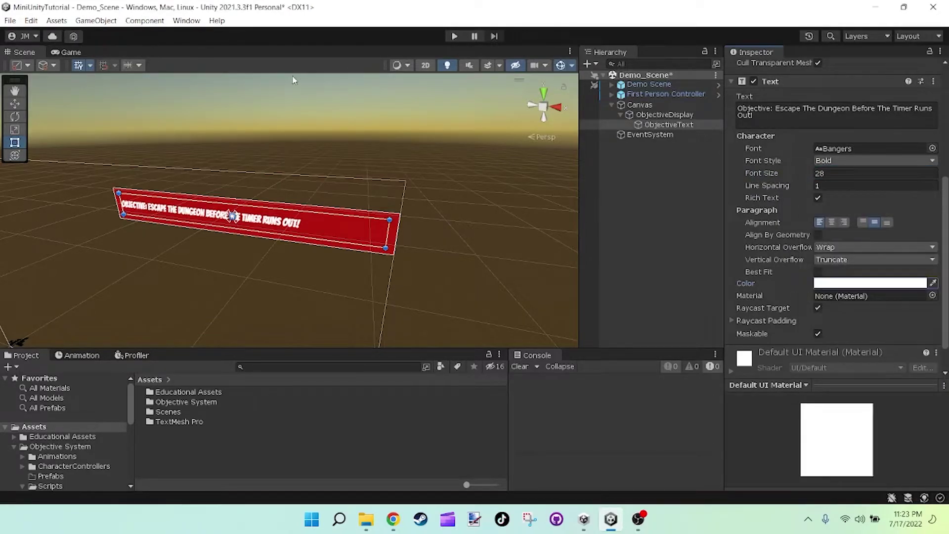
Preview the objective text in the Game view and set its font size to 35.
click(74, 52)
click(839, 172)
text(35)
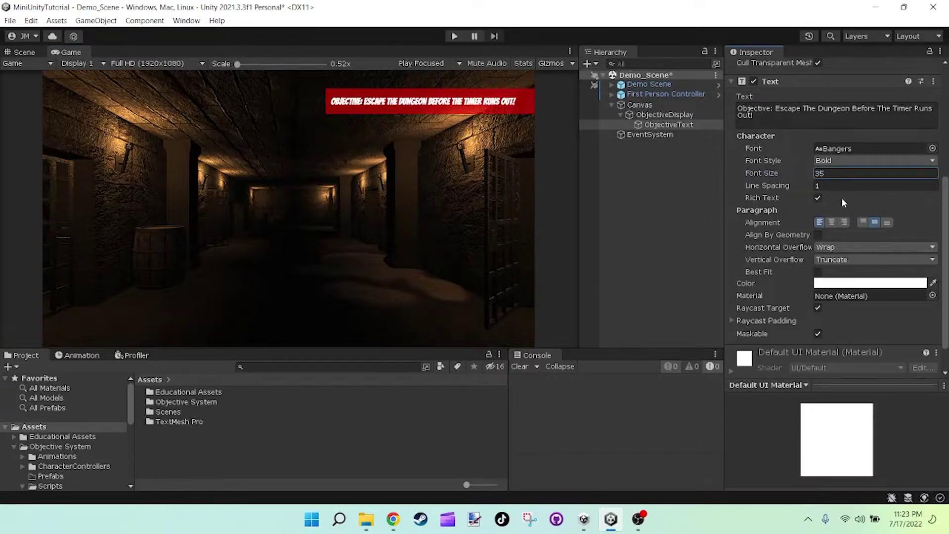
Set ObjectiveText's font style to Normal and its font size to 38.
click(843, 158)
click(824, 173)
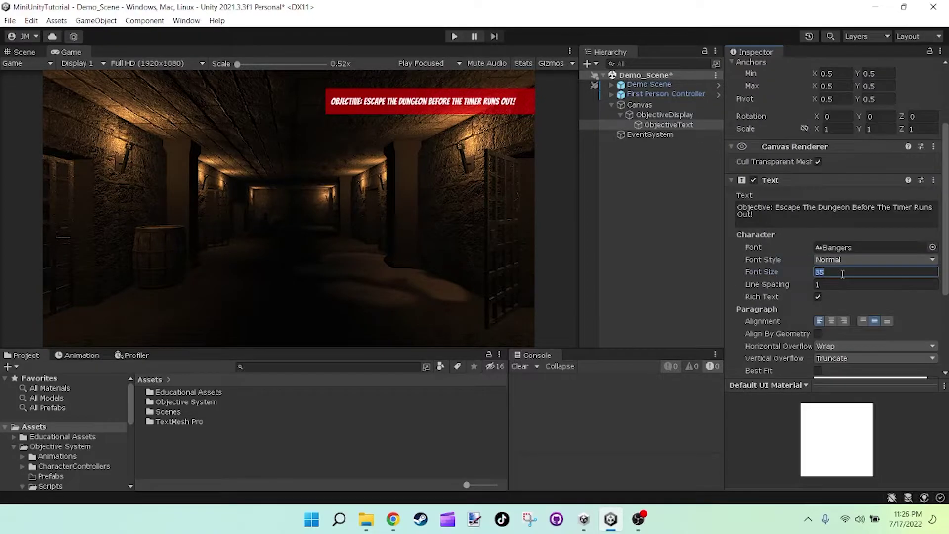
text(38)
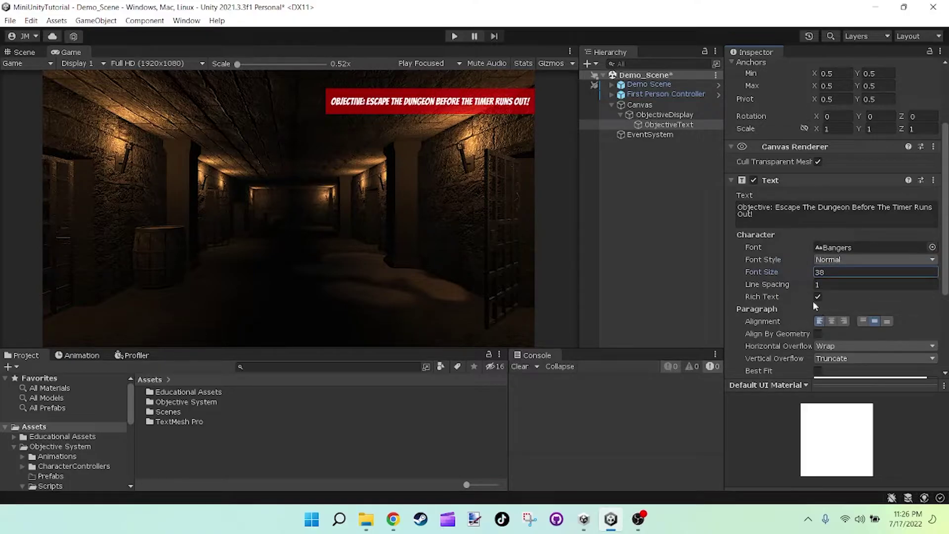
Add an Outline component to ObjectiveText and make its black effect color fully opaque with alpha 255.
scroll(892, 337, down, 1)
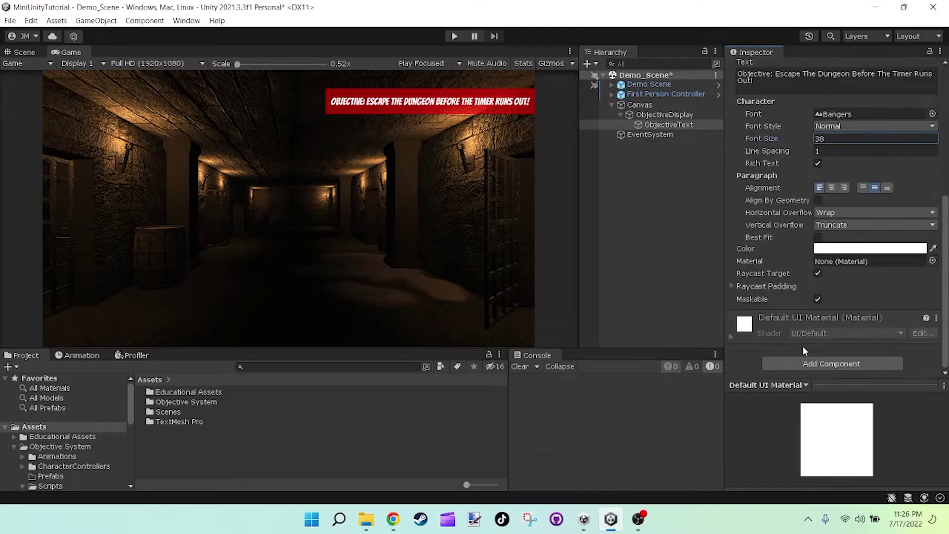
click(811, 367)
text(outline)
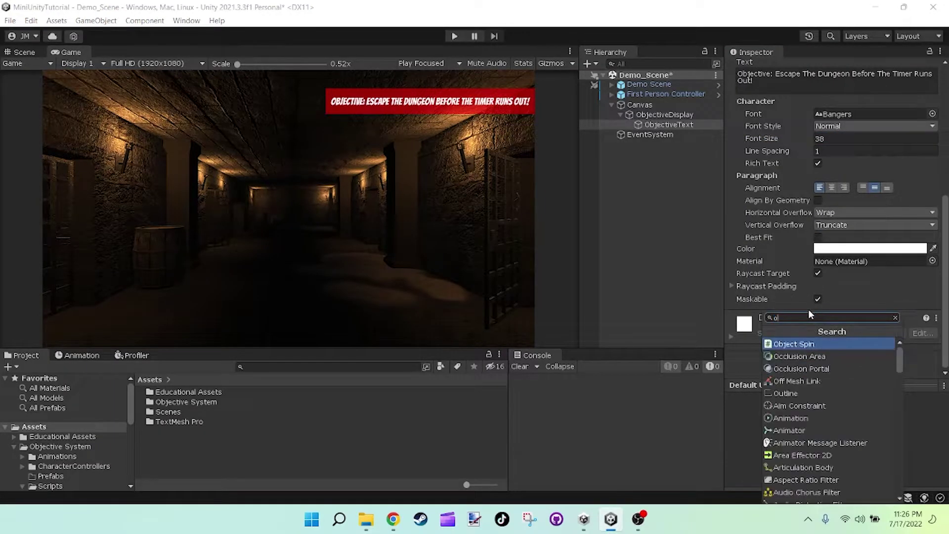
key(Return)
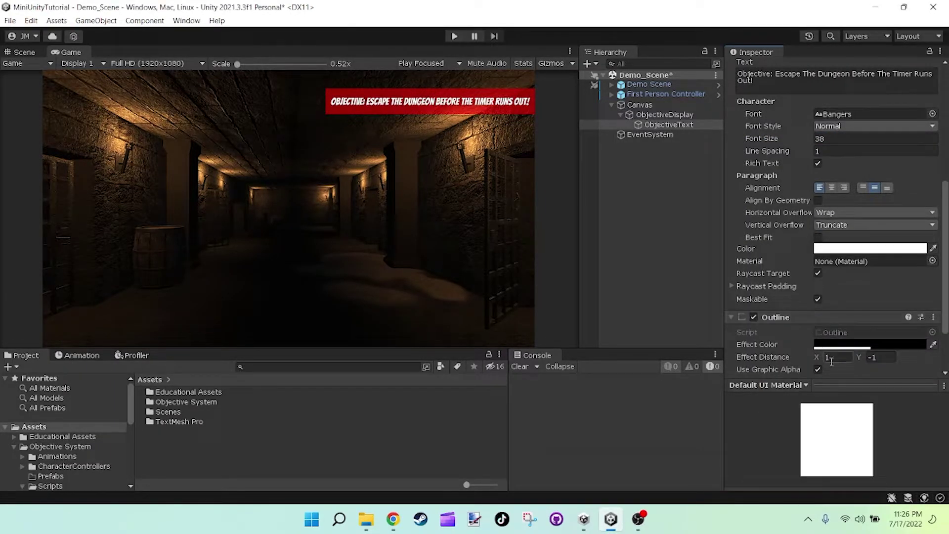
click(870, 344)
drag(874, 449, 941, 438)
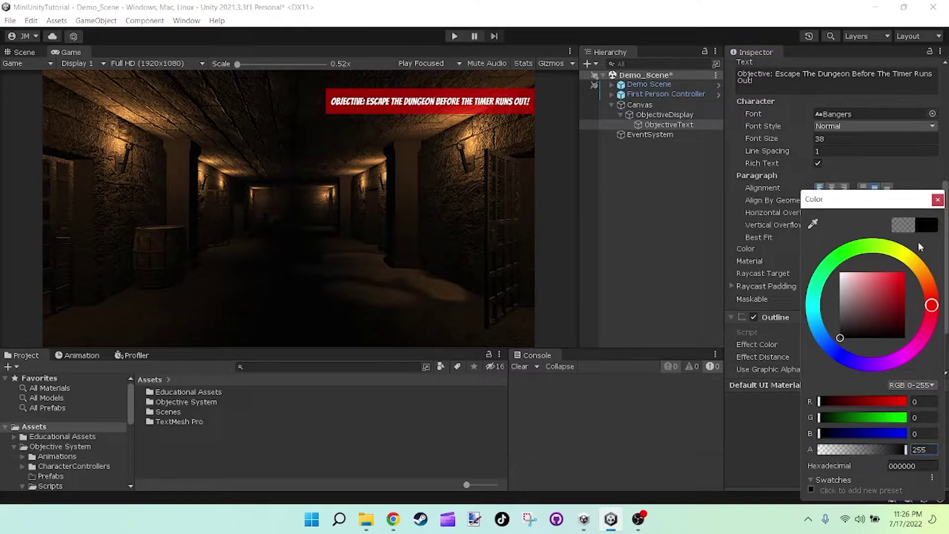
click(938, 201)
Set the ObjectiveText outline's effect distance to 2 on X and 2 on Y.
click(849, 357)
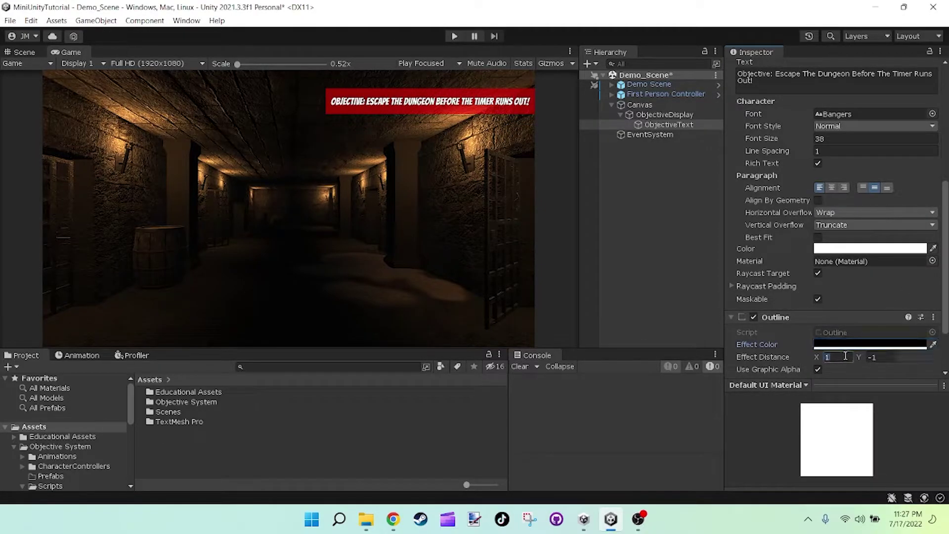
text(2)
key(Tab)
text(2)
Clear the objective sentence from ObjectiveText so its text content is empty.
scroll(772, 297, up, 8)
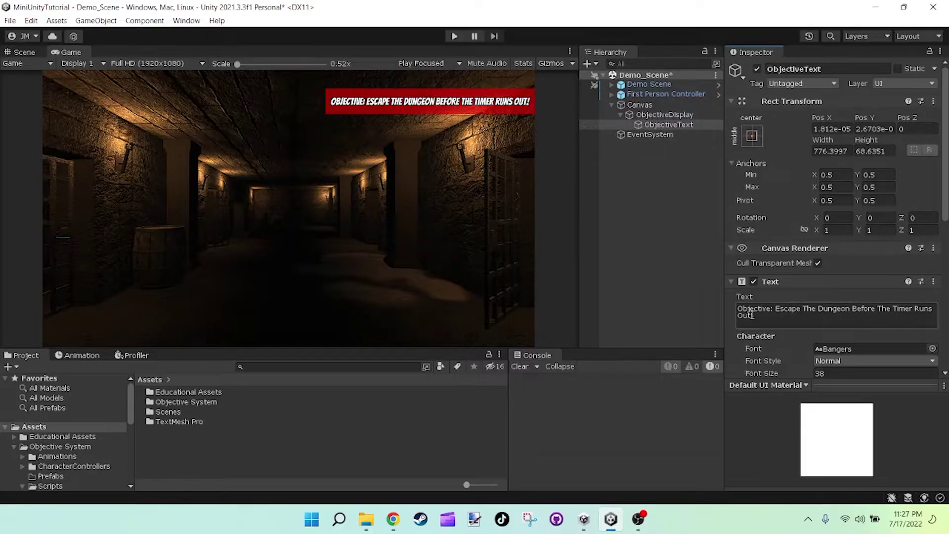
click(764, 318)
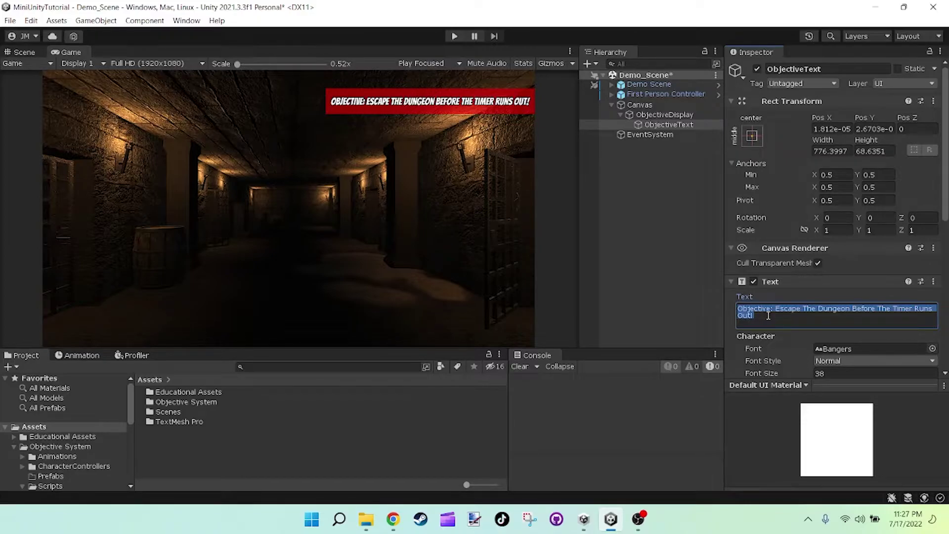
key(BackSpace)
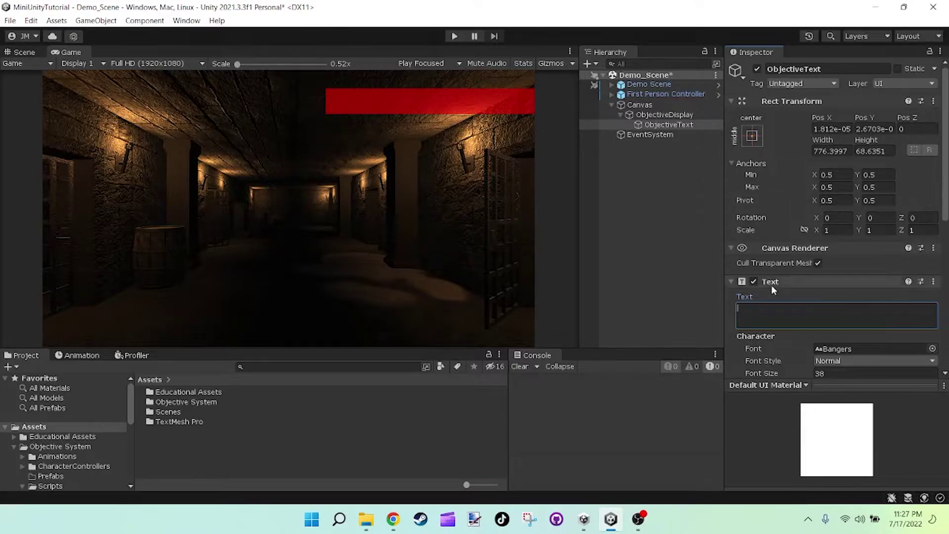
Open the Objective System folder inside Scripts and inspect the Objective script.
scroll(66, 457, down, 5)
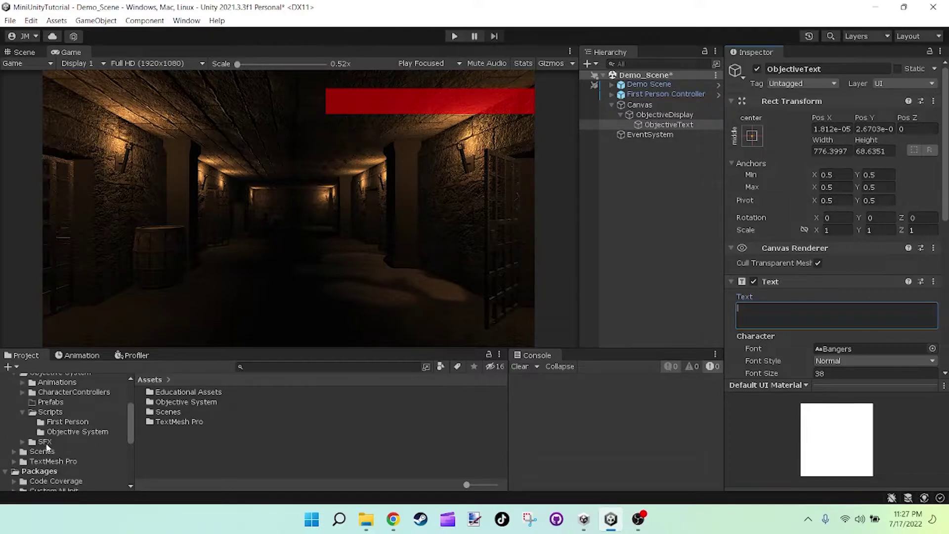
click(52, 412)
scroll(79, 398, up, 5)
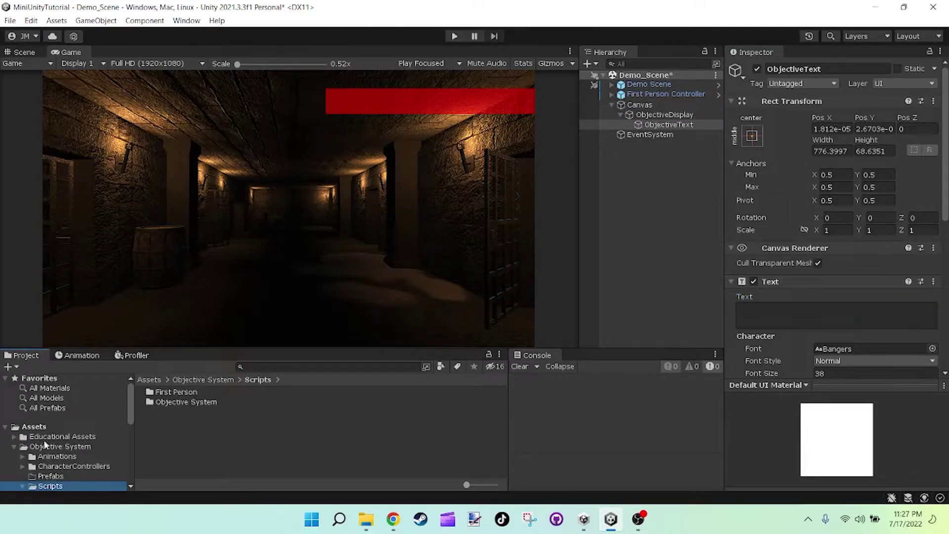
double_click(168, 402)
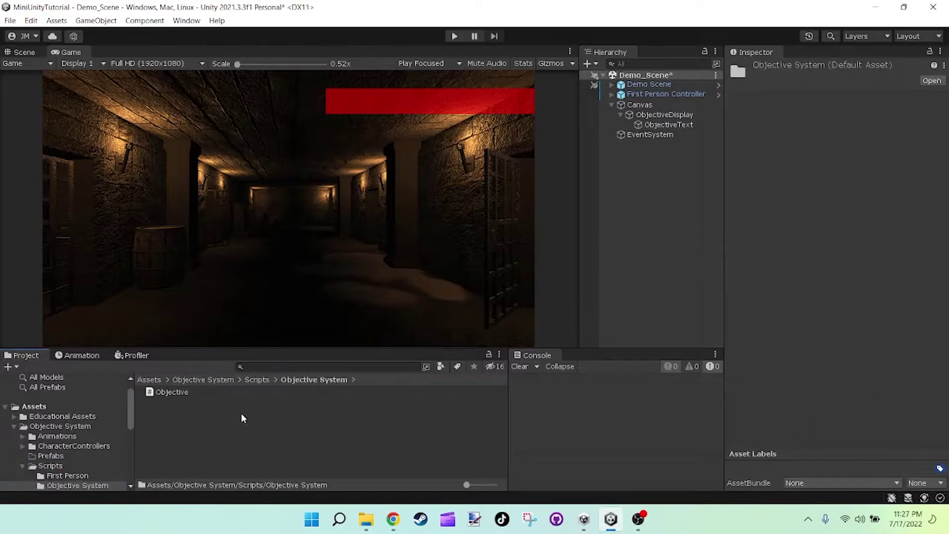
click(211, 395)
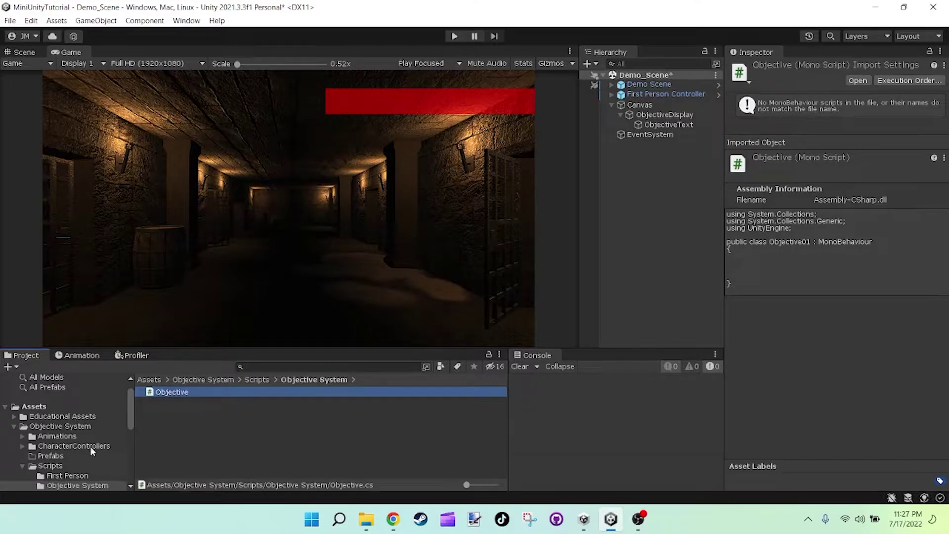
Delete the Objective Text Animation folder from Objective System's Animations folder.
click(50, 465)
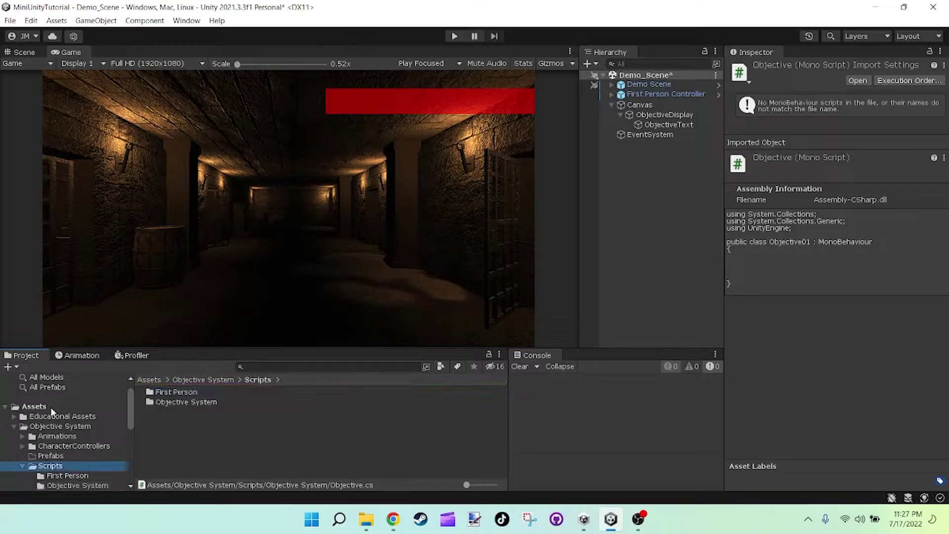
click(59, 426)
click(61, 437)
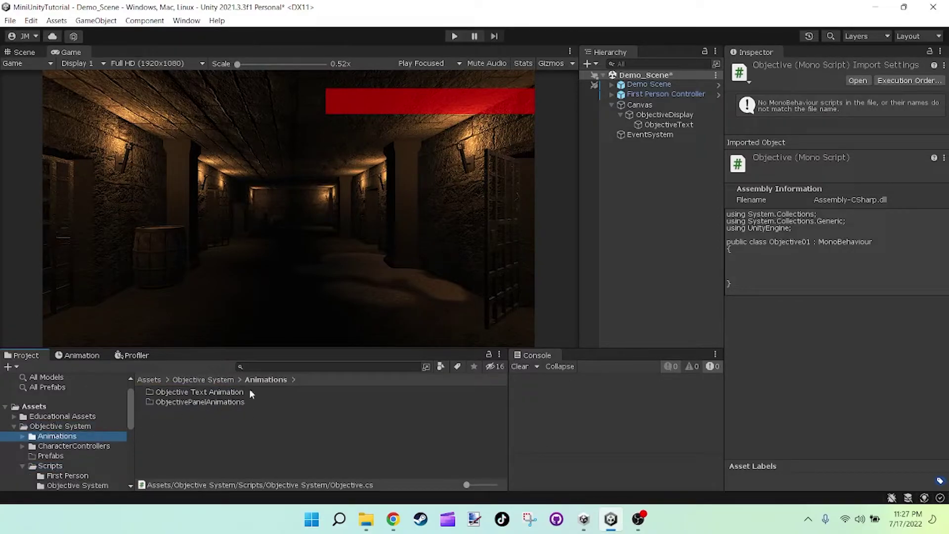
click(637, 114)
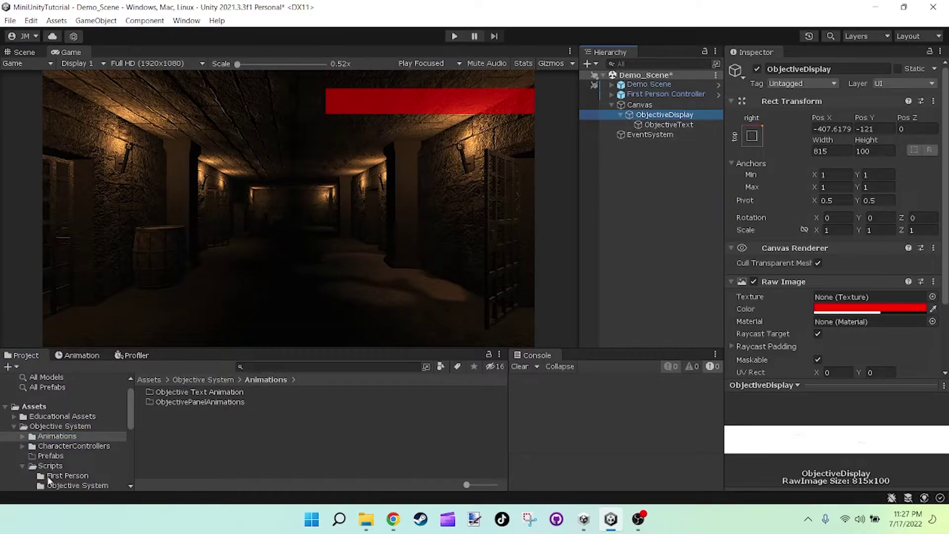
click(203, 402)
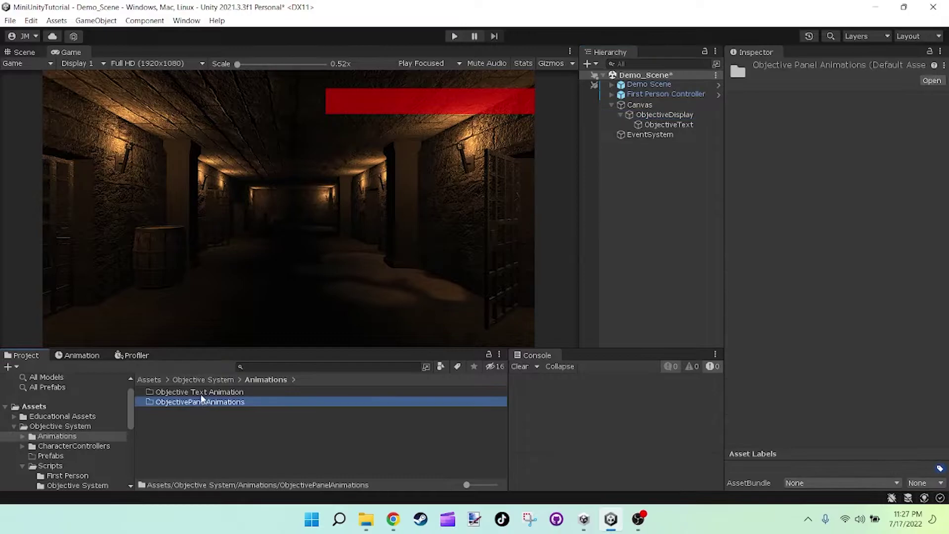
click(200, 393)
key(Delete)
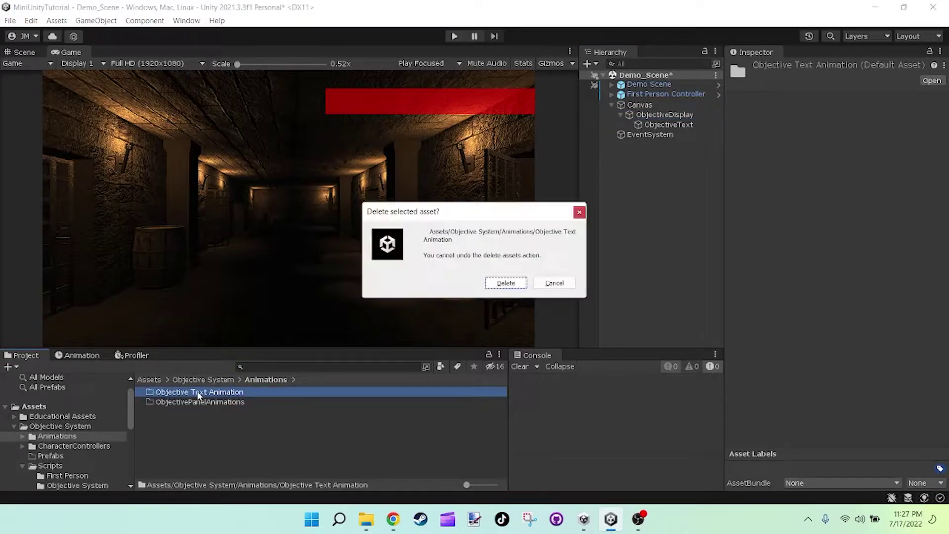
key(Return)
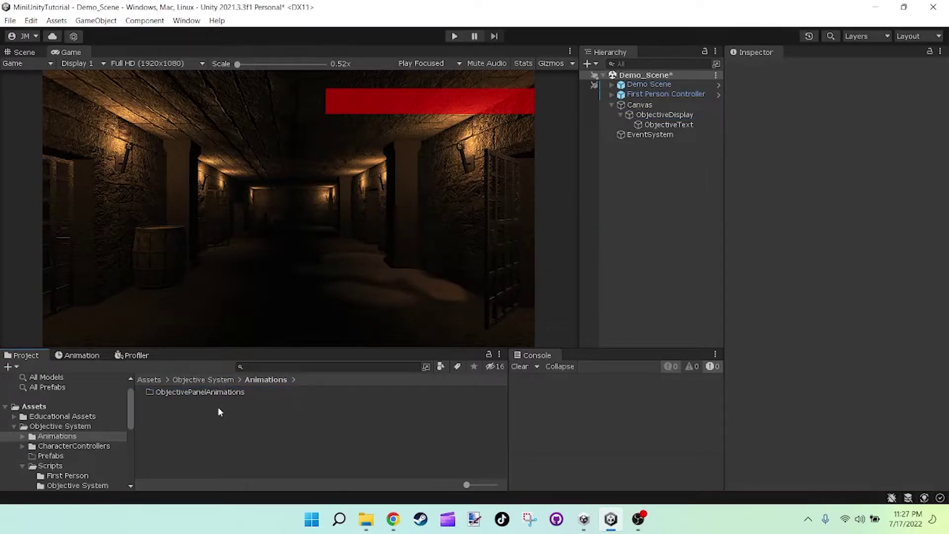
Open the ObjectivePanelAnimations folder, switch to the Animation window and check how that window can be added to the layout.
click(216, 394)
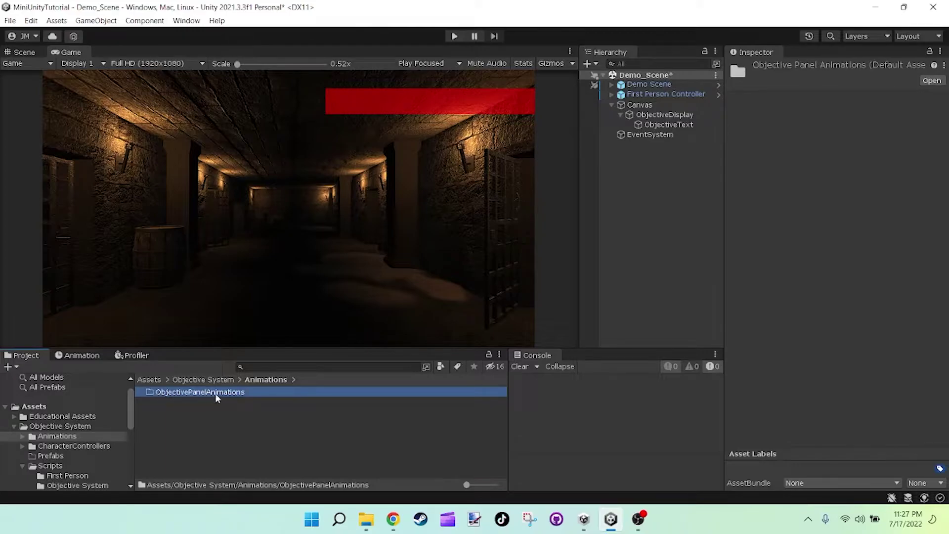
double_click(278, 395)
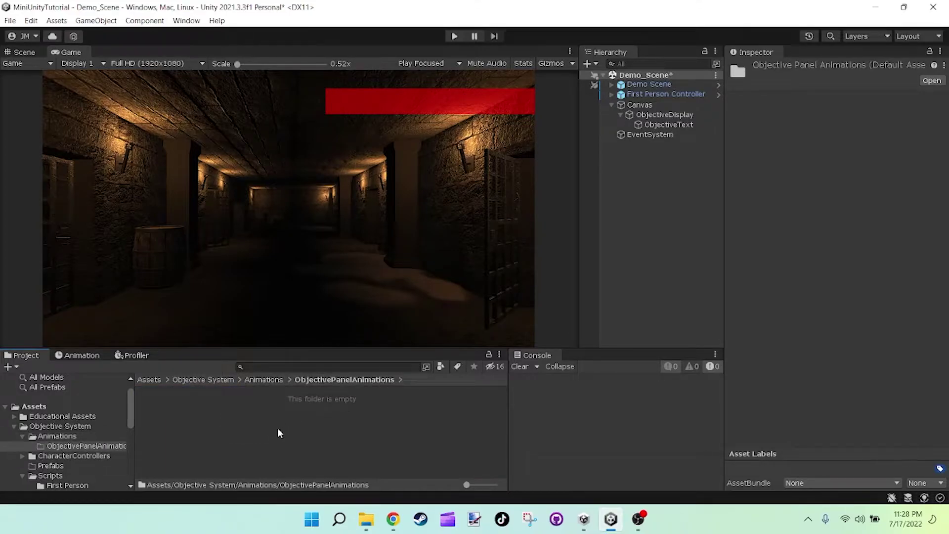
click(63, 356)
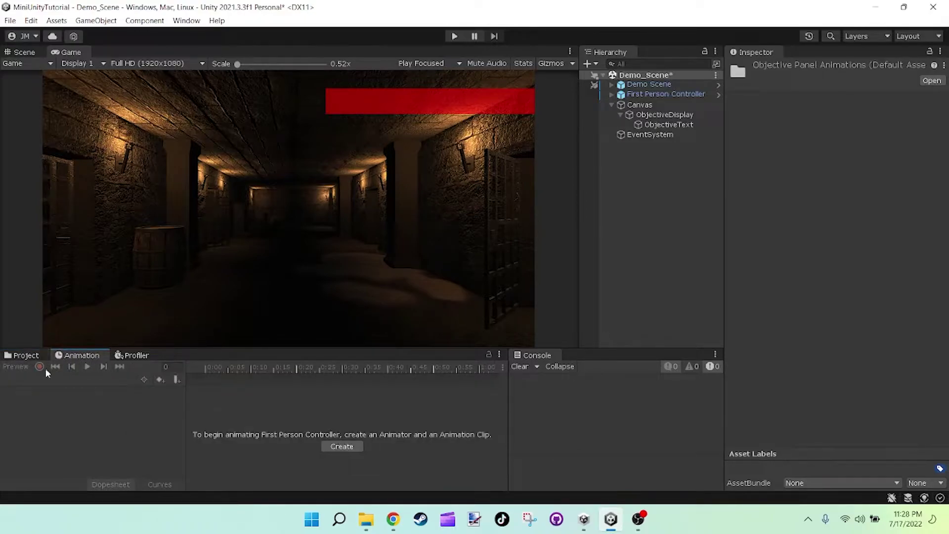
click(500, 354)
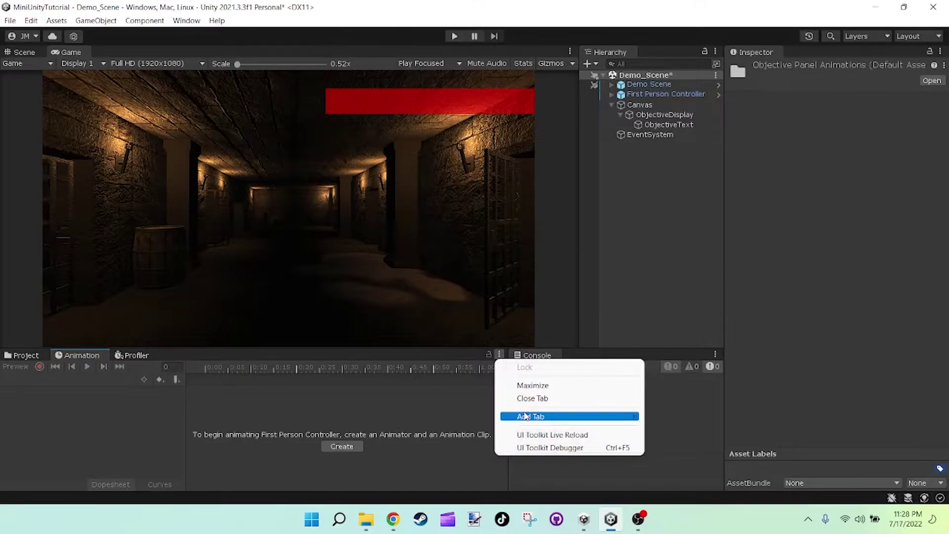
mouse_move(526, 416)
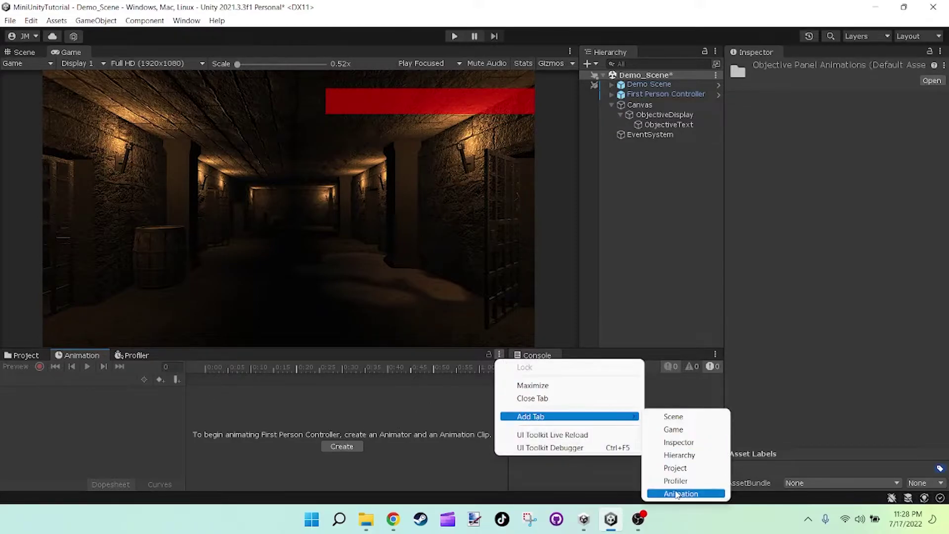
click(158, 408)
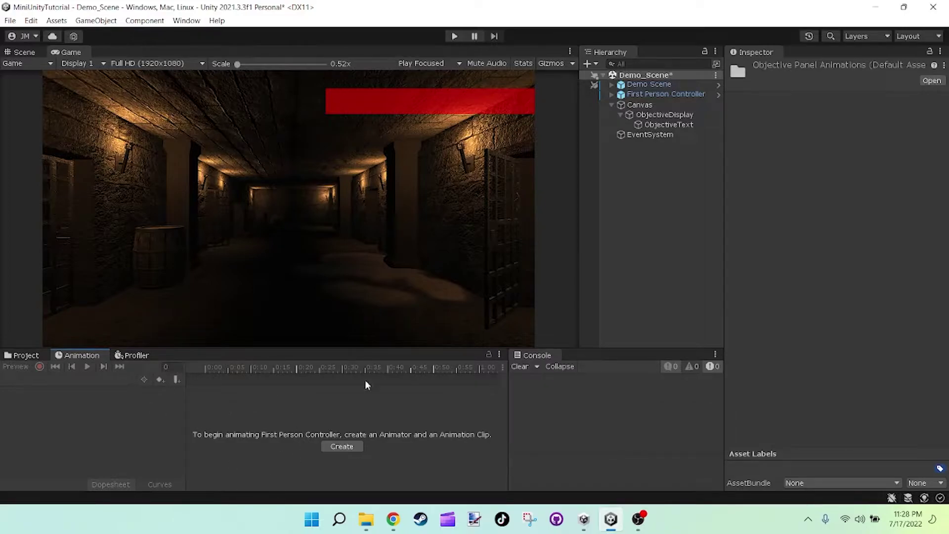
Create an animation clip for ObjectiveDisplay named ObjectiveDisplayAnim in the ObjectivePanelAnimations folder.
click(619, 114)
click(620, 114)
click(620, 114)
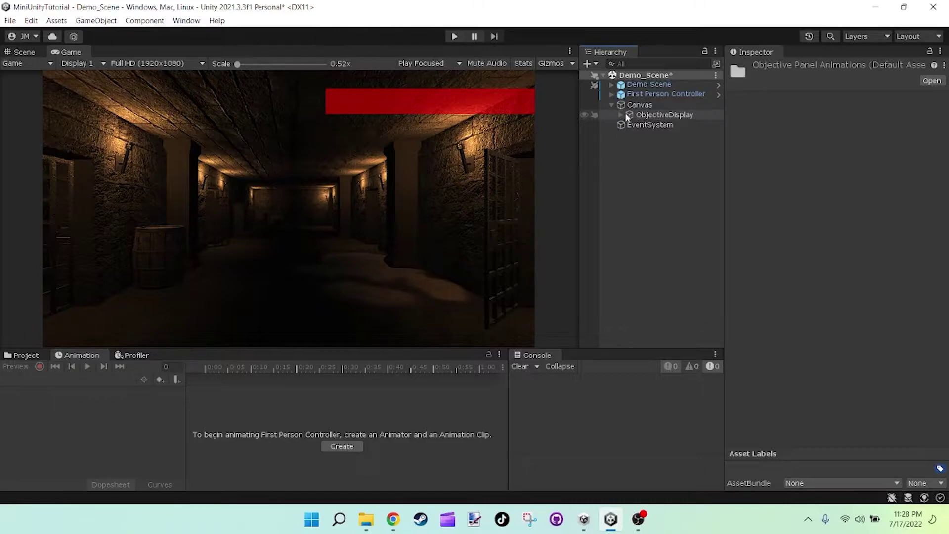
click(651, 115)
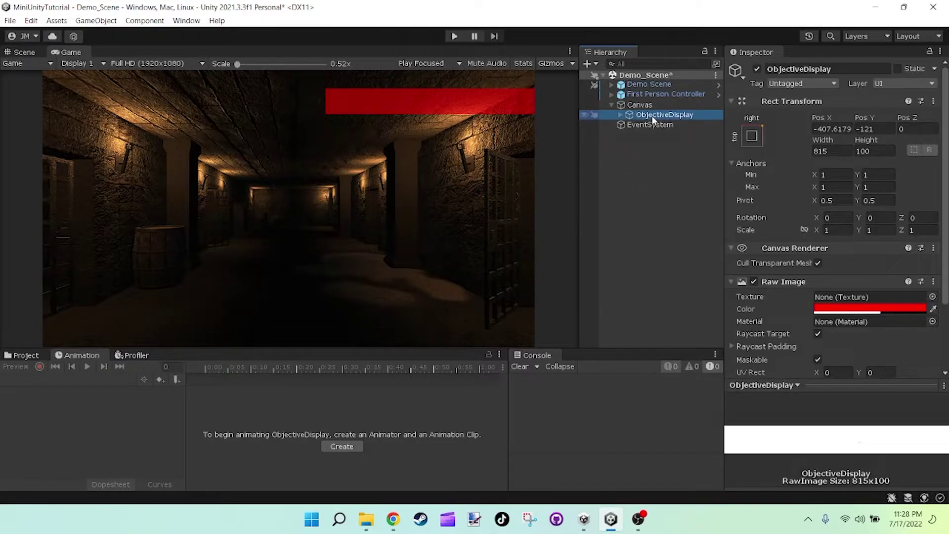
click(620, 114)
click(621, 114)
click(336, 447)
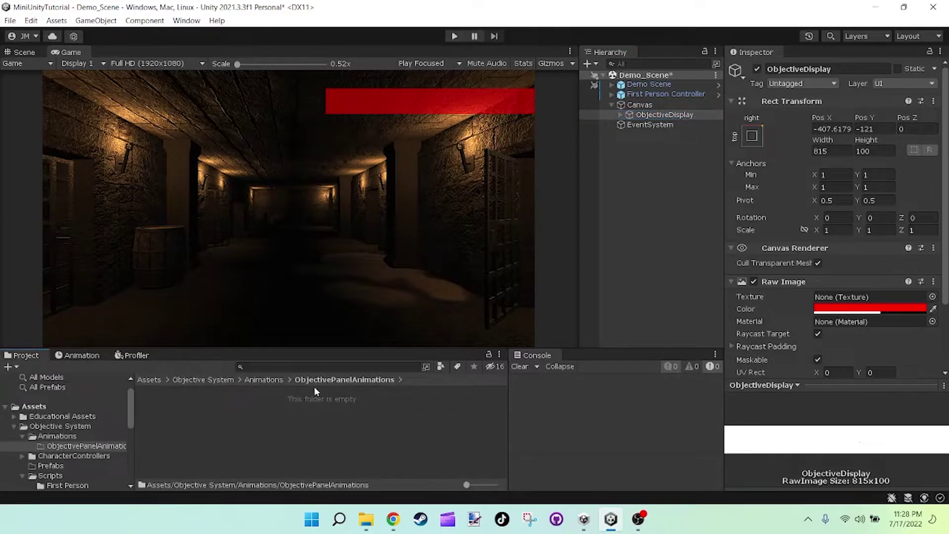
click(79, 354)
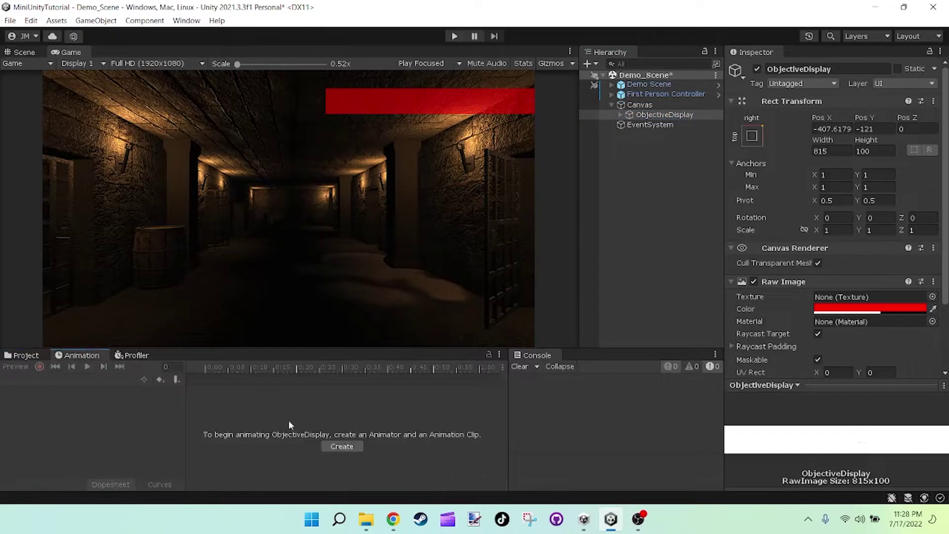
click(342, 446)
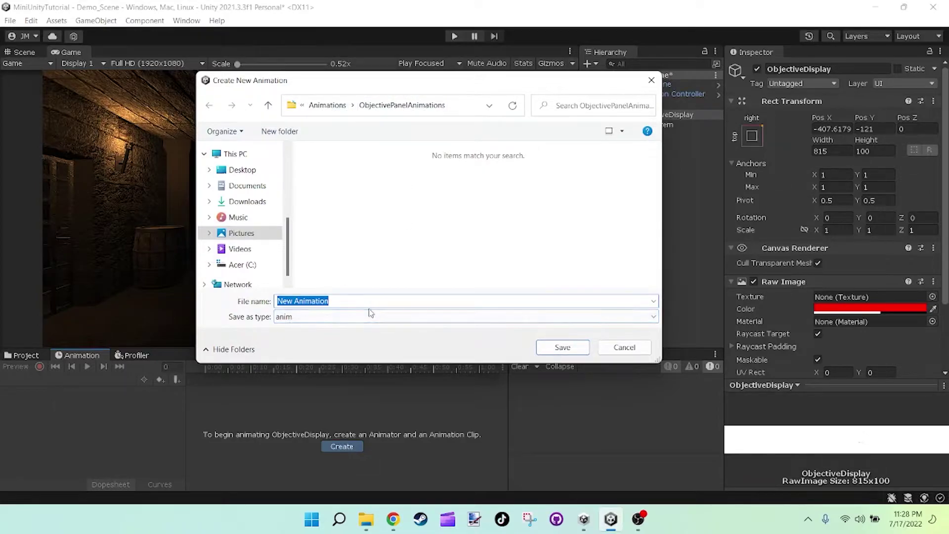
text(ObjectiveDisplayA)
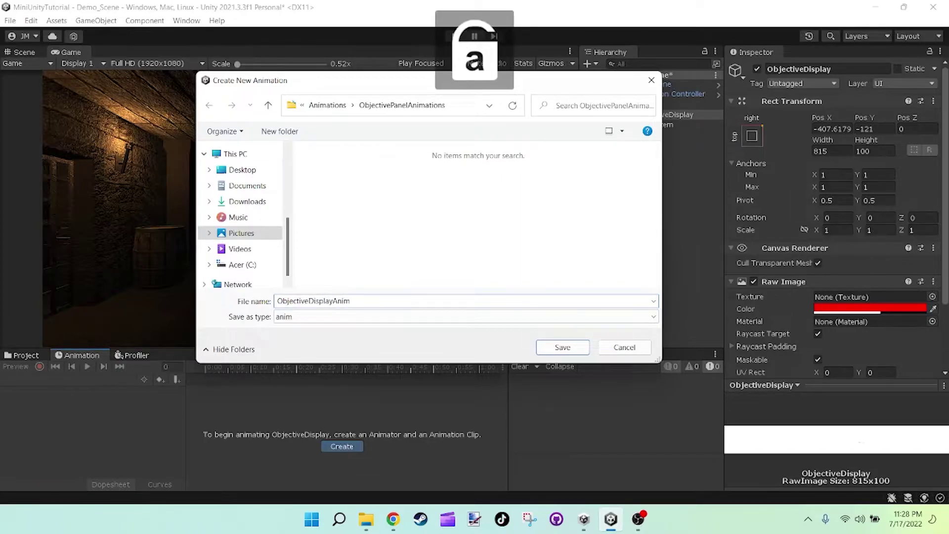
text(nim)
click(562, 347)
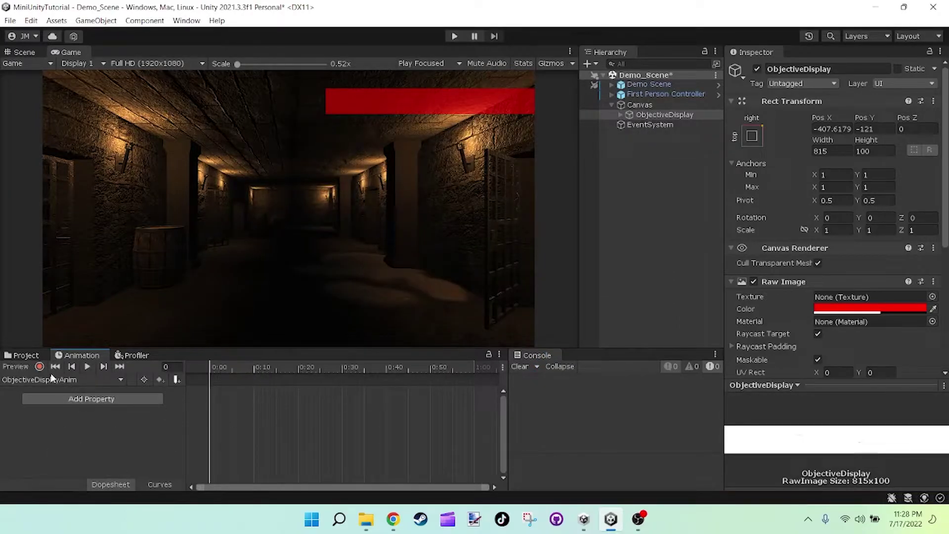
Start recording keyframes for ObjectiveDisplayAnim and bring up the red bar in the Scene view with the Move tool.
click(39, 367)
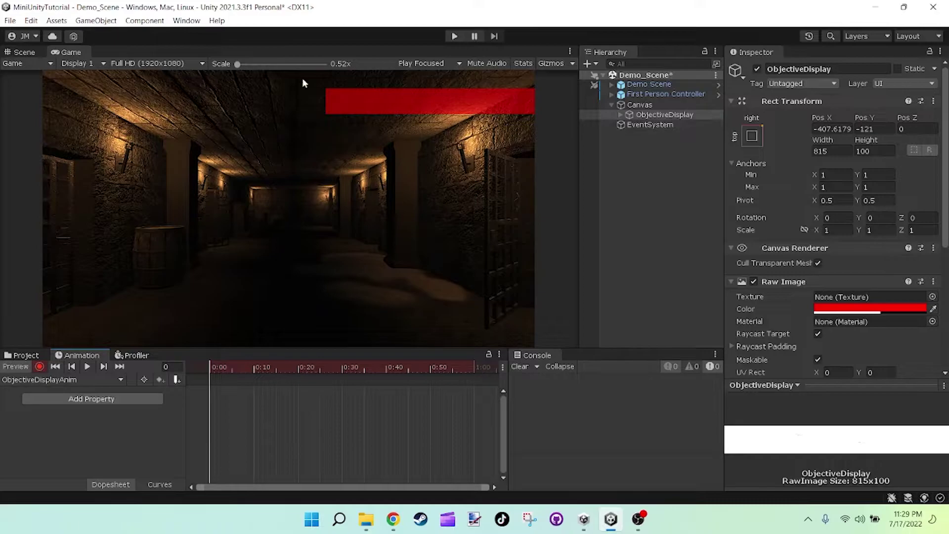
click(19, 53)
right_drag(229, 258, 229, 289)
click(14, 103)
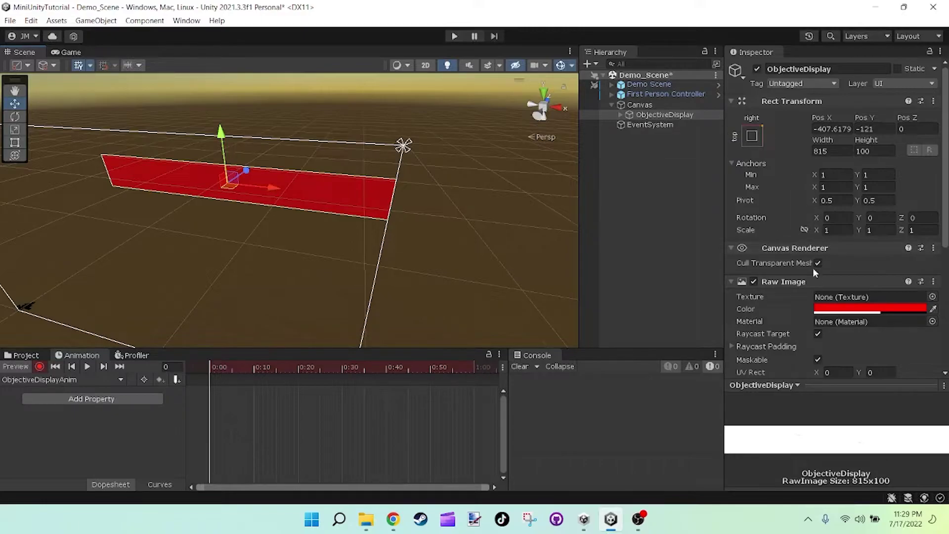
At frame 0, move ObjectiveDisplay along X just beyond the canvas's right edge, to a Pos X of about 428.
click(852, 128)
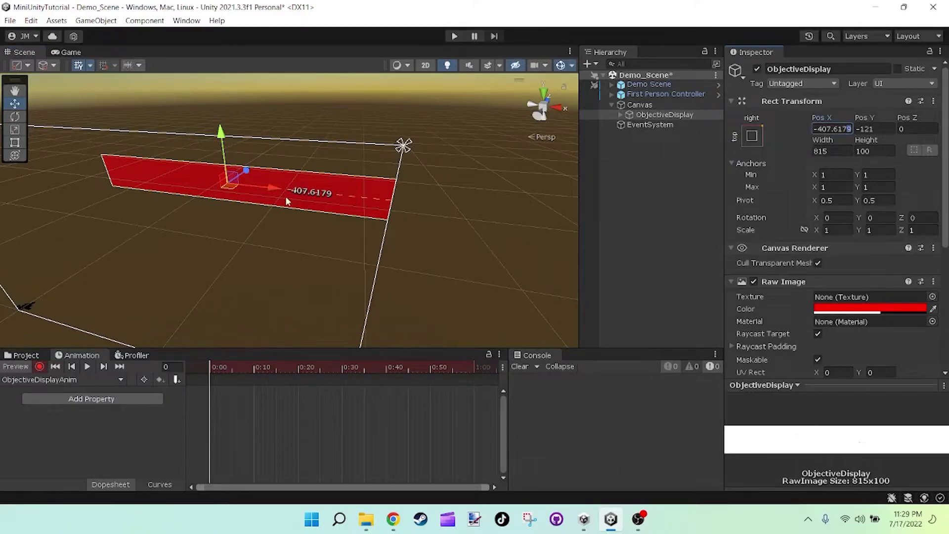
click(274, 190)
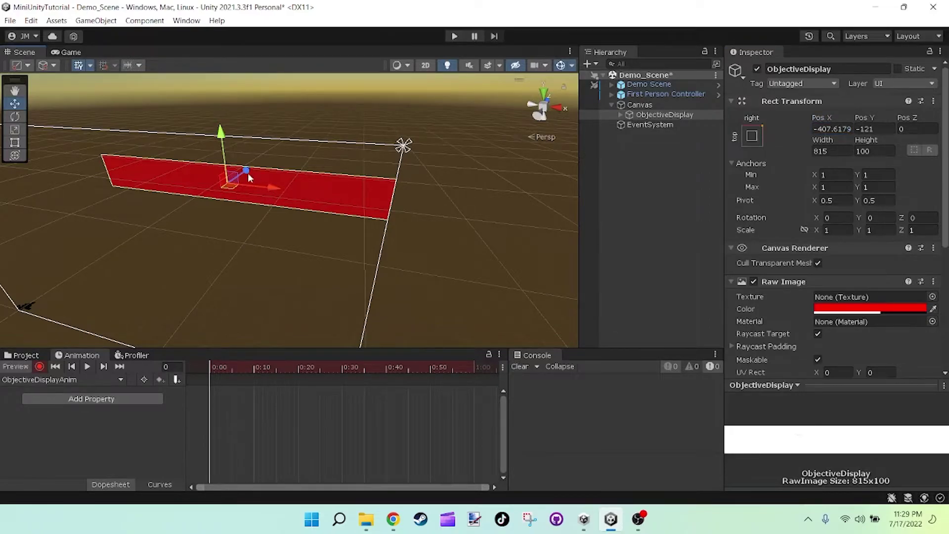
click(267, 191)
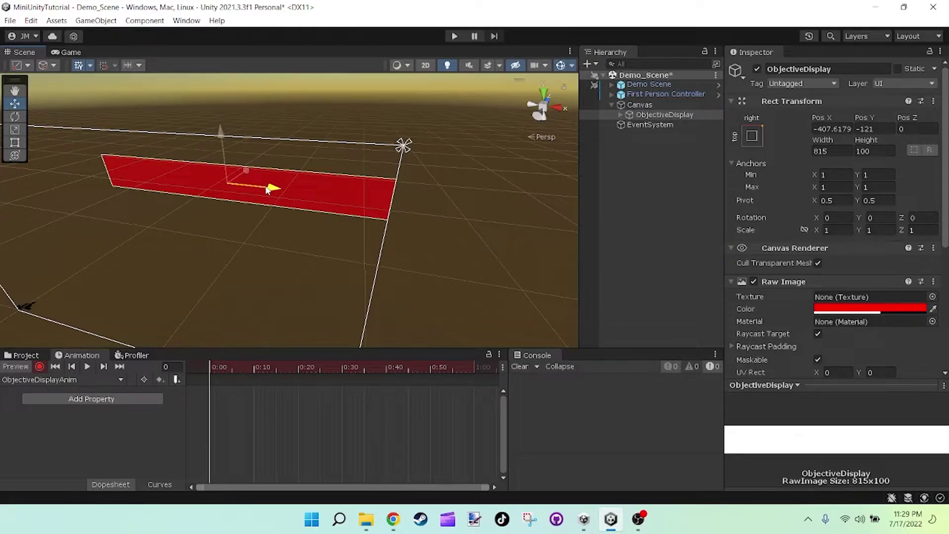
drag(267, 190, 610, 205)
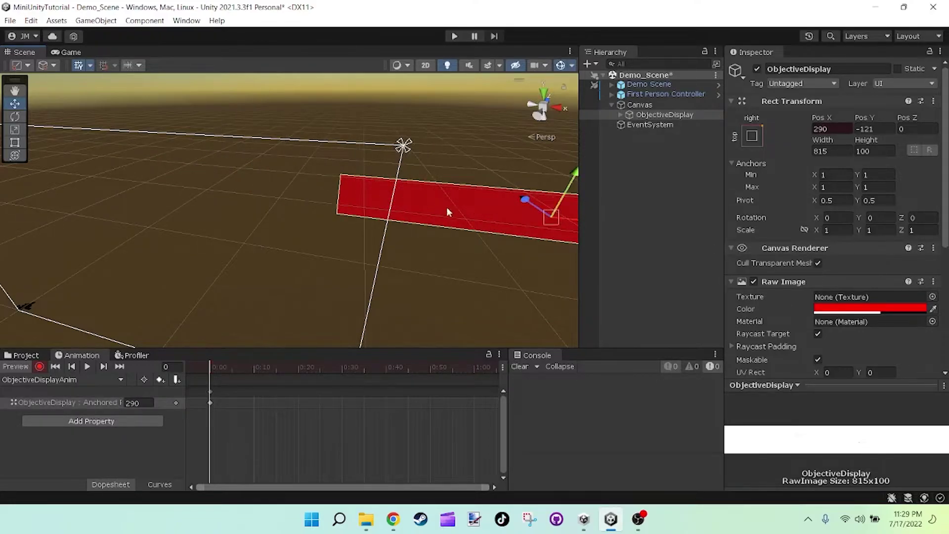
right_drag(305, 286, 349, 274)
drag(513, 213, 577, 214)
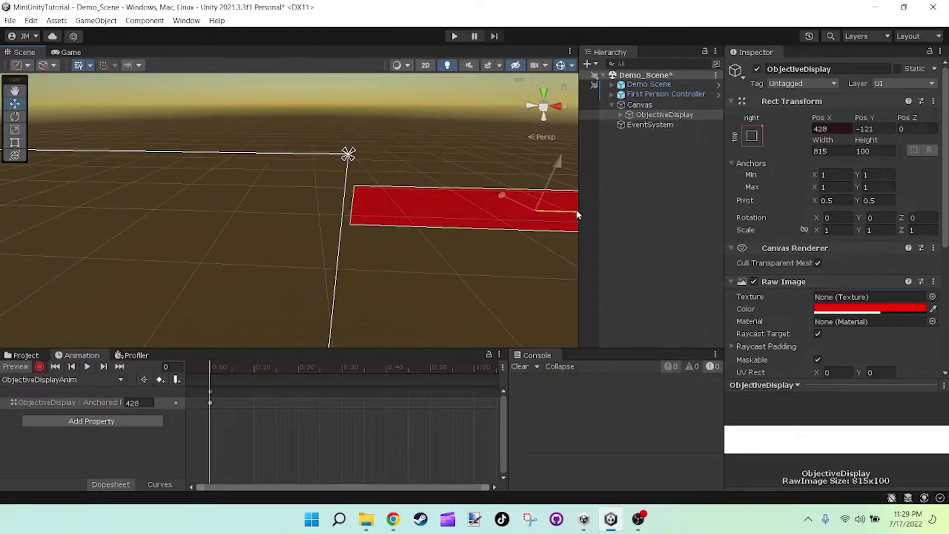
right_drag(412, 259, 440, 254)
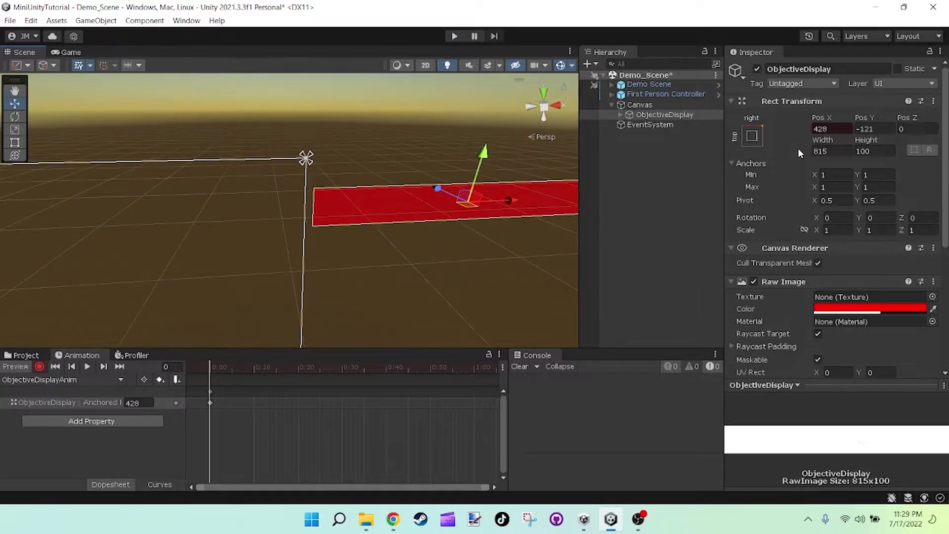
click(833, 129)
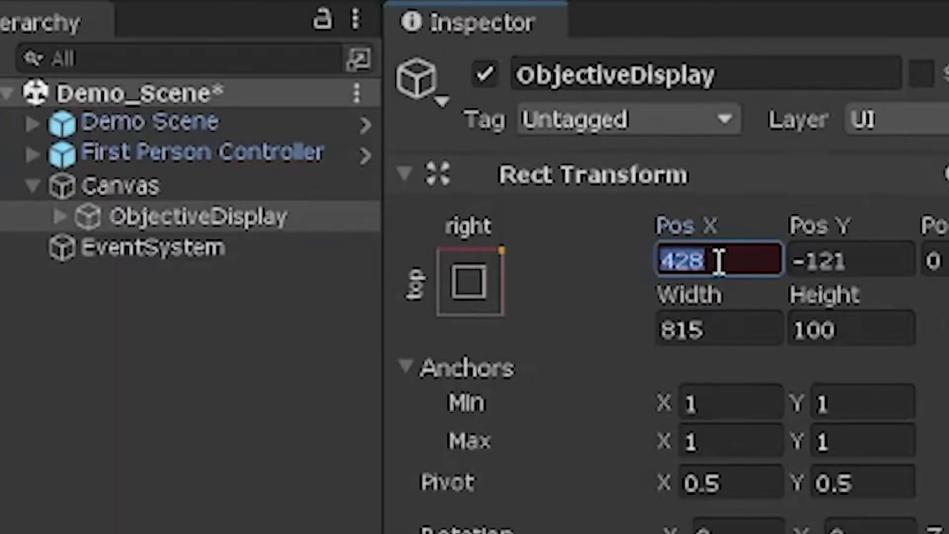
click(665, 262)
drag(754, 262, 625, 263)
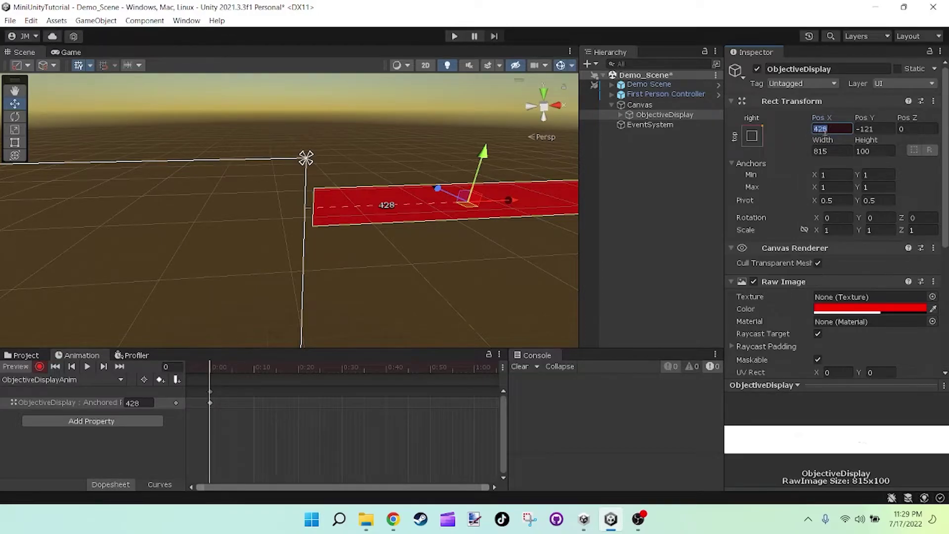
At frame 60, move ObjectiveDisplay back inside the canvas and align it to the right edge at Pos X -407.5, Pos Y -120.
click(181, 367)
drag(210, 366, 200, 388)
click(40, 370)
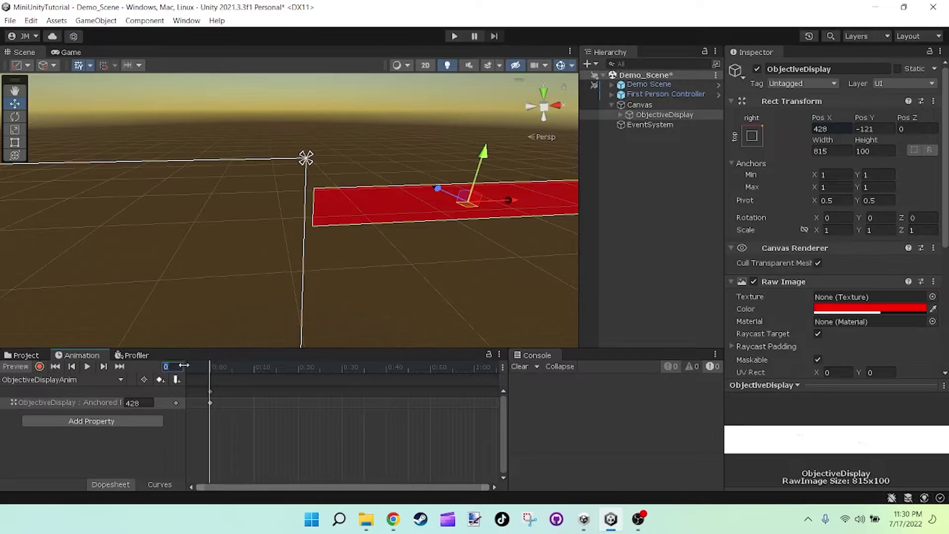
mouse_move(210, 372)
mouse_down()
mouse_move(424, 373)
mouse_move(339, 390)
mouse_move(207, 389)
mouse_up()
click(40, 366)
text(60)
scroll(220, 400, down, 3)
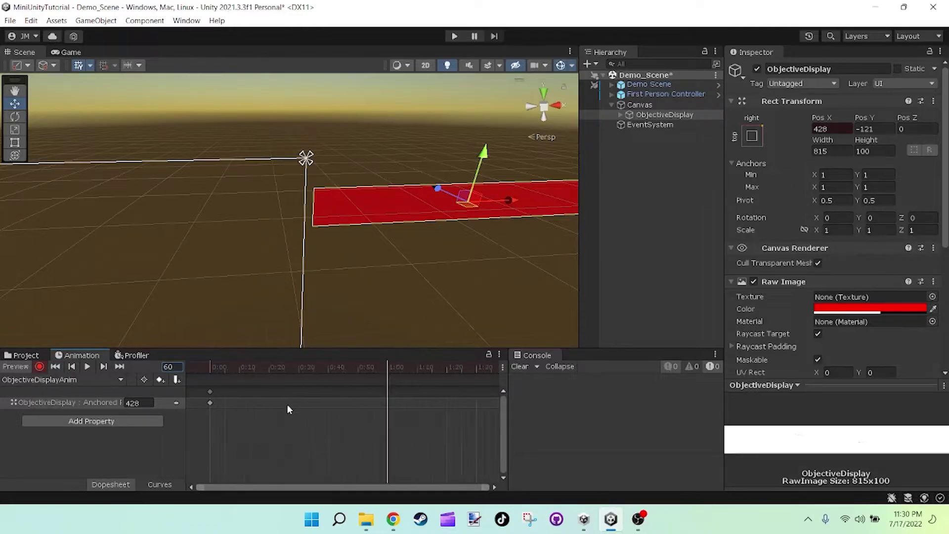
right_drag(377, 302, 474, 232)
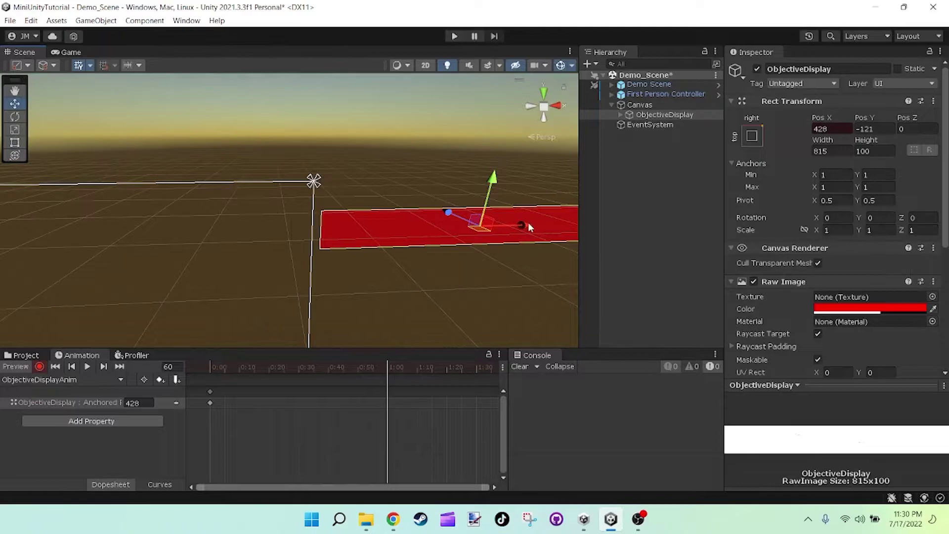
drag(521, 229, 523, 230)
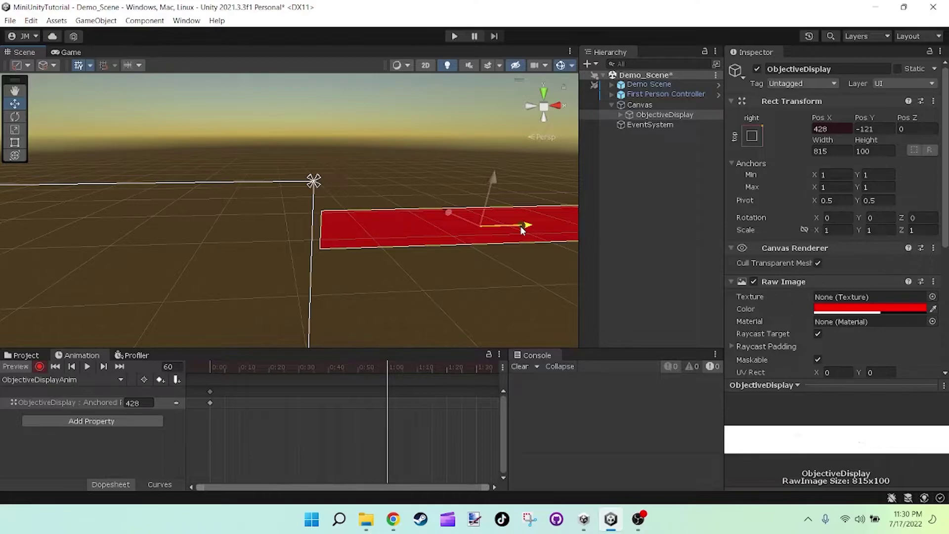
drag(522, 230, 166, 246)
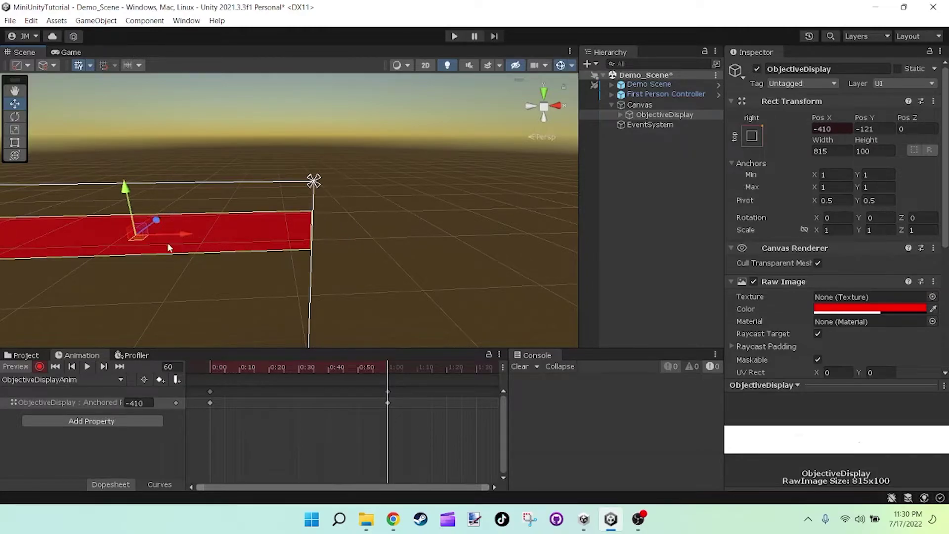
click(15, 142)
drag(227, 234, 229, 234)
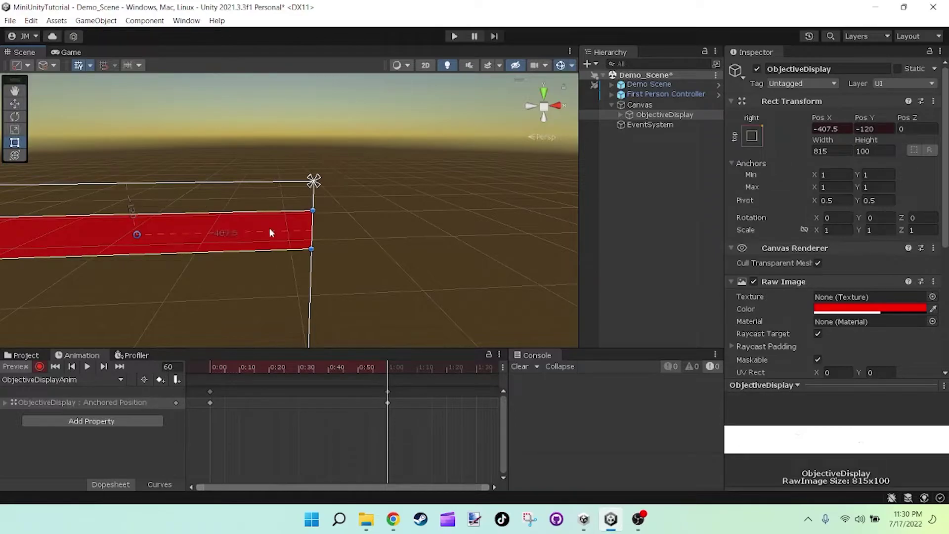
Stop recording at frame 0 and set both tangents of all Anchored Position keyframes to Linear.
drag(387, 370, 202, 374)
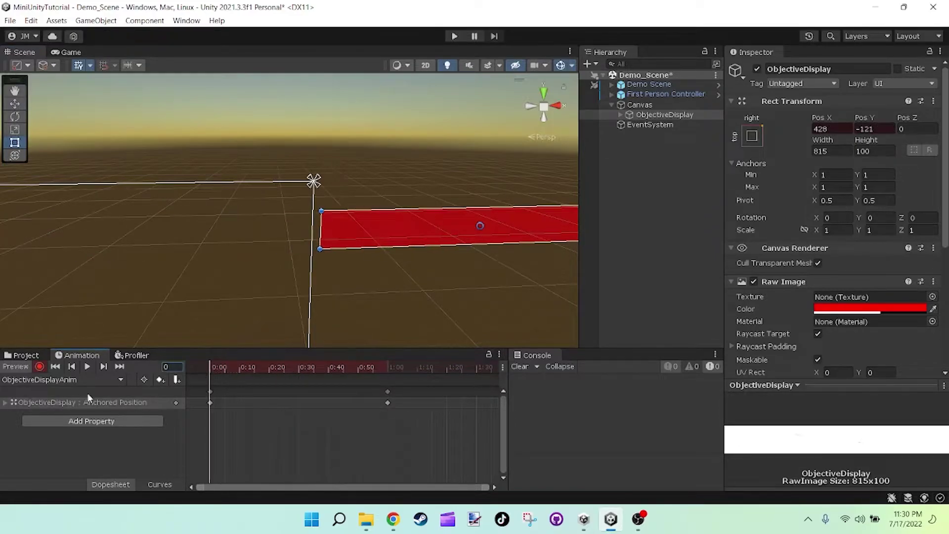
click(39, 366)
scroll(405, 416, down, 5)
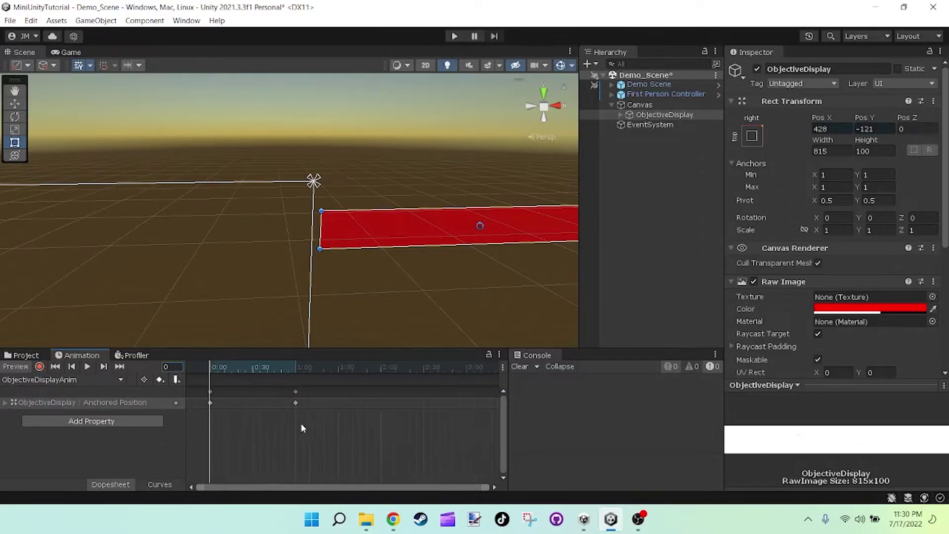
scroll(295, 395, down, 1)
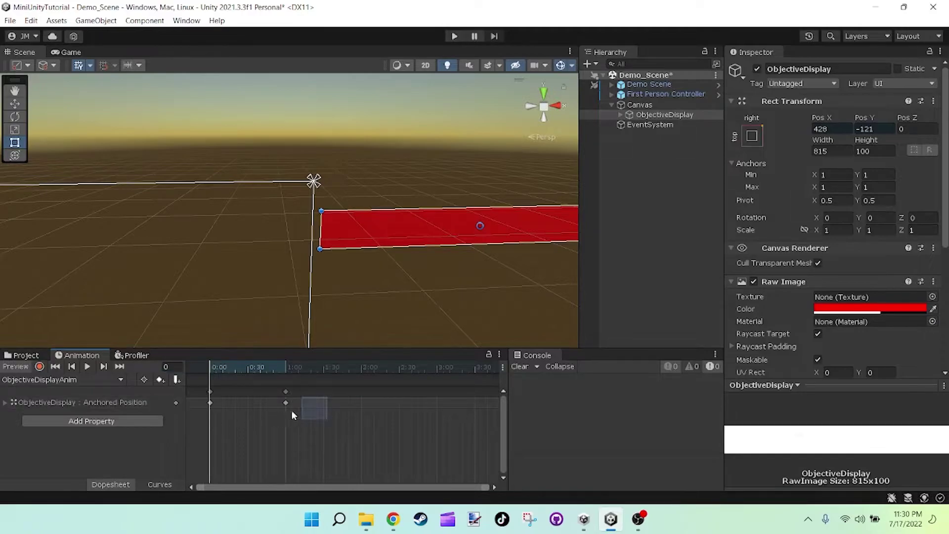
drag(345, 399, 194, 426)
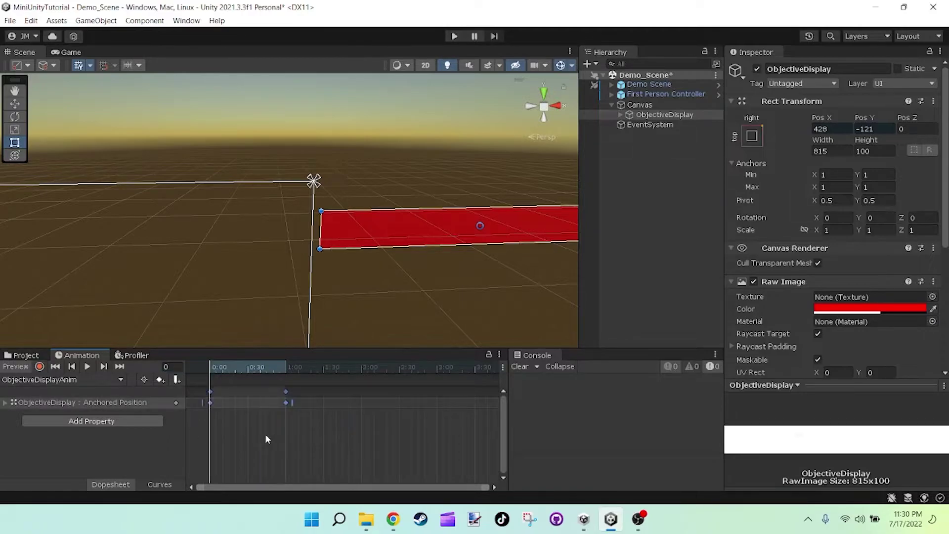
right_click(286, 404)
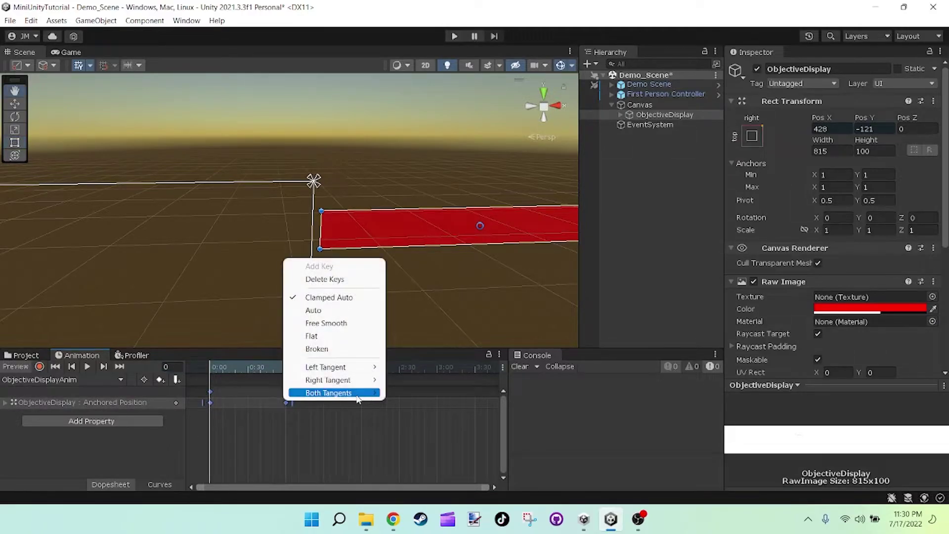
mouse_move(358, 399)
click(414, 405)
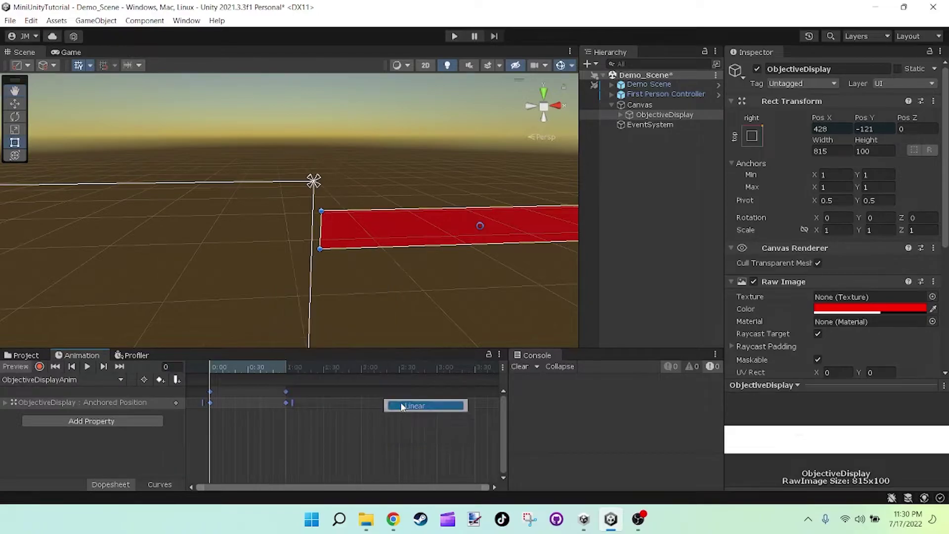
Preview the ObjectiveDisplayAnim clip in the Game view and move the playhead to frame 61.
click(65, 52)
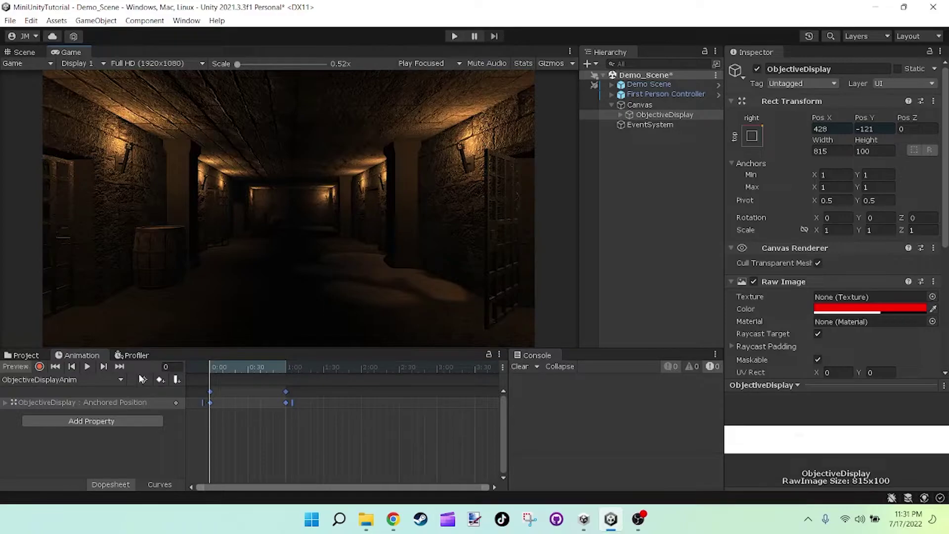
click(86, 368)
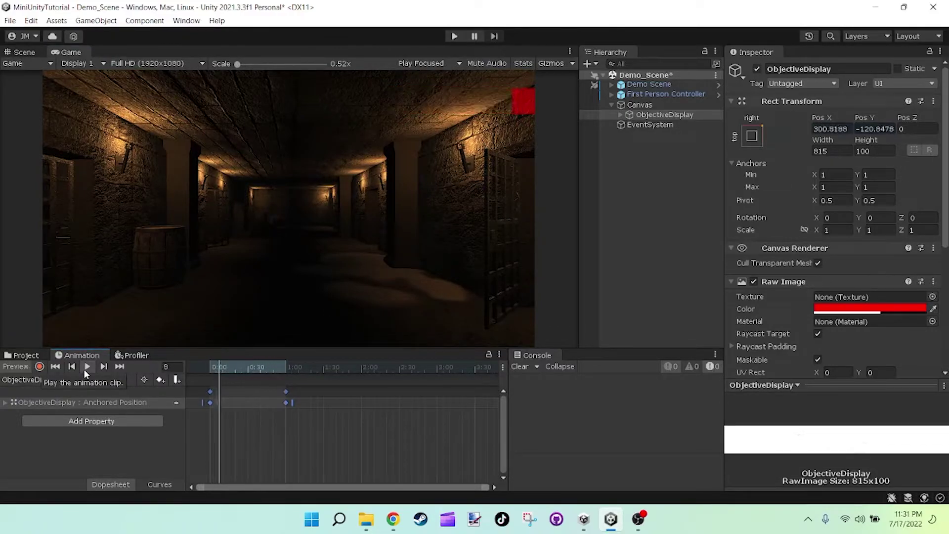
drag(268, 380, 281, 379)
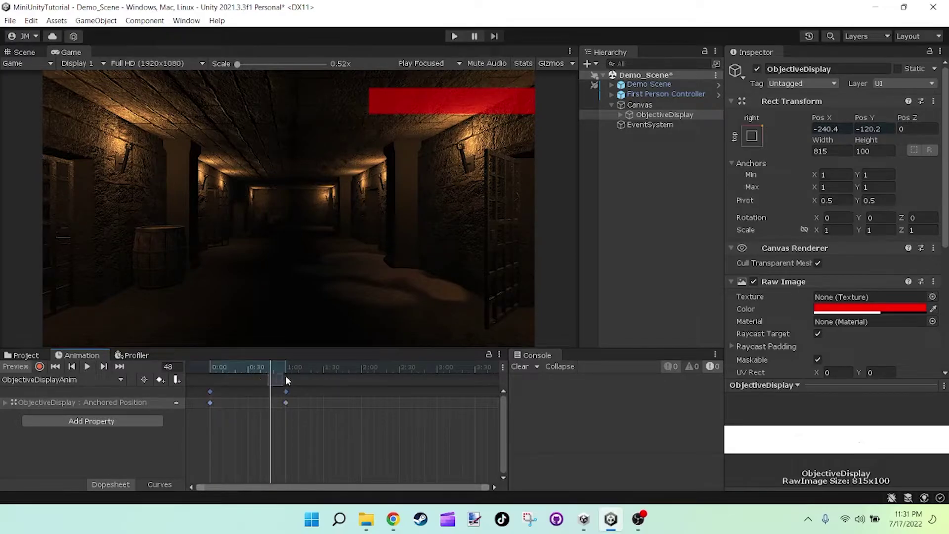
click(286, 365)
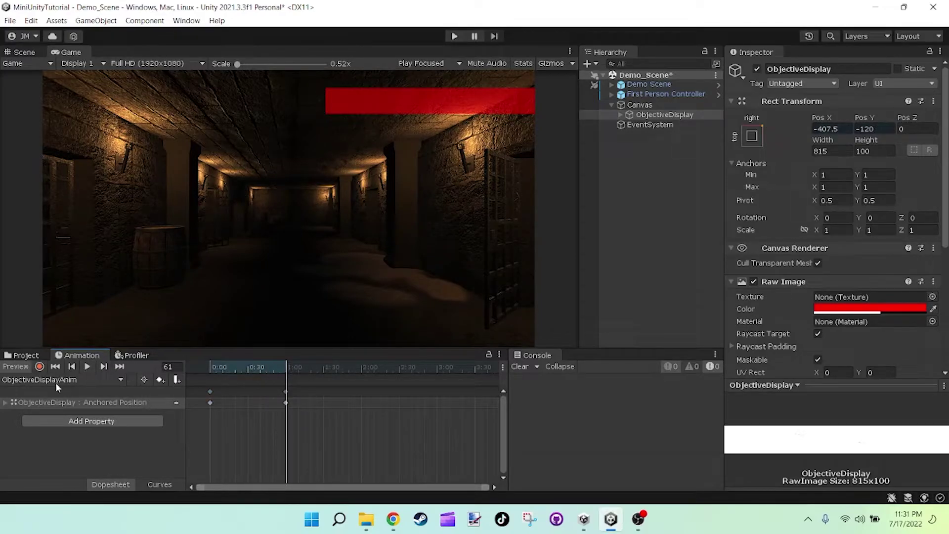
Resume recording and key ObjectiveDisplay's Pos X at -407.5 on frame 180 so the bar holds its position.
click(39, 366)
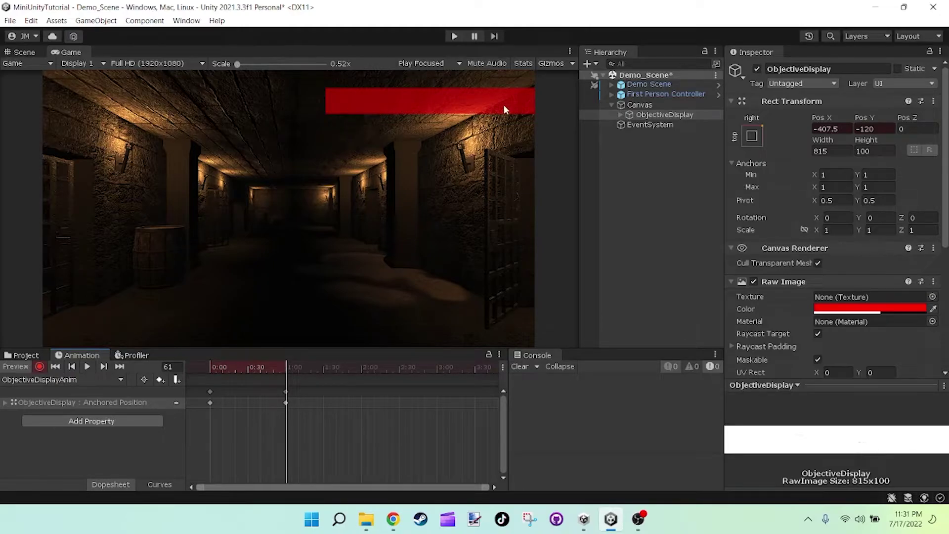
scroll(355, 414, down, 3)
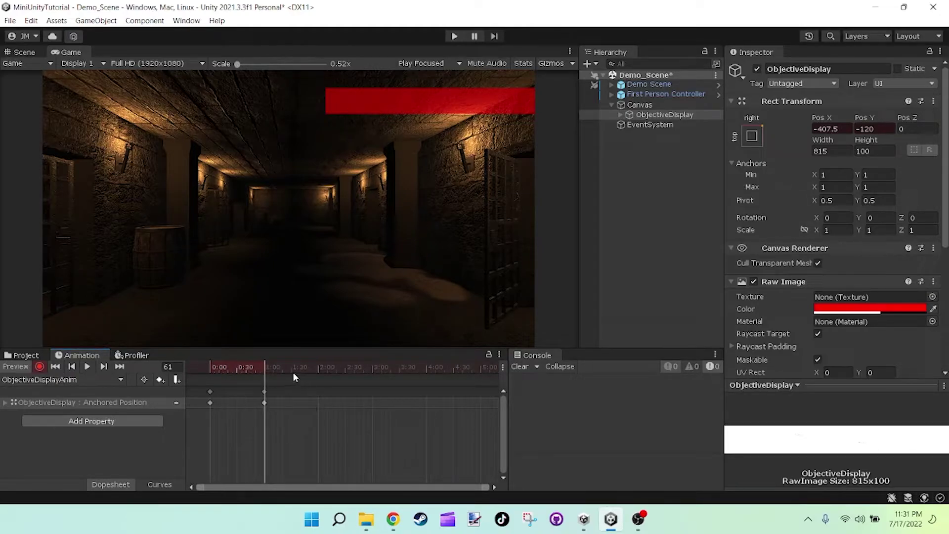
drag(268, 366, 373, 393)
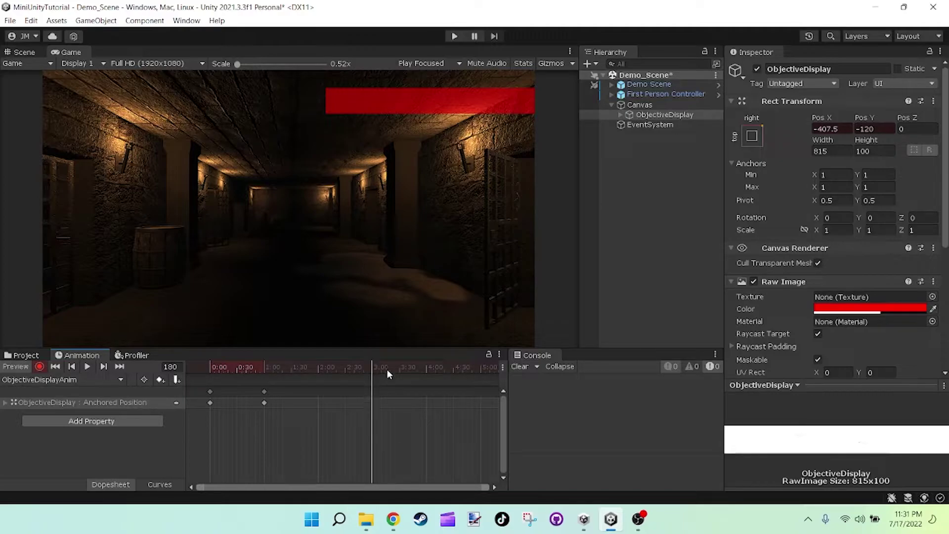
click(182, 367)
click(841, 130)
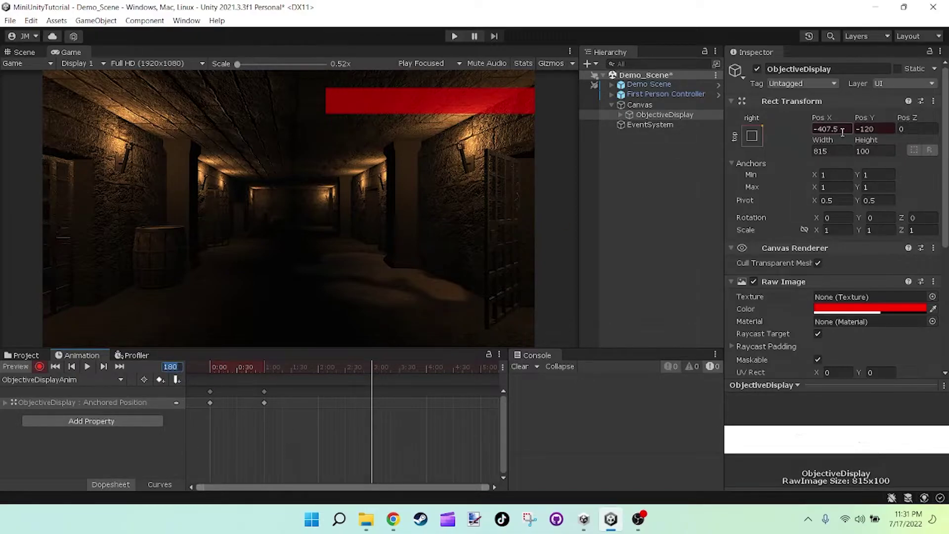
click(842, 130)
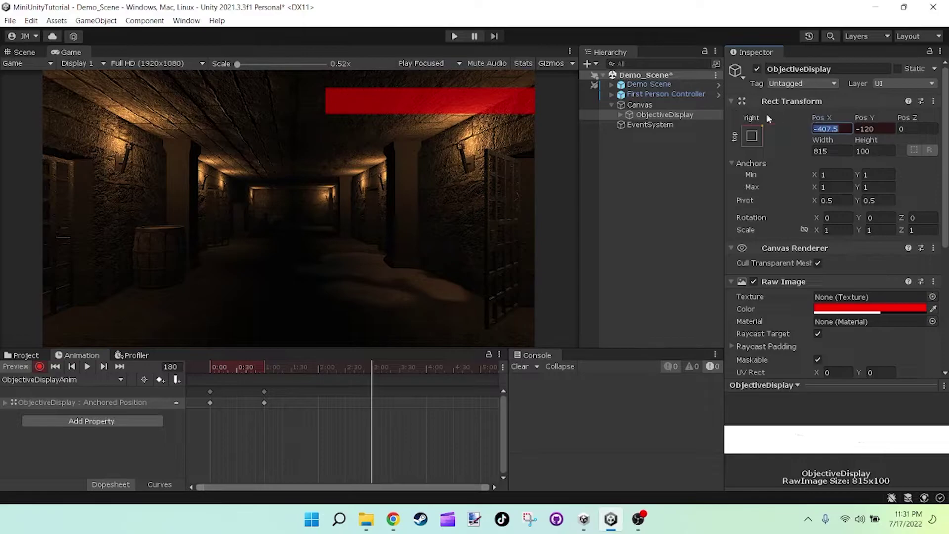
click(842, 129)
drag(844, 129, 779, 129)
key(End)
key(BackSpace)
text(5)
scroll(399, 392, down, 3)
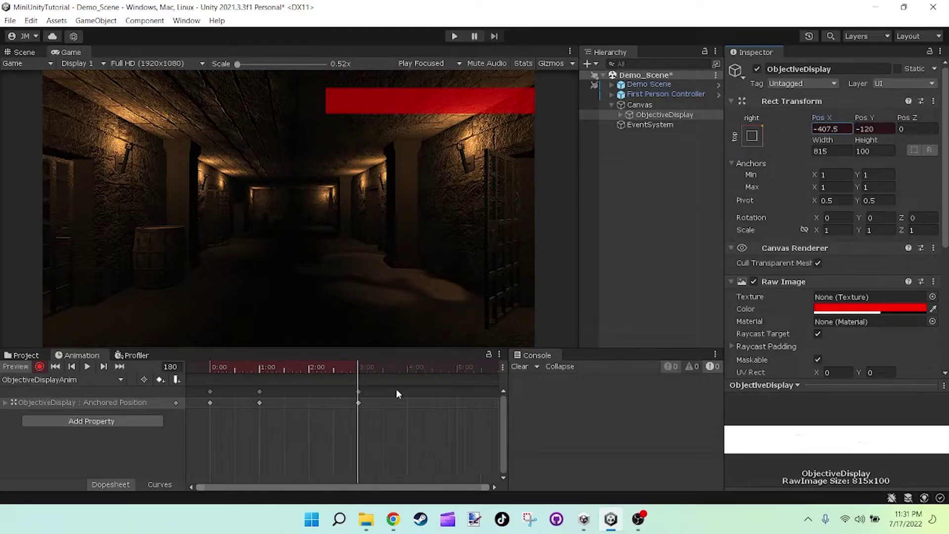
Move the playhead to frame 300 and key ObjectiveDisplay's Pos X at 428 so the bar slides off the screen.
scroll(315, 388, down, 4)
click(323, 366)
drag(327, 369, 397, 394)
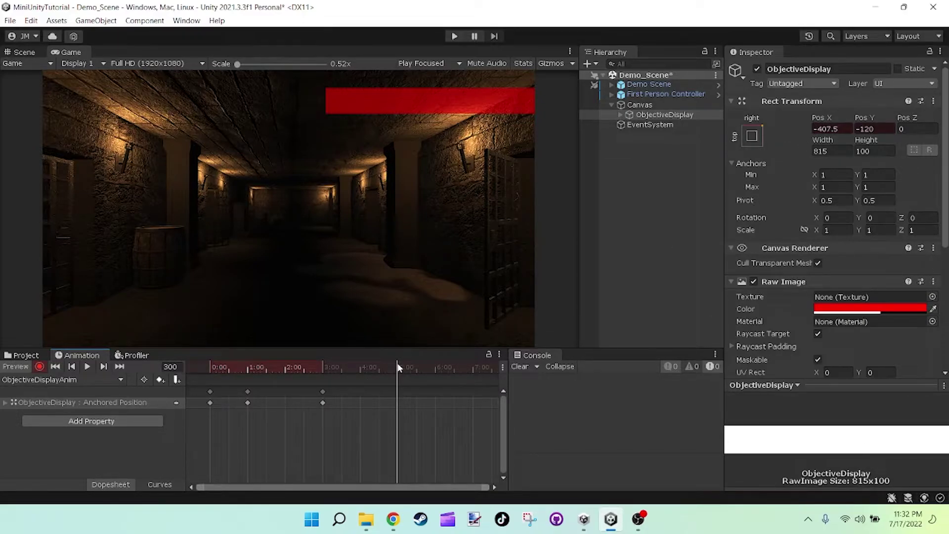
drag(398, 367, 207, 385)
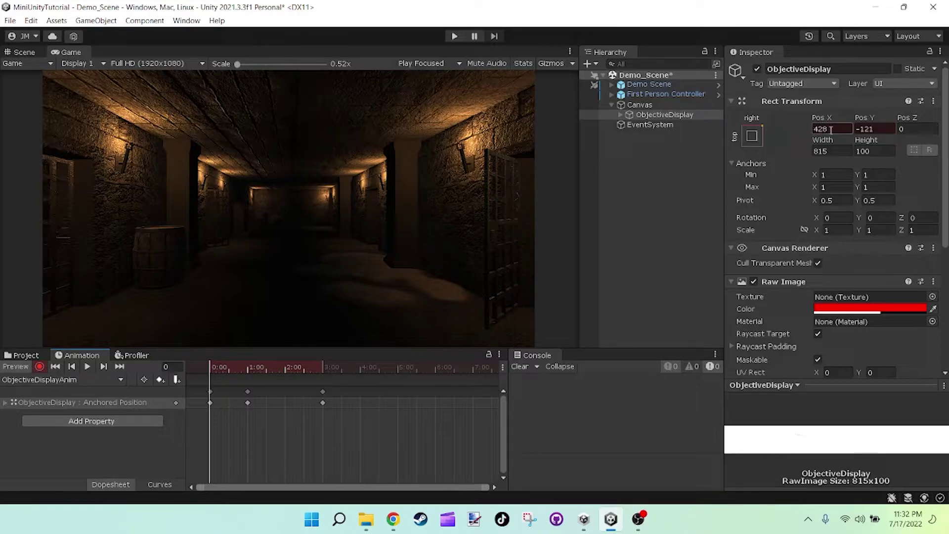
click(188, 367)
text(300)
key(Return)
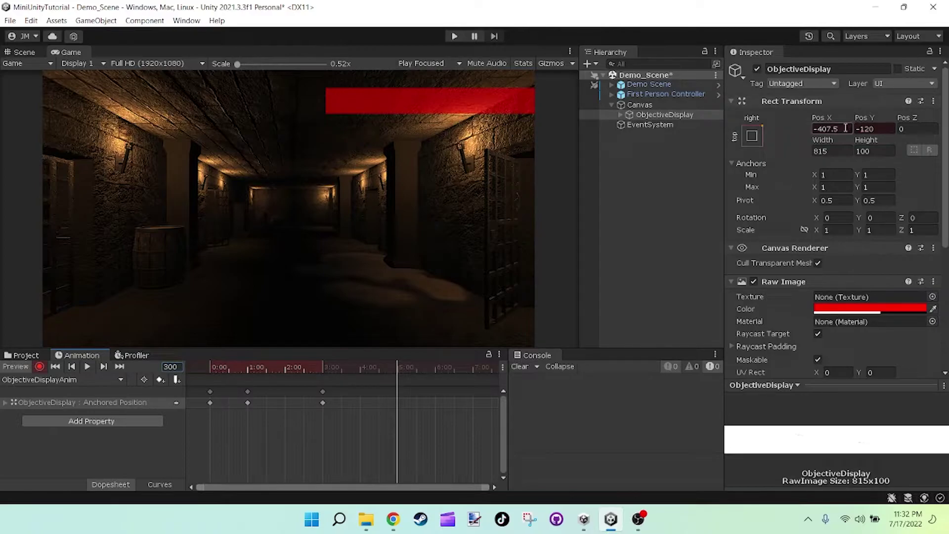
click(846, 128)
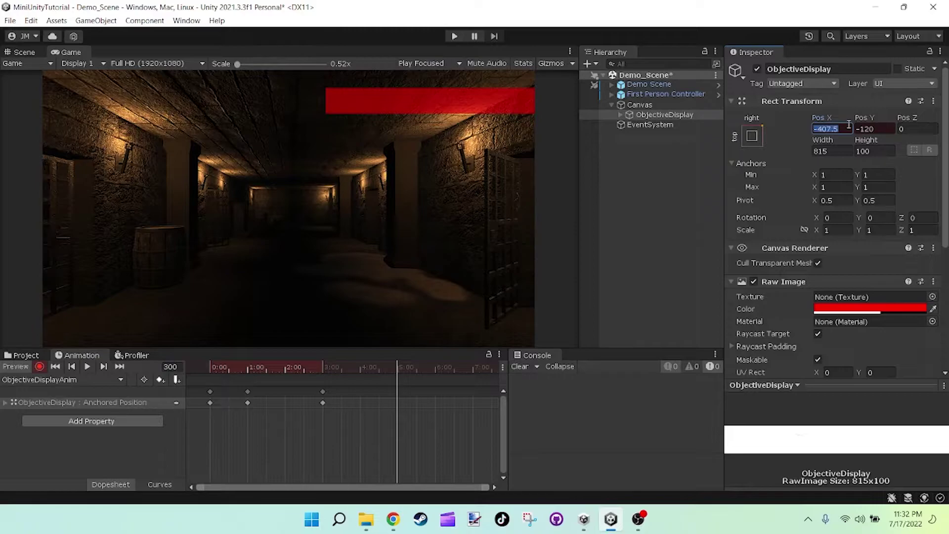
text(428)
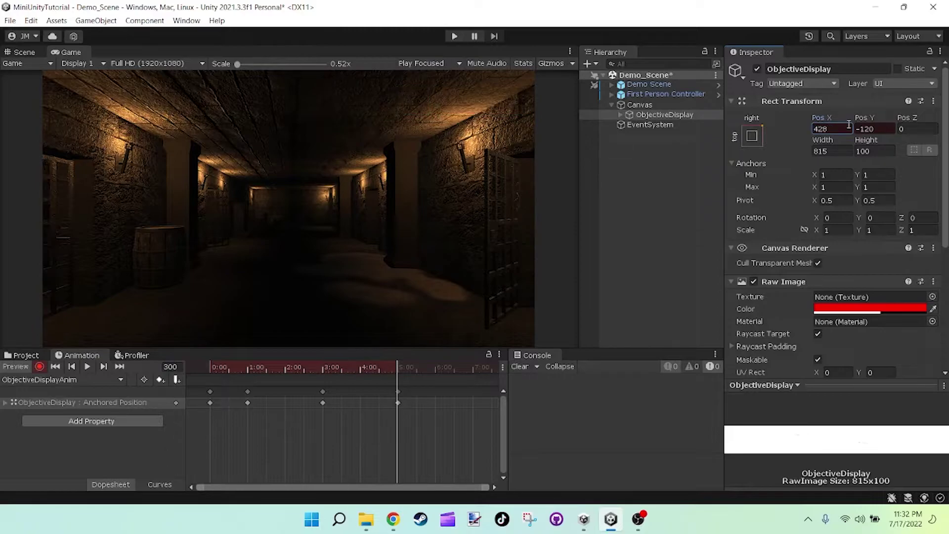
Stop recording and set both tangents of all Anchored Position keyframes, including the one at frame 300, to Linear.
click(399, 377)
drag(208, 363, 398, 378)
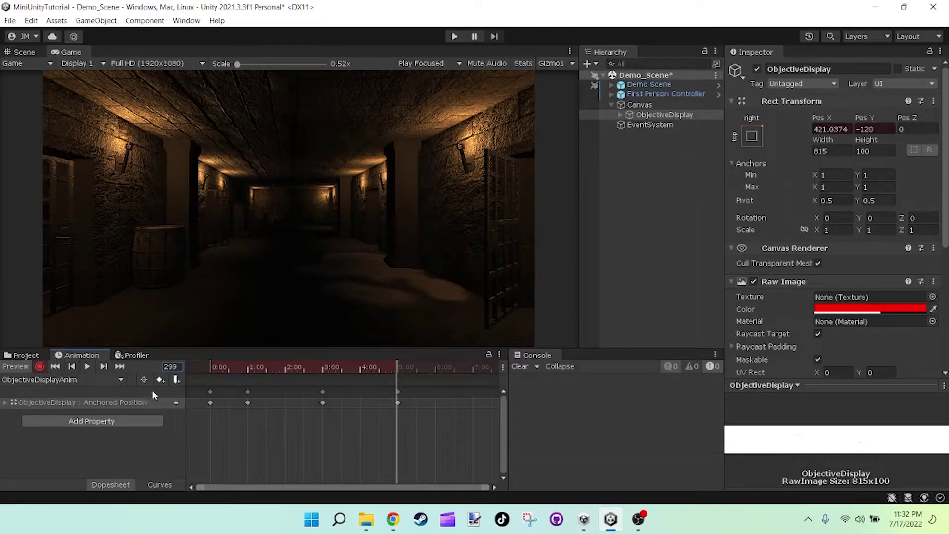
click(40, 366)
drag(419, 386, 210, 430)
right_click(398, 404)
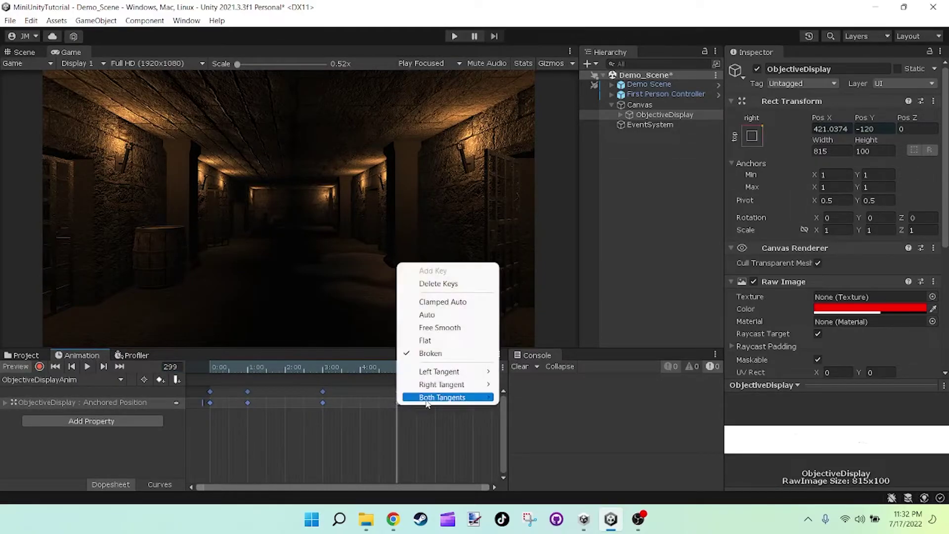
mouse_move(428, 402)
click(534, 410)
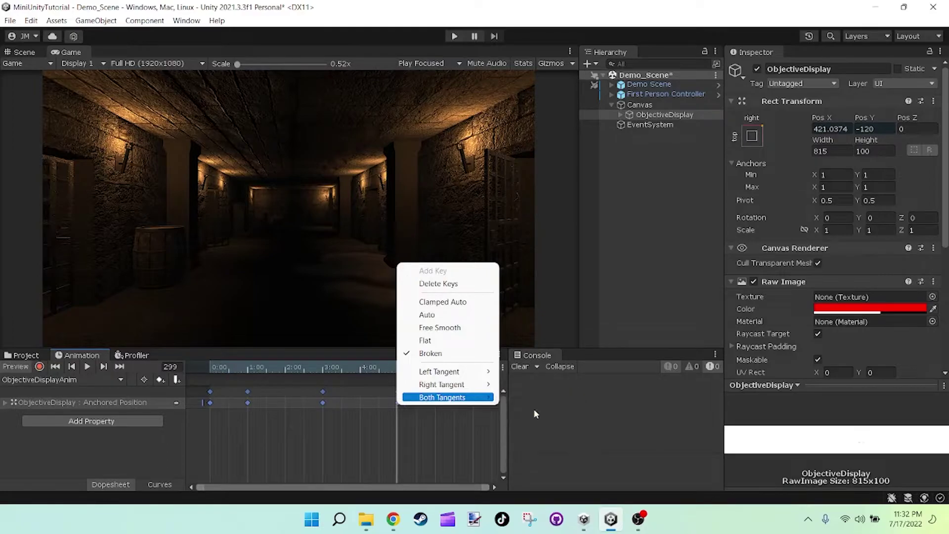
Scrub the ObjectiveDisplayAnim clip back to frame 0 and play it through to check the full slide-in and slide-out.
click(406, 423)
click(400, 369)
drag(399, 368, 194, 435)
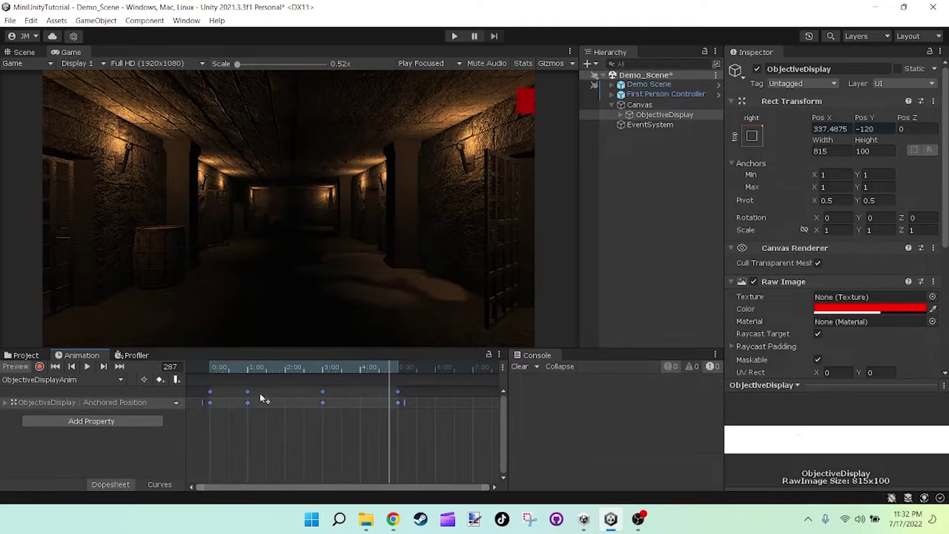
drag(392, 370, 187, 391)
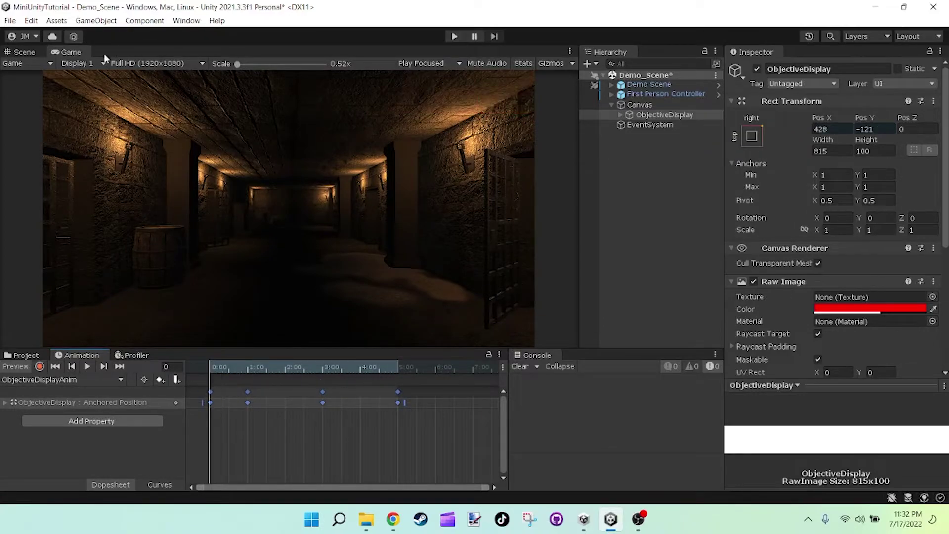
click(88, 367)
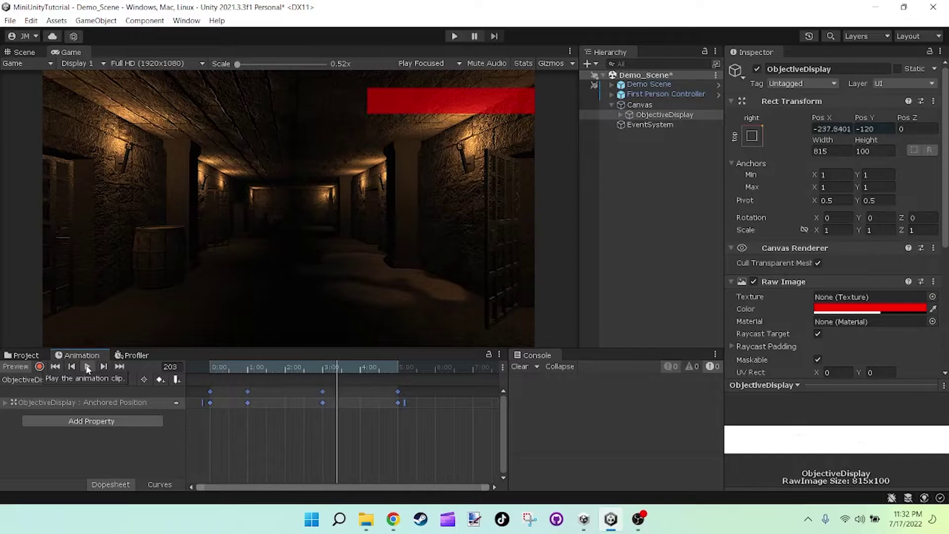
click(87, 367)
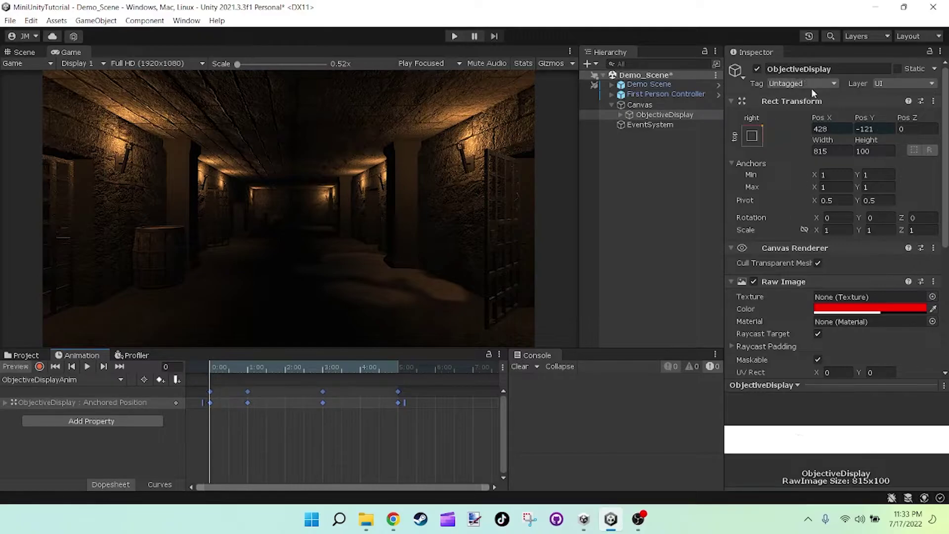
Show the ObjectivePanelAnimations folder and remove the Animator component from ObjectiveDisplay.
scroll(781, 130, down, 5)
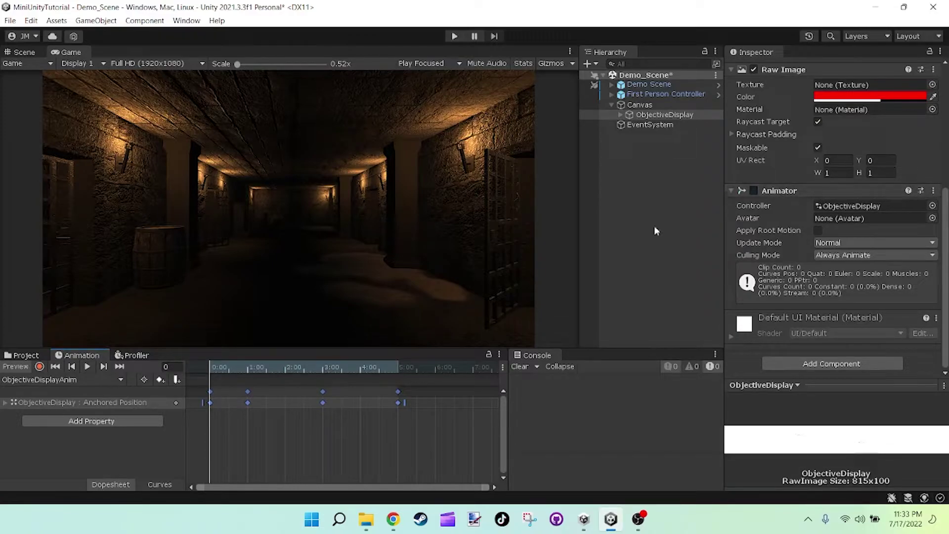
click(22, 355)
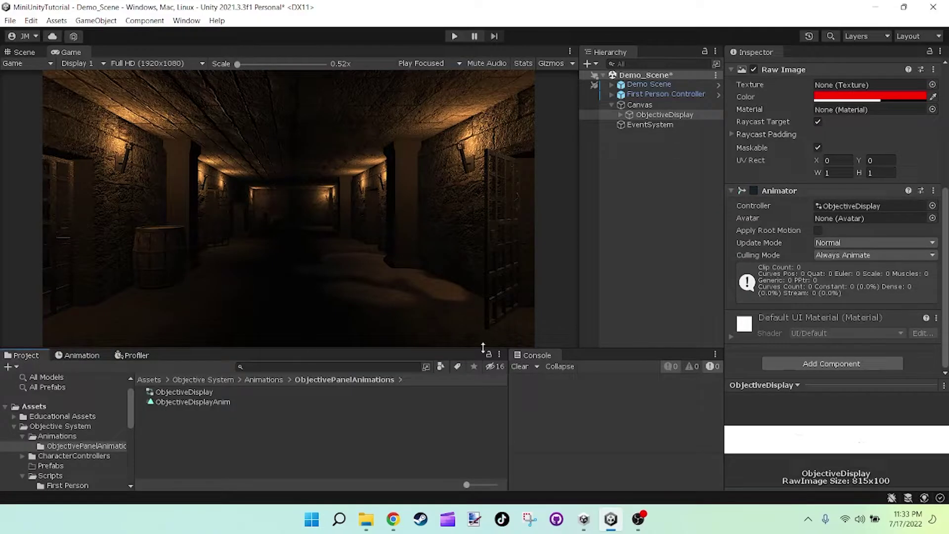
click(934, 191)
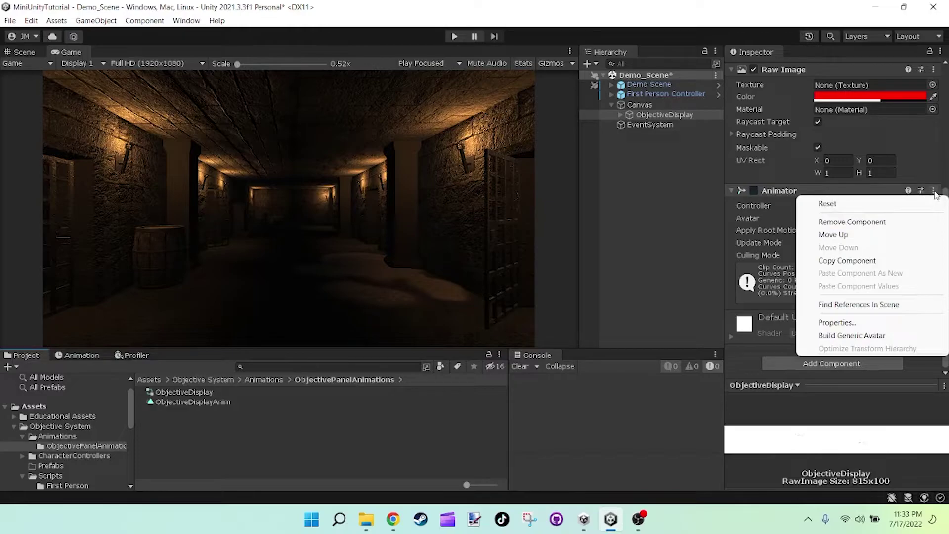
click(852, 221)
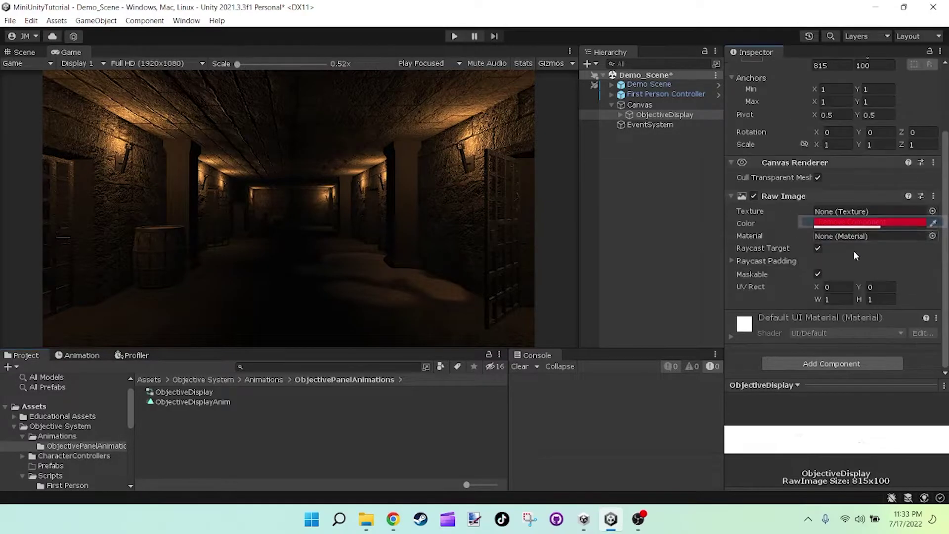
Add an Animation component to ObjectiveDisplay.
click(831, 364)
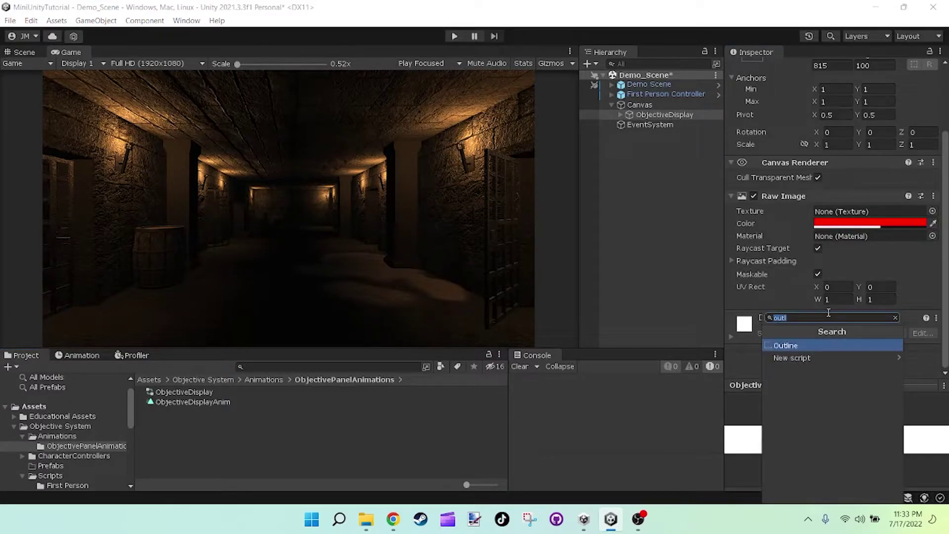
key(BackSpace)
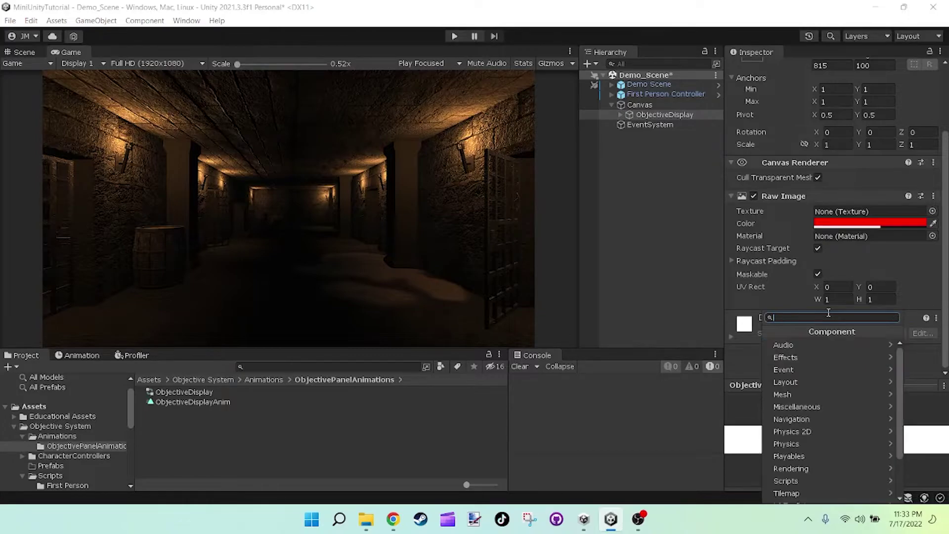
text(anima)
key(Return)
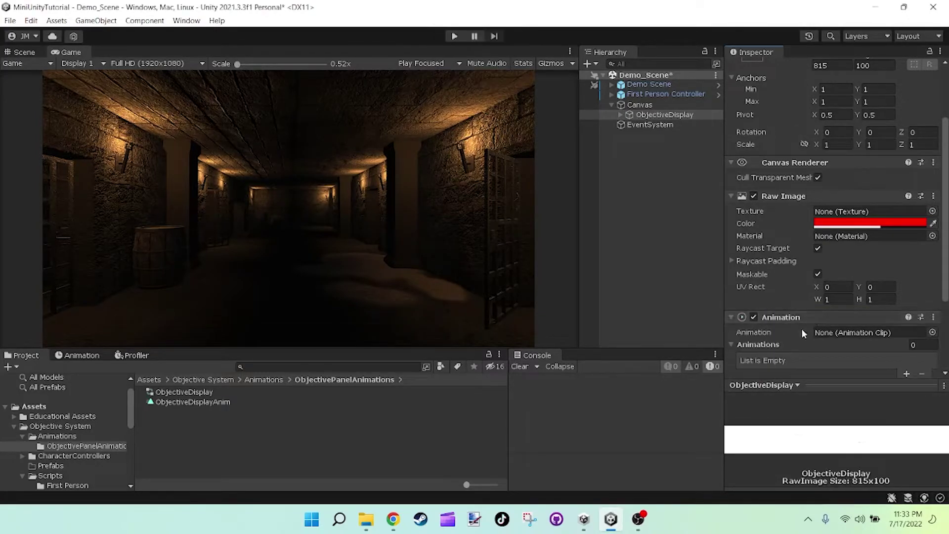
scroll(831, 321, down, 5)
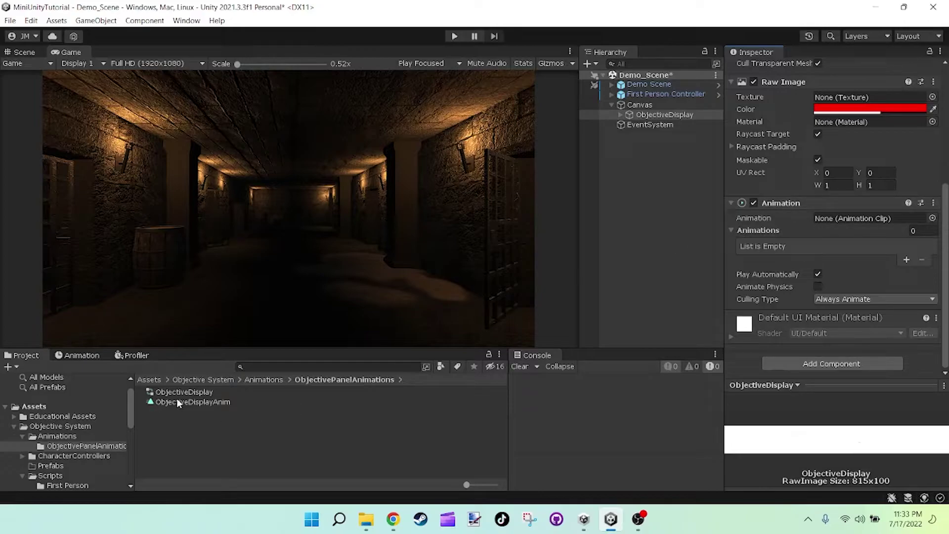
Examine the ObjectiveDisplay controller and ObjectiveDisplayAnim clip assets, along with the Animation component settings on ObjectiveDisplay.
click(348, 420)
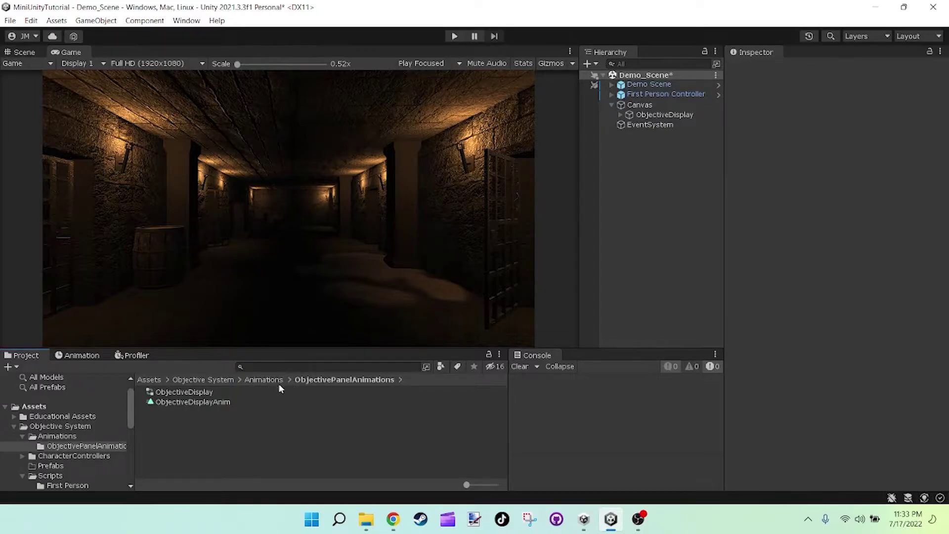
click(187, 391)
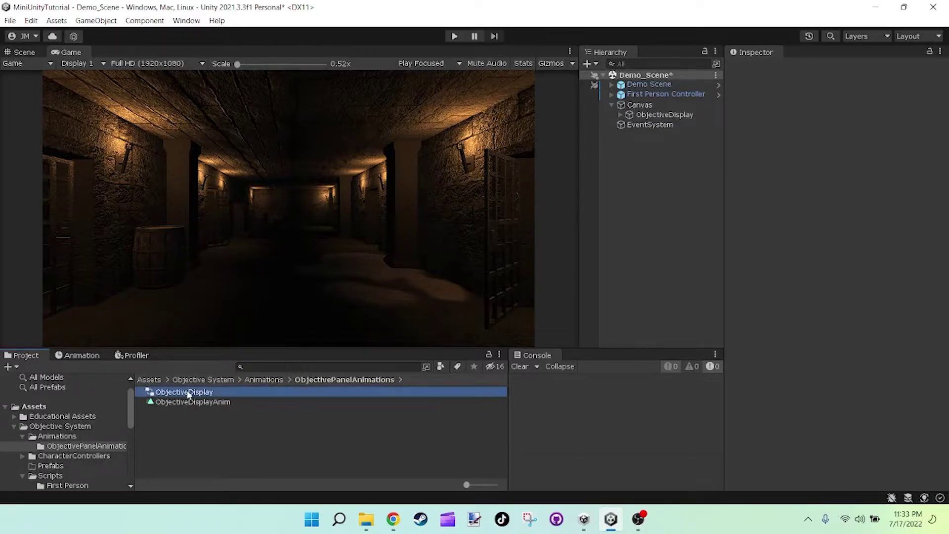
click(194, 401)
click(192, 393)
click(190, 409)
double_click(191, 394)
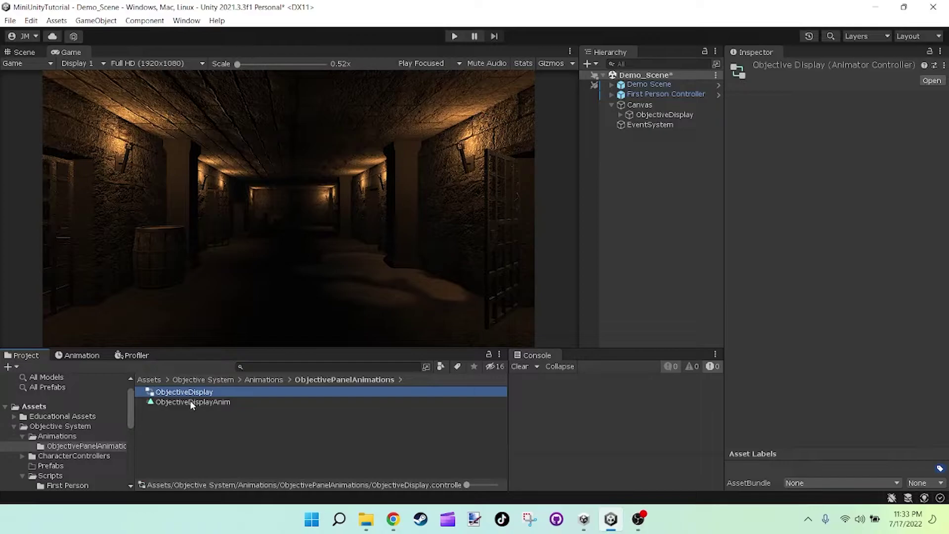
click(208, 402)
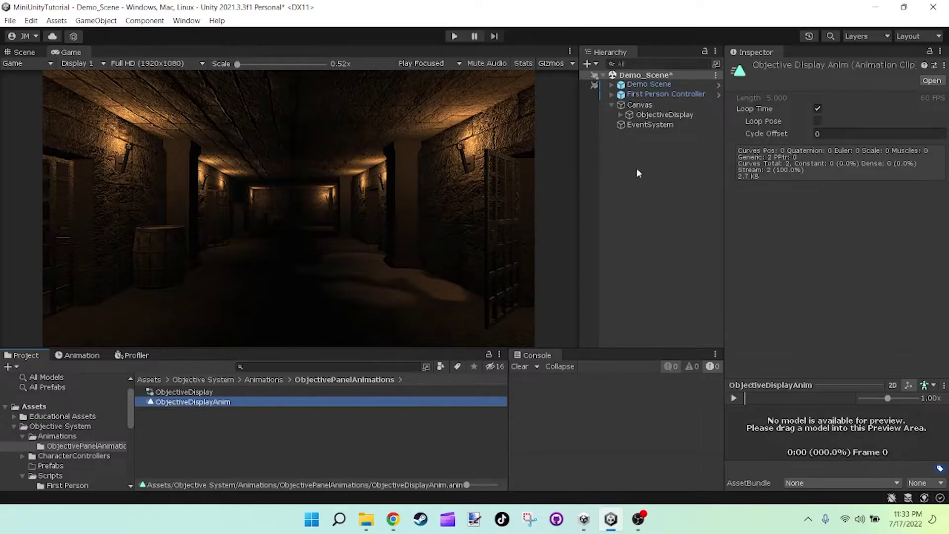
click(651, 116)
scroll(782, 297, down, 3)
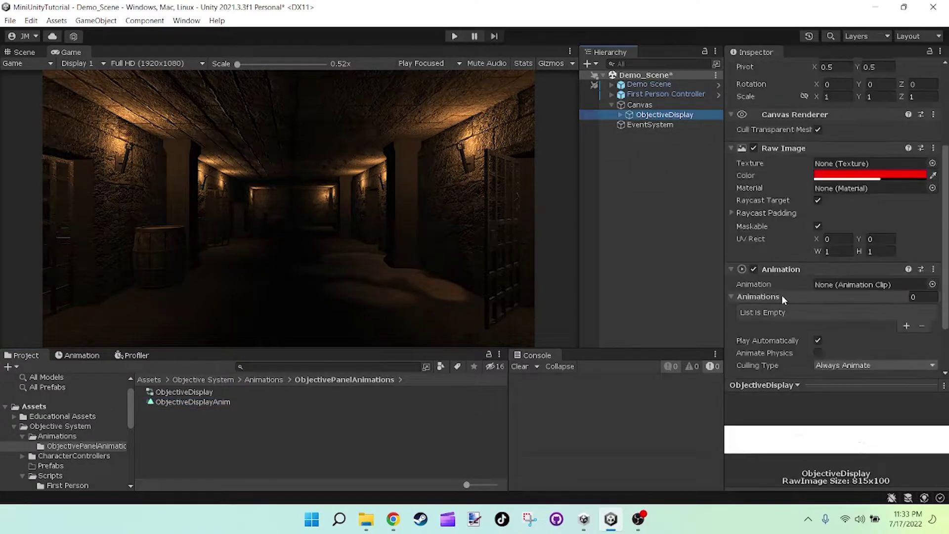
scroll(782, 294, down, 3)
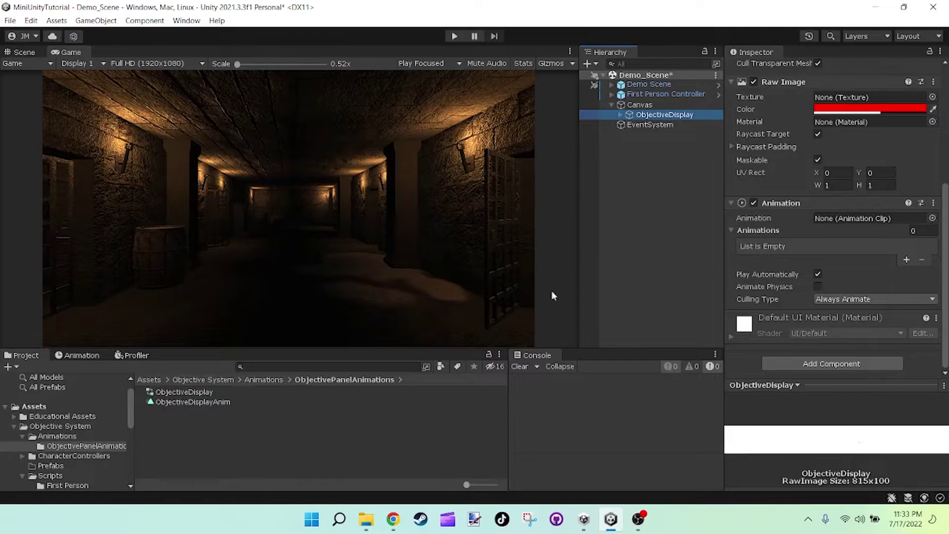
Switch the Inspector to Debug mode for the ObjectiveDisplayAnim clip and mark the clip as Legacy.
click(180, 402)
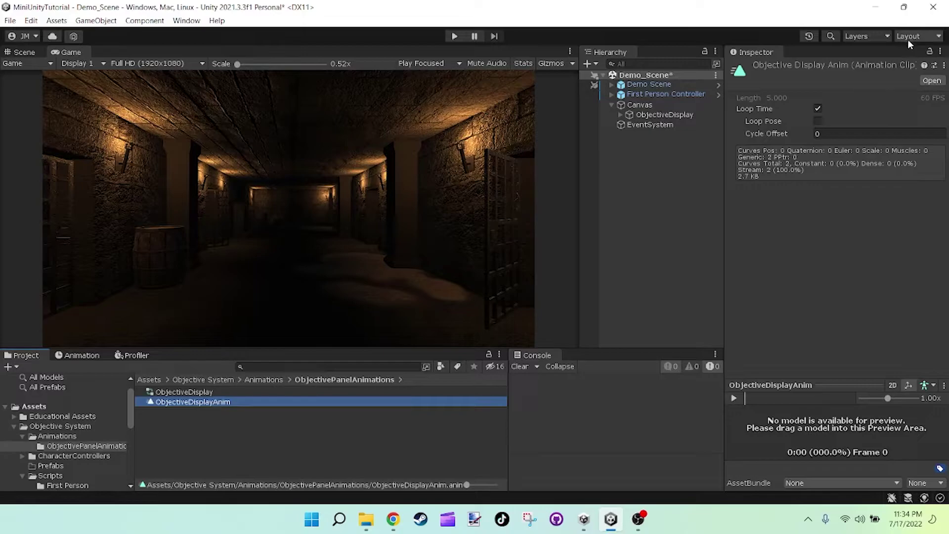
click(940, 51)
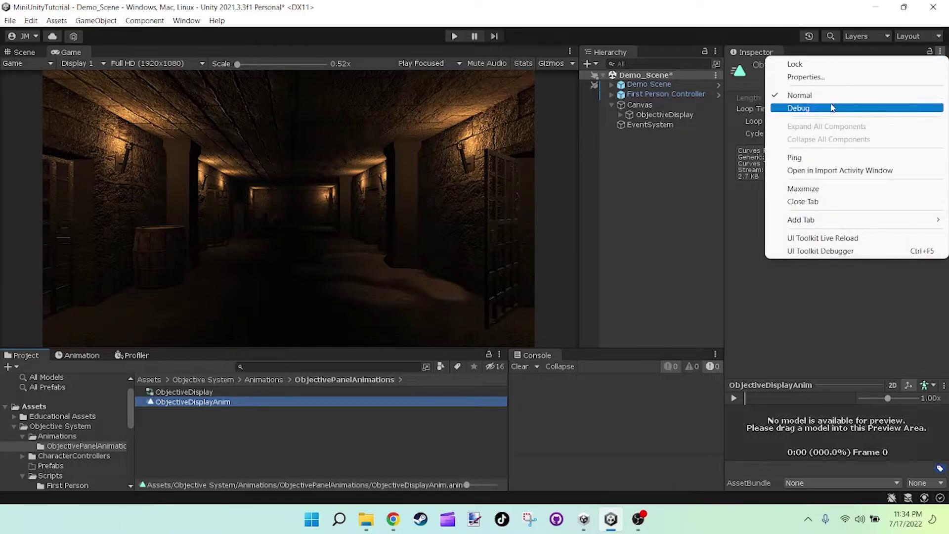
click(816, 110)
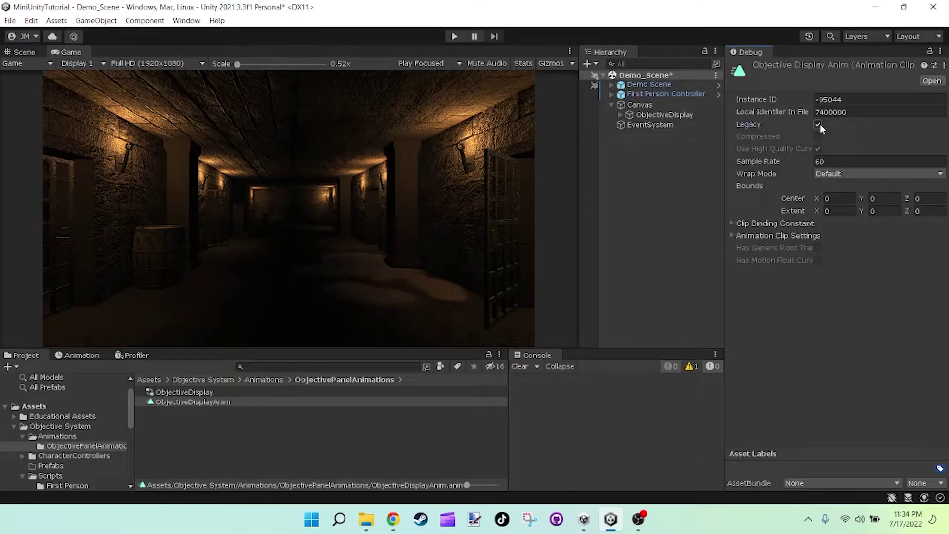
Return the Inspector to Normal mode and set the ObjectiveDisplayAnim clip's Wrap Mode to Once.
click(942, 54)
click(859, 94)
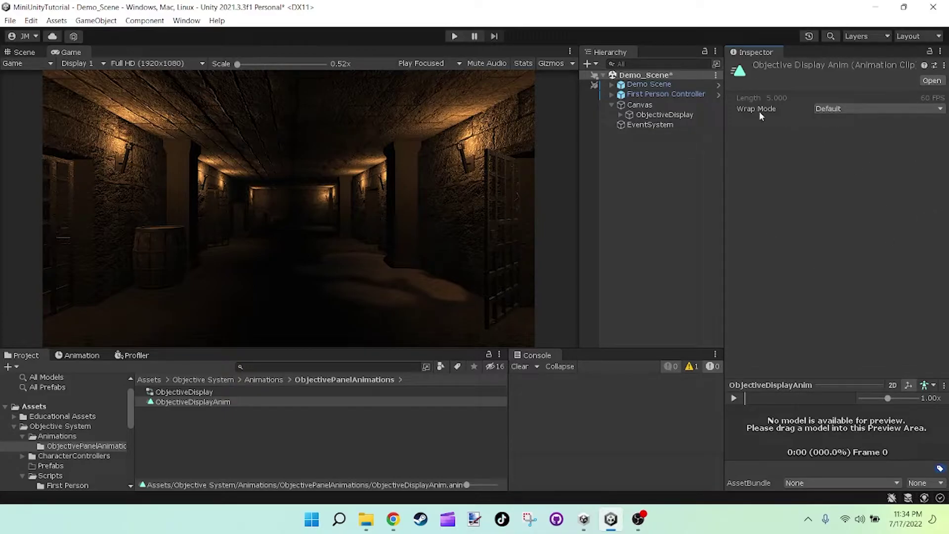
click(836, 108)
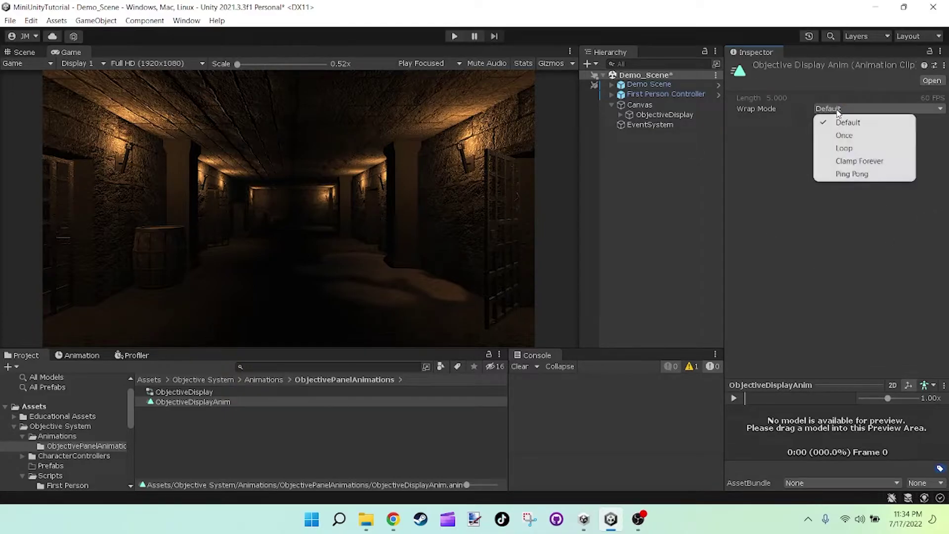
click(838, 136)
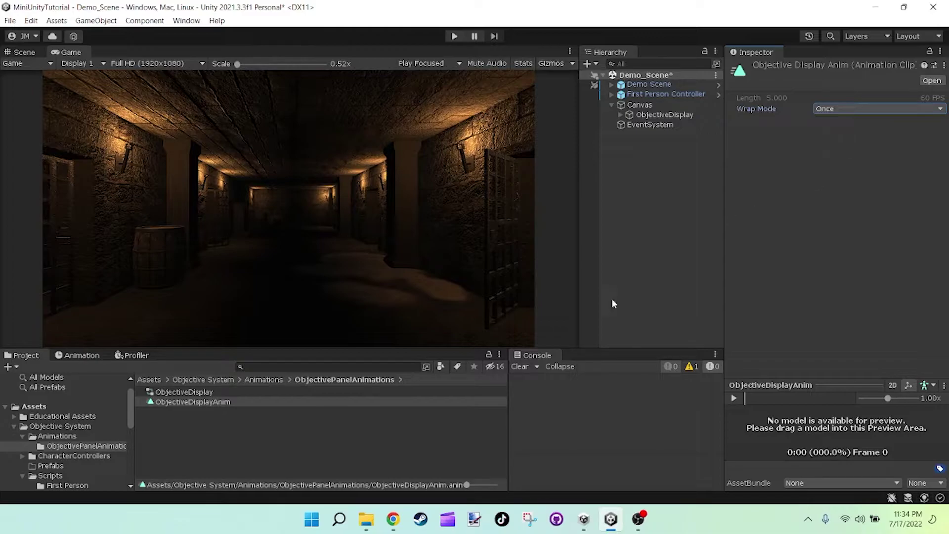
Turn off Play Automatically on ObjectiveDisplay's Animation component.
click(637, 115)
scroll(800, 296, down, 5)
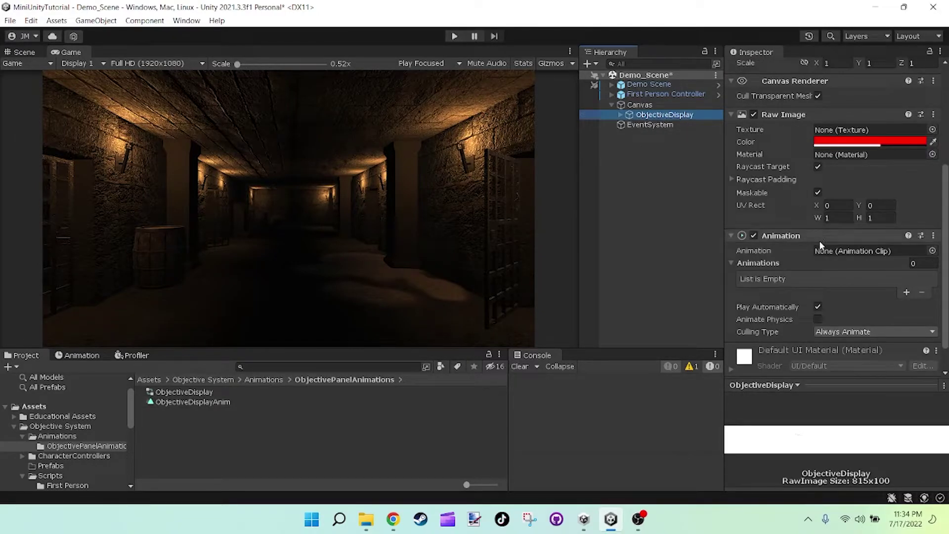
scroll(820, 277, down, 2)
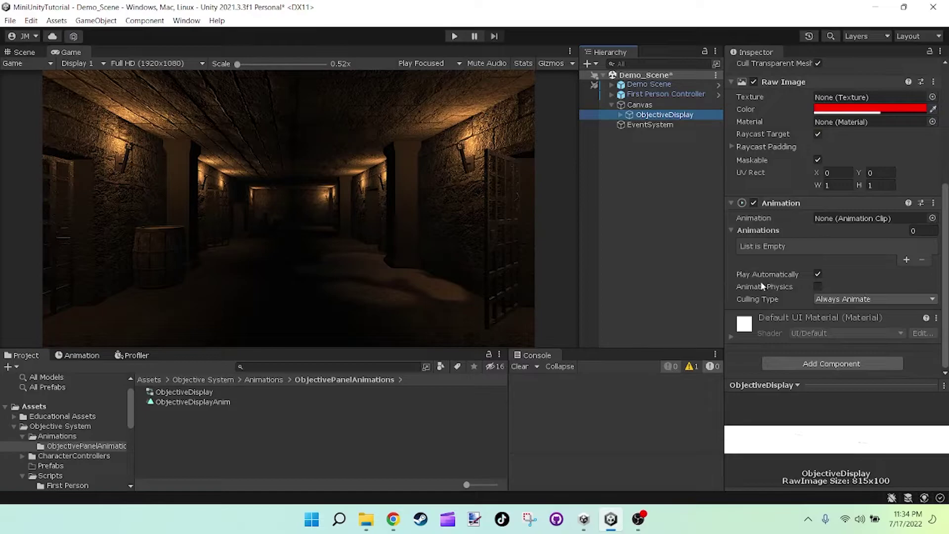
click(818, 275)
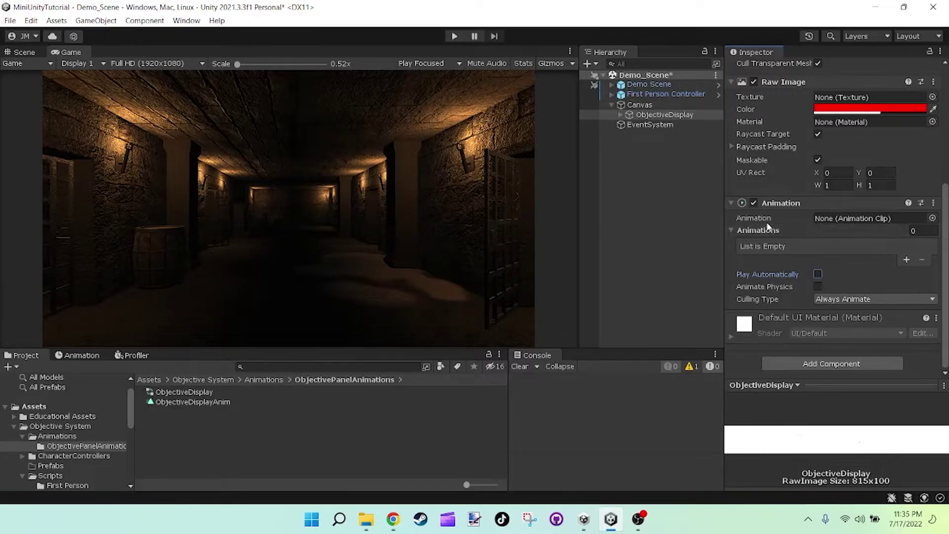
Assign the ObjectiveDisplayAnim clip to ObjectiveDisplay's Animation component and clear the Console.
click(197, 403)
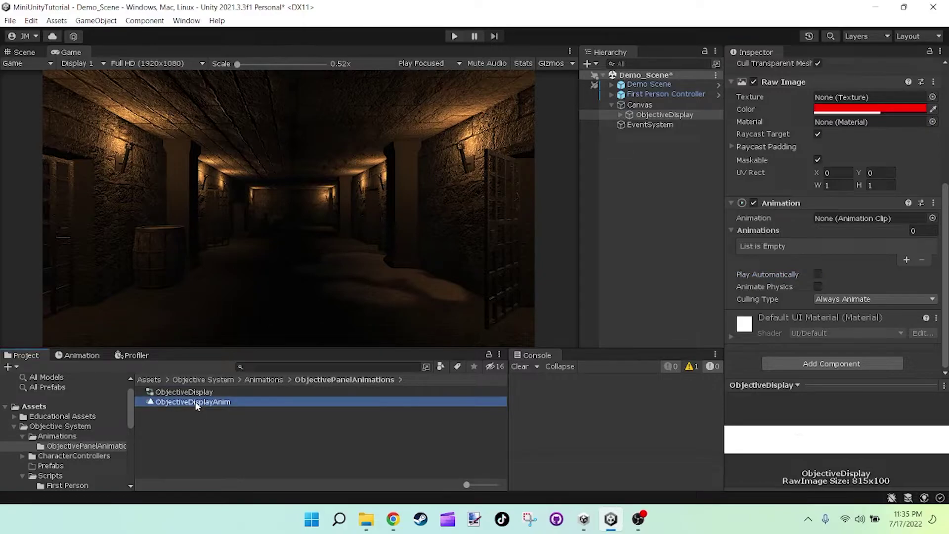
drag(219, 421, 864, 221)
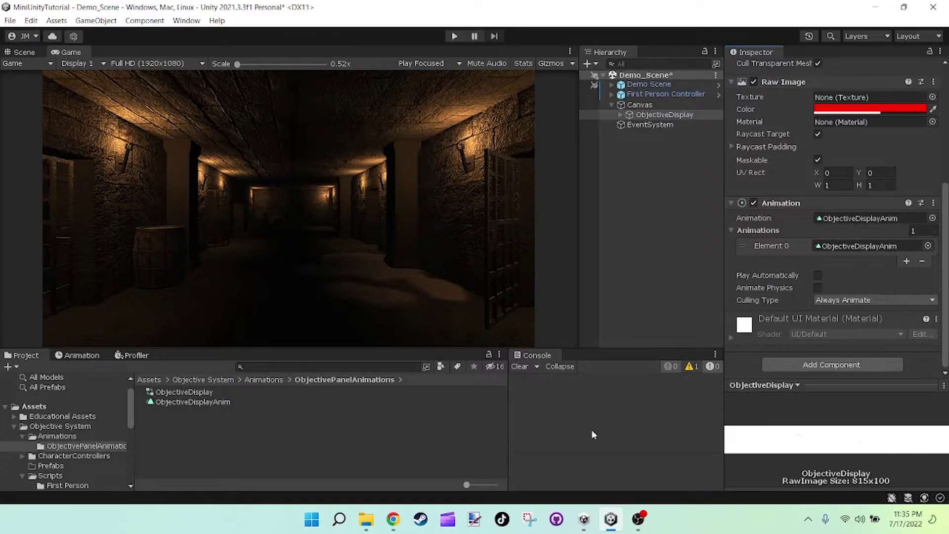
click(522, 366)
scroll(808, 240, up, 5)
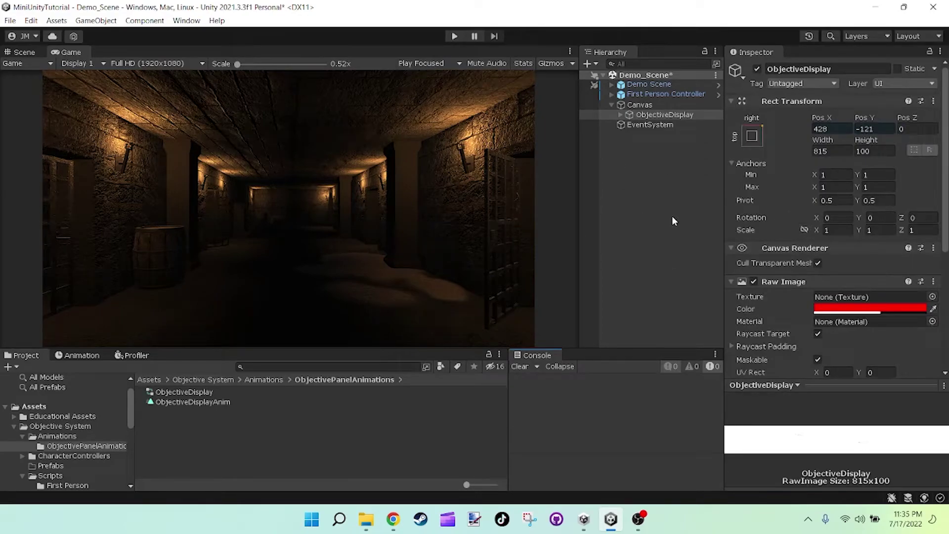
Open the Objective System folder inside Scripts and inspect the Objective script asset.
scroll(50, 440, down, 5)
scroll(34, 425, up, 2)
click(27, 400)
click(23, 398)
click(54, 389)
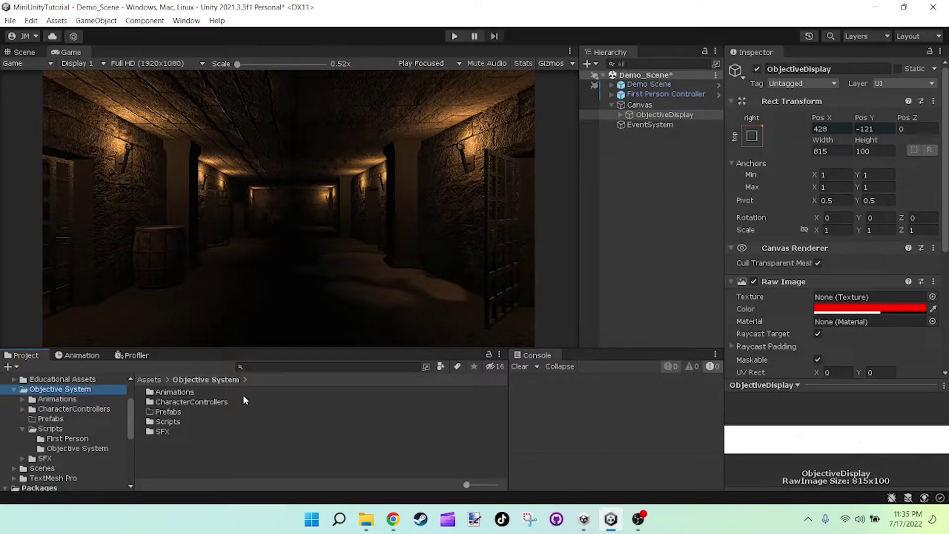
double_click(168, 421)
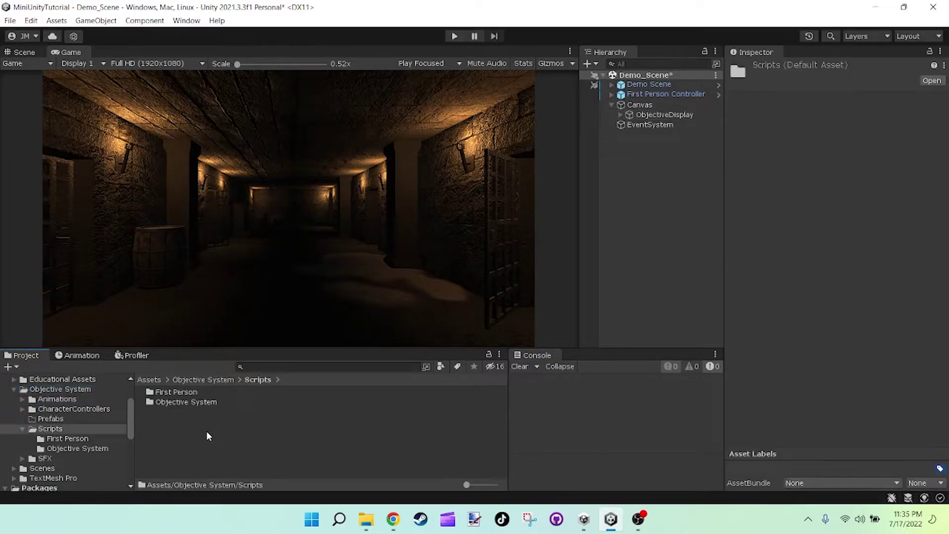
click(169, 402)
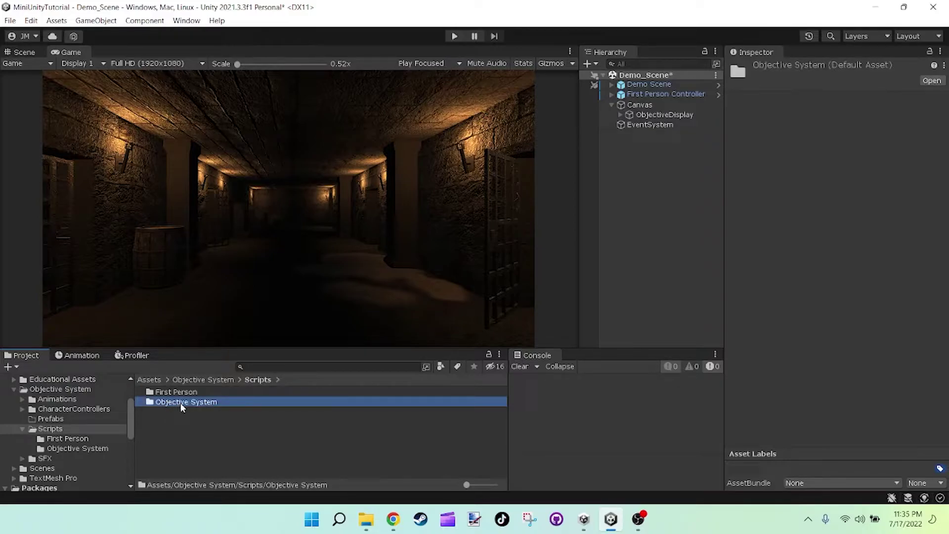
double_click(178, 403)
click(171, 392)
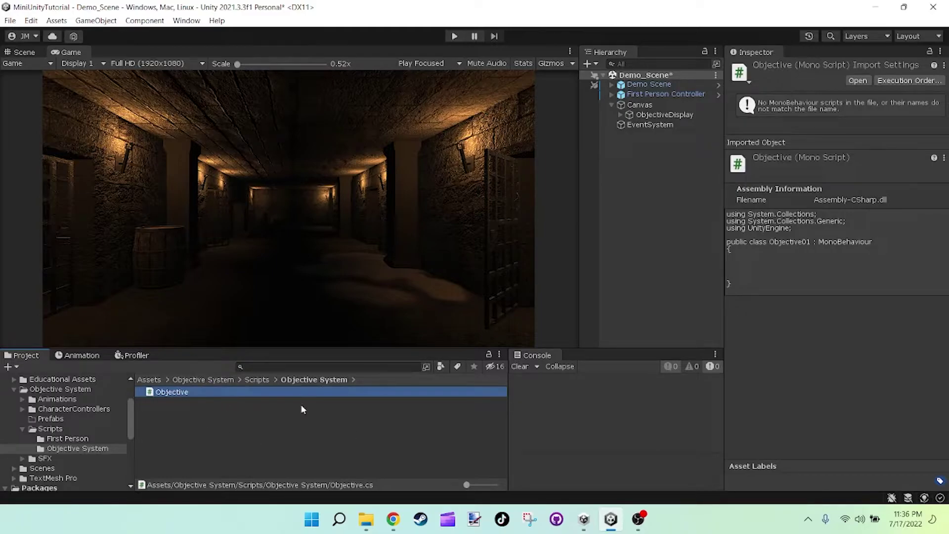
click(276, 418)
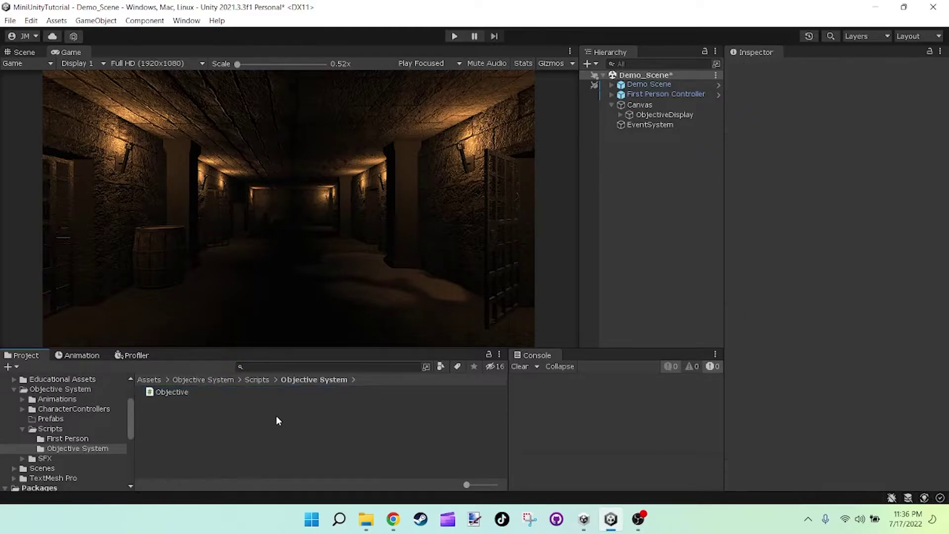
right_click(169, 418)
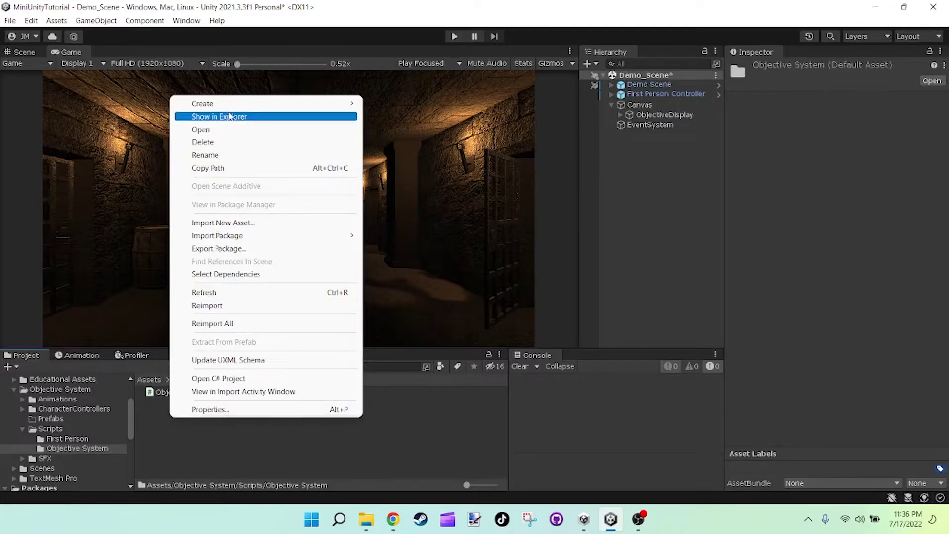
mouse_move(213, 103)
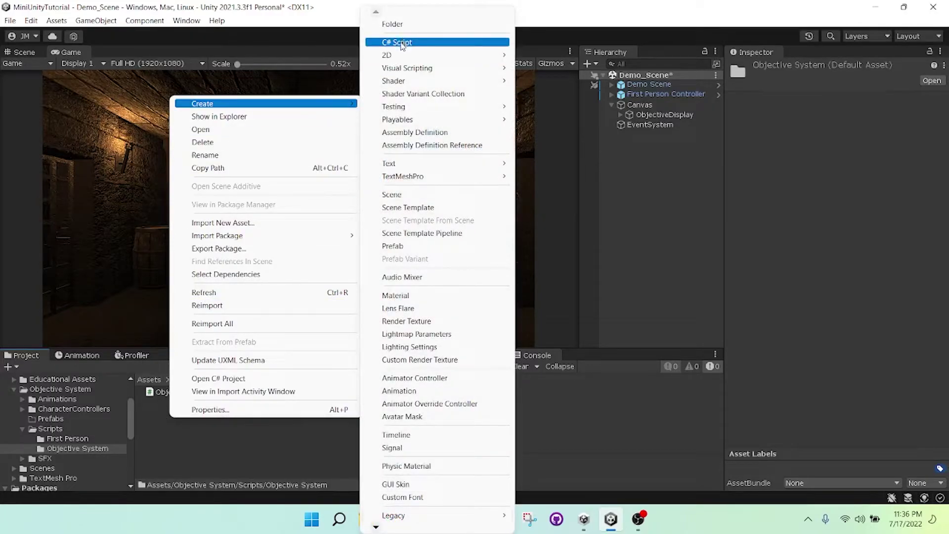
click(173, 421)
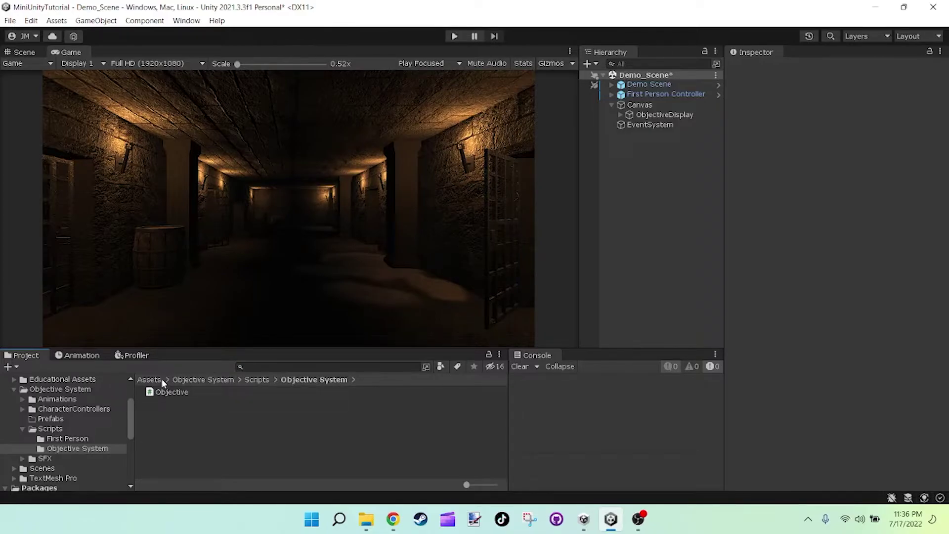
Open the Objective script in Visual Studio and place the cursor in the empty body of the Objective01 class.
click(169, 393)
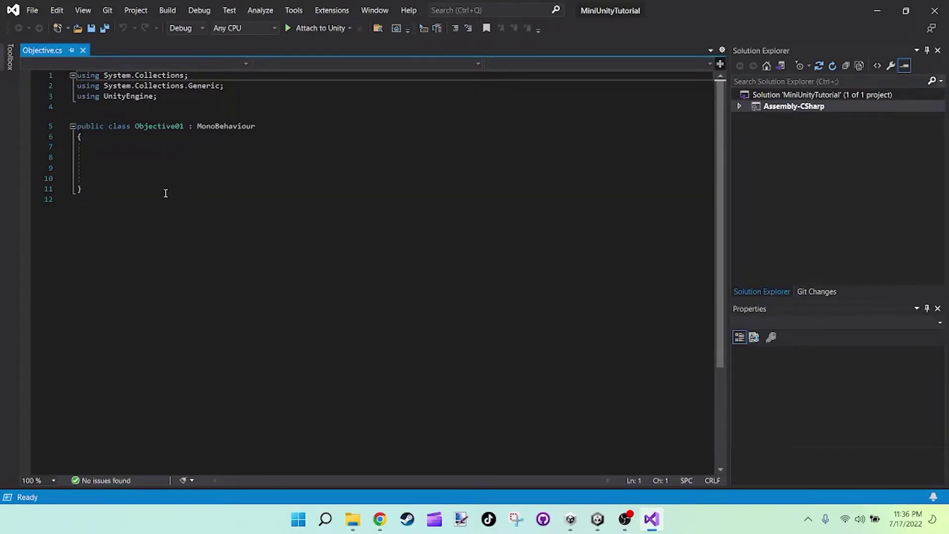
click(135, 176)
click(152, 161)
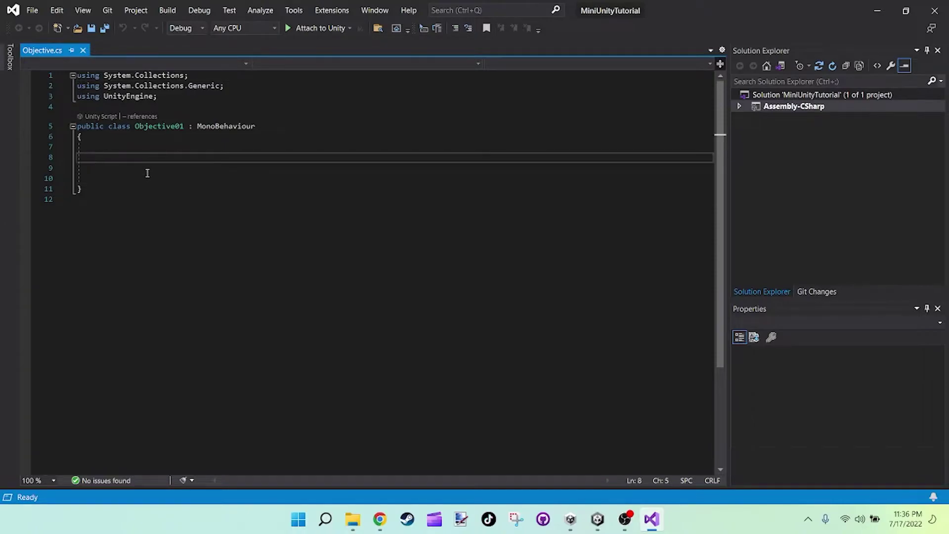
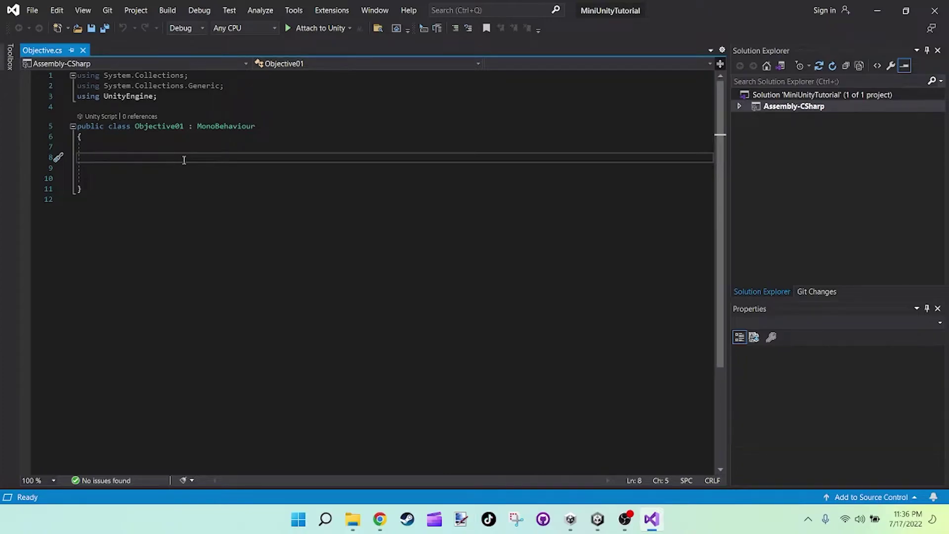
click(198, 86)
click(200, 105)
click(119, 157)
Switch back to Unity and add a Cube to the scene in the corridor near the First Person Controller.
click(597, 519)
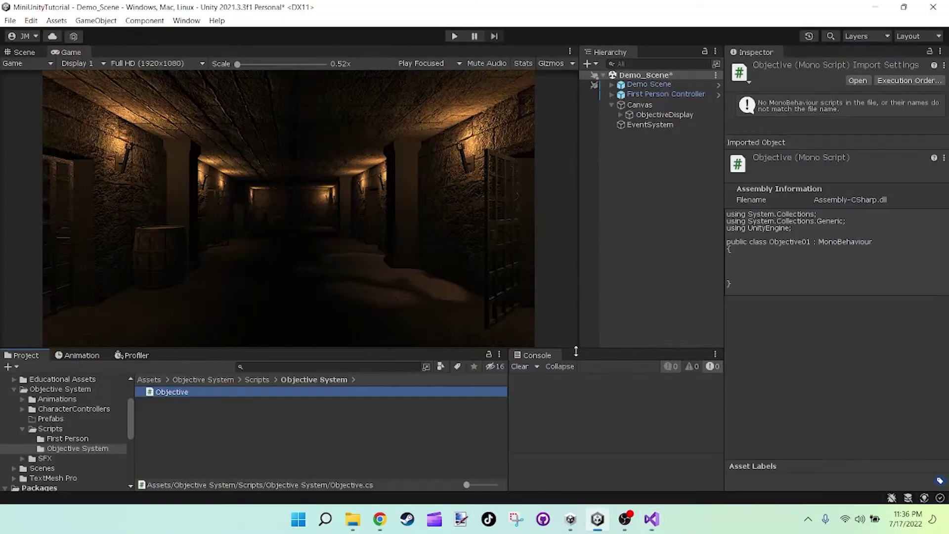
click(24, 53)
right_drag(169, 181, 216, 232)
double_click(642, 96)
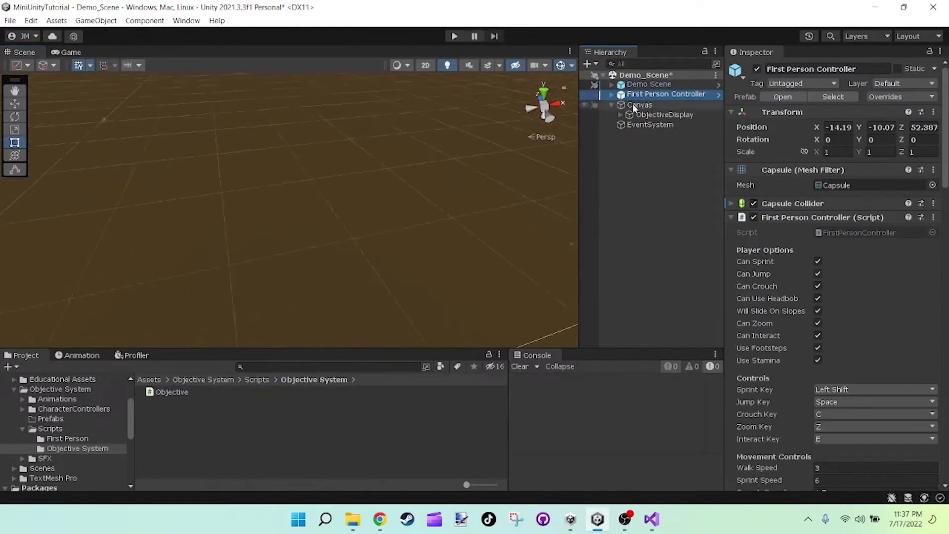
right_drag(435, 178, 69, 186)
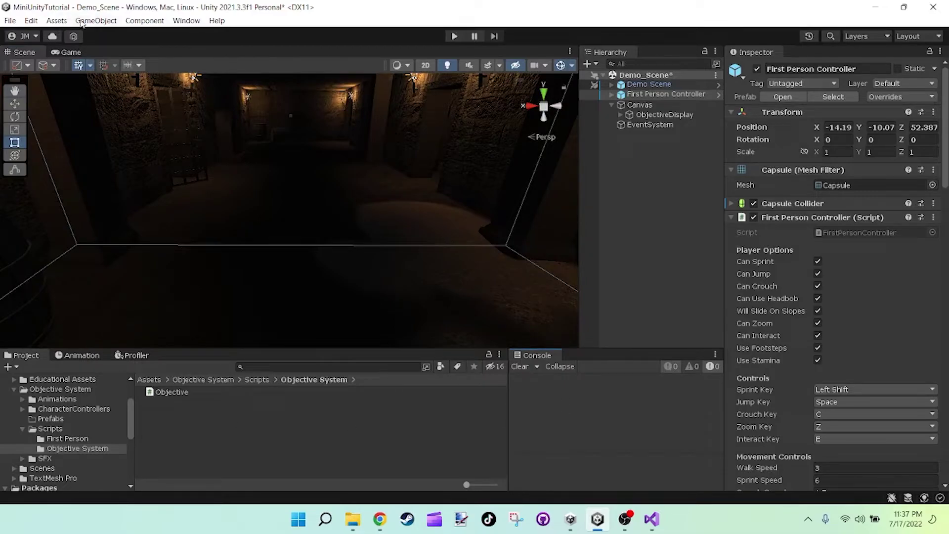
click(78, 21)
mouse_move(148, 73)
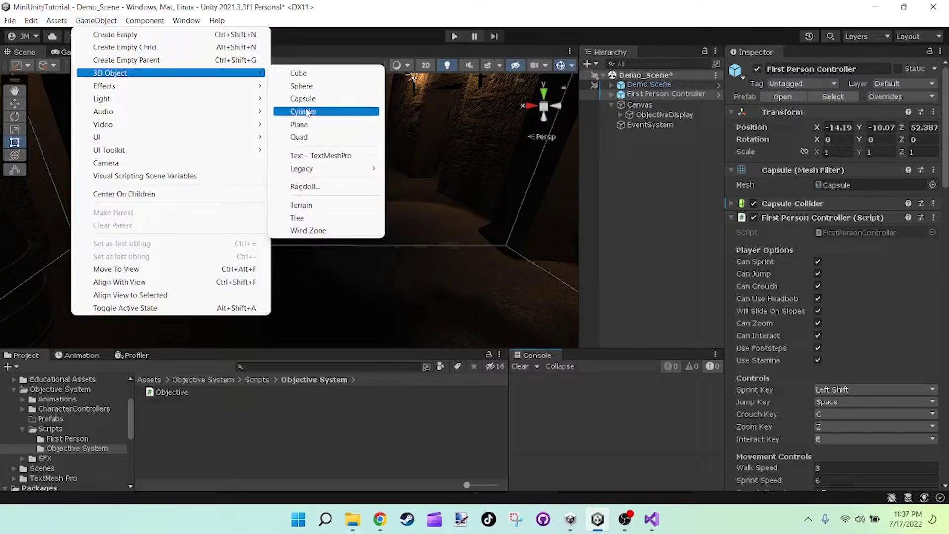
click(298, 75)
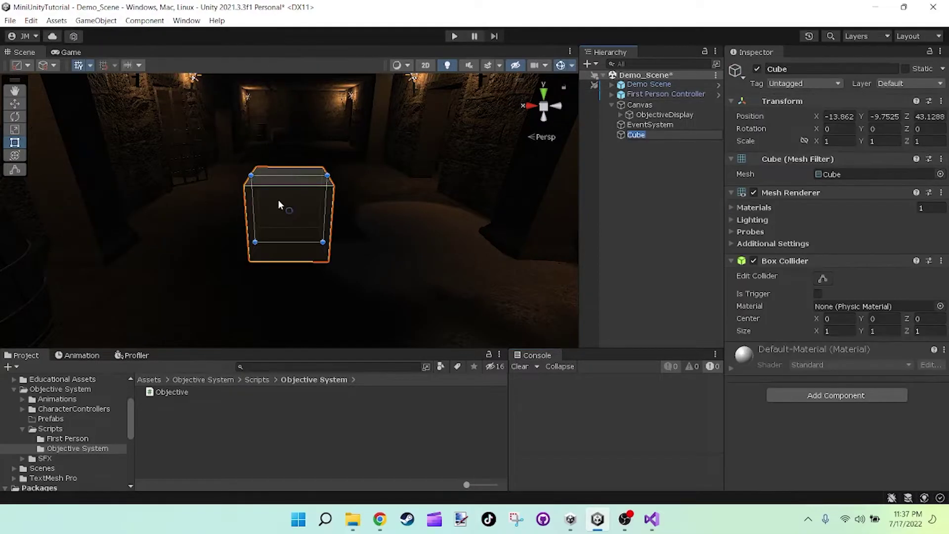
Move the cube down onto the corridor floor and along its length, to about Y -11.59 and Z 40.52.
click(15, 103)
drag(290, 160, 291, 273)
drag(290, 341, 289, 264)
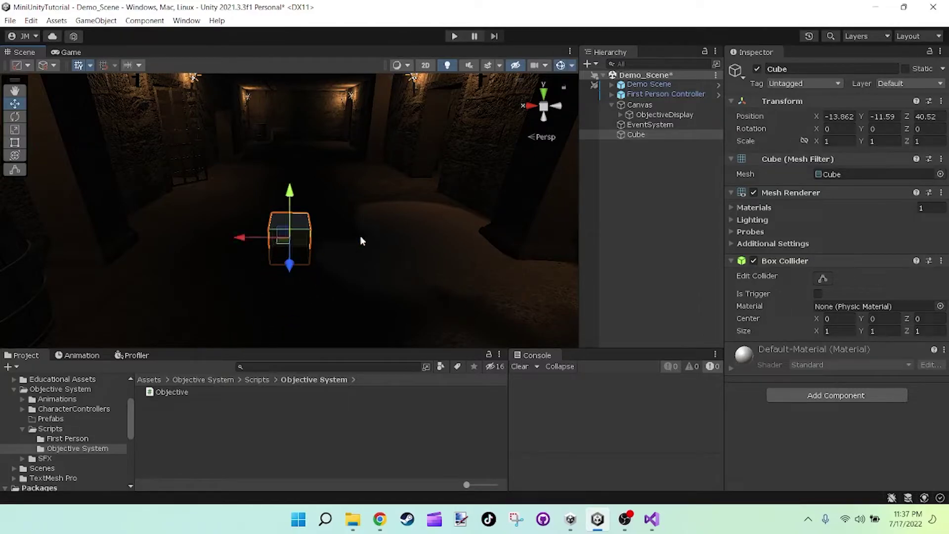
Set the cube's scale to 15 on X and 10 on Y, and raise it to about Y -10.7.
click(843, 142)
text(10)
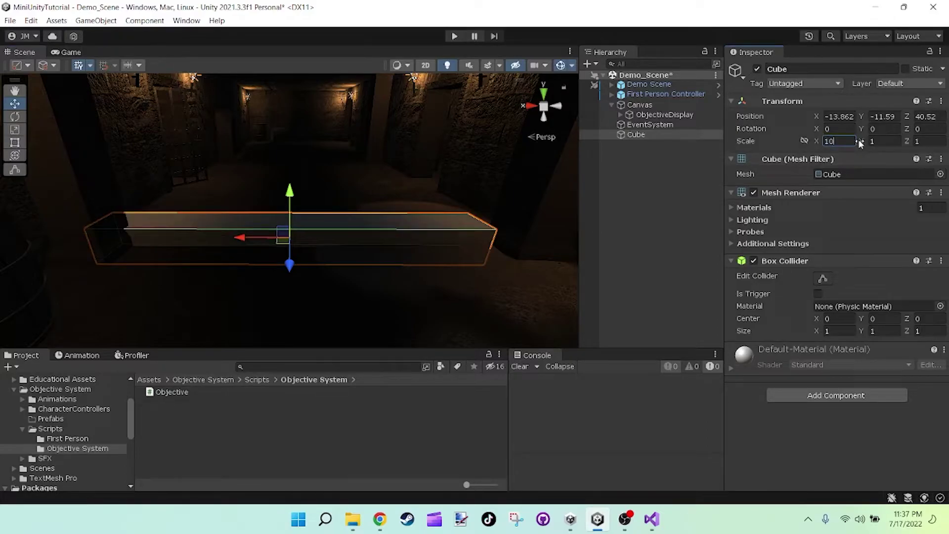
key(BackSpace)
text(5)
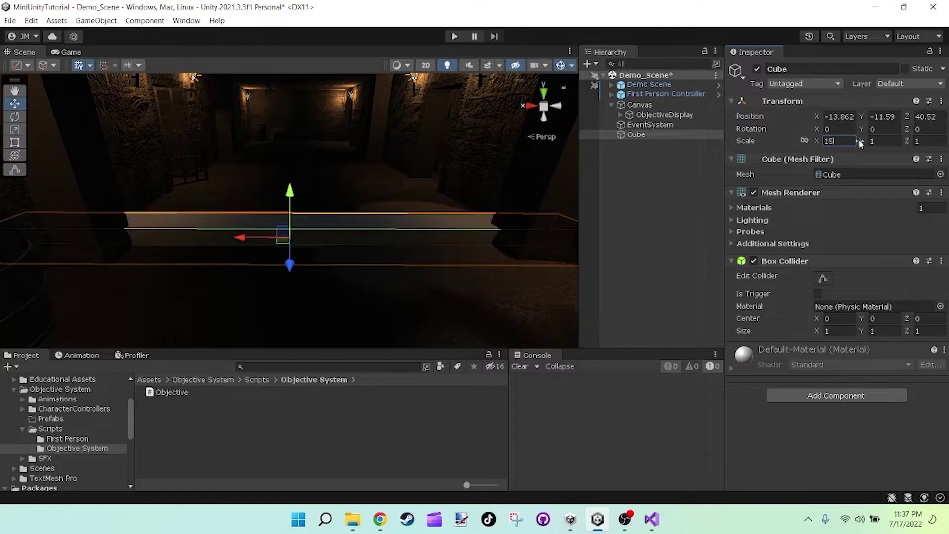
key(Tab)
text(5)
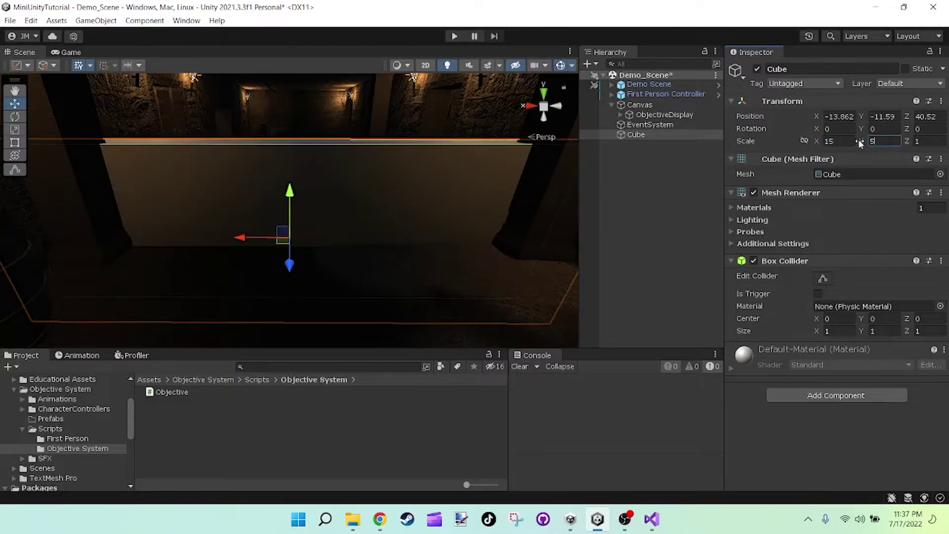
key(BackSpace)
text(10)
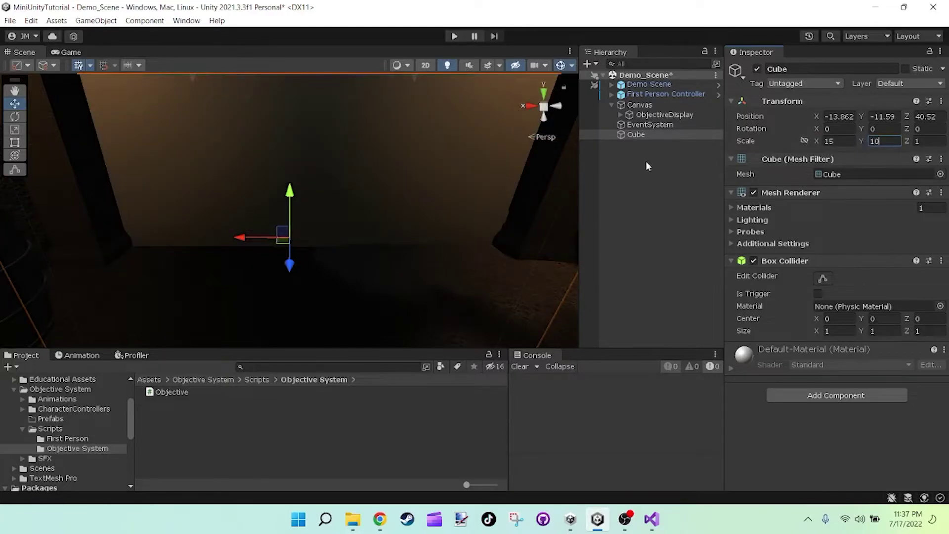
mouse_move(352, 213)
right_down()
mouse_move(354, 179)
mouse_move(320, 106)
mouse_move(343, 221)
right_up()
drag(304, 195, 304, 158)
right_drag(304, 158, 381, 193)
Disable the cube's Mesh Renderer and make its Box Collider a trigger.
click(753, 193)
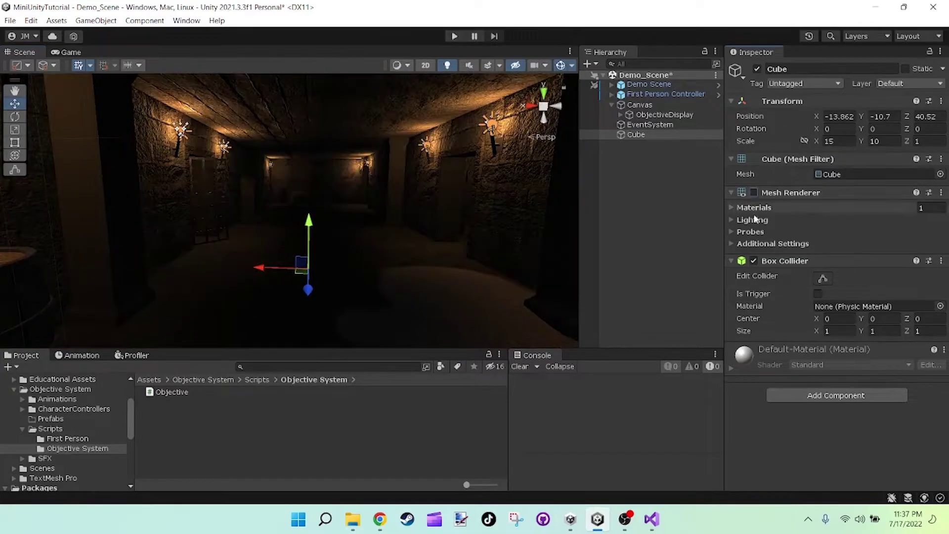
click(818, 292)
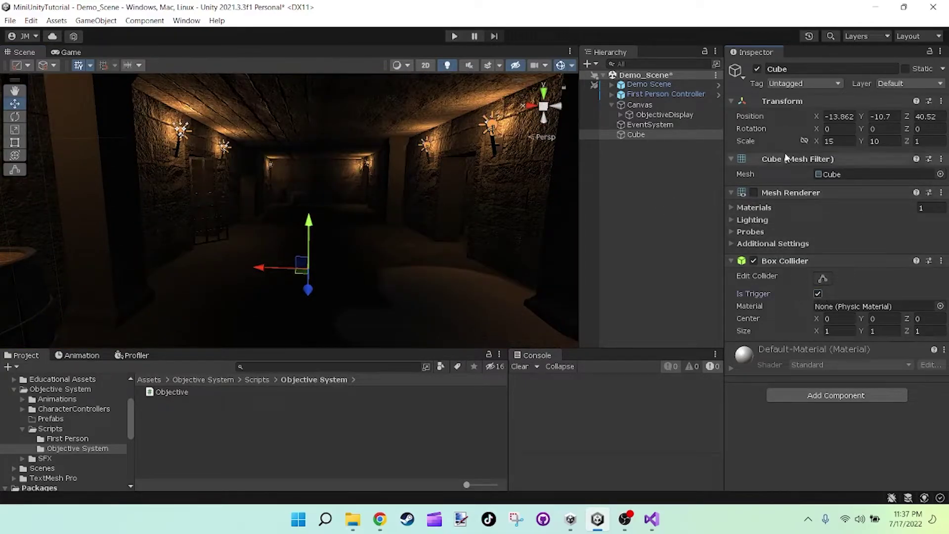
Rename the cube as The Objective.
click(796, 69)
key(Caps_Lock)
text(Objecte)
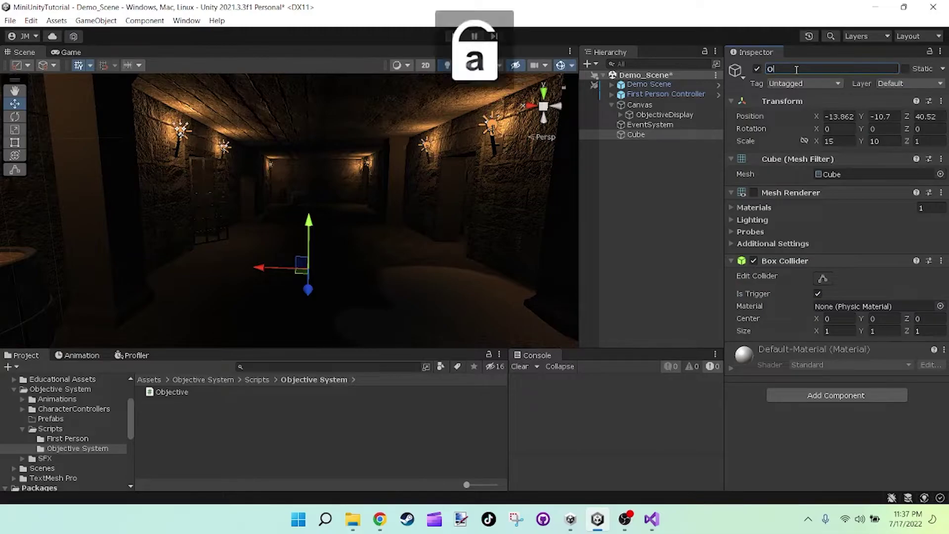
text(ive)
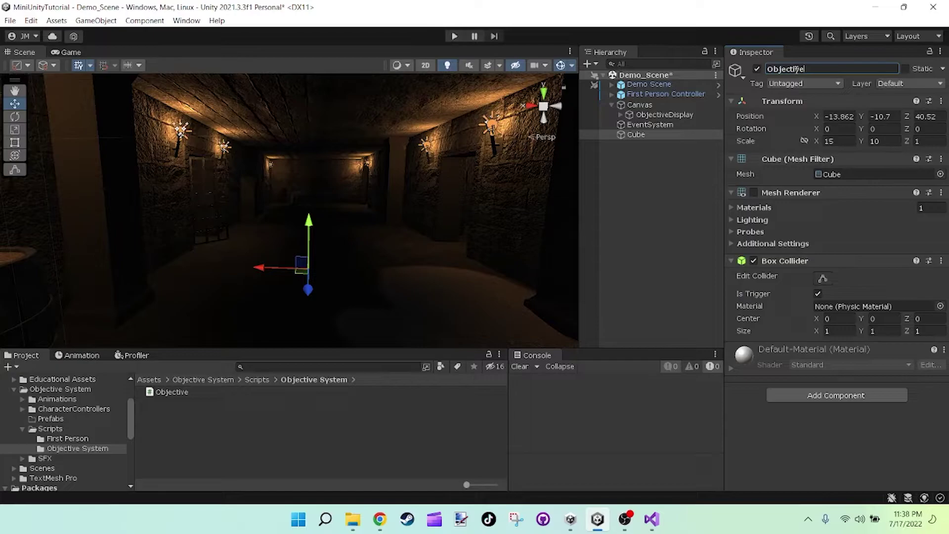
text(The)
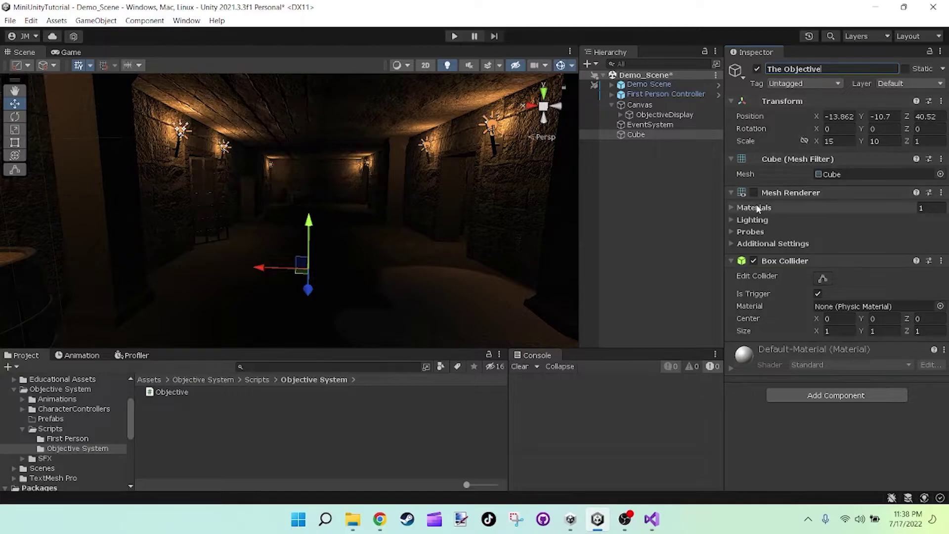
key(Return)
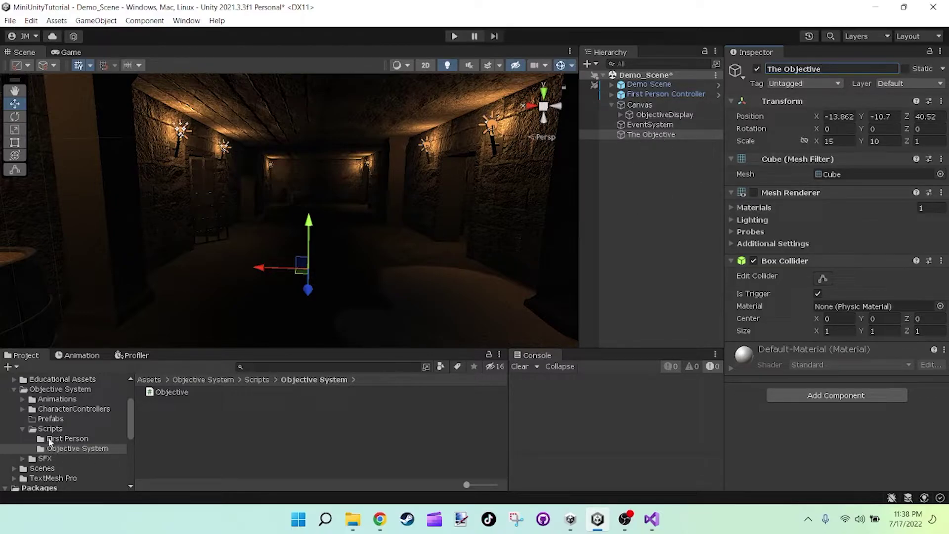
Save The Objective as a prefab in the Objective System's Prefabs folder and reselect its instance in the scene.
click(51, 419)
drag(637, 135, 291, 417)
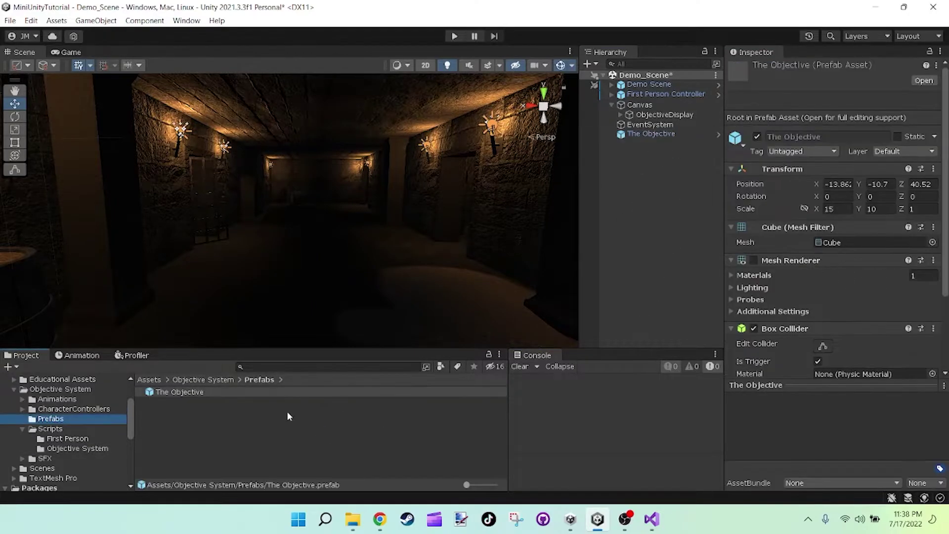
click(652, 134)
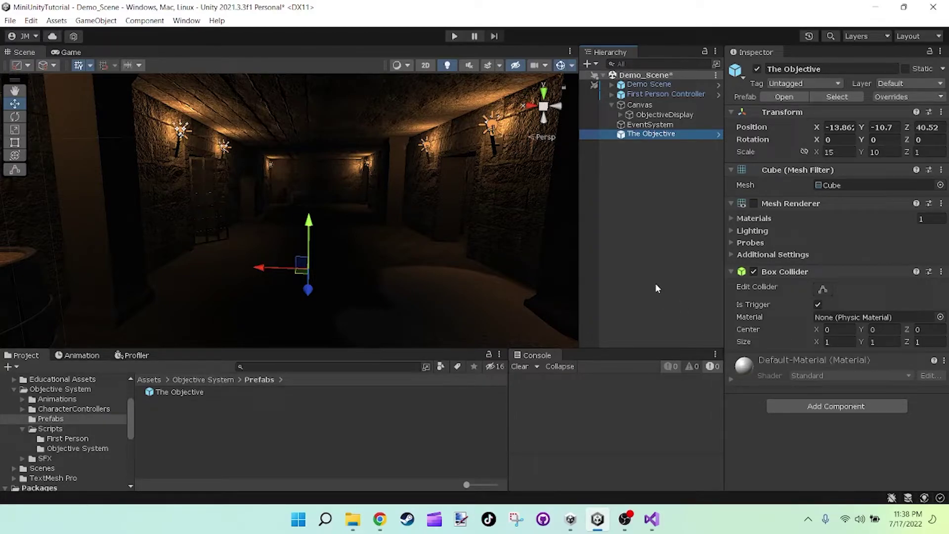
click(175, 392)
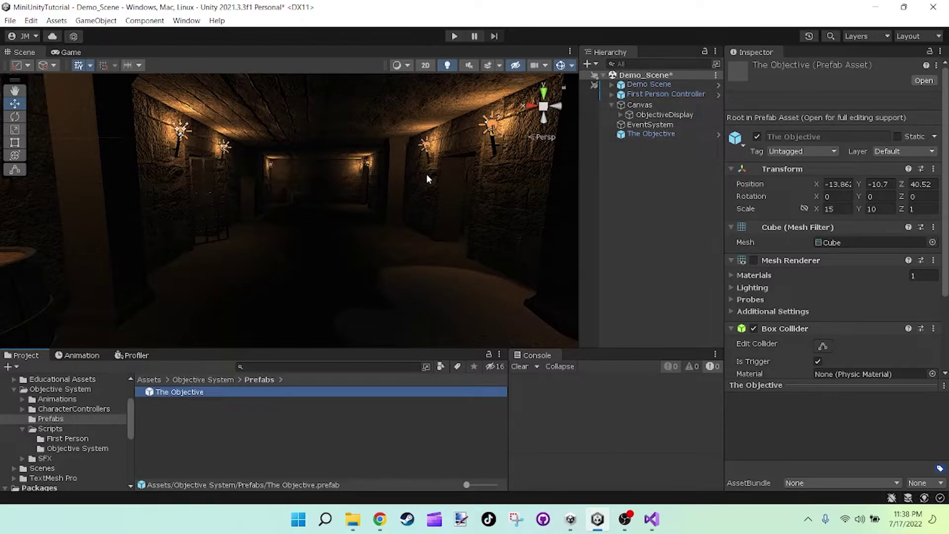
click(675, 134)
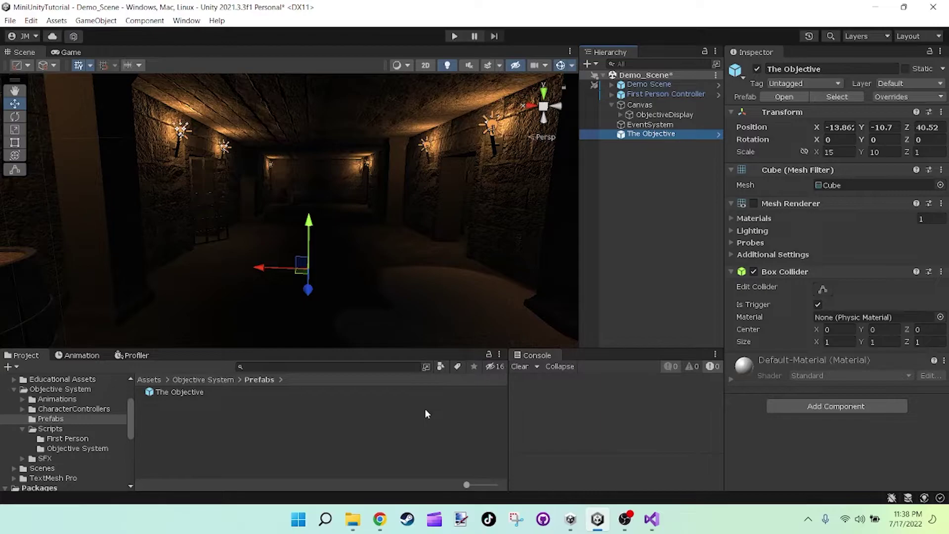
right_drag(391, 313, 480, 189)
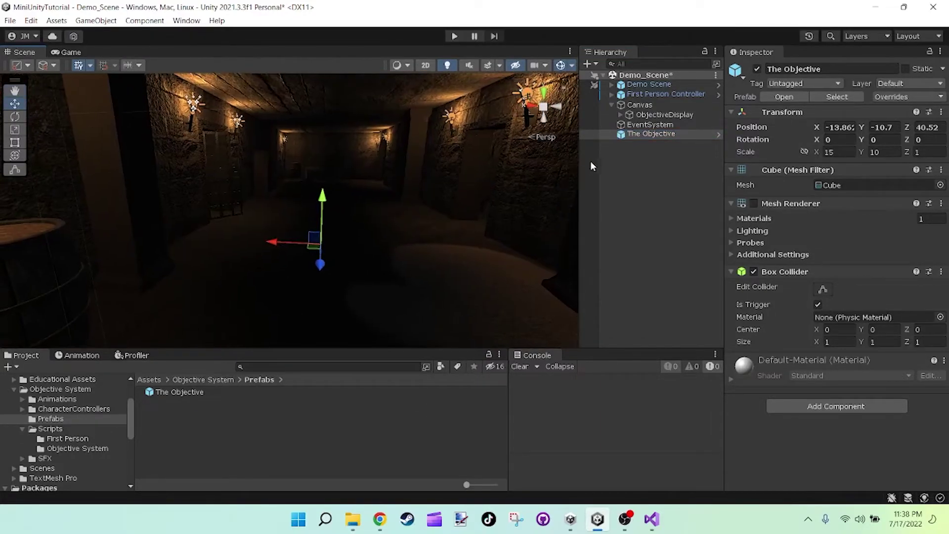
Switch to Objective.cs in Visual Studio and add the directive using UnityEngine.UI; below using UnityEngine;.
click(652, 519)
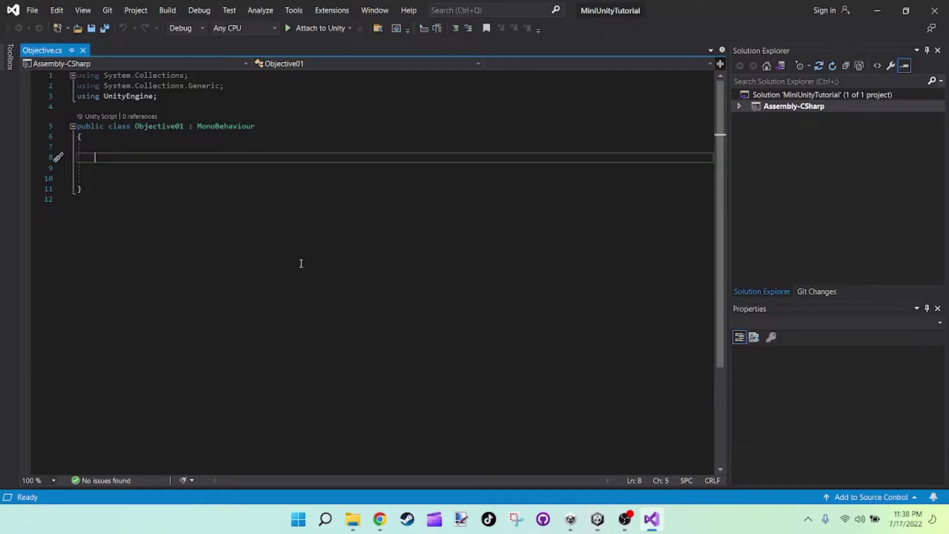
click(186, 97)
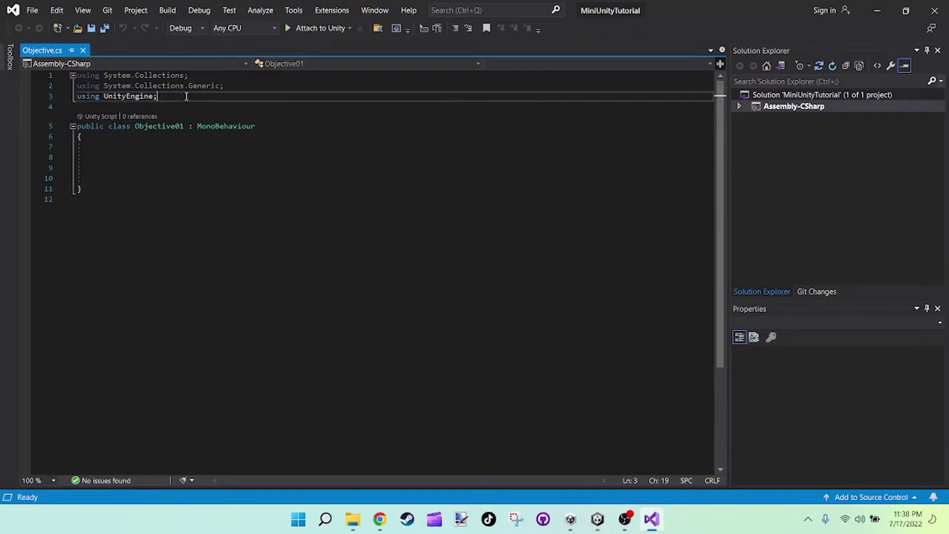
key(Return)
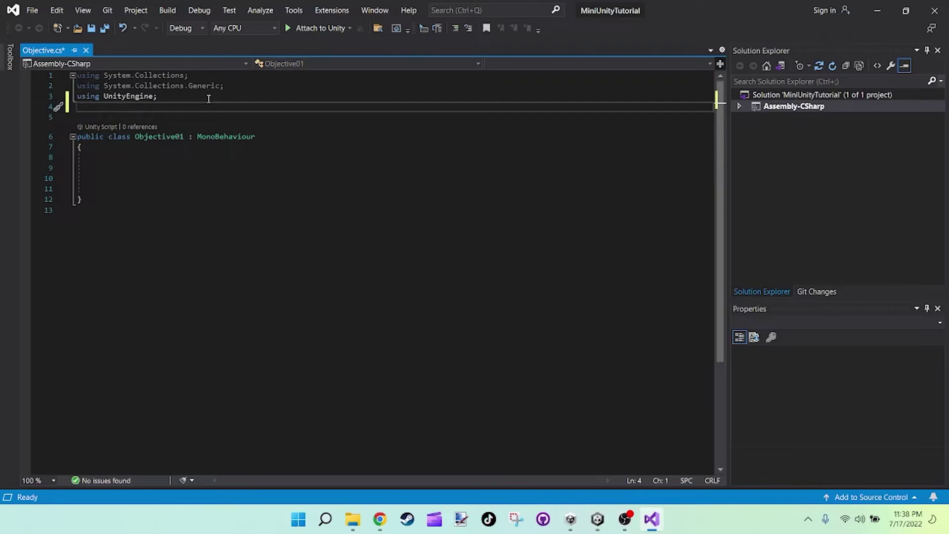
click(168, 96)
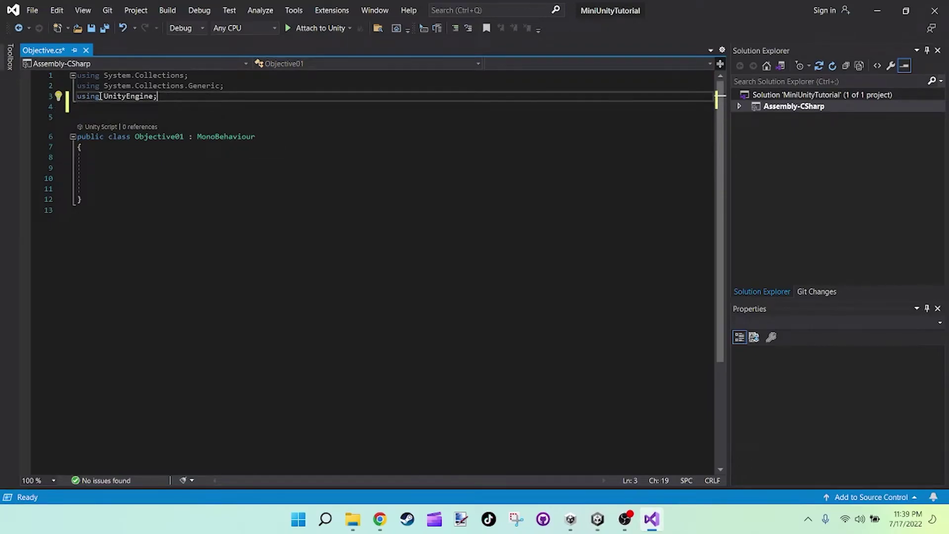
key(Down)
text(using)
key(Caps_Lock)
text(U)
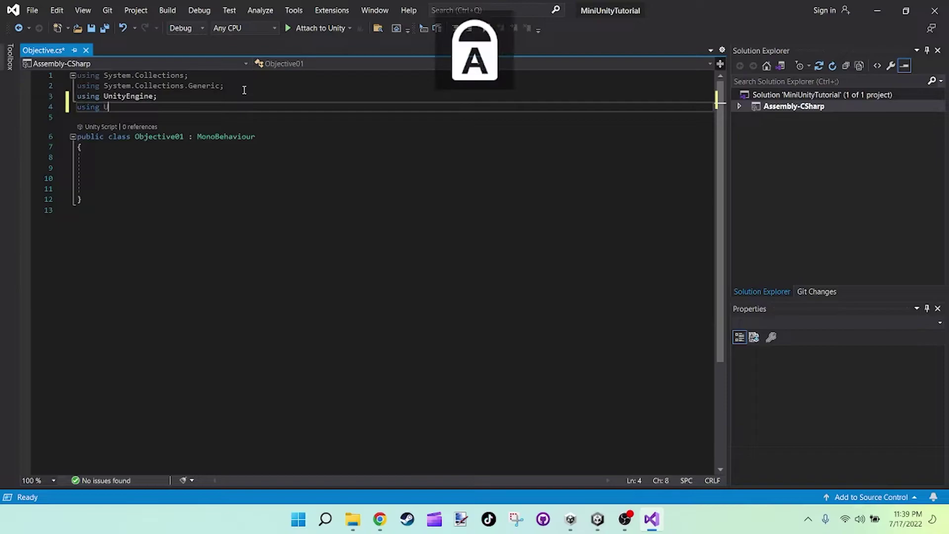
key(Caps_Lock)
text(in)
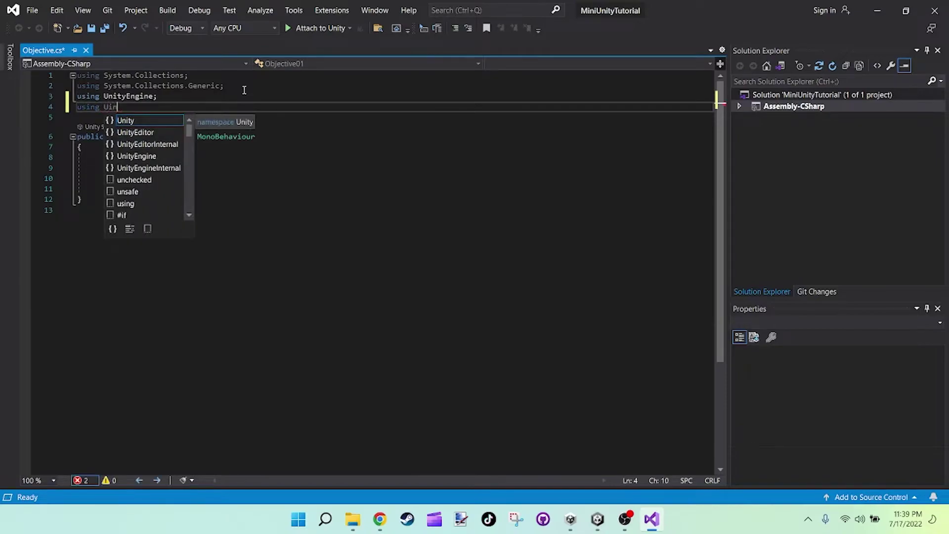
key(Down)
key(Down)
key(Down)
key(Tab)
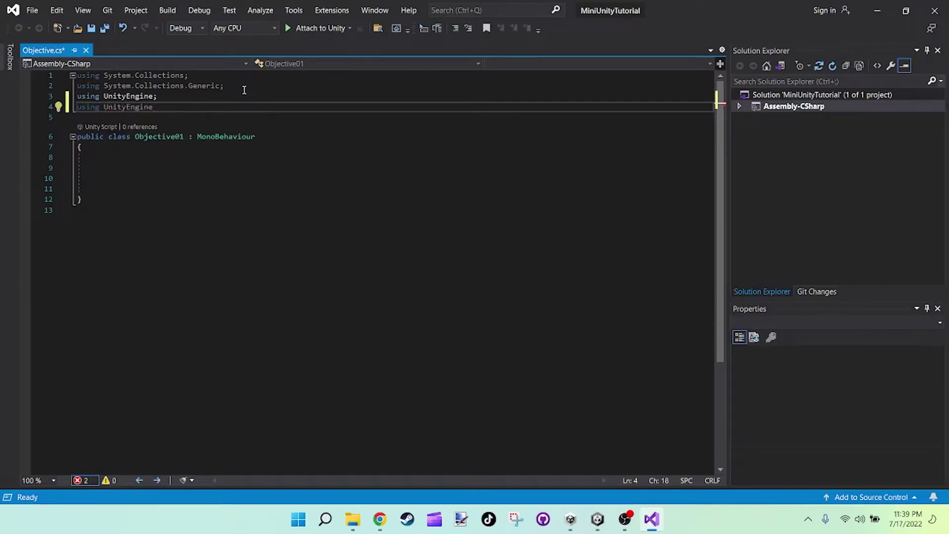
text(.)
key(Caps_Lock)
text(UI)
key(Caps_Lock)
text(;)
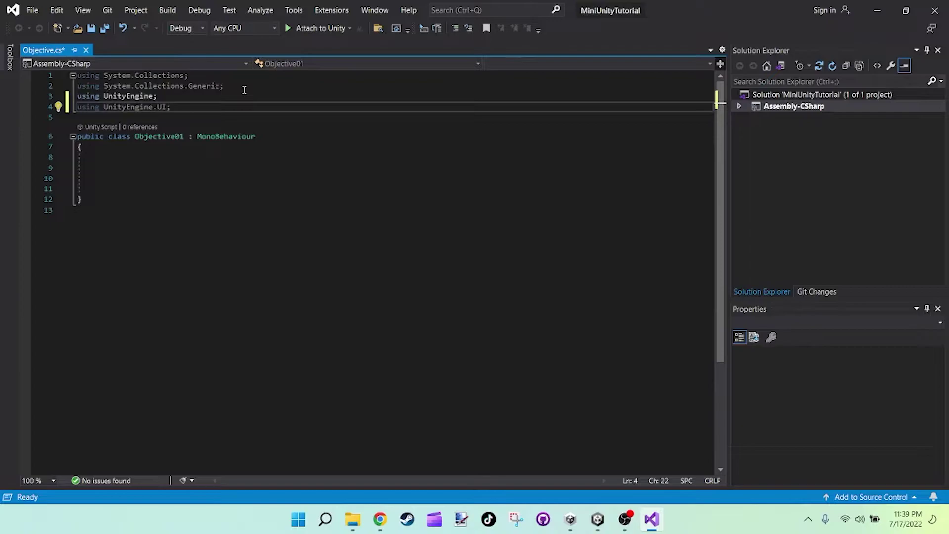
Begin a // comment on line 9 inside the body of the Objective01 class.
key(Down)
key(Down)
key(Down)
key(Down)
key(Down)
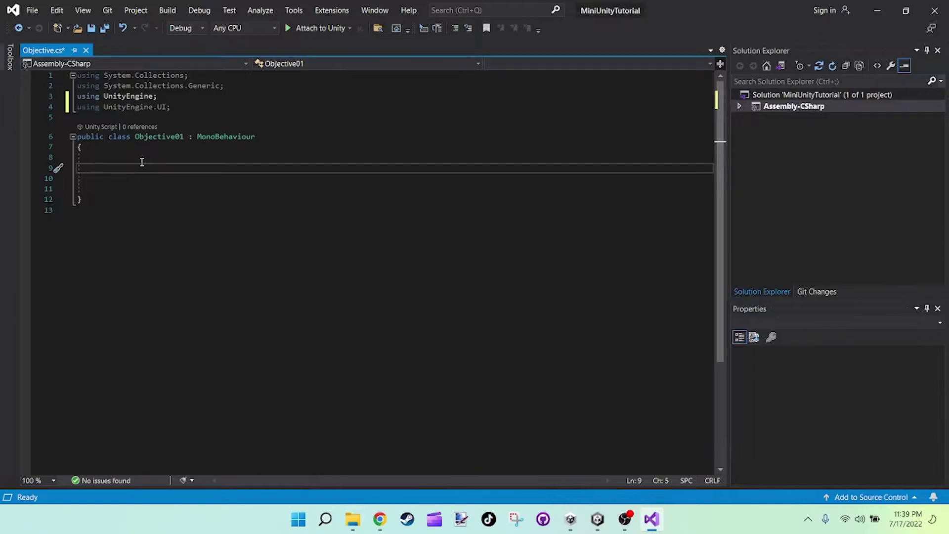
text(//)
key(Caps_Lock)
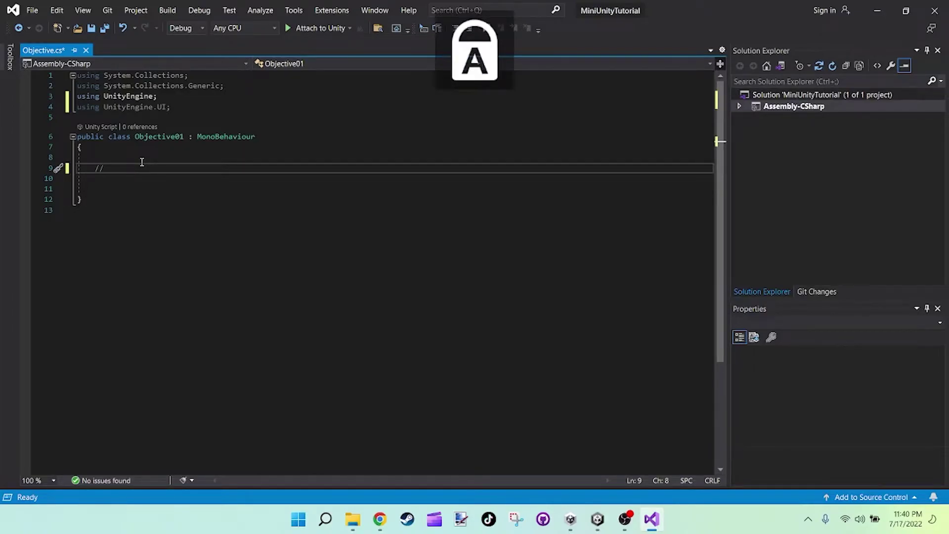
text(R)
key(Caps_Lock)
text(ef)
key(BackSpace)
key(BackSpace)
key(BackSpace)
key(BackSpace)
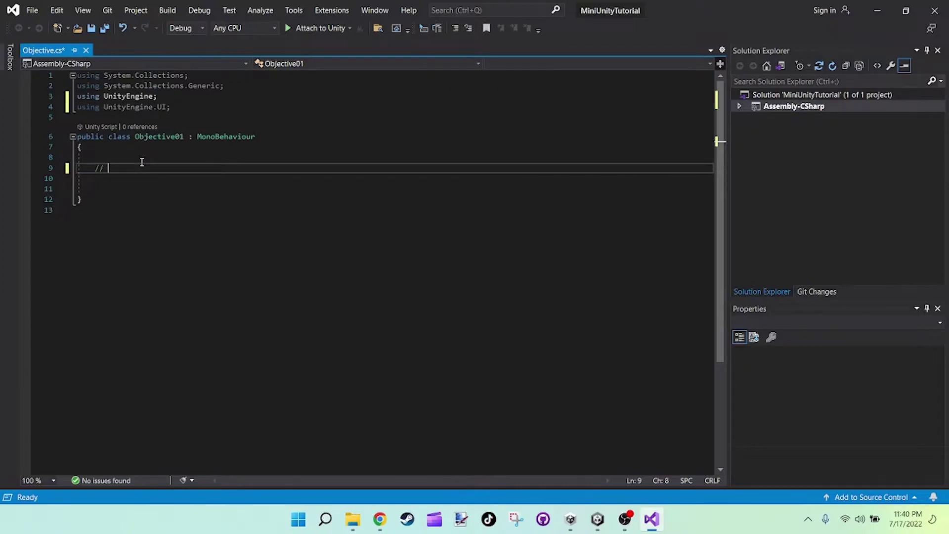
key(Caps_Lock)
text(G)
key(Caps_Lock)
text(ner)
key(BackSpace)
key(BackSpace)
key(BackSpace)
key(BackSpace)
Complete the comment in the Objective01 class as // Public Variables // and add a line below it.
key(Caps_Lock)
text(P)
key(Caps_Lock)
text(ublic)
key(Caps_Lock)
text(V)
key(Caps_Lock)
text(a)
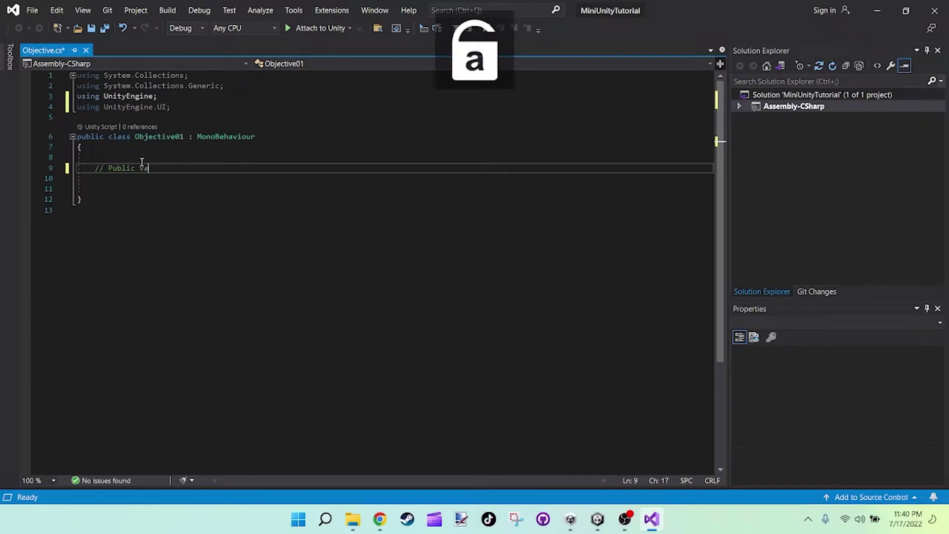
text(riables //)
key(Return)
Begin a public variable declaration on the line below the Public Variables comment.
scroll(290, 246, down, 1)
scroll(297, 279, up, 1)
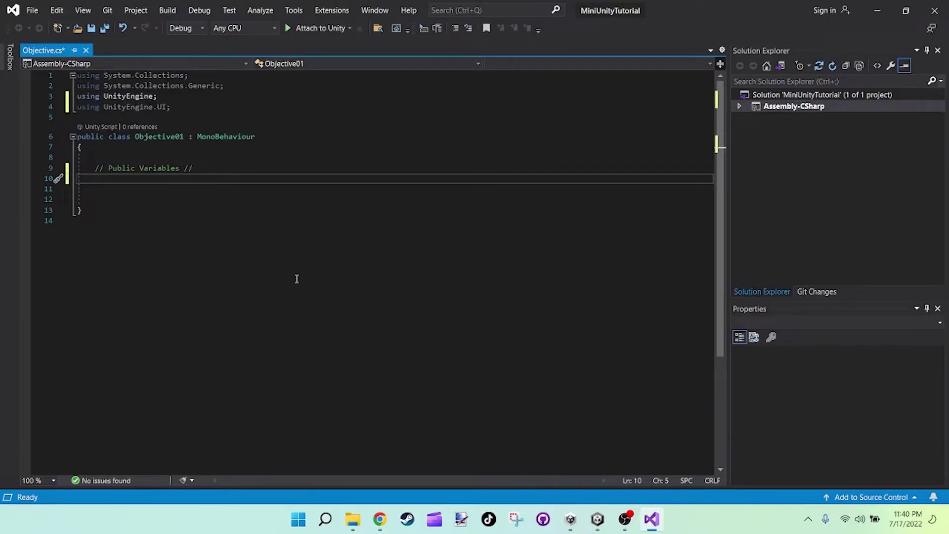
text(public)
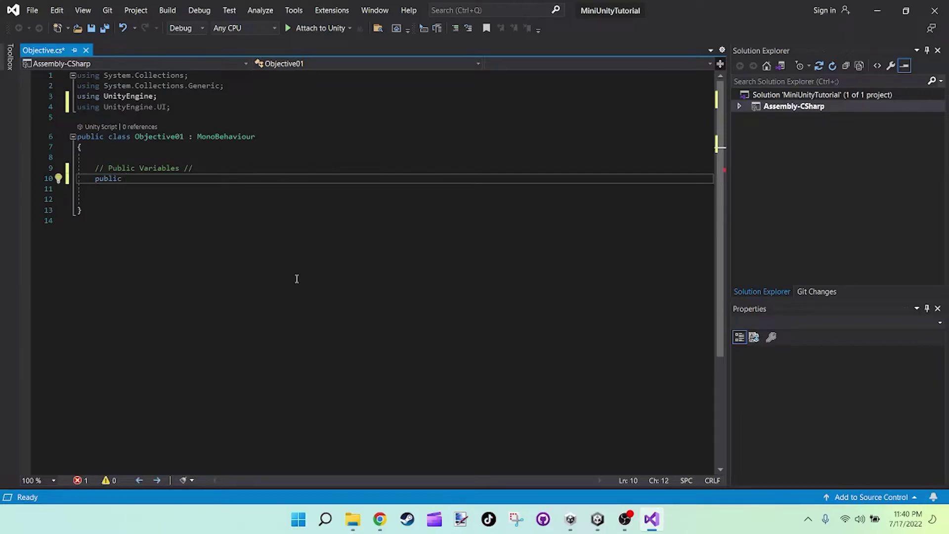
Complete the public declaration under the Public Variables comment as an AudioSource variable named objSFX.
key(Caps_Lock)
text(A)
key(Caps_Lock)
text(udio)
key(Caps_Lock)
text(S)
key(Caps_Lock)
text(ource )
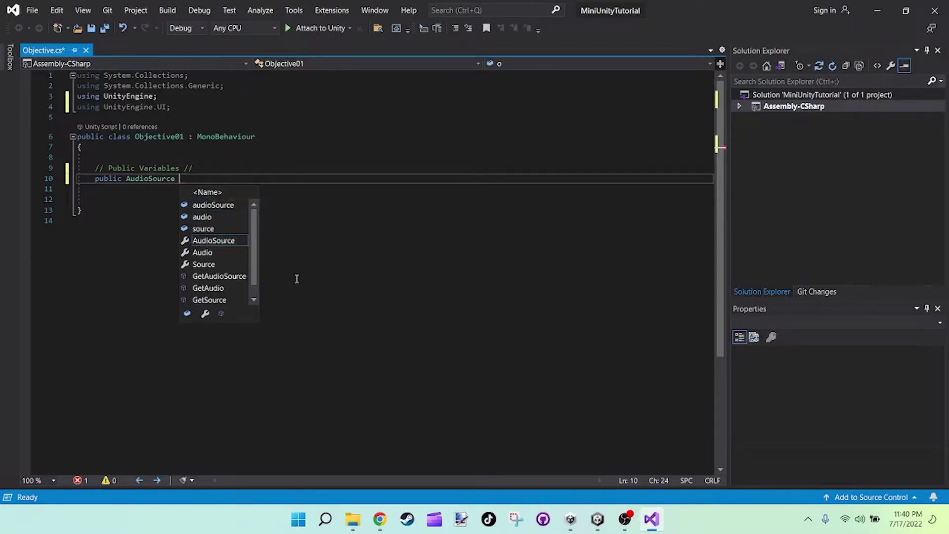
text(obj)
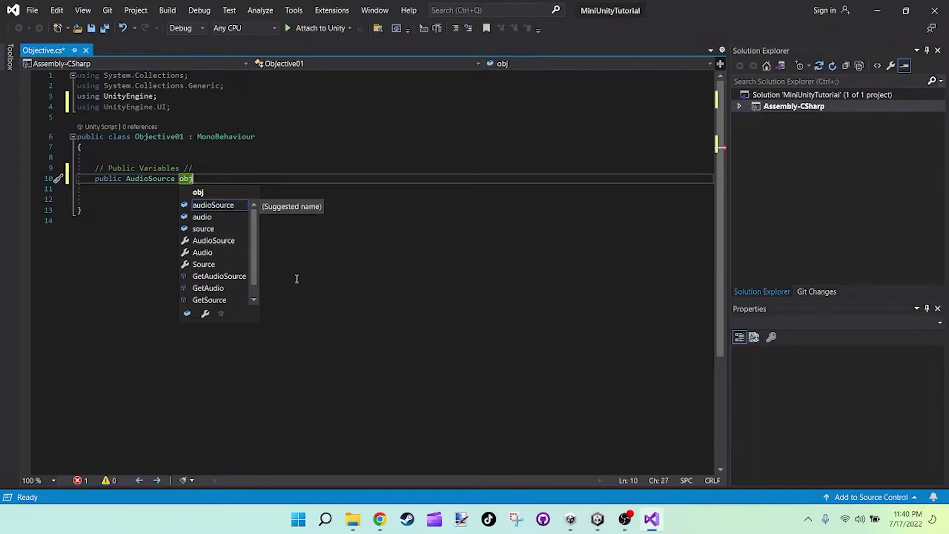
key(Caps_Lock)
text(FX)
key(Caps_Lock)
key(Caps_Lock)
text(S)
key(Caps_Lock)
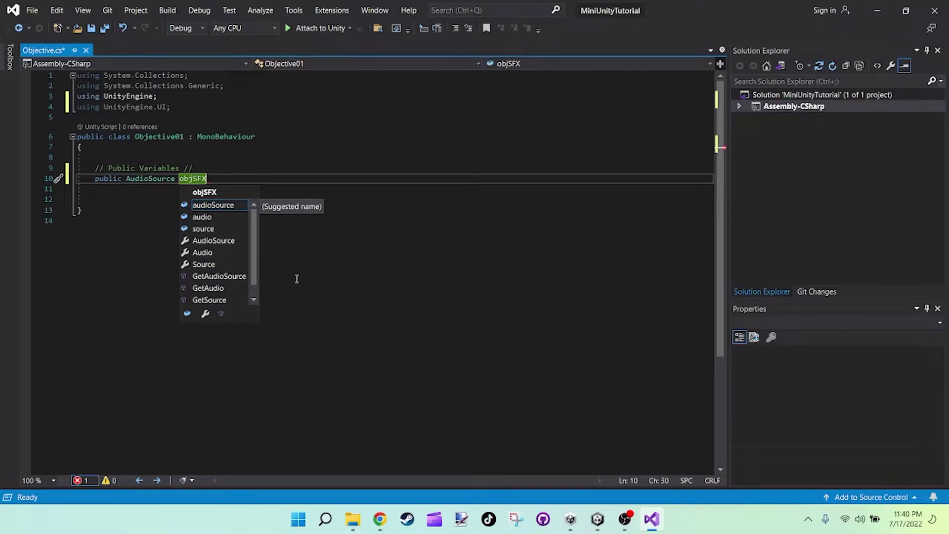
text(;)
key(Return)
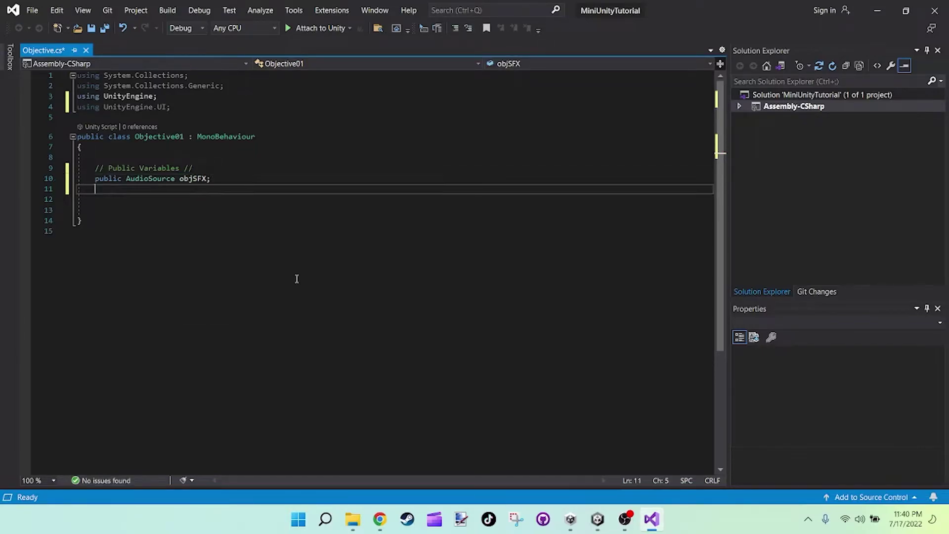
Start a public GameObject declaration below objSFX with the variable name objective.
text(public)
key(Caps_Lock)
text(G)
key(Caps_Lock)
text(ameObject)
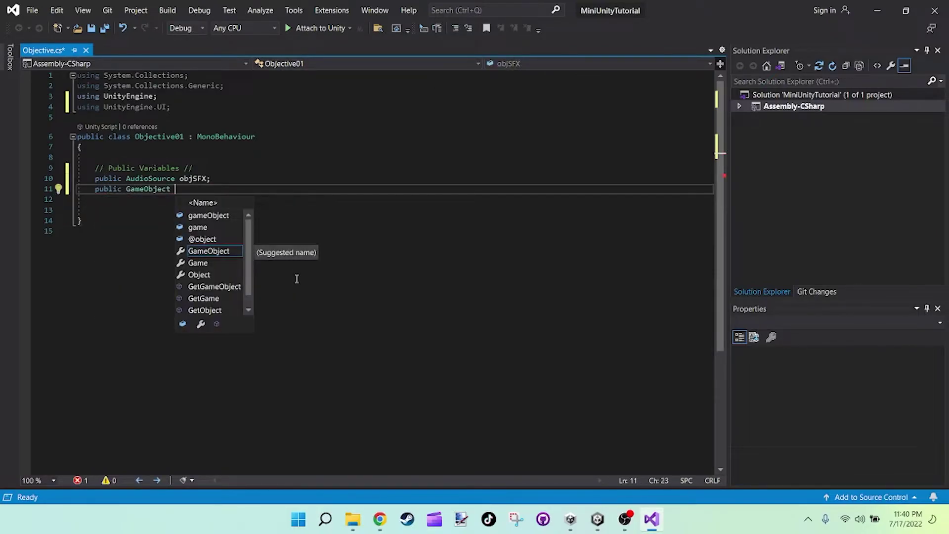
key(Caps_Lock)
key(Caps_Lock)
text(obj)
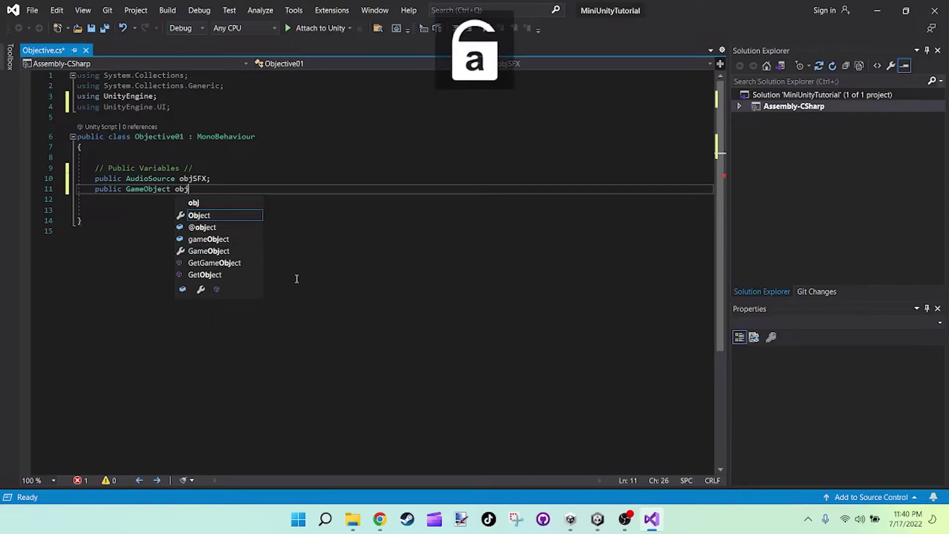
text(ective)
key(Caps_Lock)
text(D)
key(Caps_Lock)
key(BackSpace)
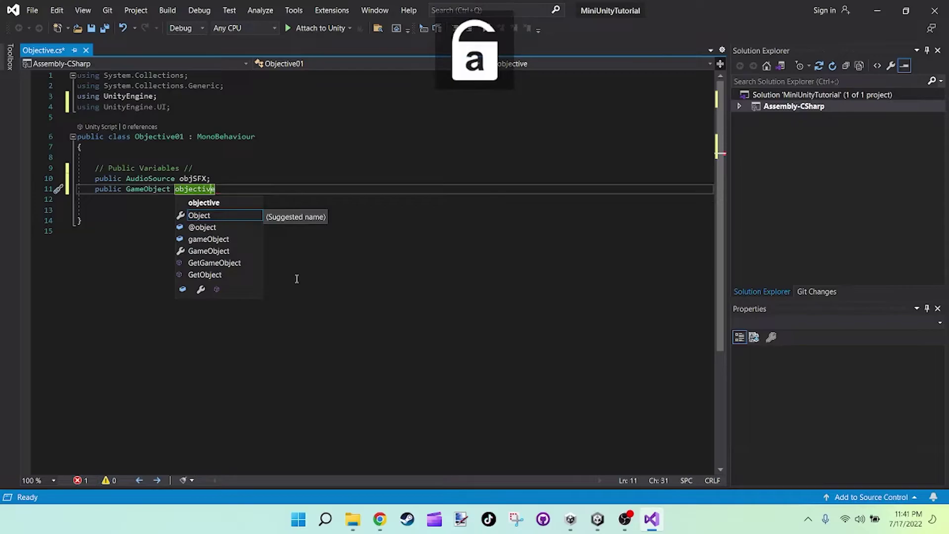
Change the GameObject variable's name to theObjective and end the declaration with a semicolon.
key(Left)
key(Left)
key(Left)
key(Left)
key(Left)
key(Left)
key(Left)
key(Left)
key(BackSpace)
key(Caps_Lock)
key(Caps_Lock)
text(the)
key(Caps_Lock)
text(O)
key(Caps_Lock)
key(Right)
key(Right)
key(Right)
key(Right)
key(Right)
key(Right)
key(Right)
key(Right)
key(Escape)
text(;)
key(Return)
Declare a public GameObject variable named theTrigger below theObjective.
text(p)
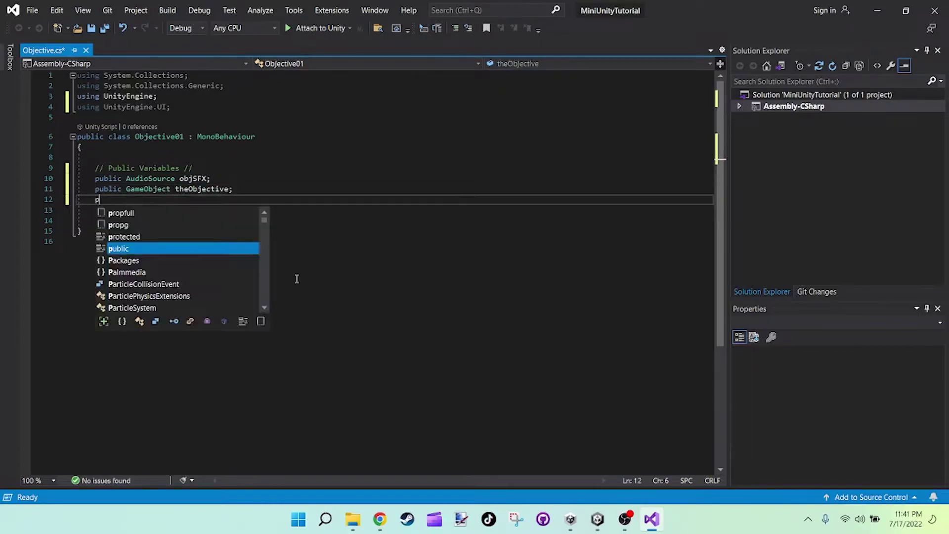
text(ublic)
key(Caps_Lock)
text(G)
key(Caps_Lock)
text(ameObject )
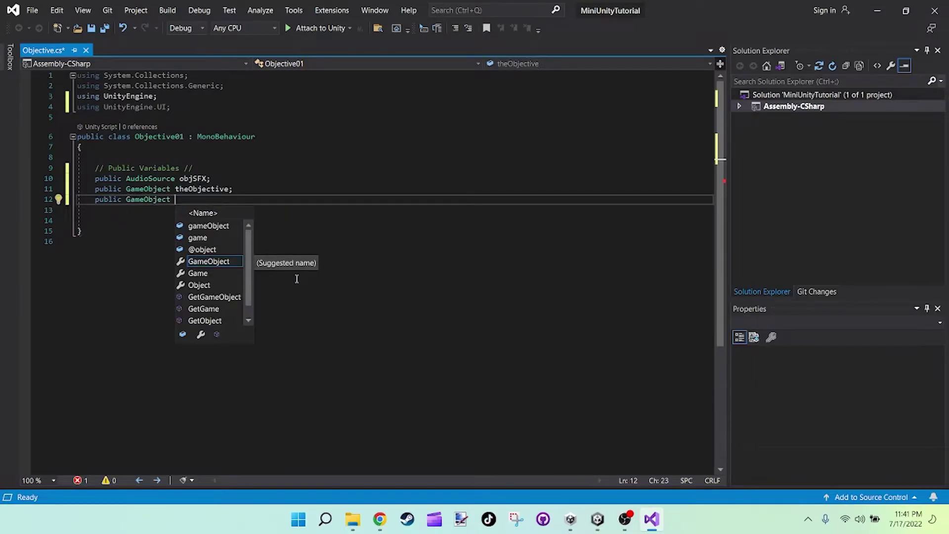
text(the)
key(Caps_Lock)
text(T)
key(Caps_Lock)
text(rigger;)
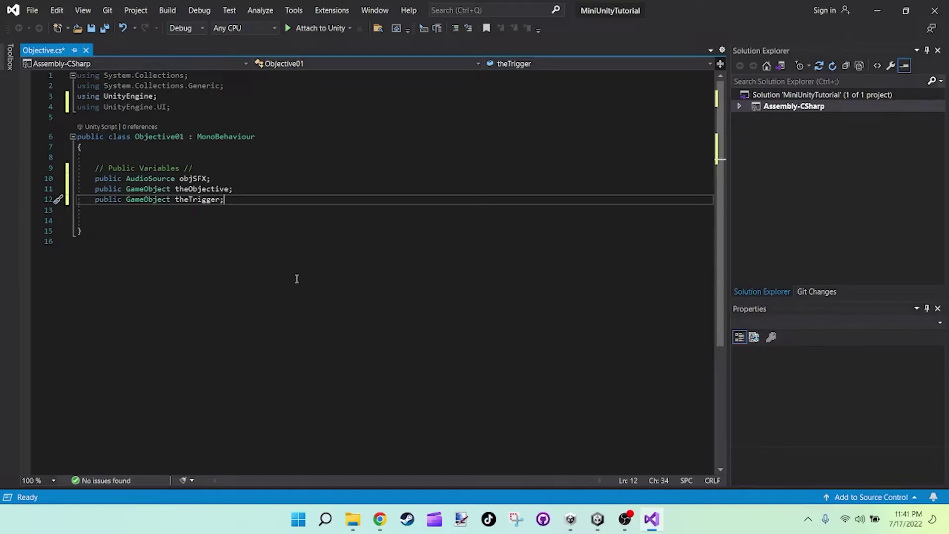
Add a private void OnTriggerEnter(Collider other) method below the public variables, leaving blank lines between them.
key(Return)
key(Return)
key(Return)
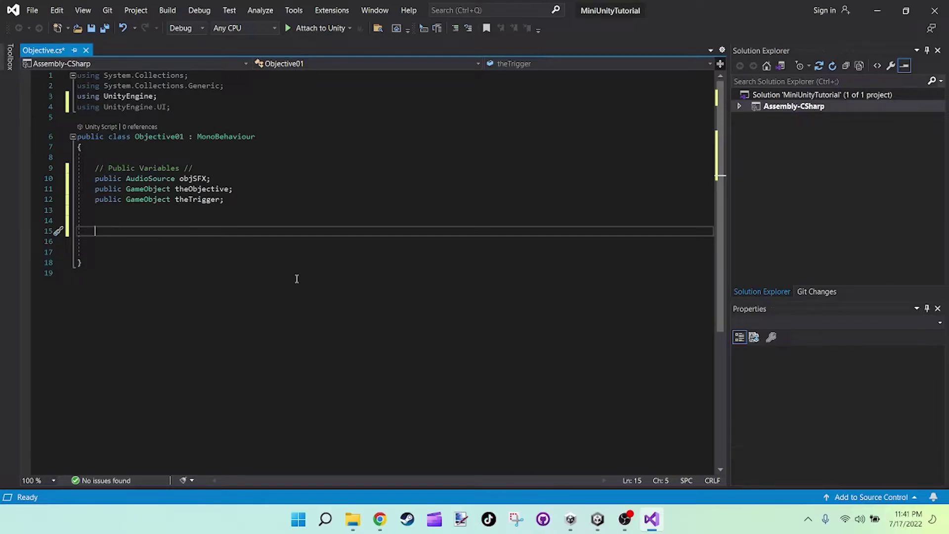
text(private void O)
key(Caps_Lock)
text(nt)
text(Trih)
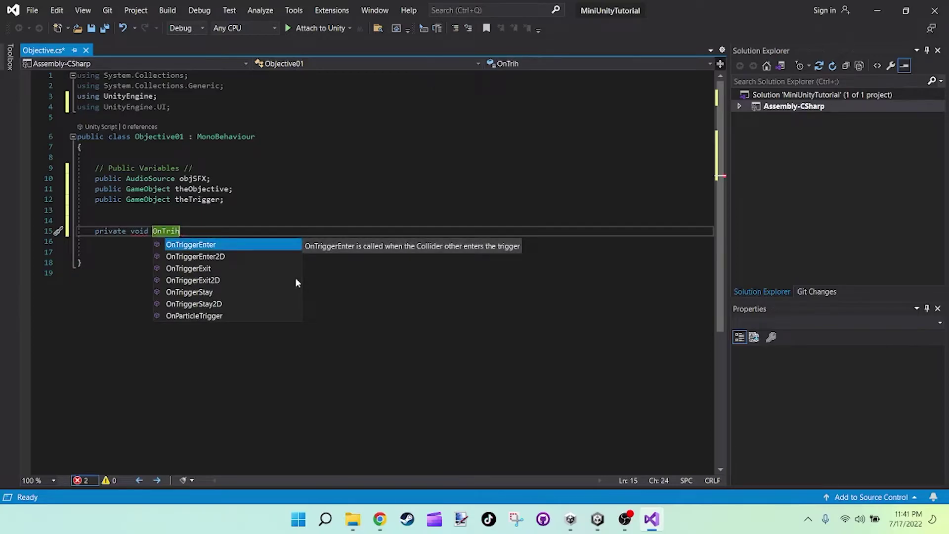
key(Tab)
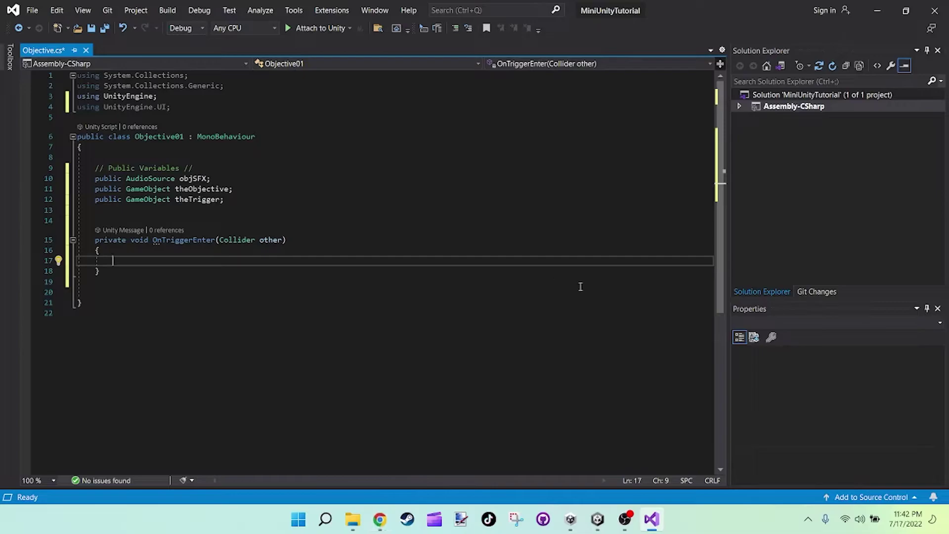
Switch to the Unity editor and set the First Person Controller's tag to Player.
click(597, 518)
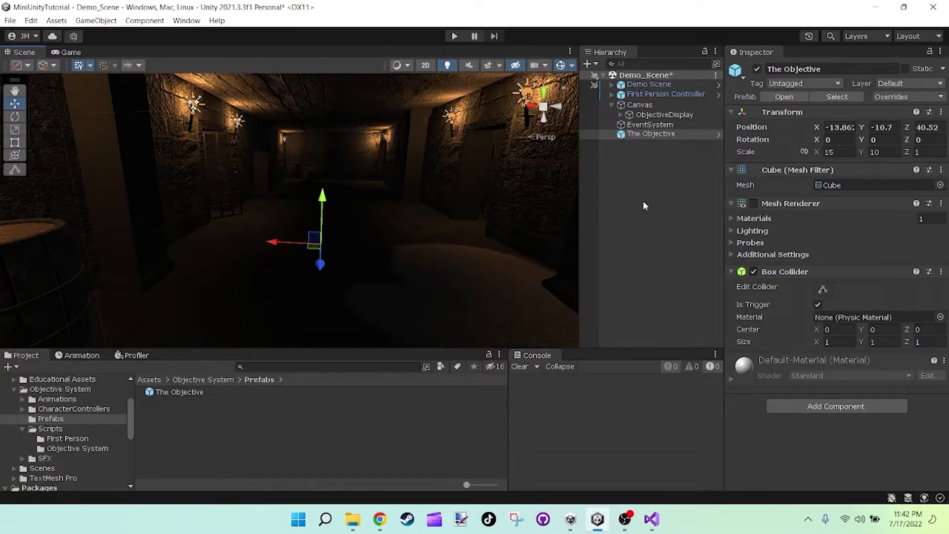
click(662, 94)
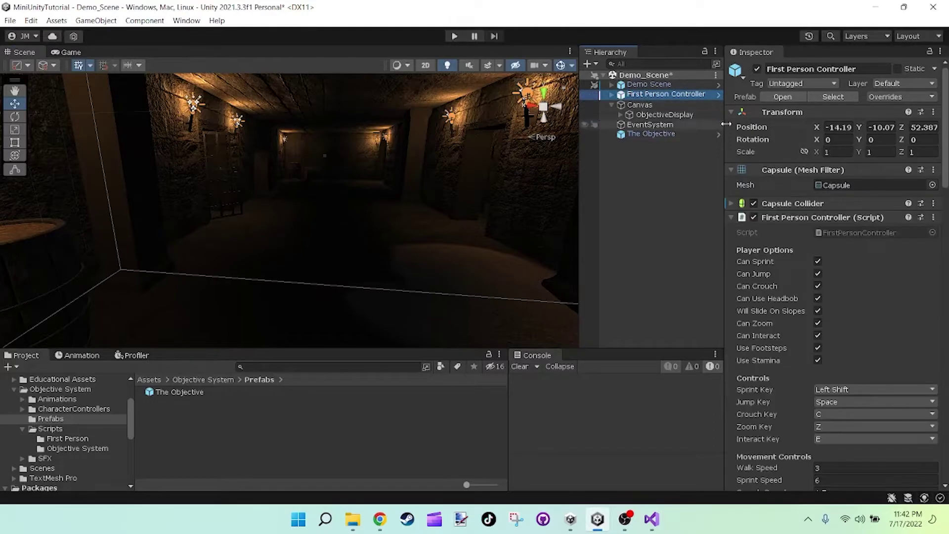
click(786, 85)
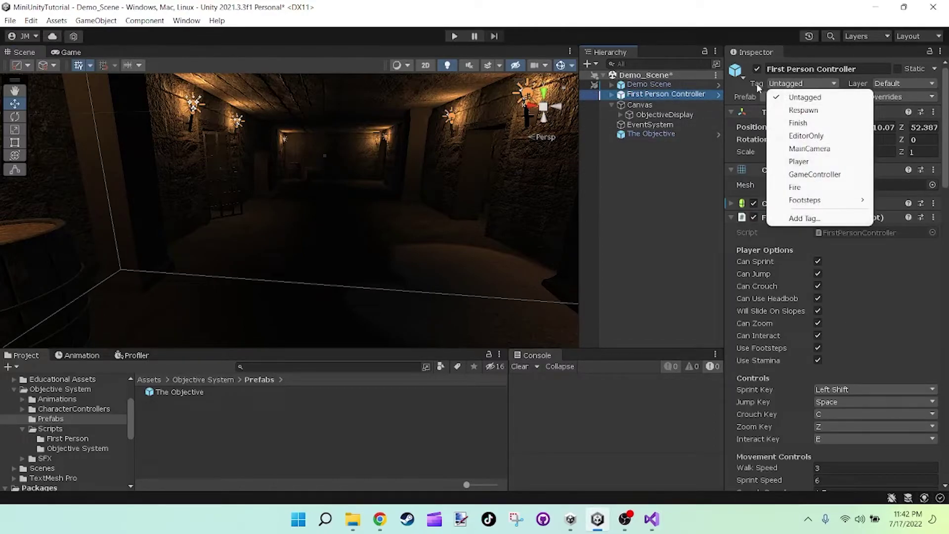
click(799, 162)
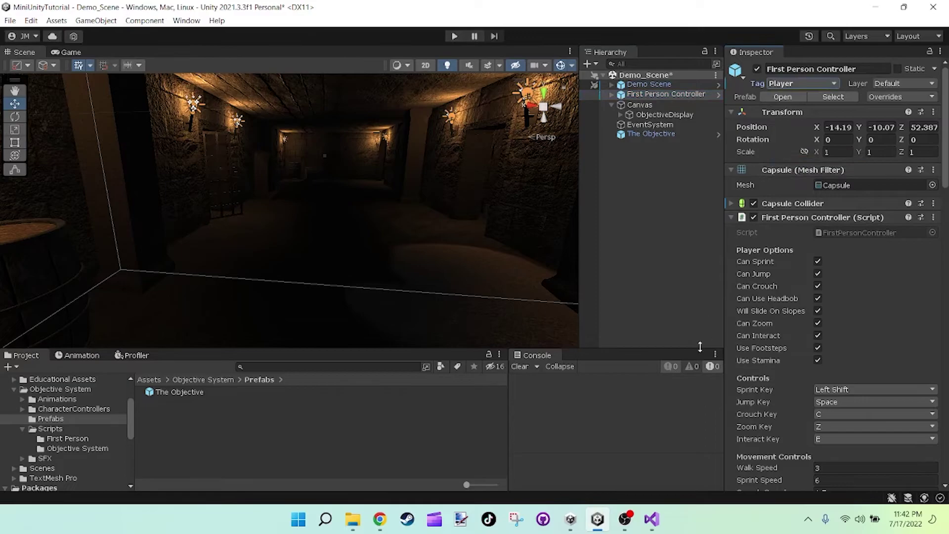
click(786, 84)
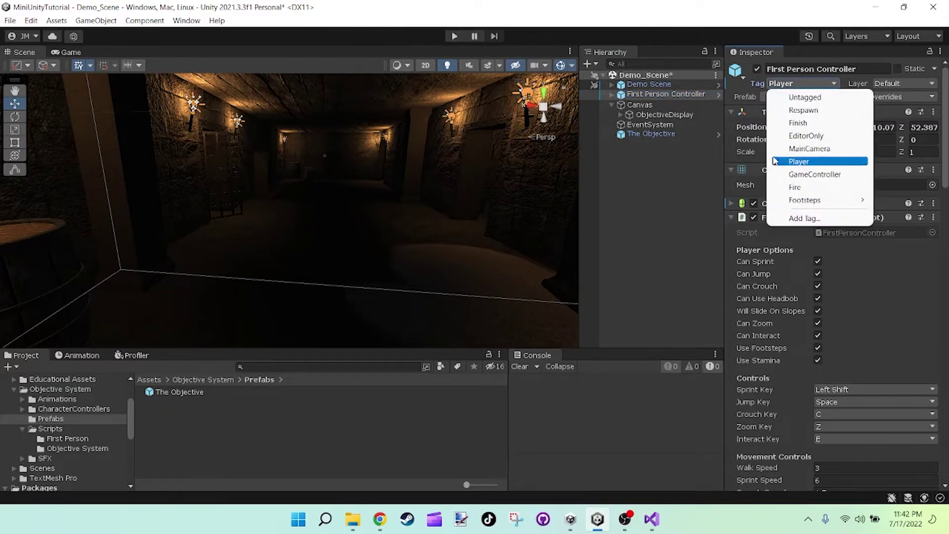
click(777, 85)
click(760, 85)
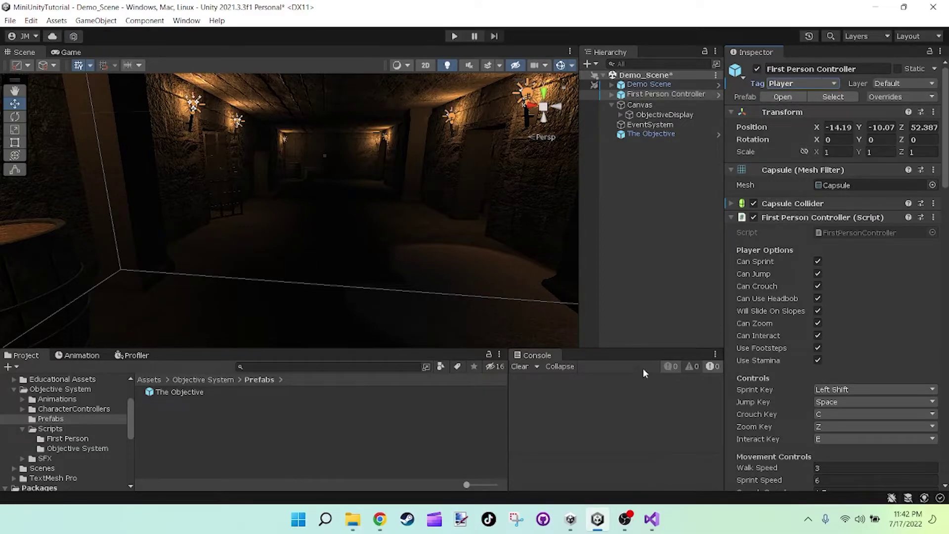
Return to Visual Studio and add an if (other.CompareTag("Player")) block with braces inside OnTriggerEnter.
click(651, 519)
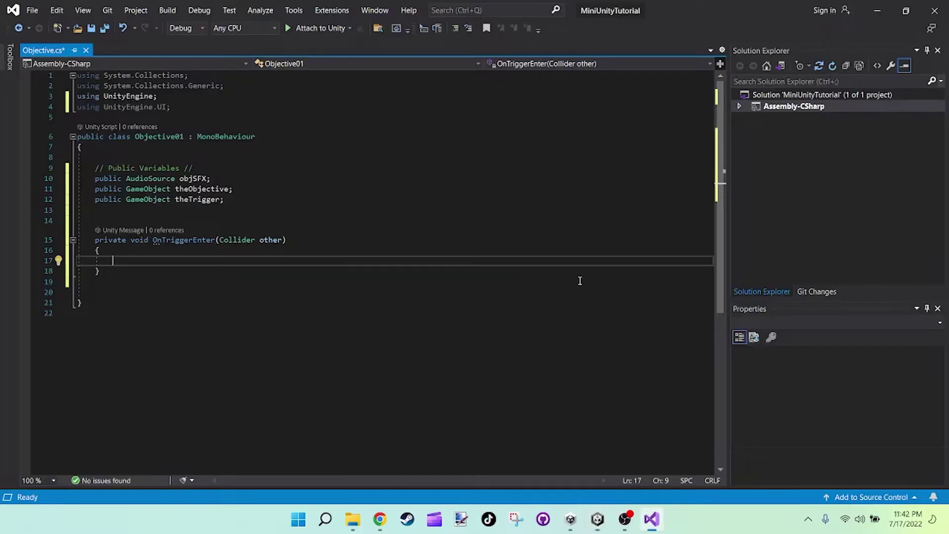
text(if()
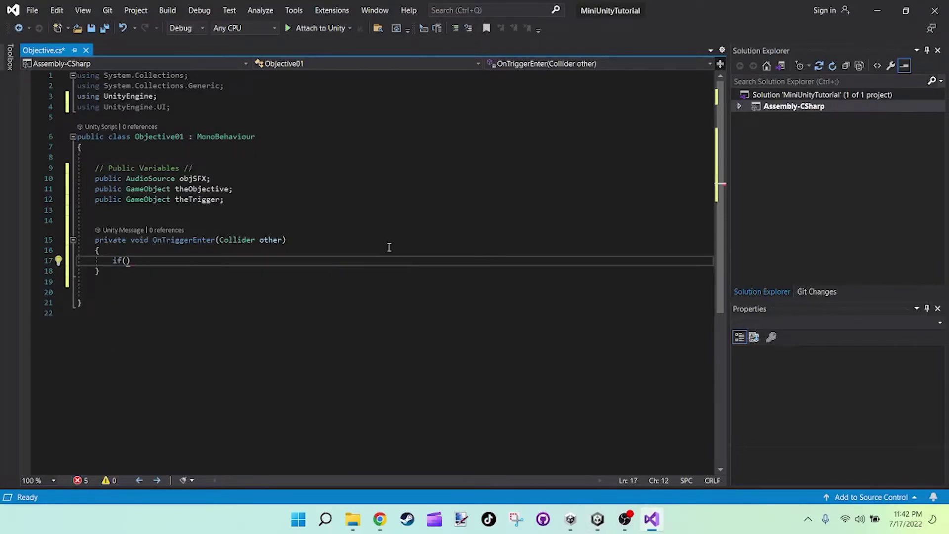
text(other.)
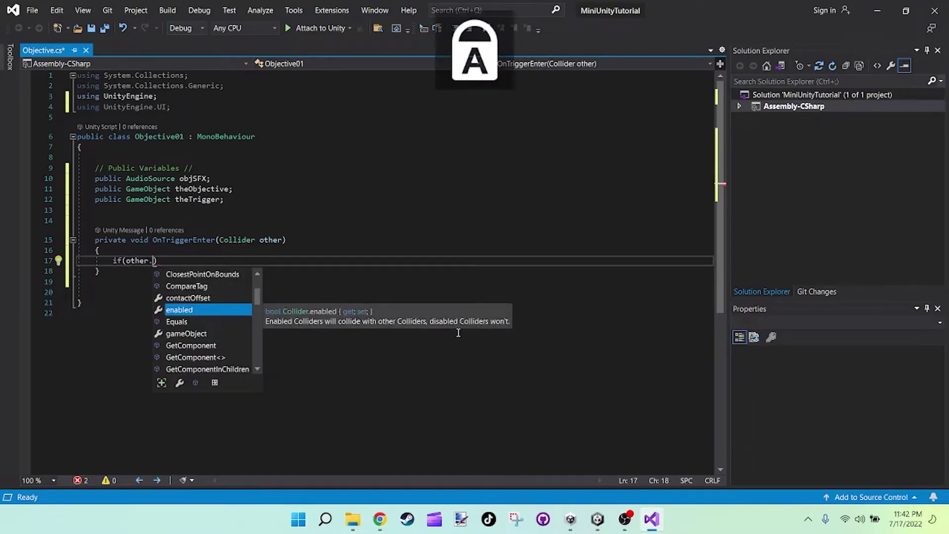
text(Co)
key(Tab)
text((")
key(Caps_Lock)
text(P)
key(Caps_Lock)
text(layer)
key(End)
text({)
key(Return)
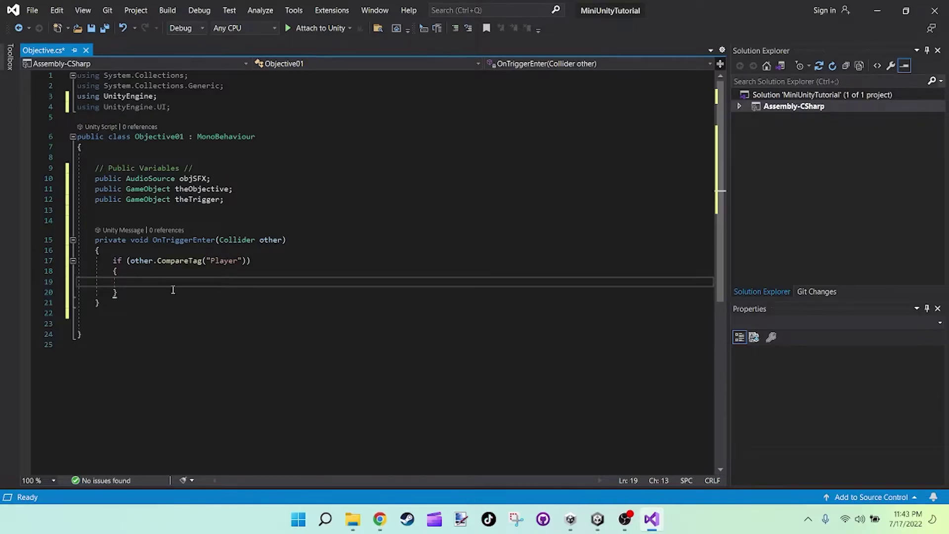
Replace the empty braces under the if condition with the indented statement StartCoroutine(missionObj());.
drag(128, 296, 114, 272)
key(BackSpace)
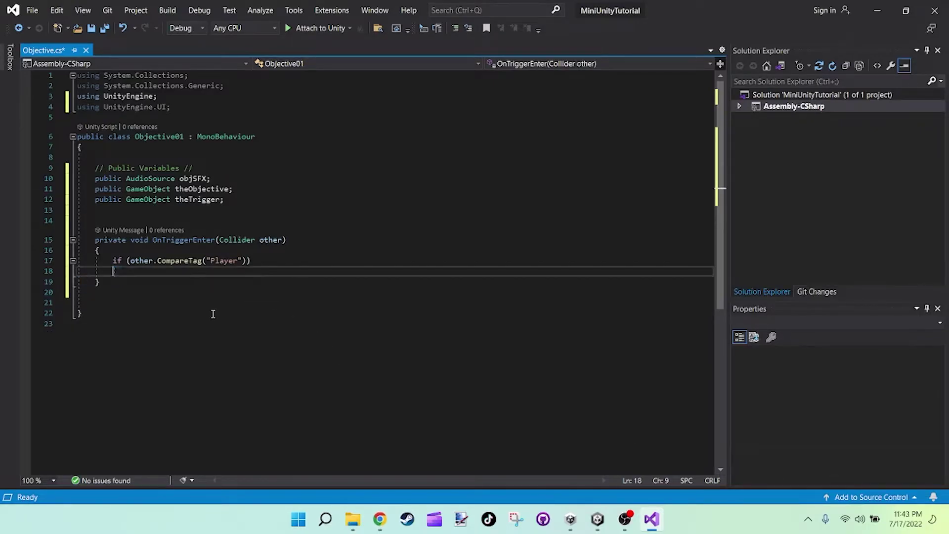
key(Tab)
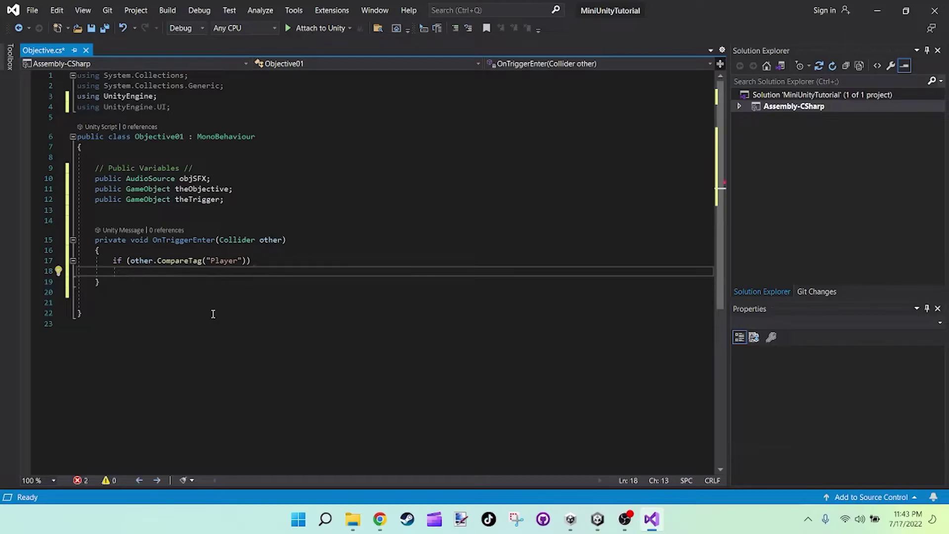
text(StartCoroutine()
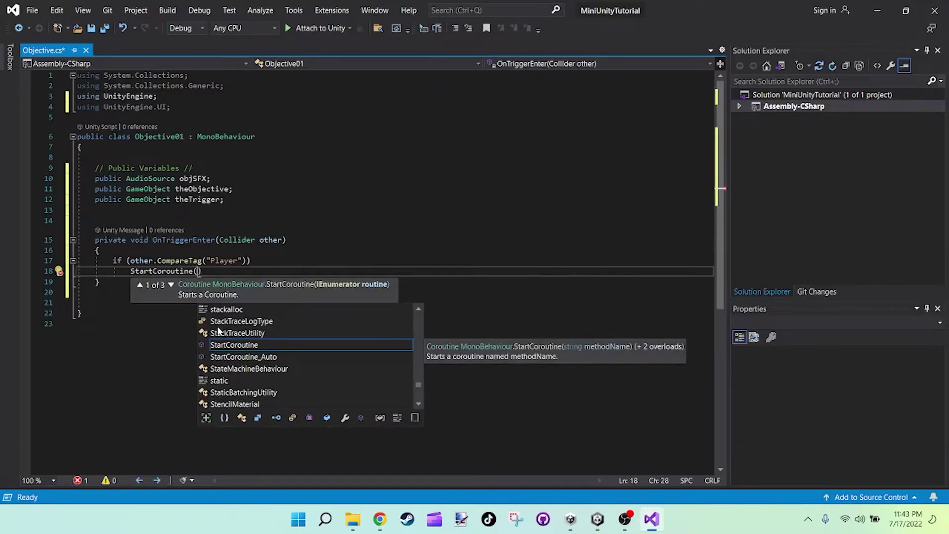
text(mission)
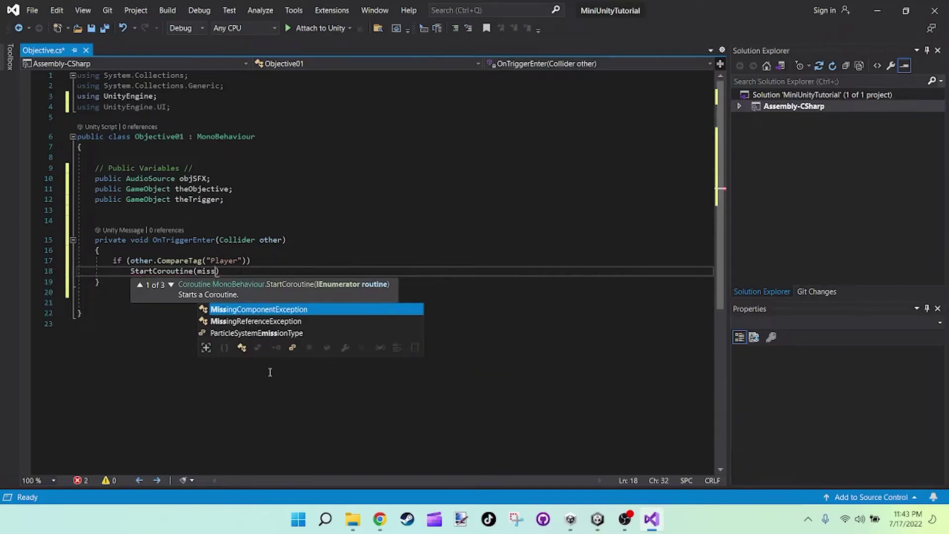
key(Caps_Lock)
text(O)
key(Caps_Lock)
text(bj)
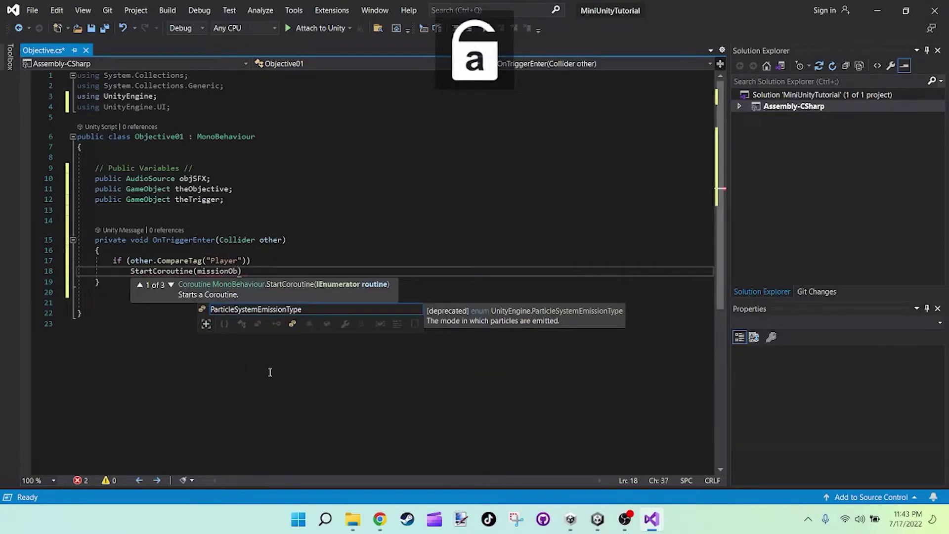
text((()
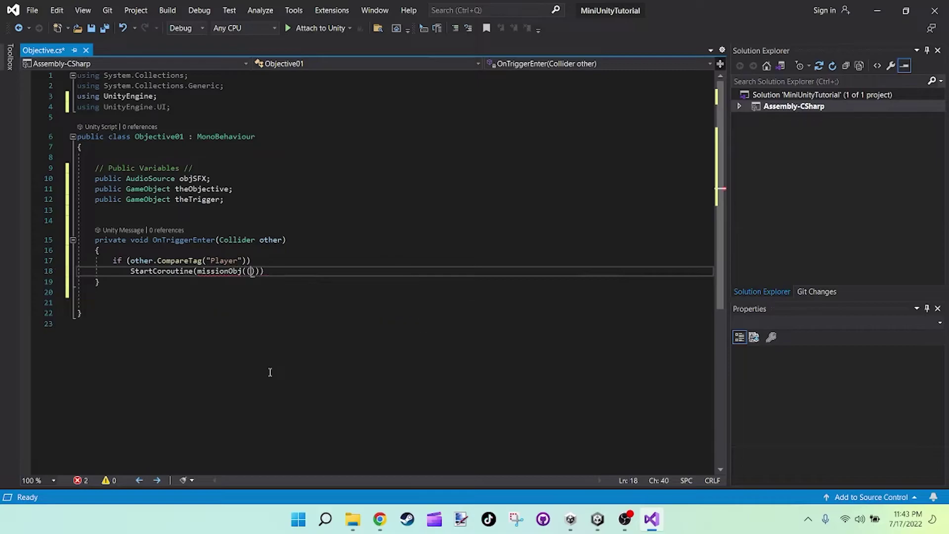
key(BackSpace)
key(Right)
key(Right)
key(Right)
key(Left)
text(;)
Start a private IEnumerator declaration on a new line below the OnTriggerEnter method, leaving a blank line between them.
key(Down)
key(Return)
key(Return)
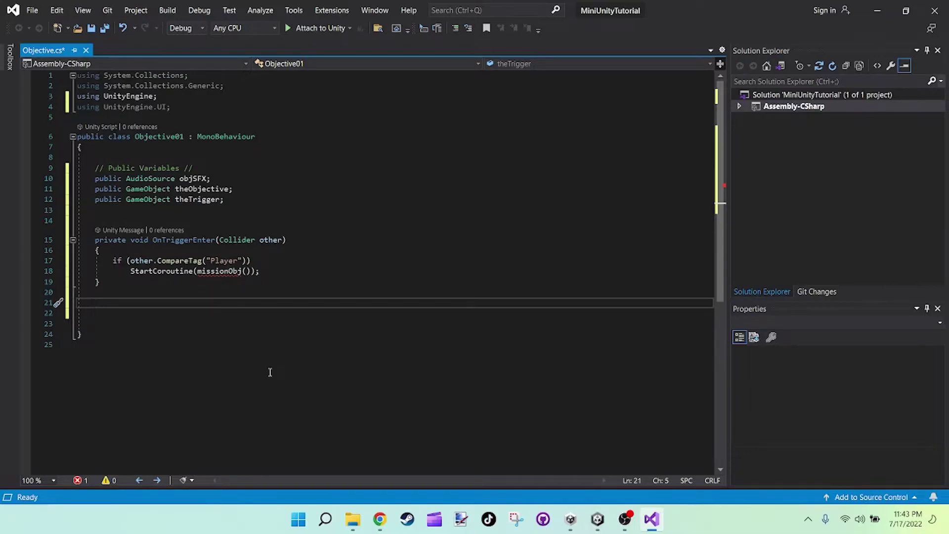
text(pr)
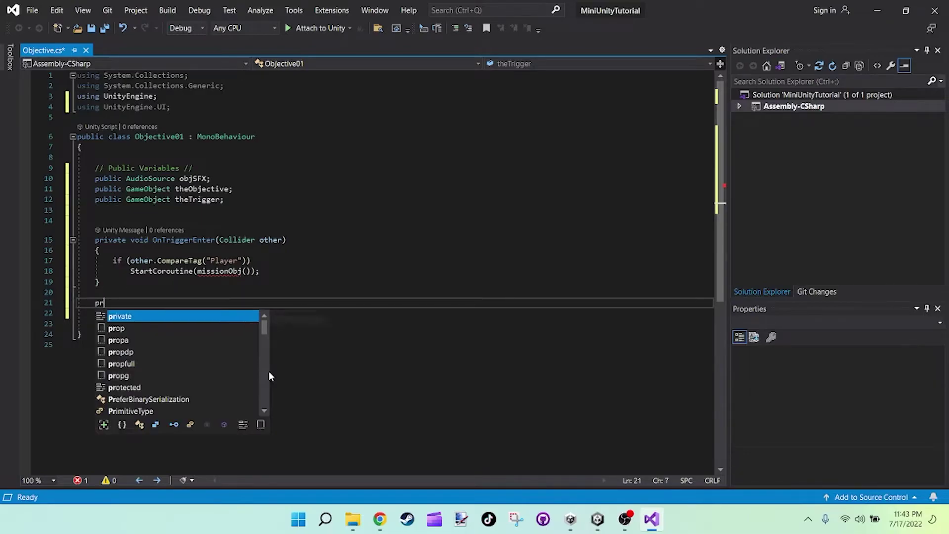
key(Tab)
text(I)
key(Caps_Lock)
text(E)
key(Caps_Lock)
text(numerator)
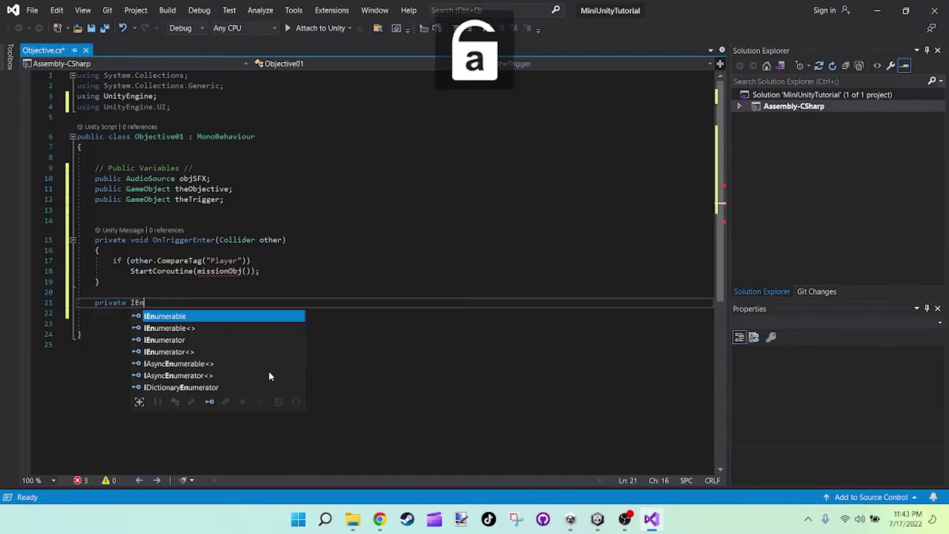
key(Down)
key(Down)
key(Tab)
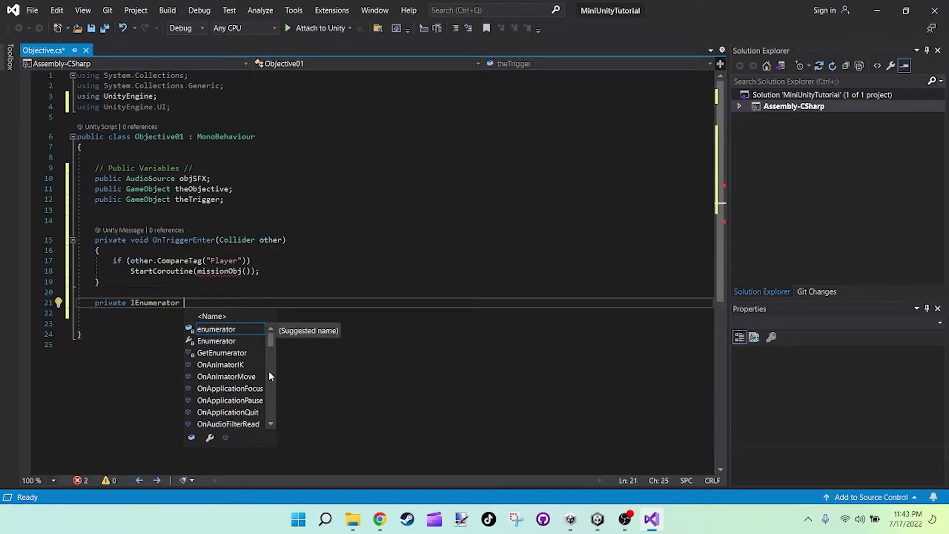
Name the IEnumerator method missionObj() and give it an empty body in braces.
text(missio)
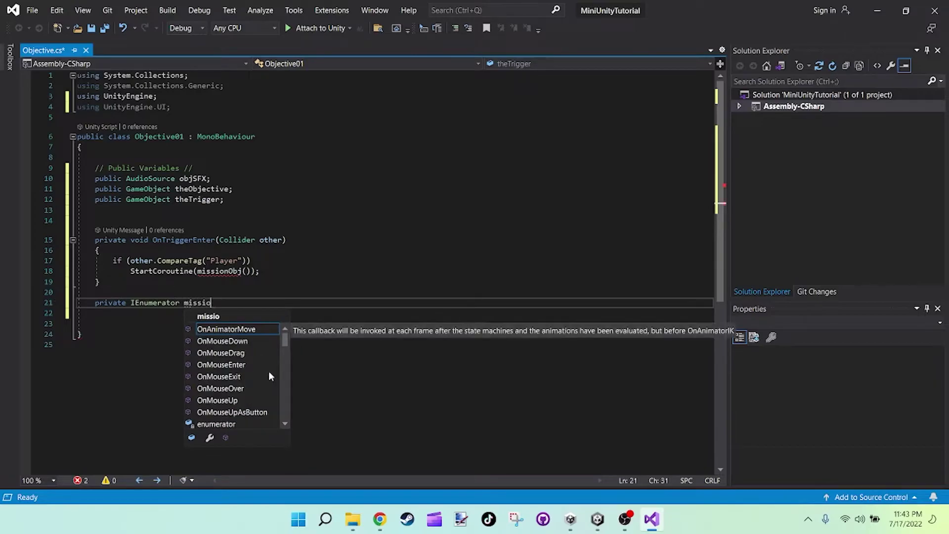
text(nObj)
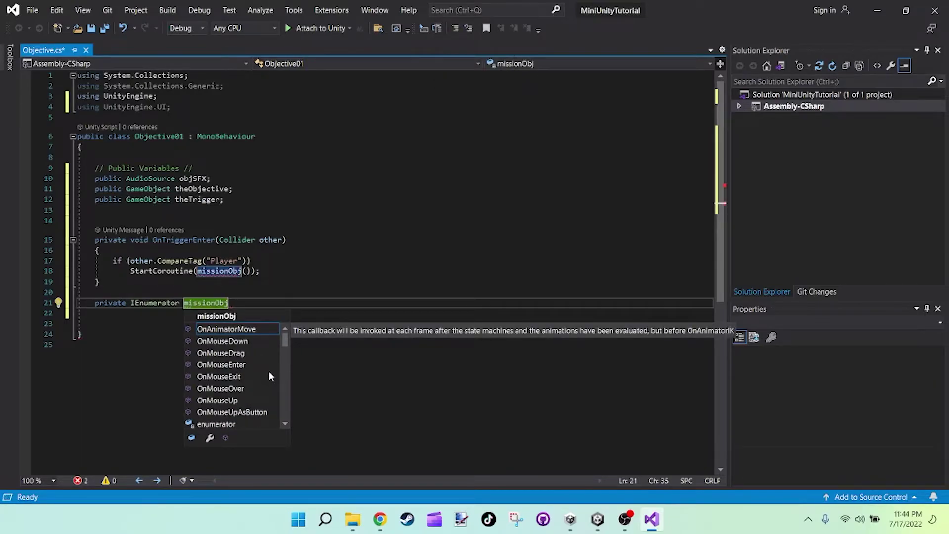
text(()
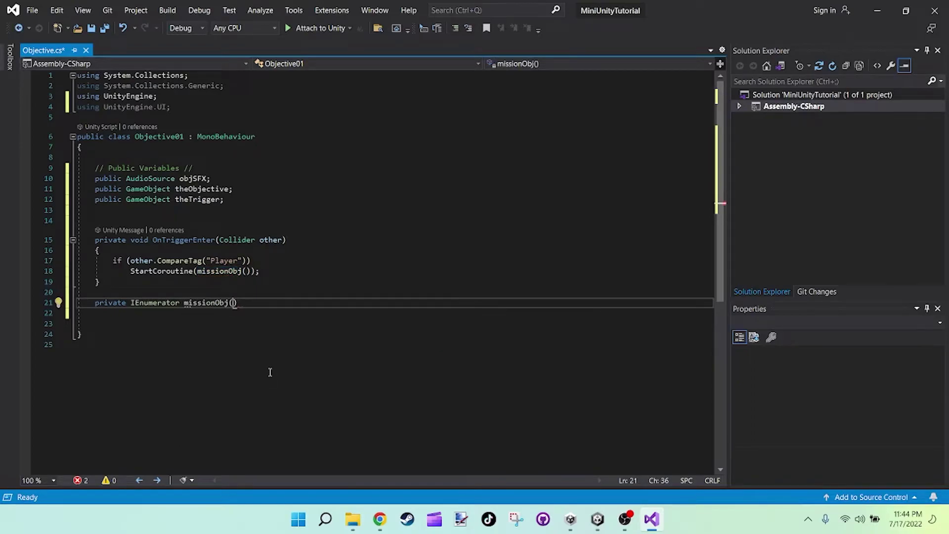
text())
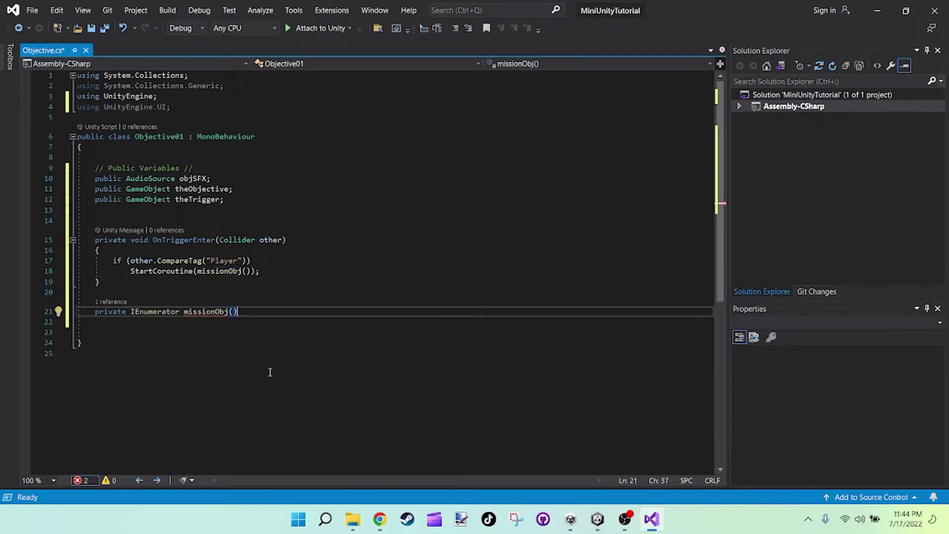
text( {)
key(Return)
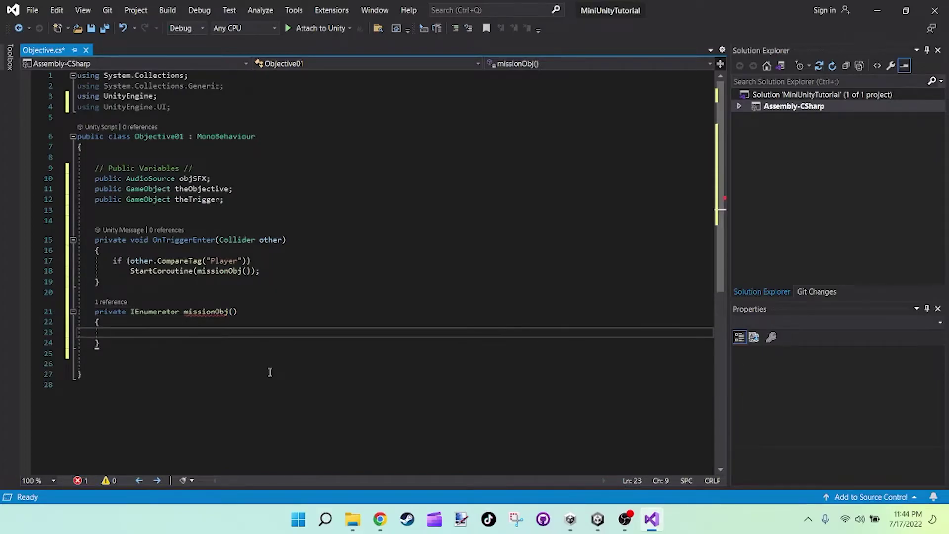
Compare the missionObj name in the StartCoroutine call with the name in the IEnumerator declaration.
drag(197, 273, 241, 273)
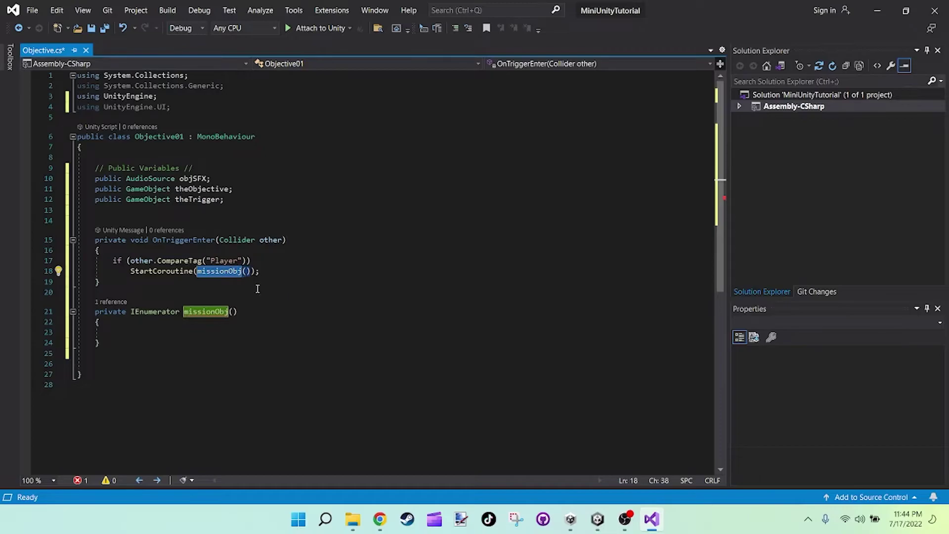
click(259, 281)
click(184, 311)
drag(184, 312, 227, 311)
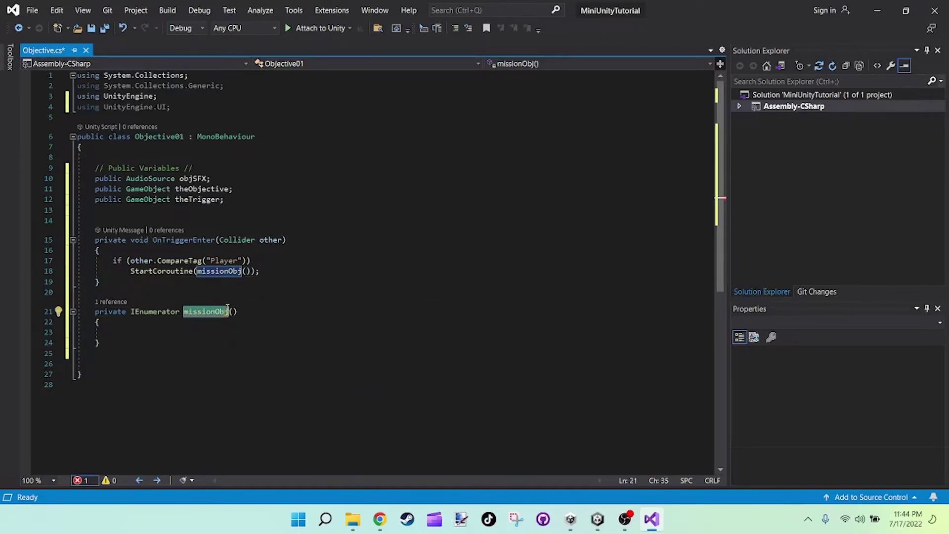
Add the statement objSFX.Play(); inside the missionObj body, followed by a new line.
click(162, 332)
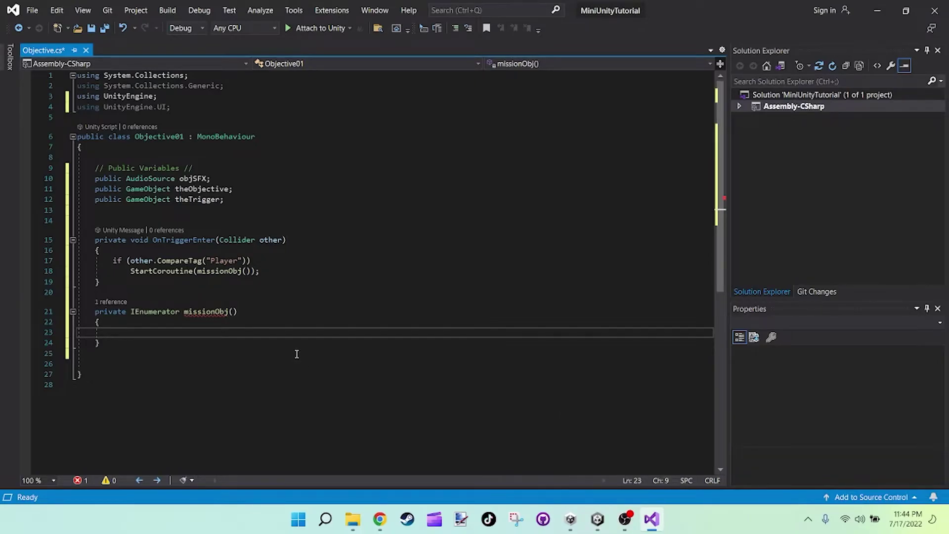
text(objSFX)
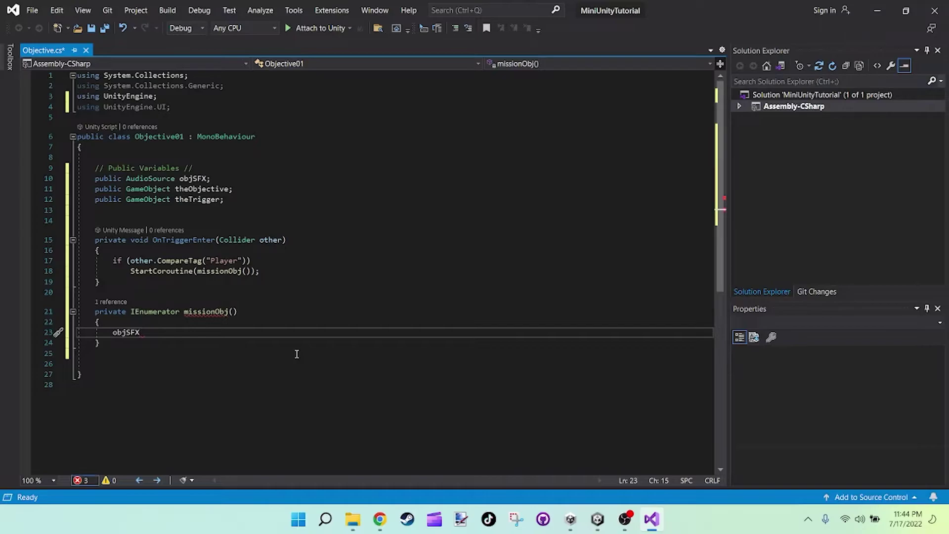
key(Caps_Lock)
text(.Play();)
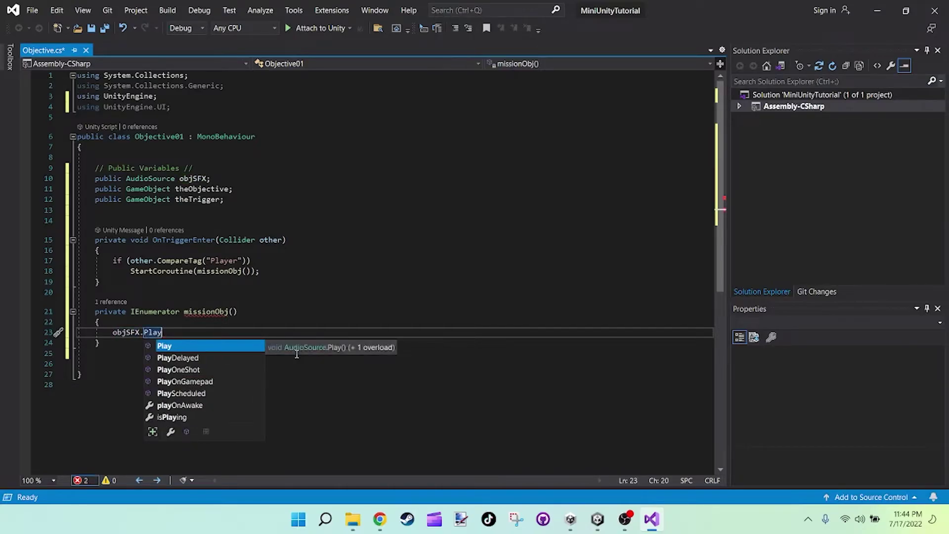
key(Return)
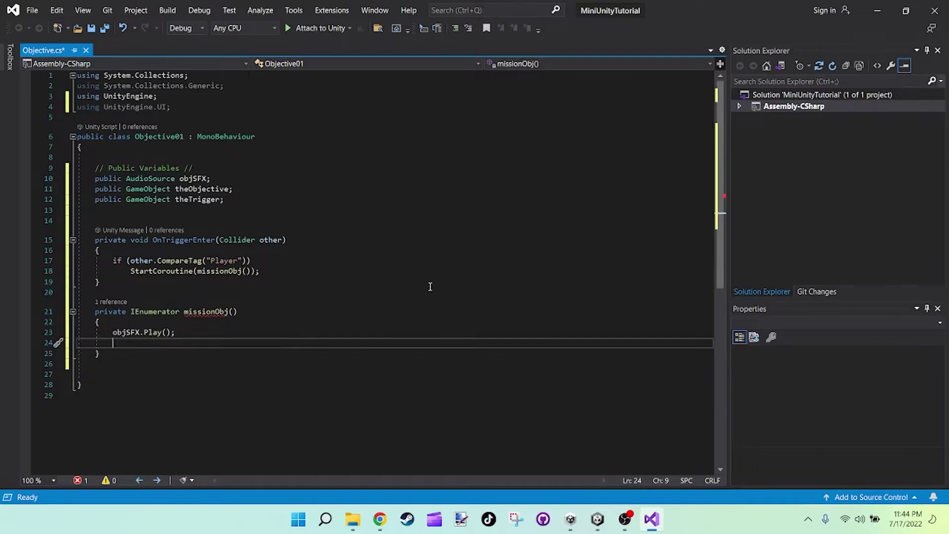
Write theObjective.GetComponent<Text>().text on the line below objSFX.Play();.
text(the)
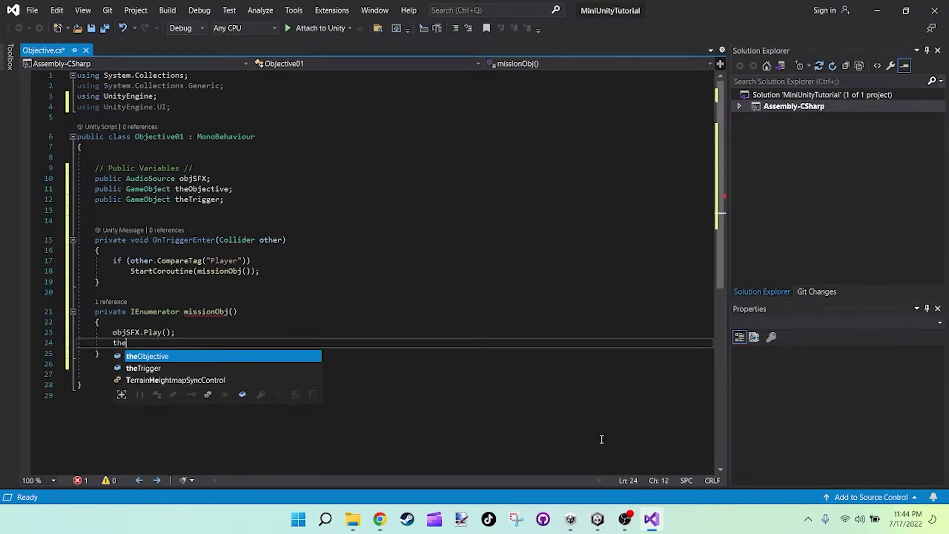
key(Tab)
text(.Get)
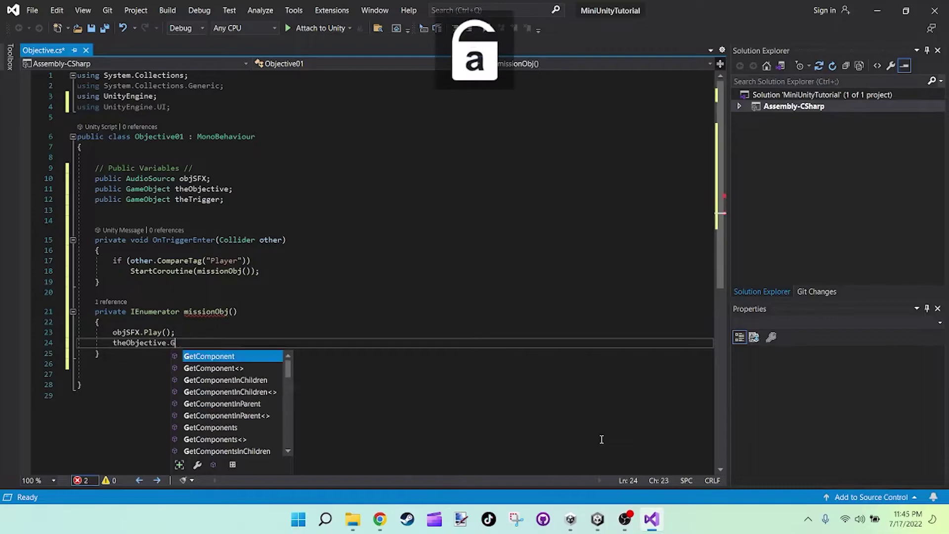
key(Tab)
text(<)
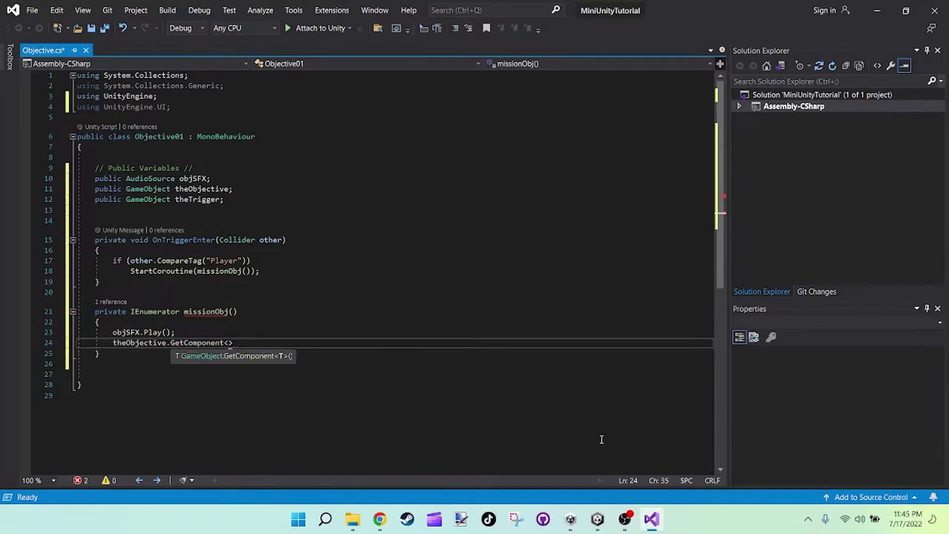
key(Caps_Lock)
text(T)
key(Caps_Lock)
text(ext>().text )
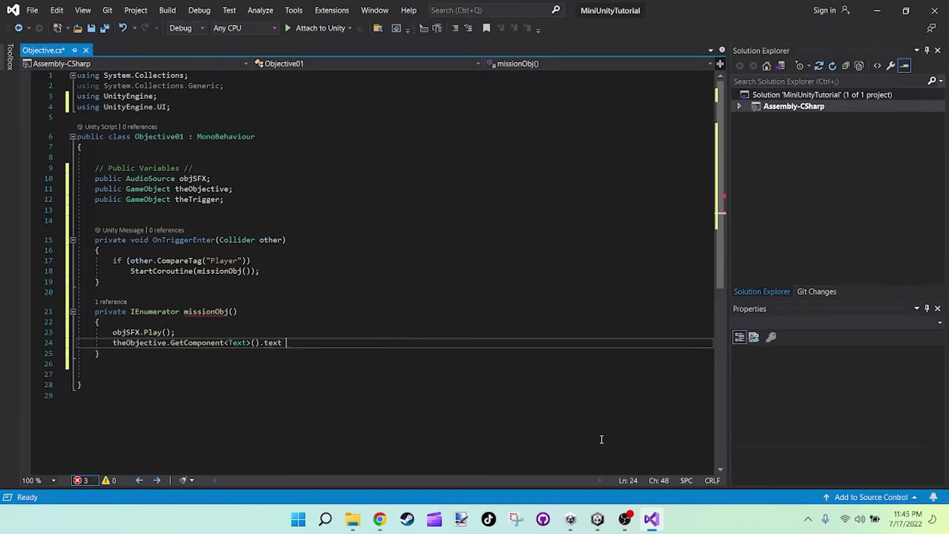
Assign the string "Objective: Escape The Dungeon Before The Timer Runs Out!" to that text property and end the statement with a semicolon.
text(= "")
key(Left)
text(Objective: Escape The Dungeon Before The Timer Runs Out)
text(!)
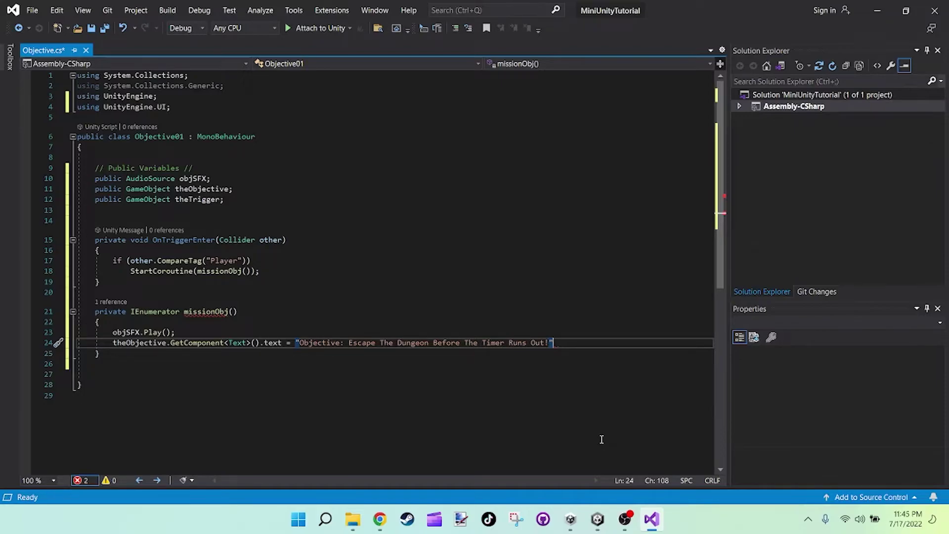
text(;)
key(Return)
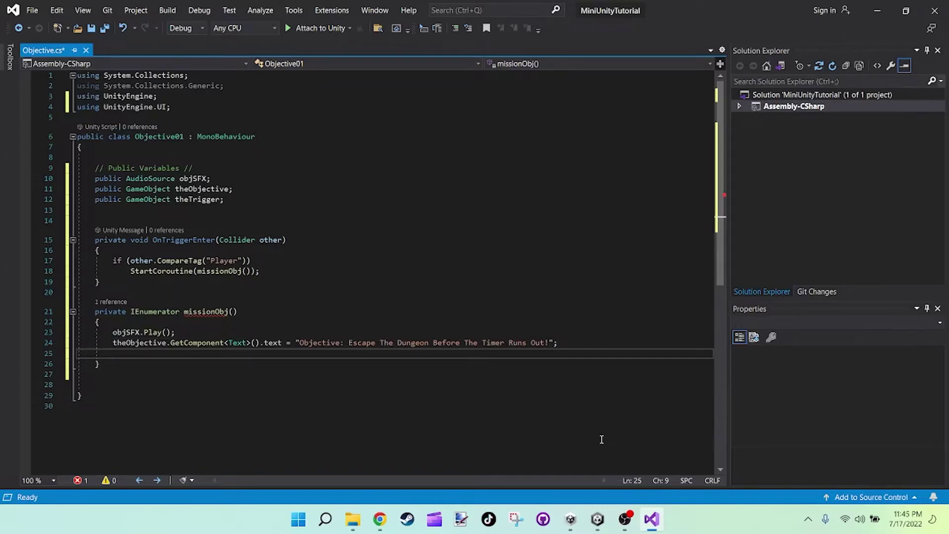
Insert a line between objSFX.Play(); and the text assignment and write theObjective.GetComponent on it.
click(247, 323)
click(248, 329)
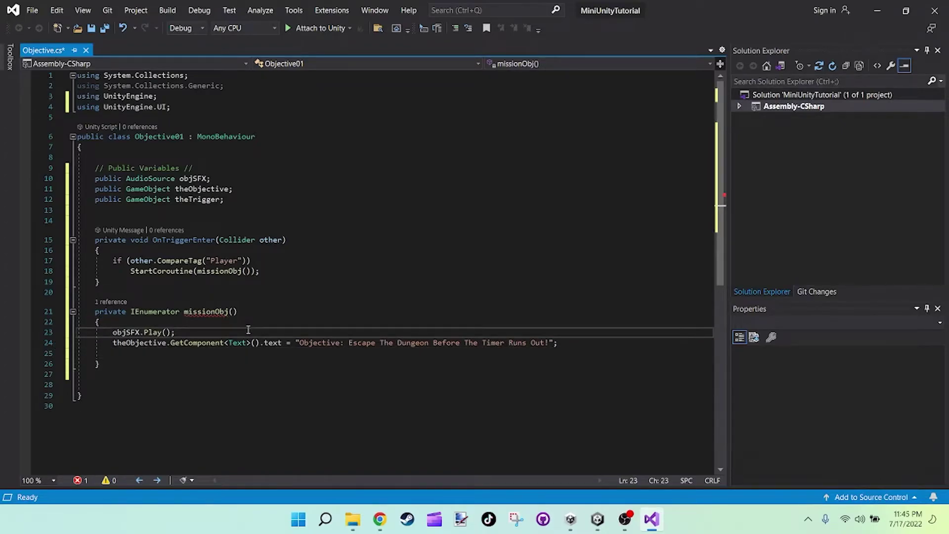
key(Return)
text(theObjective)
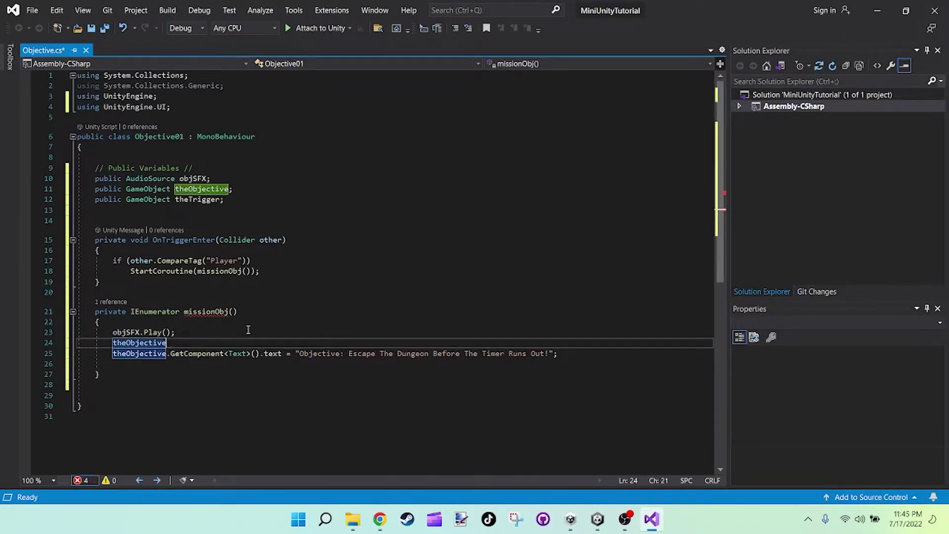
text(.GetComponent)
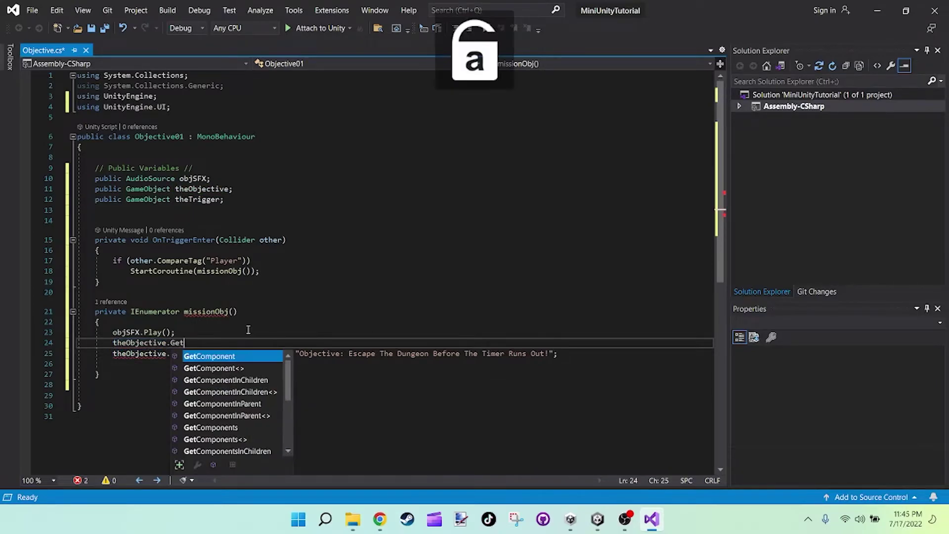
key(Tab)
text((Animation)
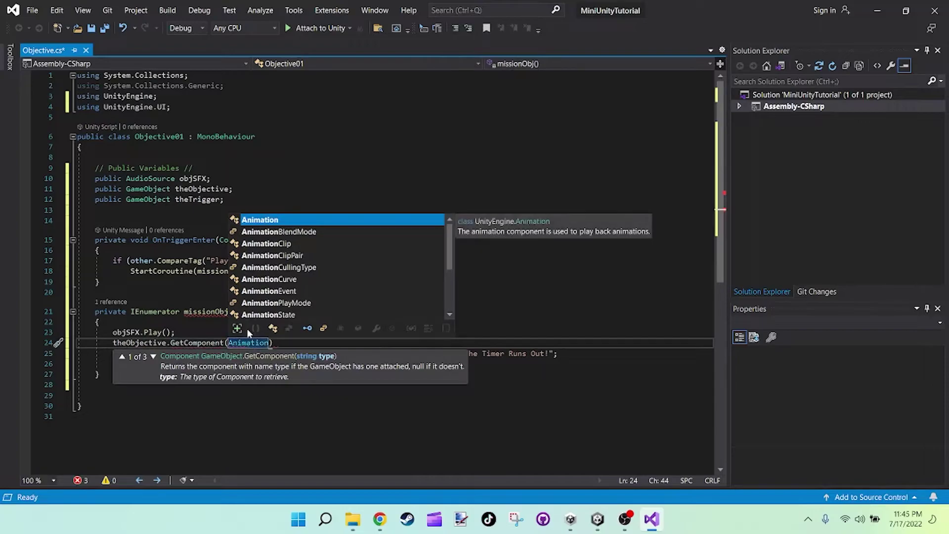
key(Escape)
key(Delete)
key(BackSpace)
key(BackSpace)
key(BackSpace)
key(BackSpace)
key(BackSpace)
key(BackSpace)
key(BackSpace)
key(BackSpace)
key(BackSpace)
key(BackSpace)
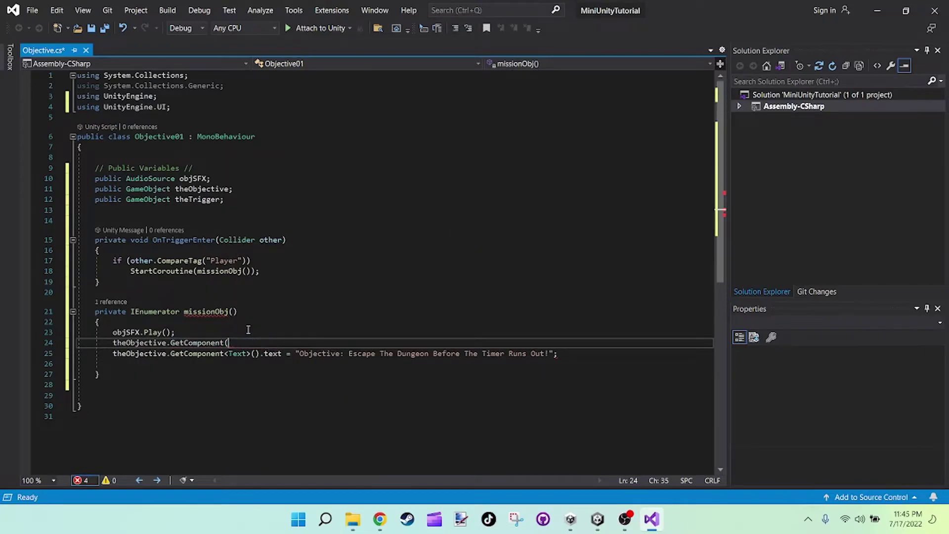
Continue the new GetComponent line with the generic type and call <Animation>().Play().
text(<)
key(Caps_Lock)
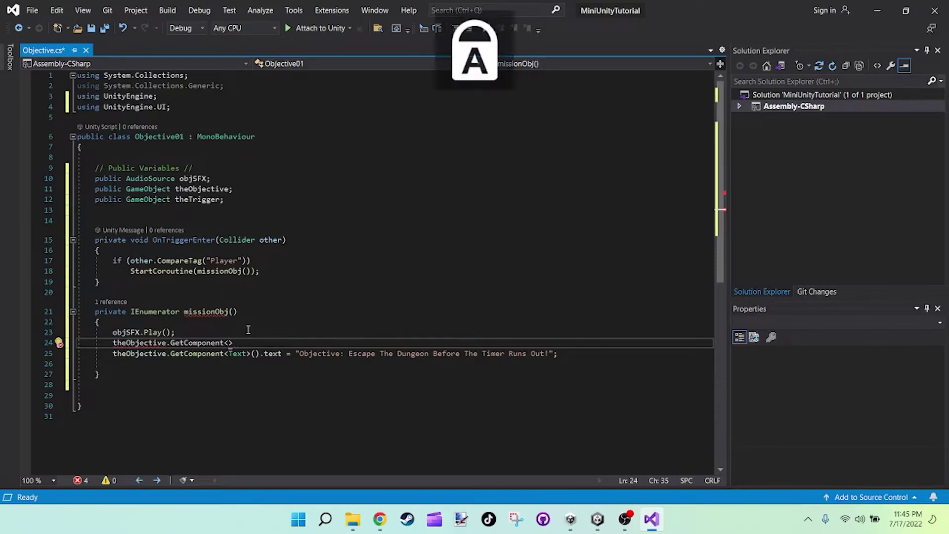
text(A)
key(Caps_Lock)
text(nimation>().)
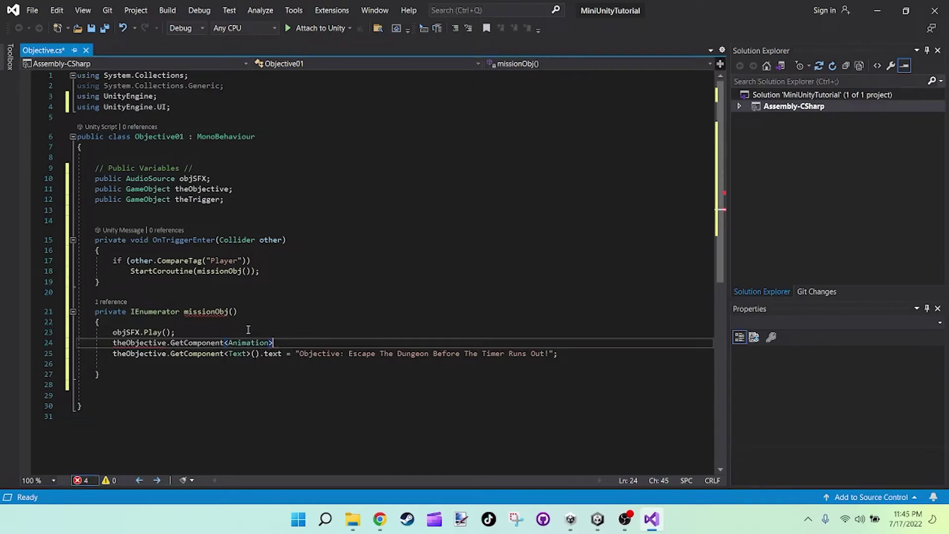
key(Caps_Lock)
text(P)
key(Caps_Lock)
text(lay)
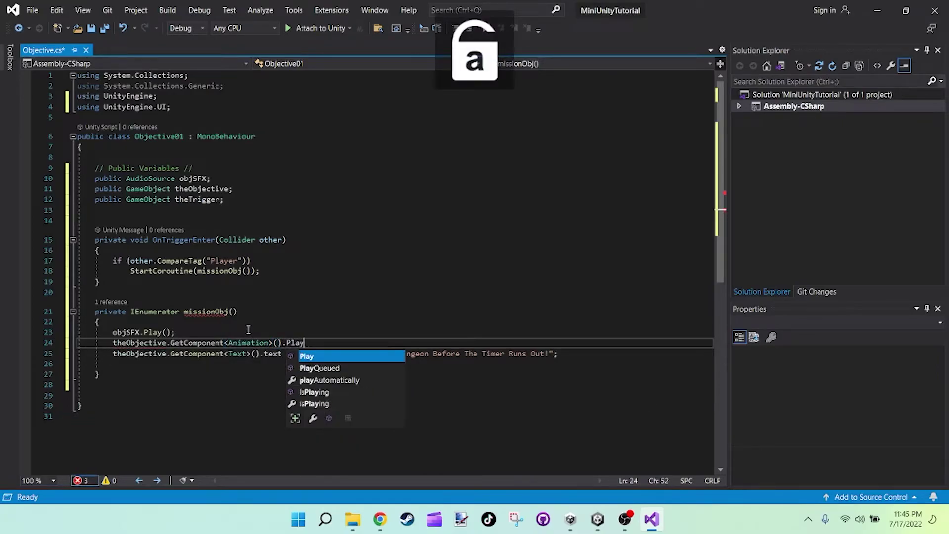
text(())
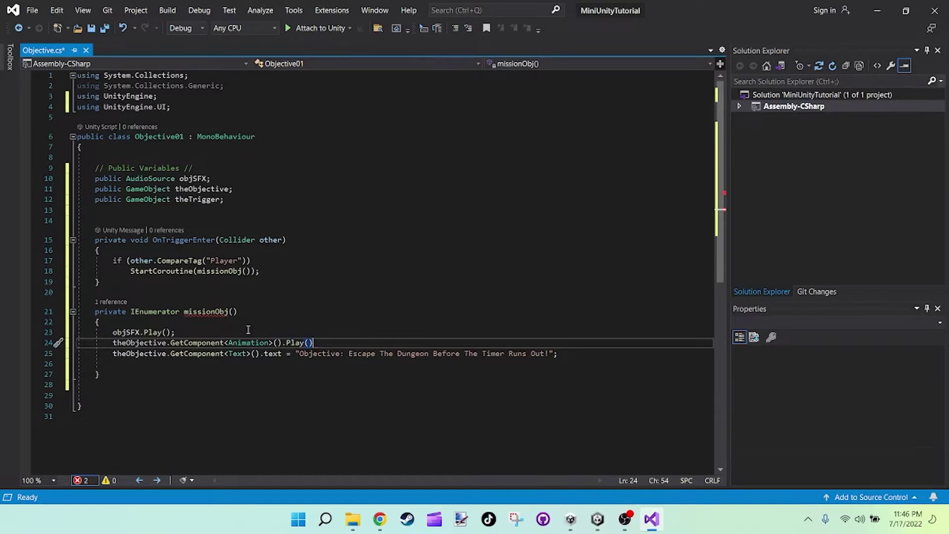
Put empty quotation marks inside the Play call, end the line with a semicolon, and place the cursor between the quotes.
key(Left)
text("")
key(End)
text(;)
key(Left)
key(Left)
key(Left)
Switch to Unity, open the ObjectivePanelAnimations folder under Objective System's Animations, and select the ObjectiveDisplayAnim clip's name for editing.
click(597, 520)
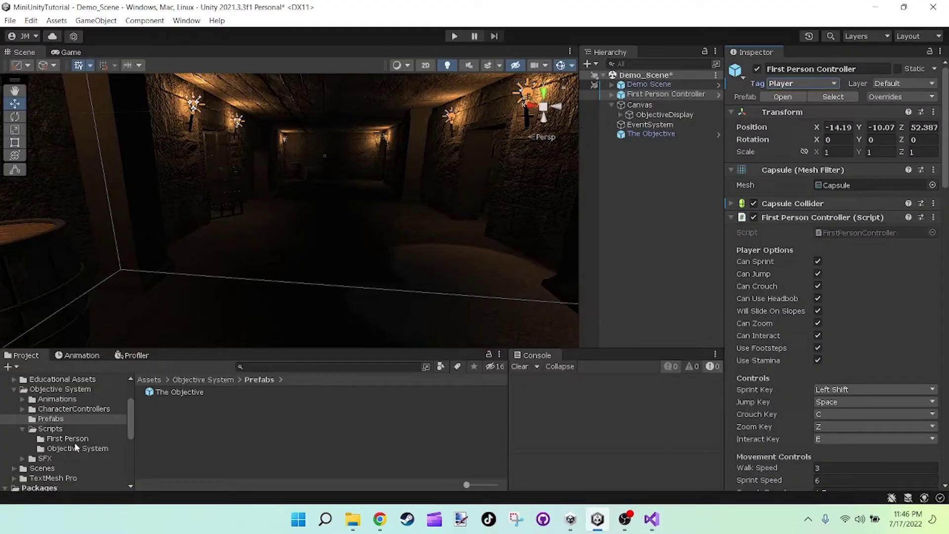
click(61, 400)
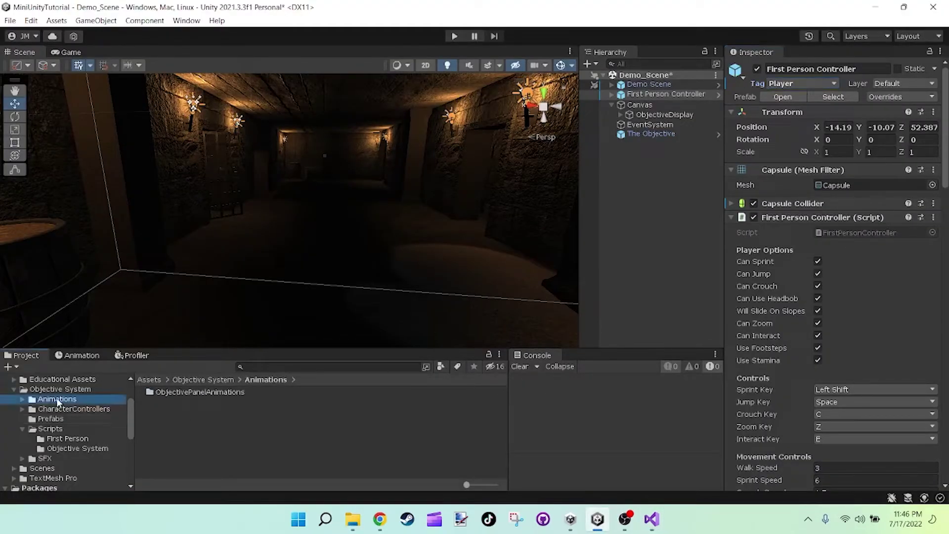
click(172, 395)
double_click(172, 393)
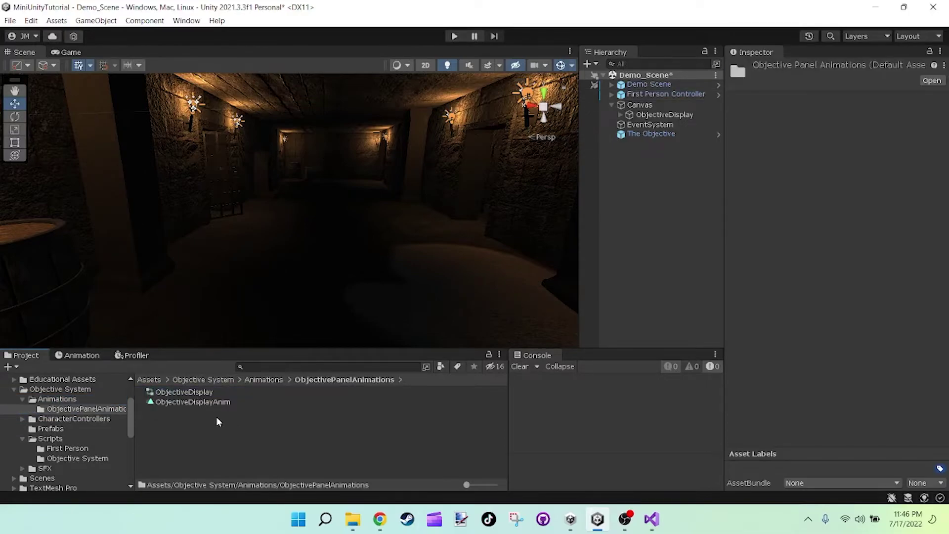
click(179, 403)
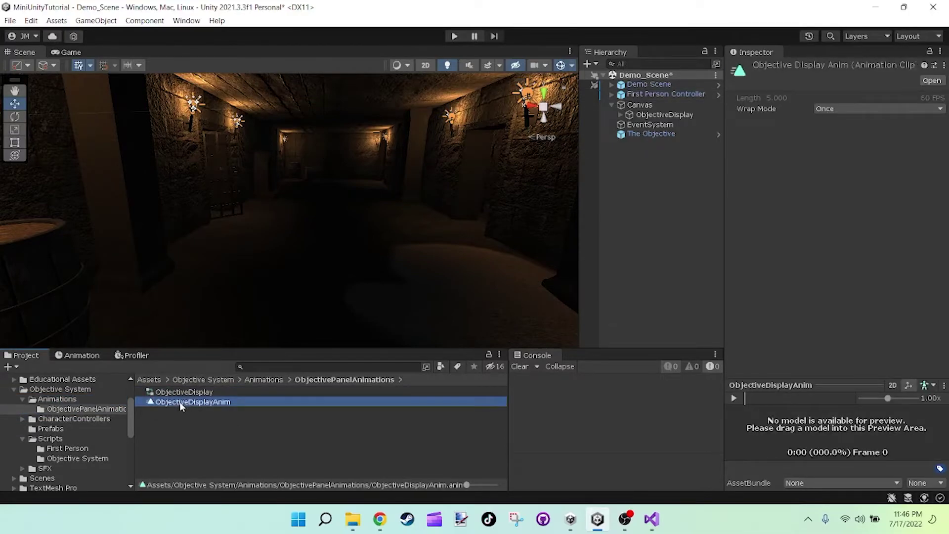
click(210, 404)
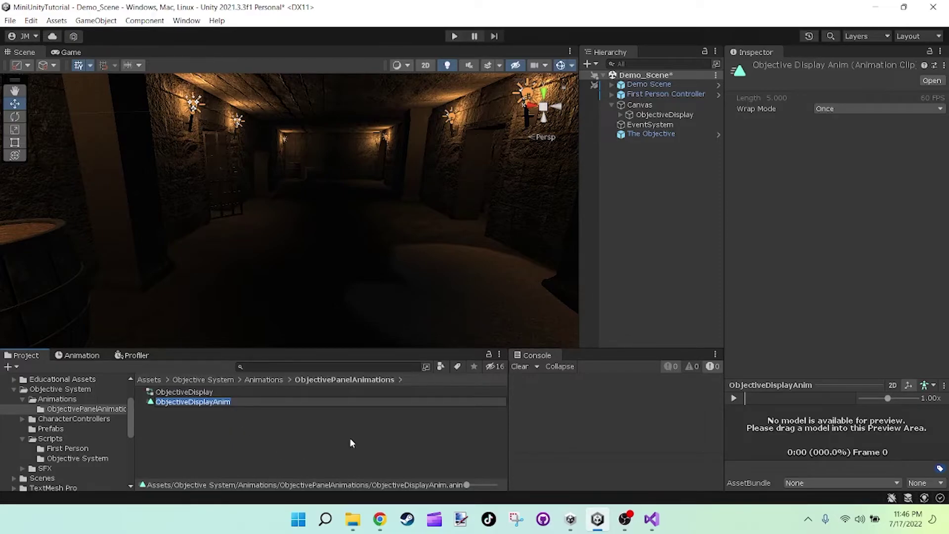
Copy the ObjectiveDisplayAnim clip's name without changing it and paste it between the quotes of the Play call in Visual Studio.
click(651, 519)
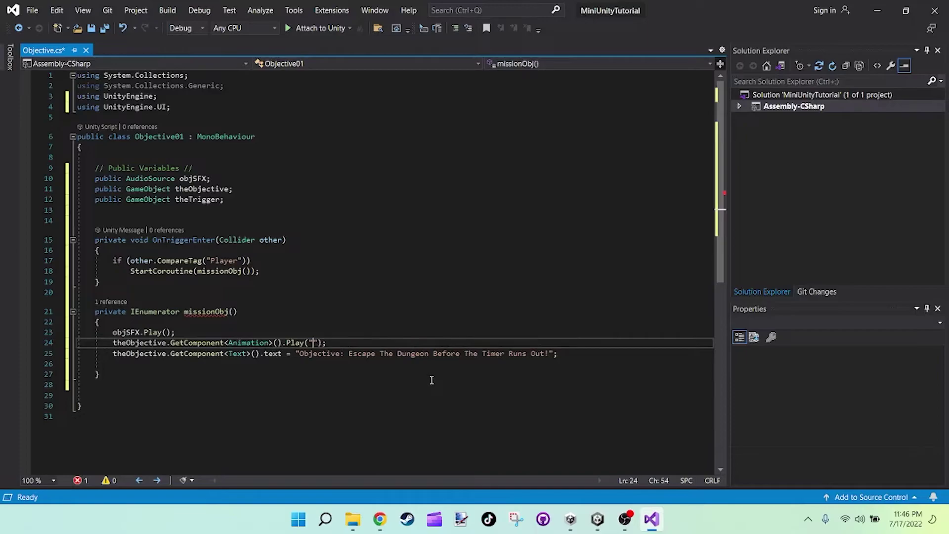
click(597, 519)
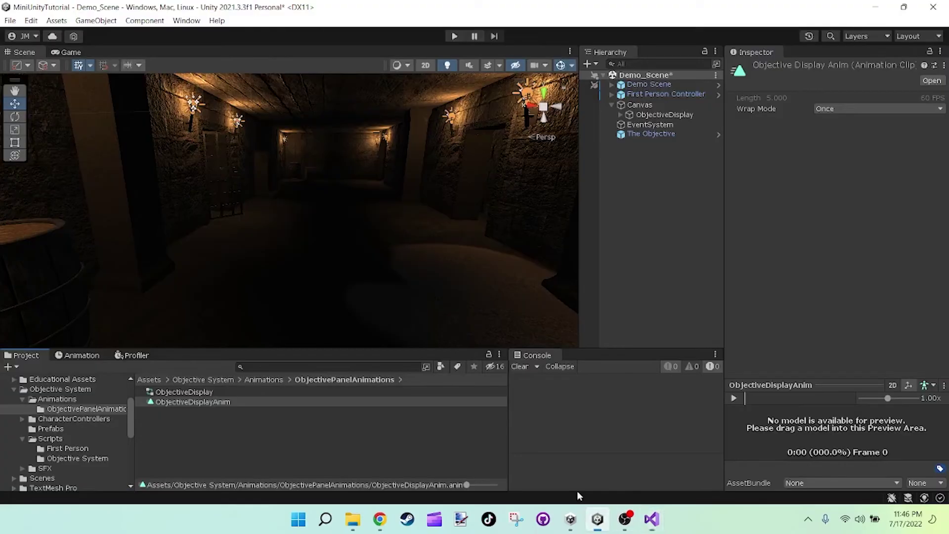
click(220, 403)
click(220, 403)
key(ctrl+c)
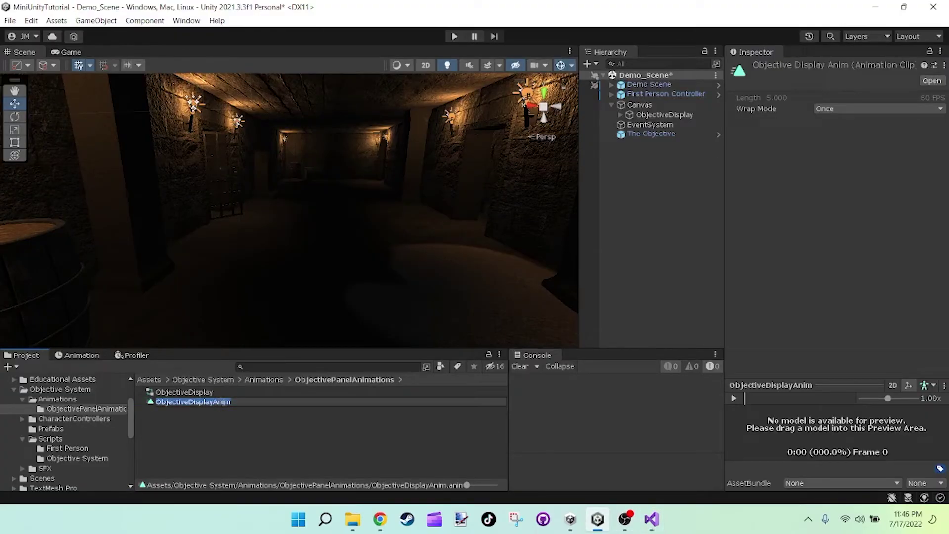
key(Return)
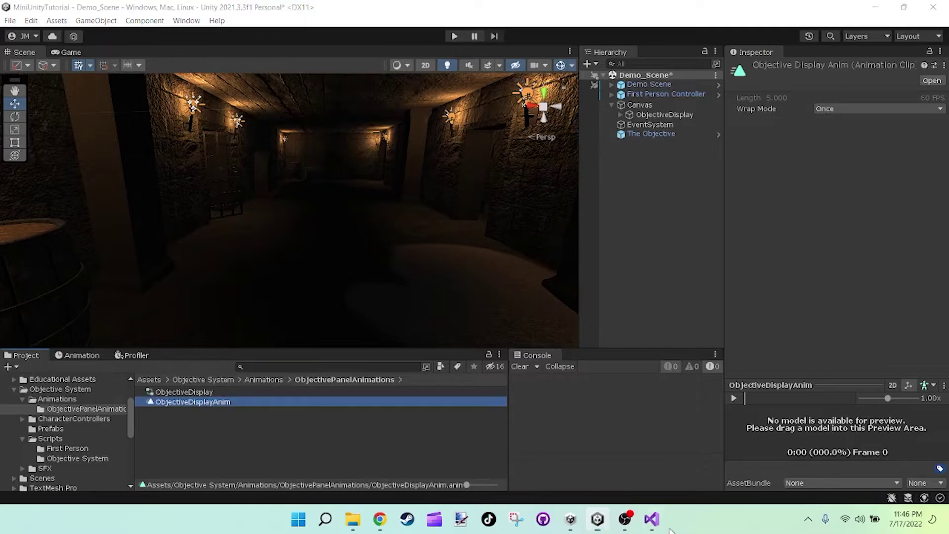
click(652, 519)
key(ctrl+v)
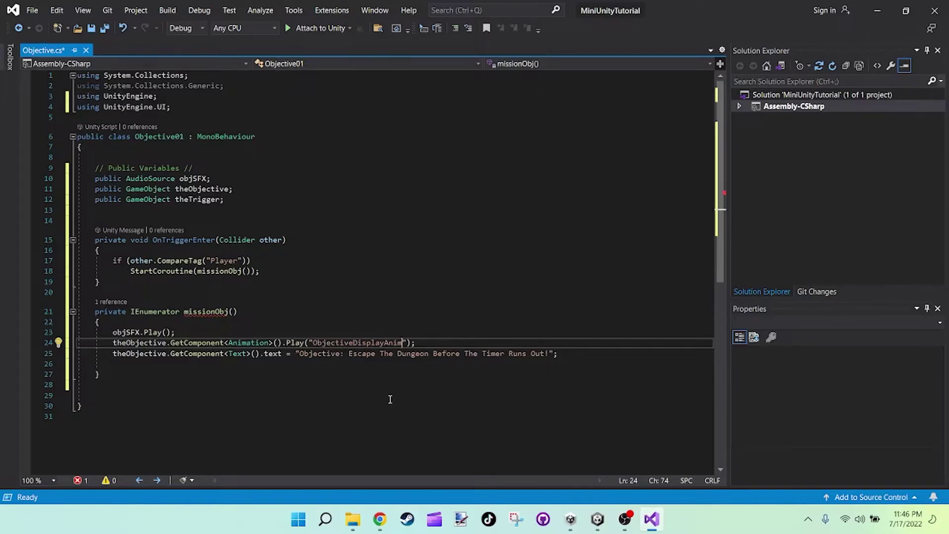
Add the statement yield return new WaitForSeconds(5.3f); on a new line below the objective text assignment.
click(569, 353)
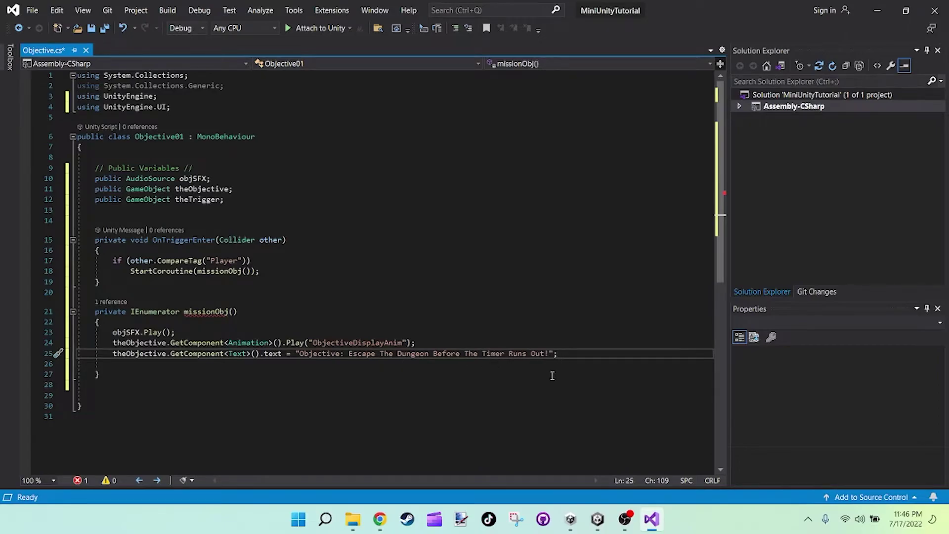
key(Return)
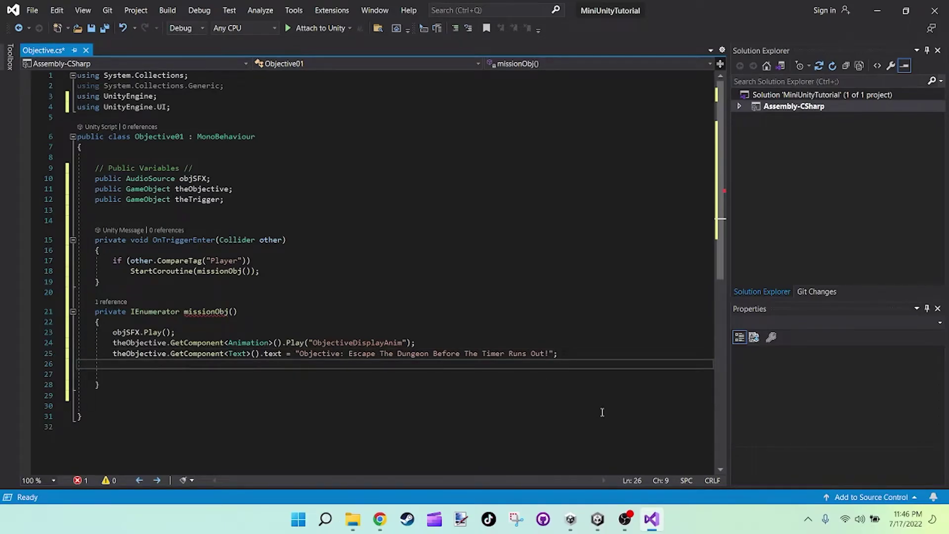
text(yield retu)
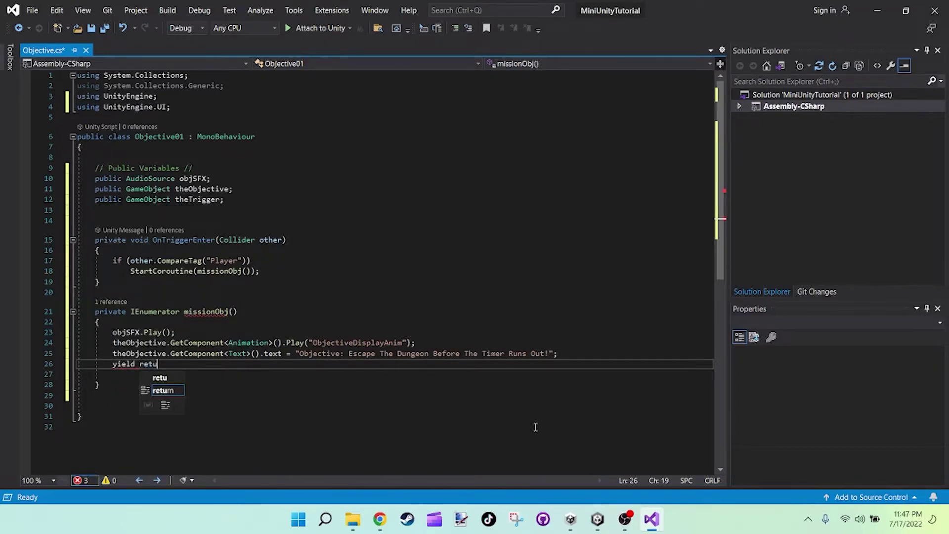
text(rn new WaitForSeconds)
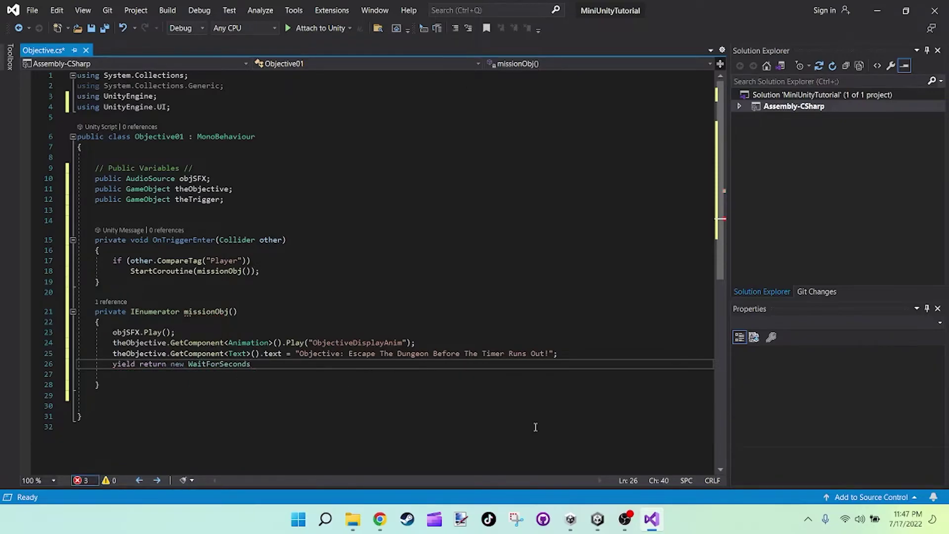
text(()
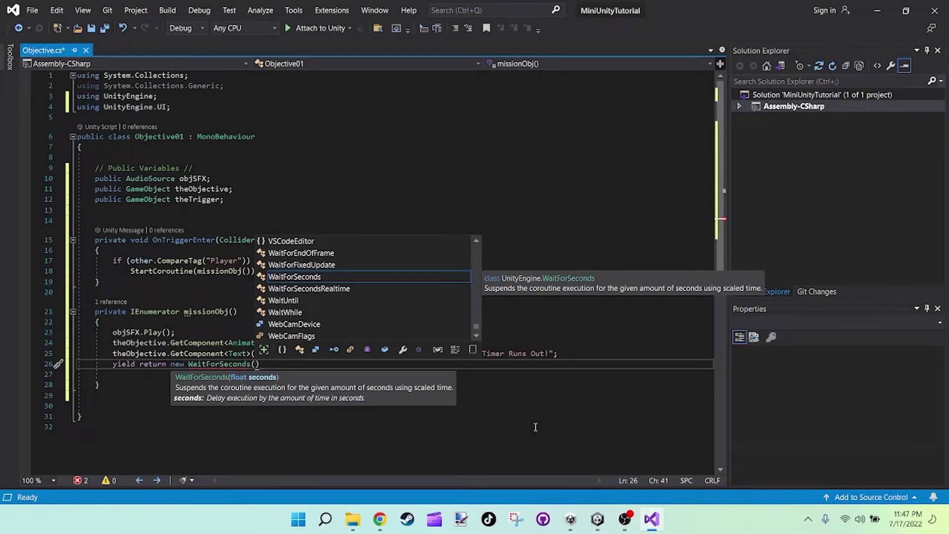
text(5.)
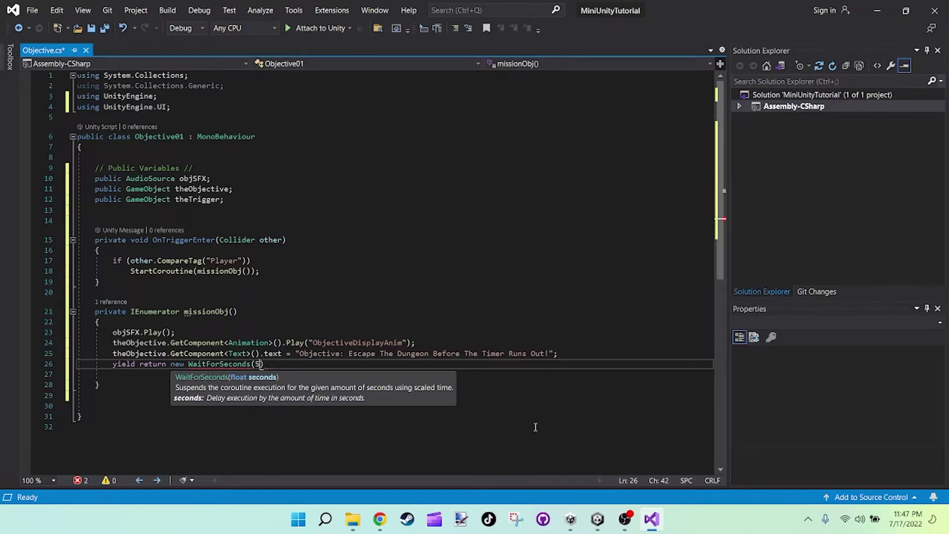
text(1f)
key(BackSpace)
key(BackSpace)
text(3f)
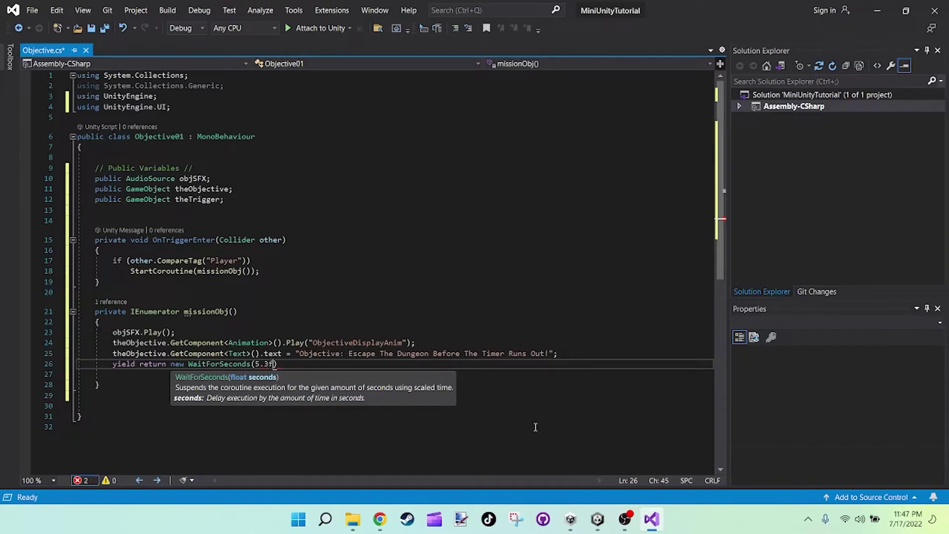
key(Right)
text(;)
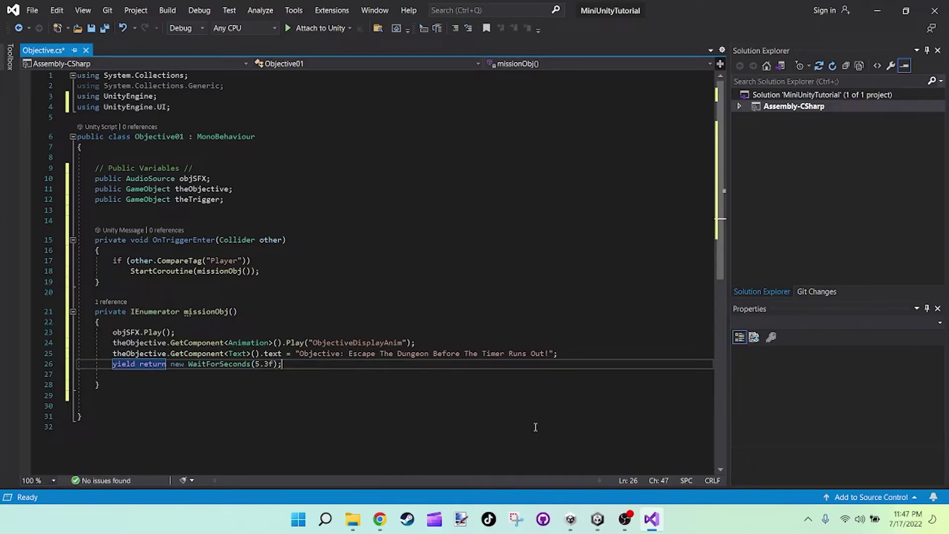
mouse_move(255, 366)
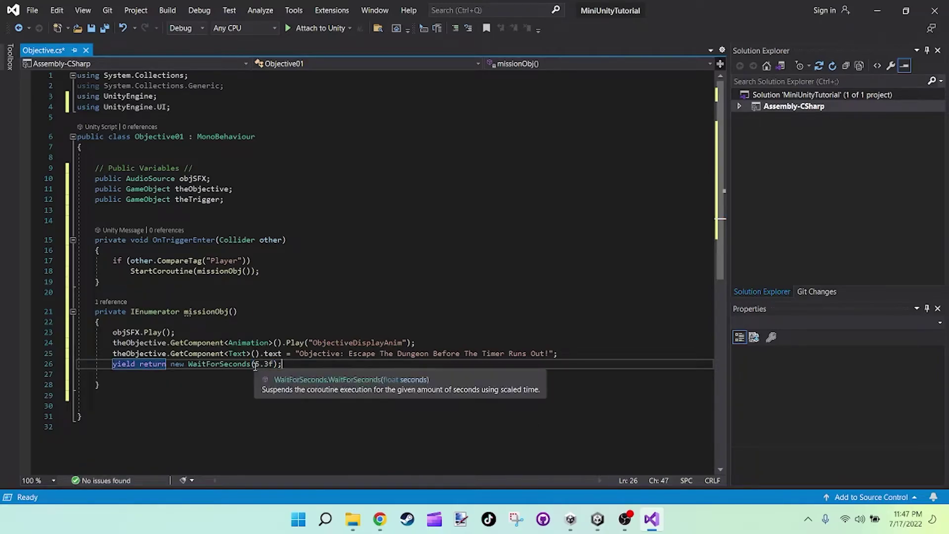
drag(184, 312, 229, 310)
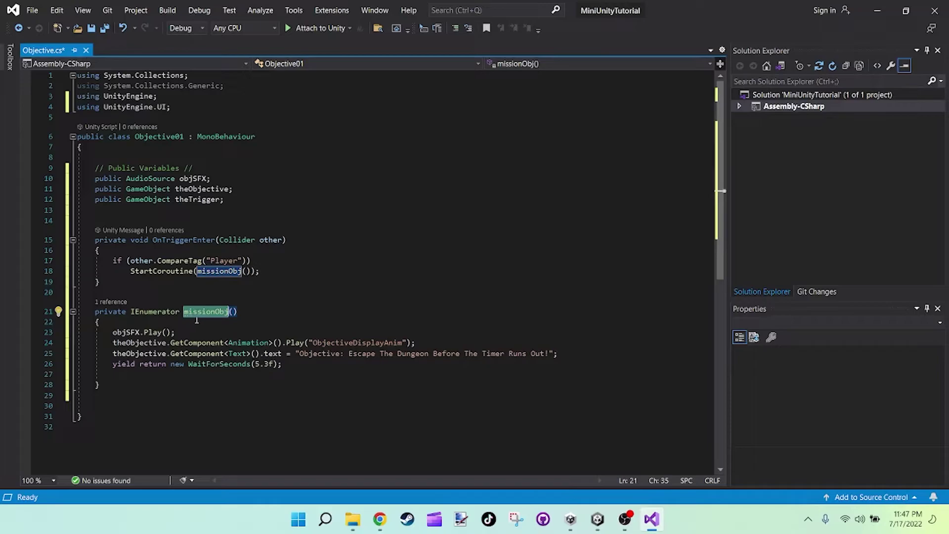
click(285, 364)
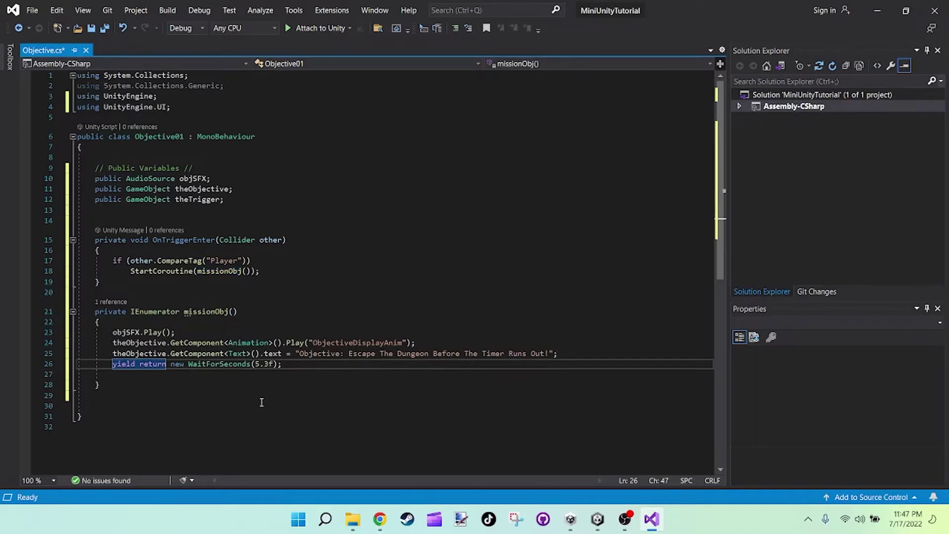
key(Down)
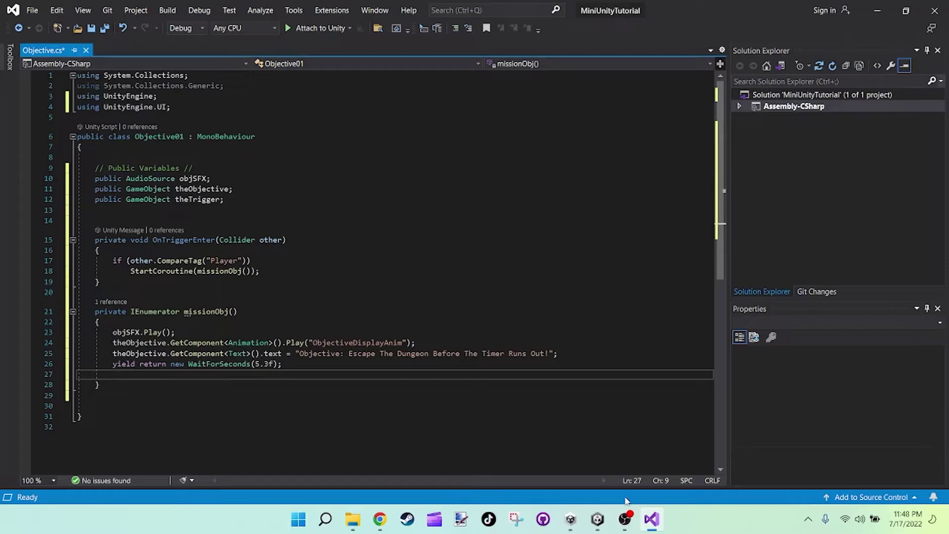
Check the reference script on GitHub in Chrome, return to Visual Studio, and declare public GameObject theText; below the theTrigger variable.
mouse_move(595, 523)
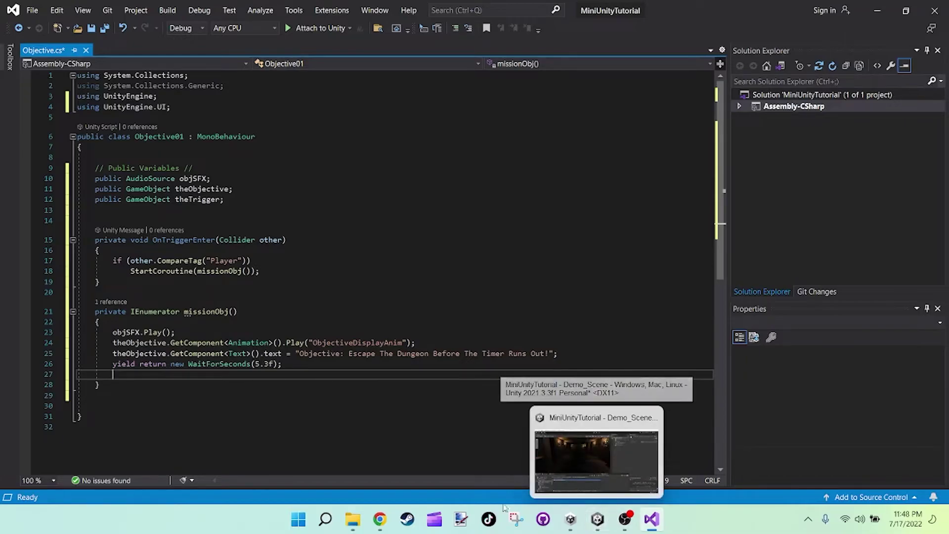
click(379, 519)
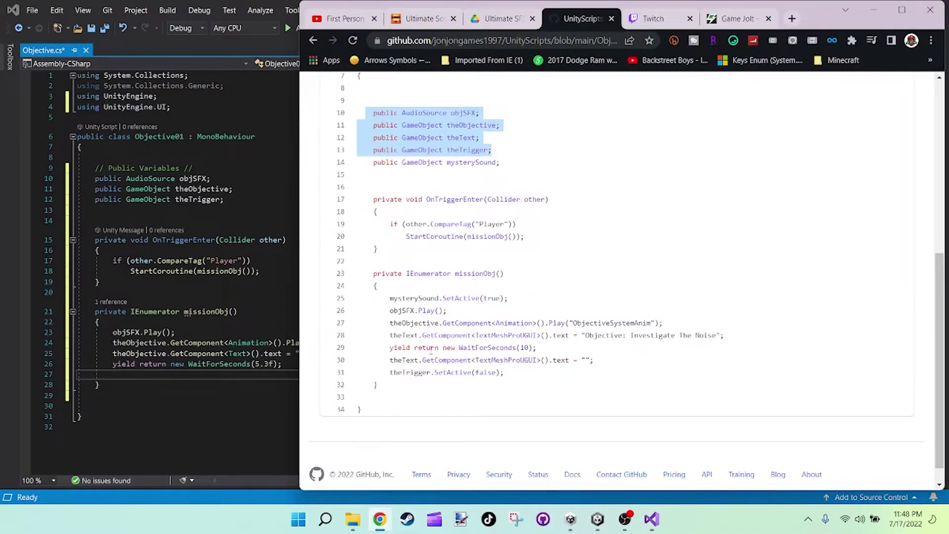
click(651, 519)
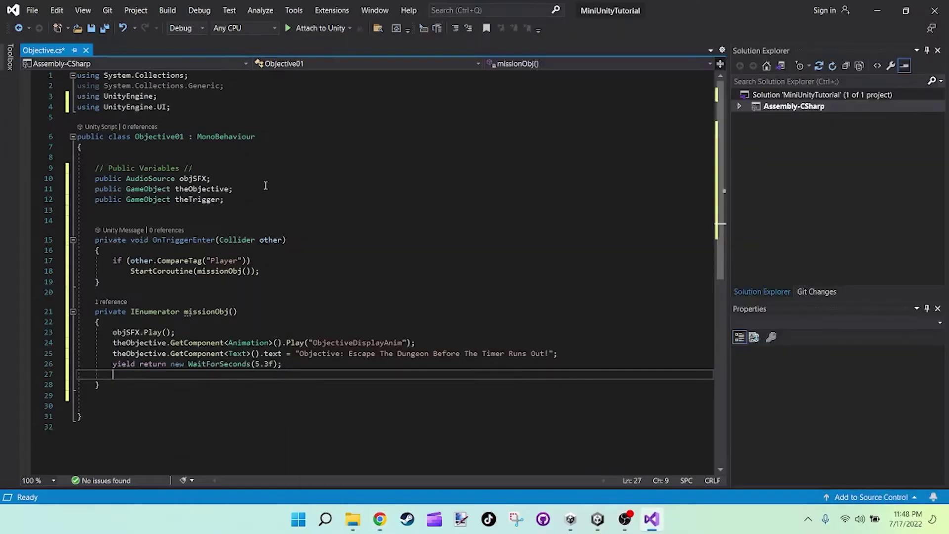
click(255, 197)
key(Return)
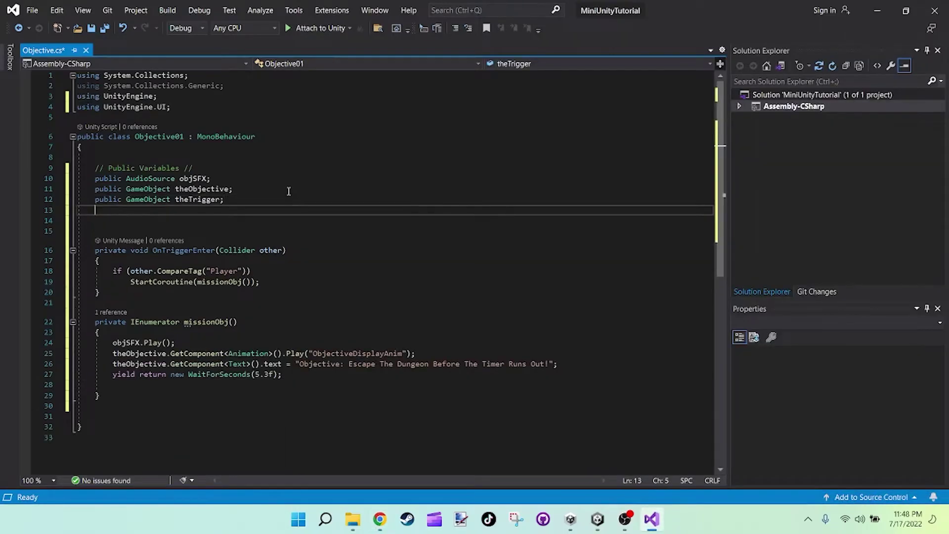
text(public GameObject )
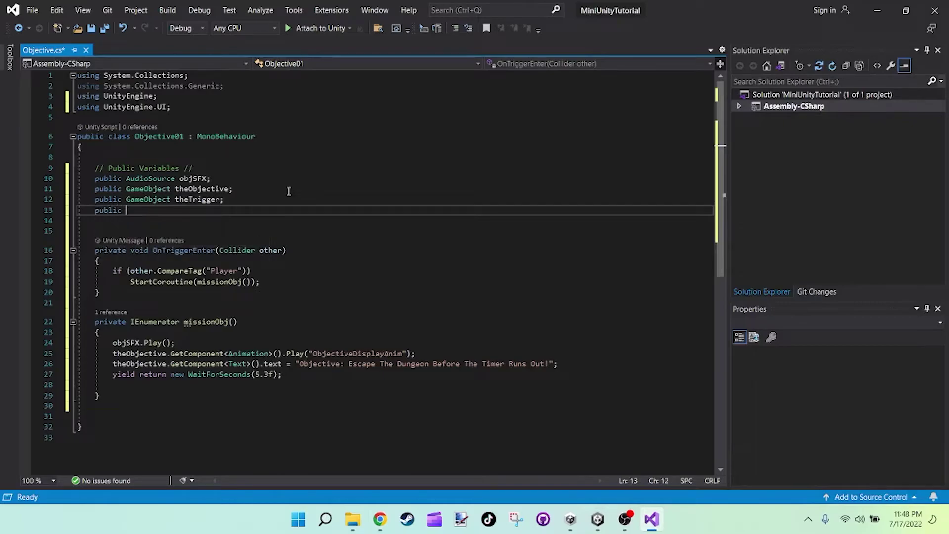
text(theText;)
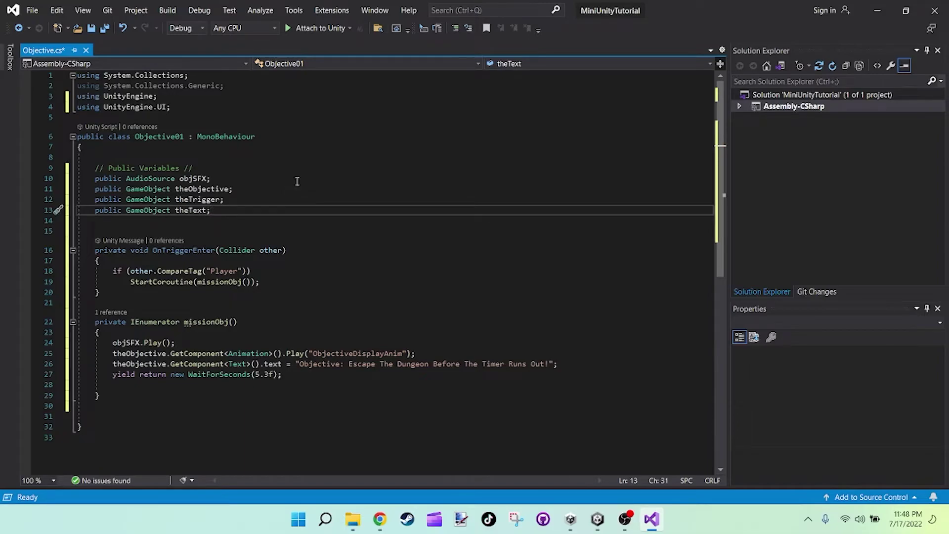
Replace theObjective with theText in the line that assigns the objective message inside missionObj.
scroll(294, 372, down, 1)
click(214, 351)
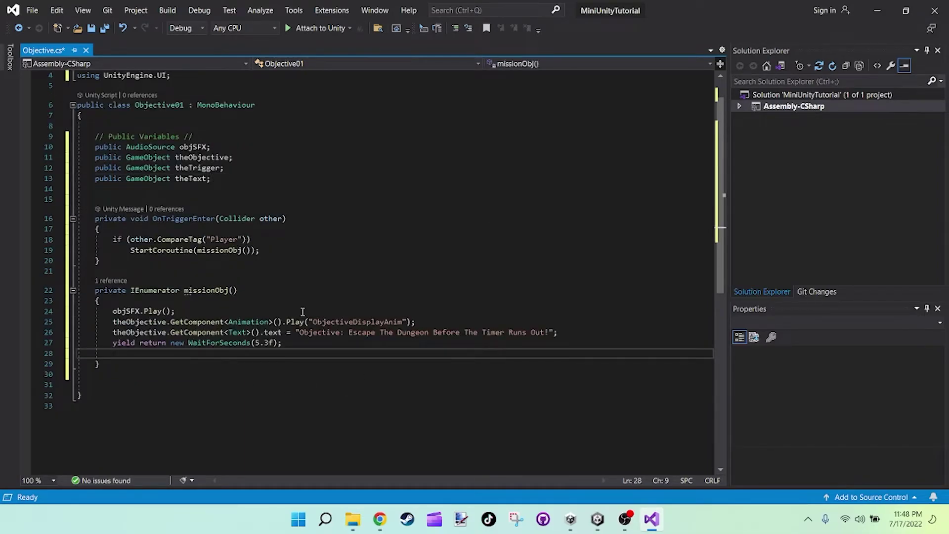
double_click(146, 331)
text(te)
key(BackSpace)
text(he)
key(Down)
key(Tab)
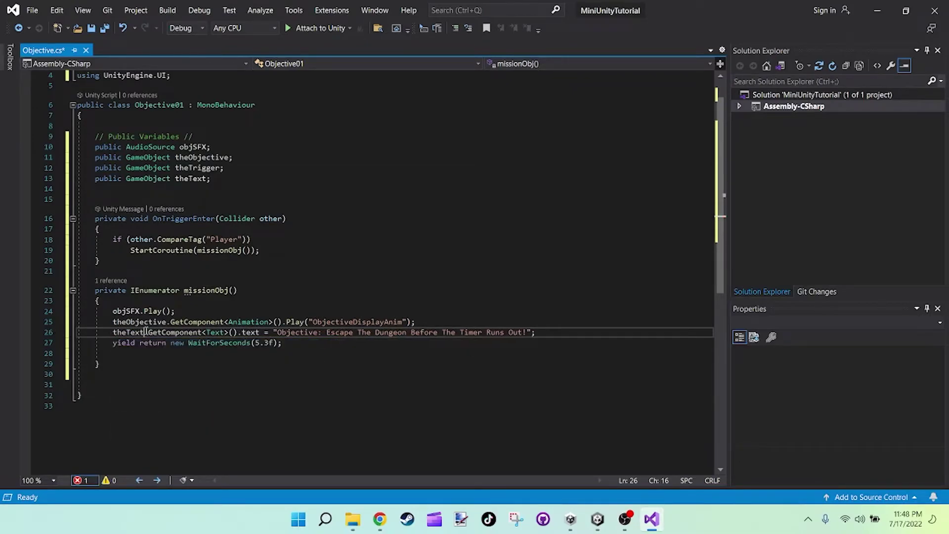
Add the statement theText.GetComponent<Text>().text = ""; below the WaitForSeconds line in missionObj.
click(278, 355)
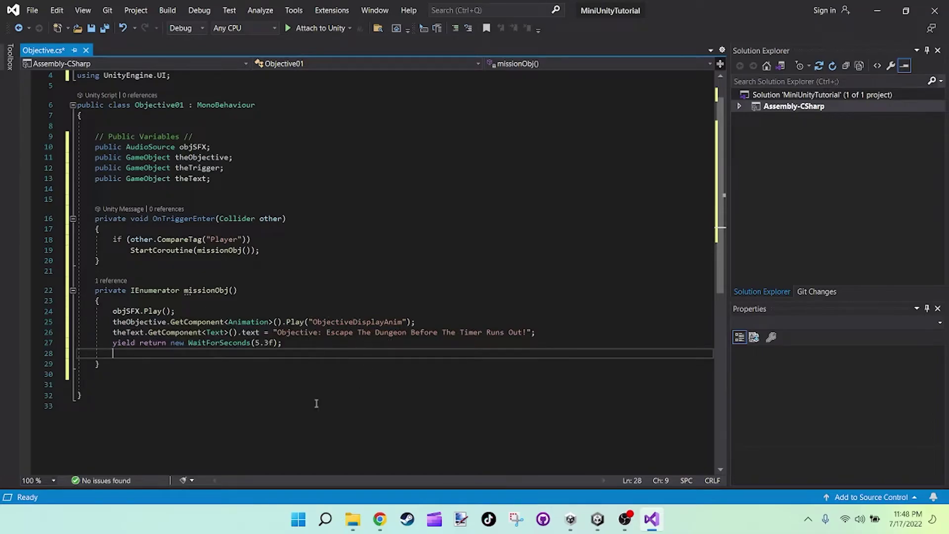
text(the)
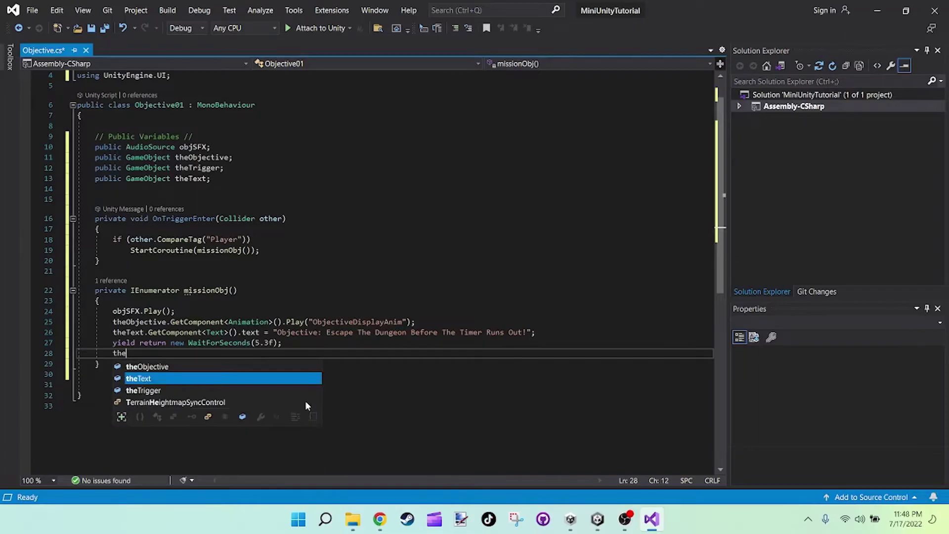
text(Text.Ge)
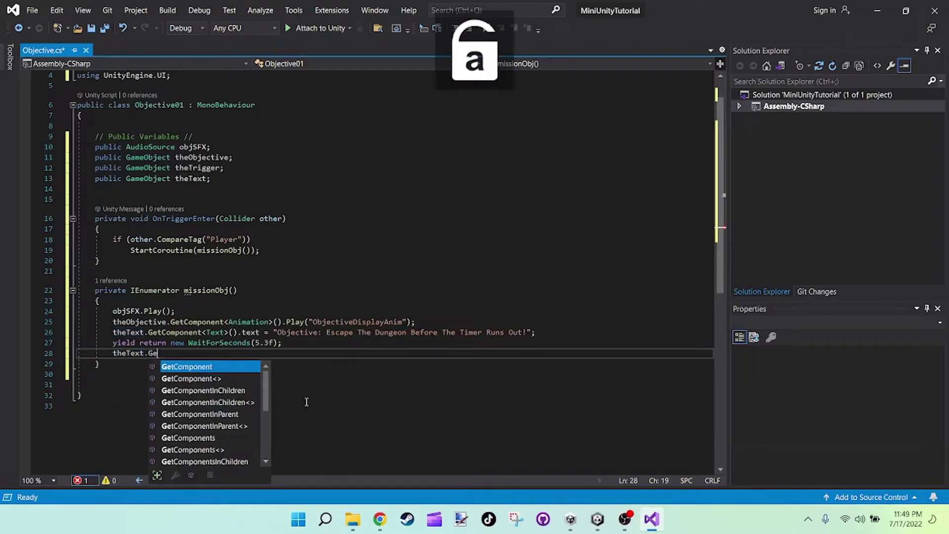
text(tComponent<)
key(Caps_Lock)
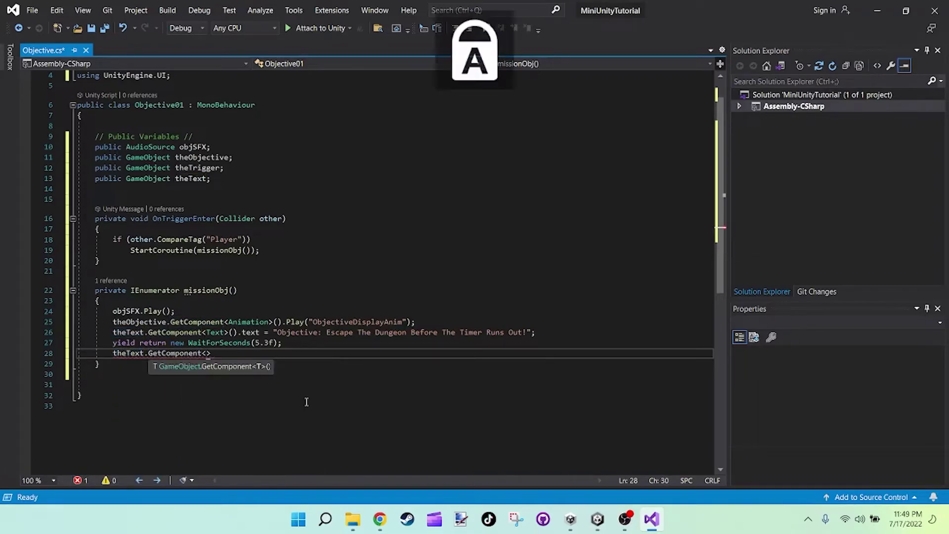
text(T)
key(Caps_Lock)
text(ext)
text(>())
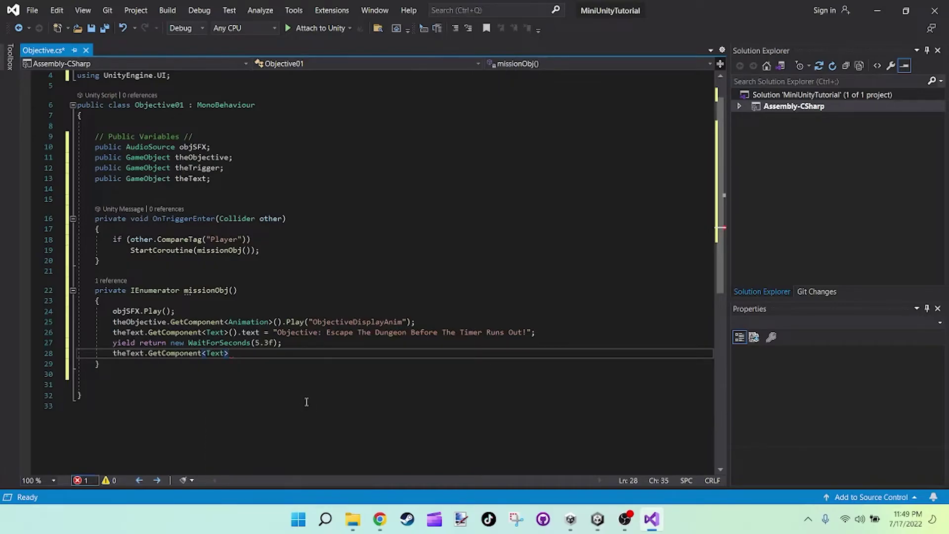
text(.)
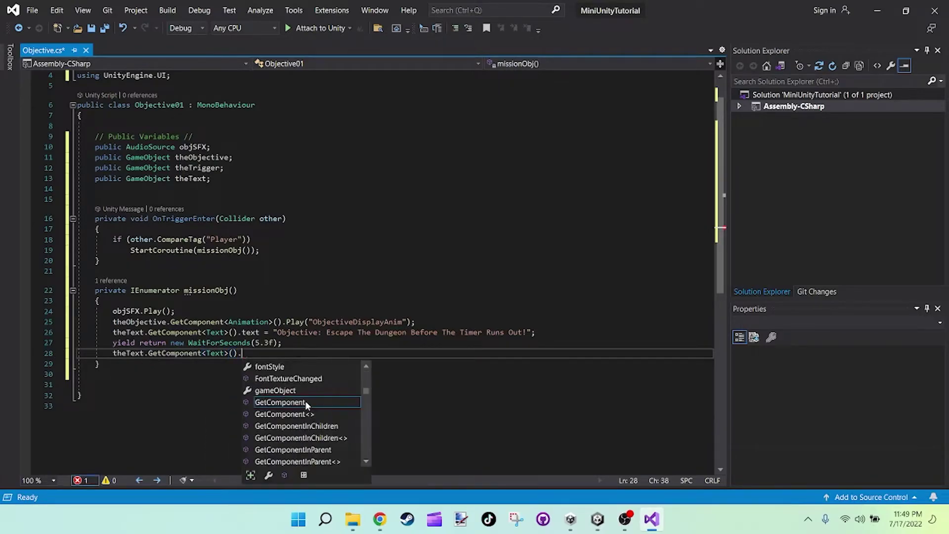
text(text = )
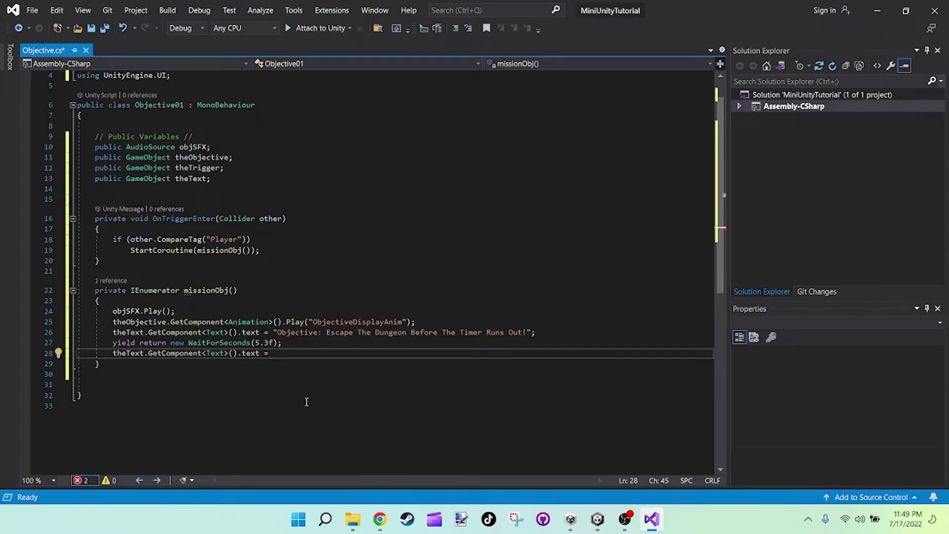
text("";)
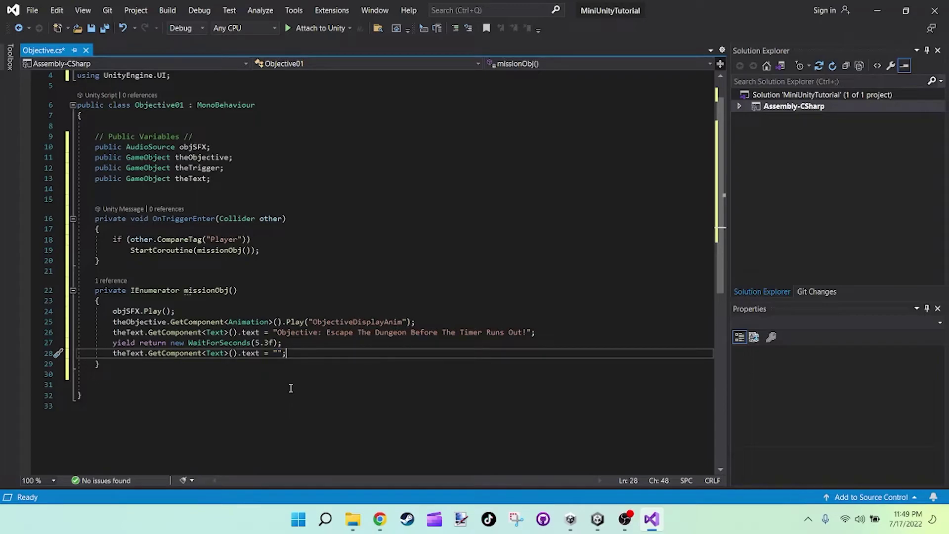
Add theTrigger.SetActive(false); on a new line as the last statement of the missionObj coroutine.
key(Return)
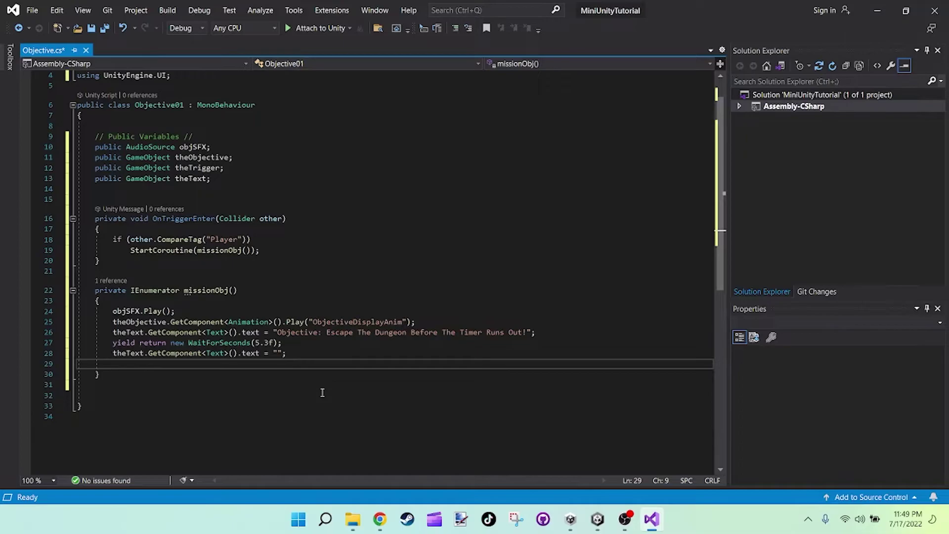
drag(231, 168, 94, 168)
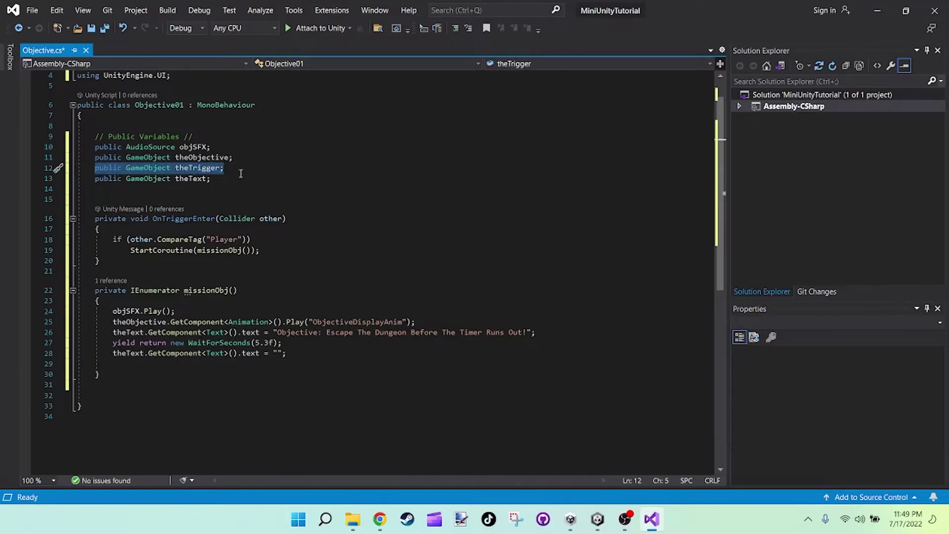
click(212, 364)
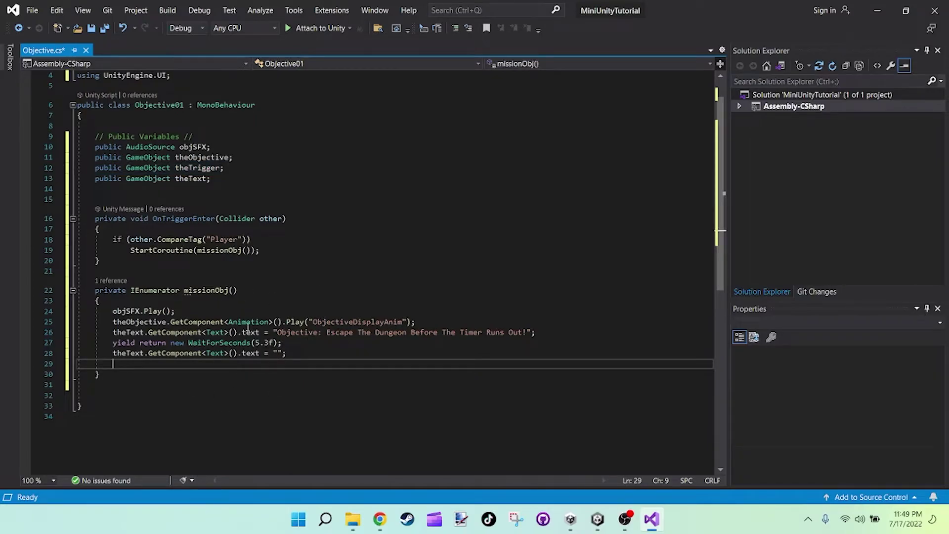
drag(224, 168, 95, 168)
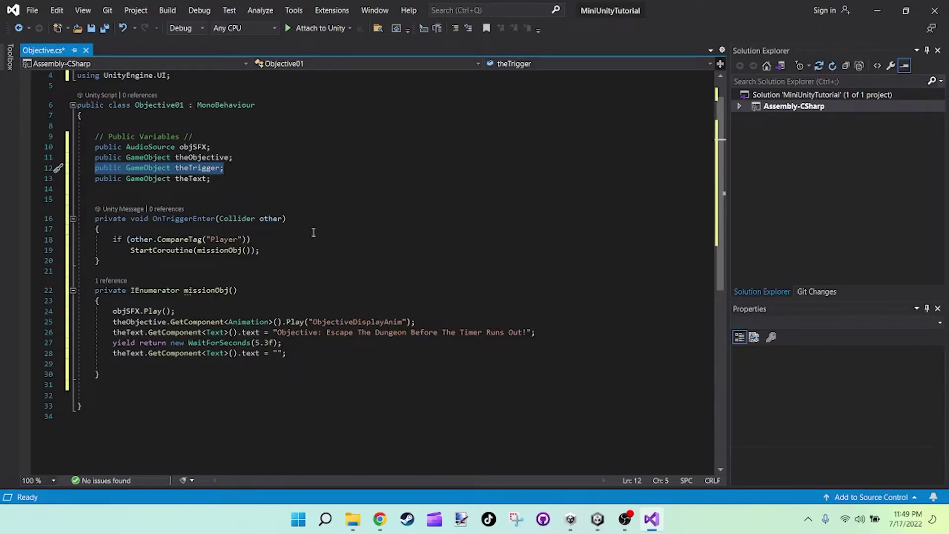
drag(224, 167, 97, 169)
click(178, 364)
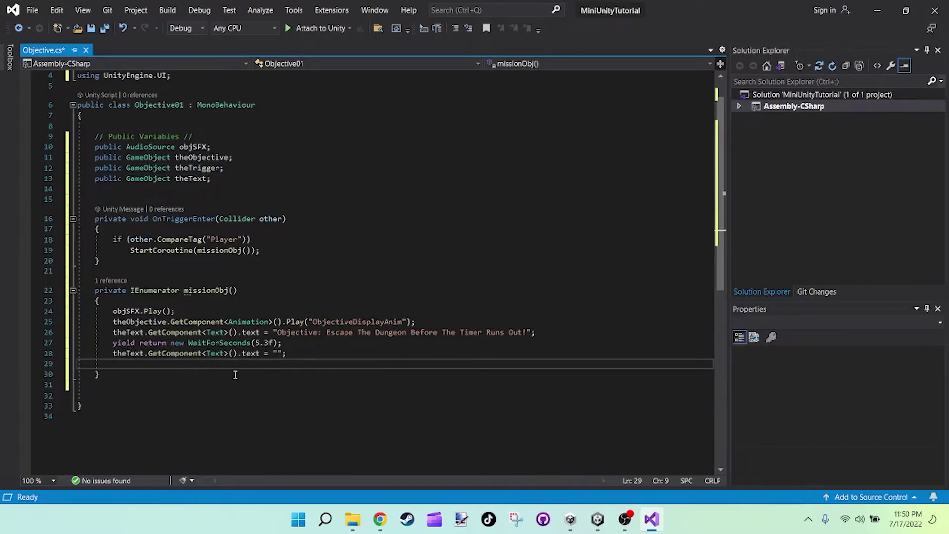
text(theTrigger.)
key(Caps_Lock)
text(S)
key(Caps_Lock)
text(et)
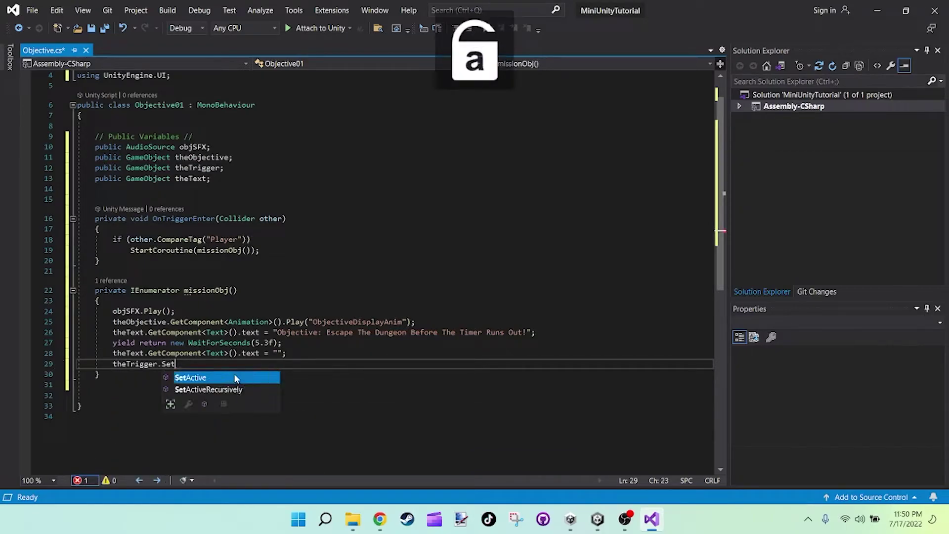
key(Tab)
text((false)
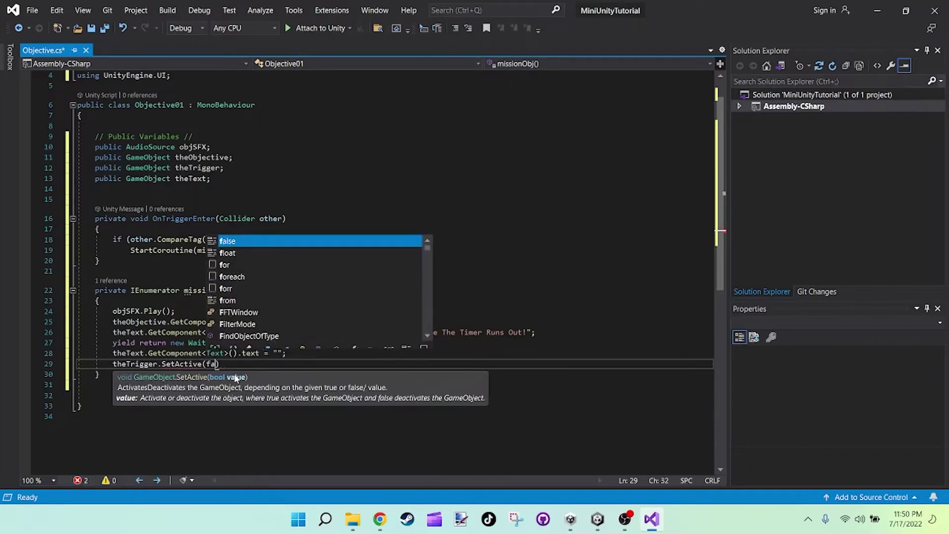
text();)
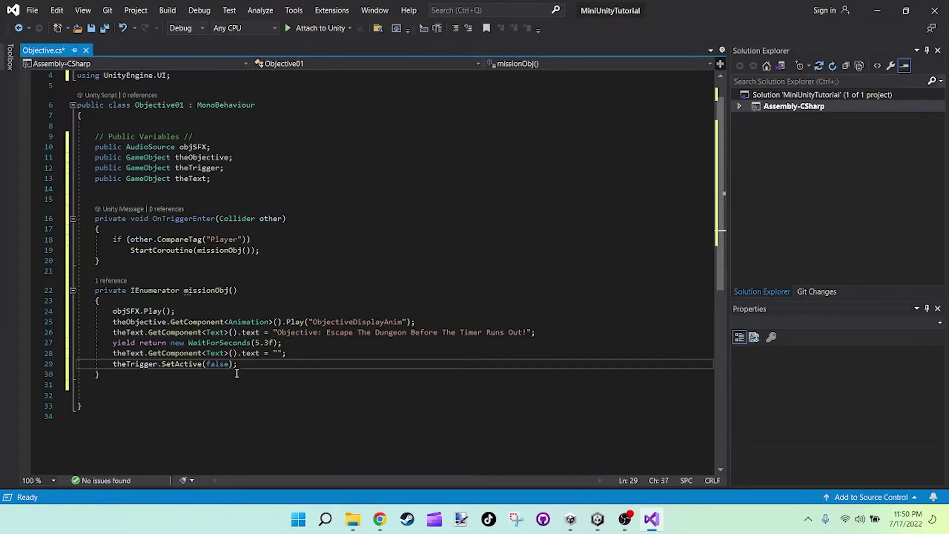
Look over the finished code and save the Objective.cs script.
scroll(236, 374, up, 1)
scroll(277, 237, down, 2)
scroll(291, 222, up, 2)
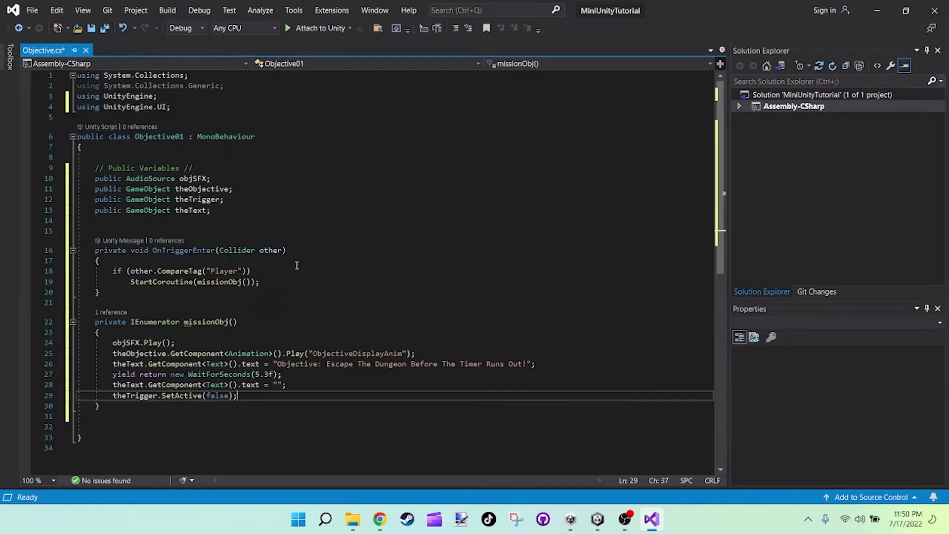
key(ctrl+s)
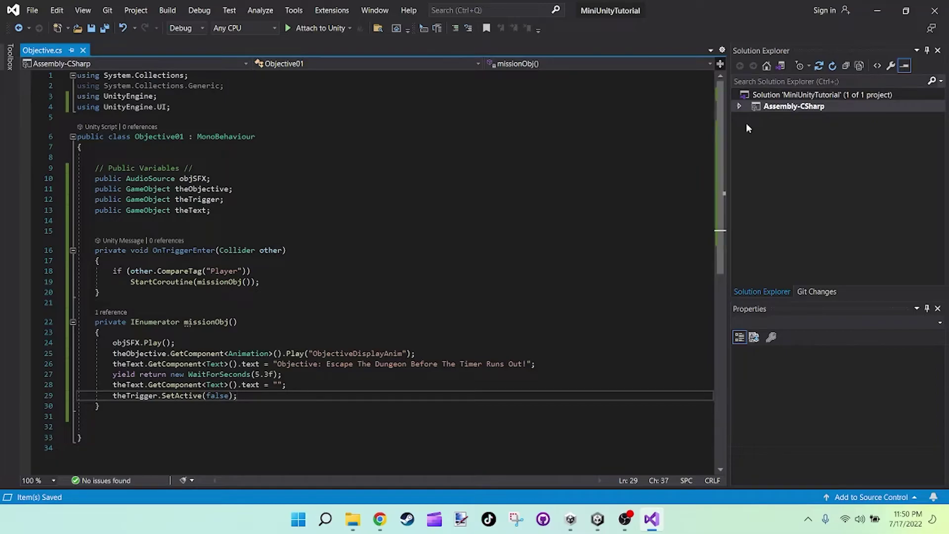
Switch to Unity and try to attach the Objective script from Scripts/Objective System to The Objective, dismissing the resulting dialog.
key(alt+Tab)
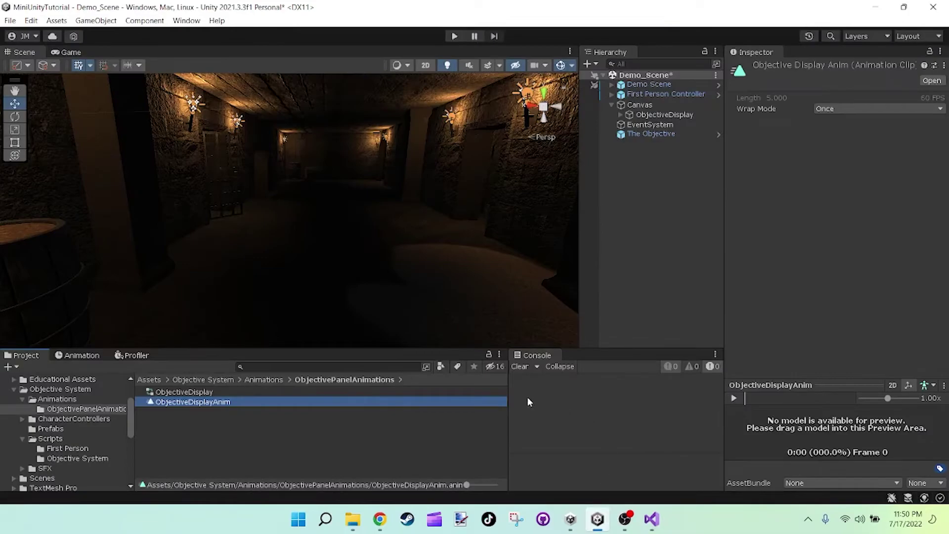
click(60, 355)
click(21, 355)
click(643, 133)
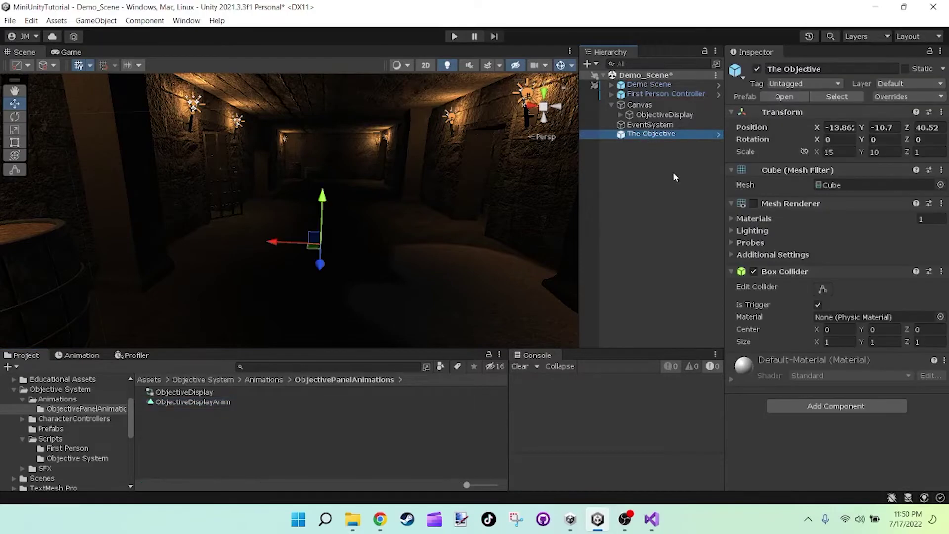
click(50, 438)
click(67, 448)
click(77, 458)
drag(179, 398, 759, 446)
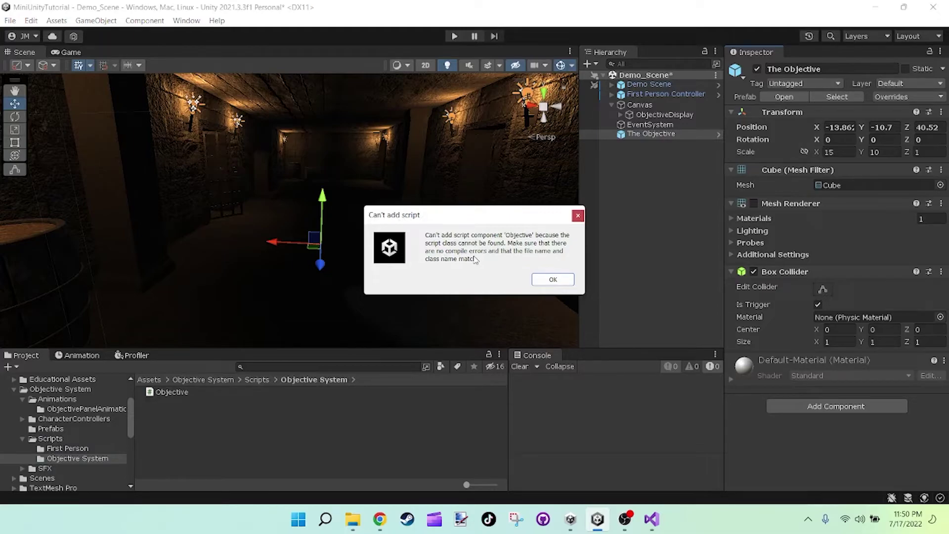
click(543, 279)
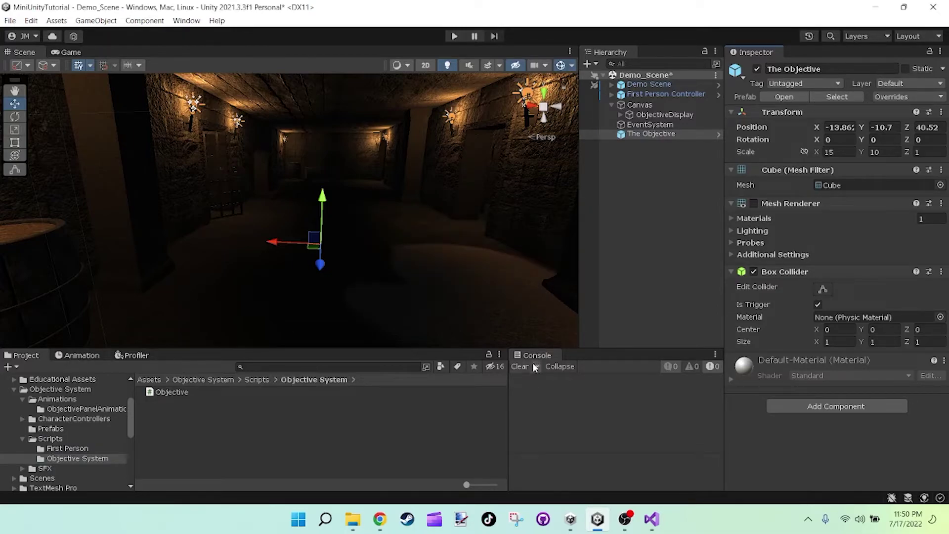
Dock the Console between the Project and Animation tabs and bring the project files back to the front.
drag(536, 355, 79, 356)
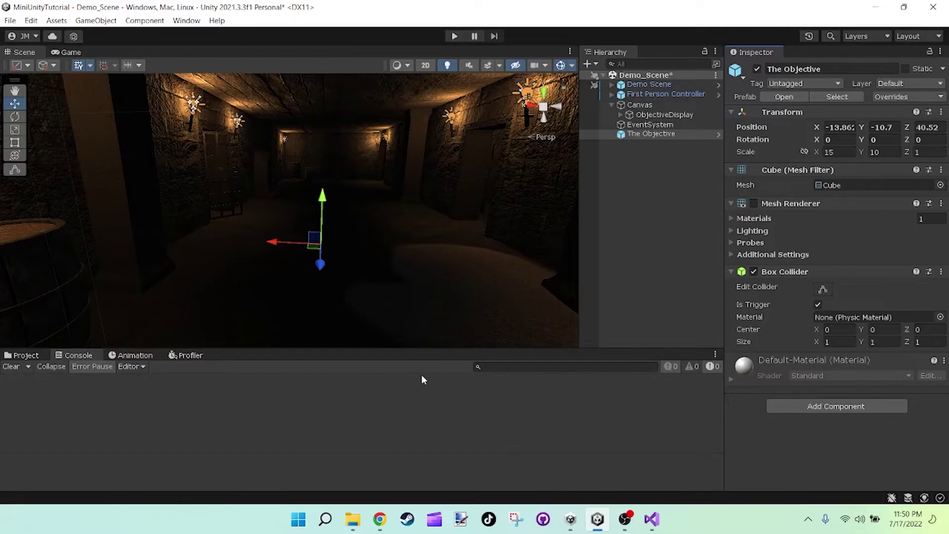
click(25, 357)
Check the script code in Visual Studio for errors and inspect the background tasks in Unity.
click(644, 518)
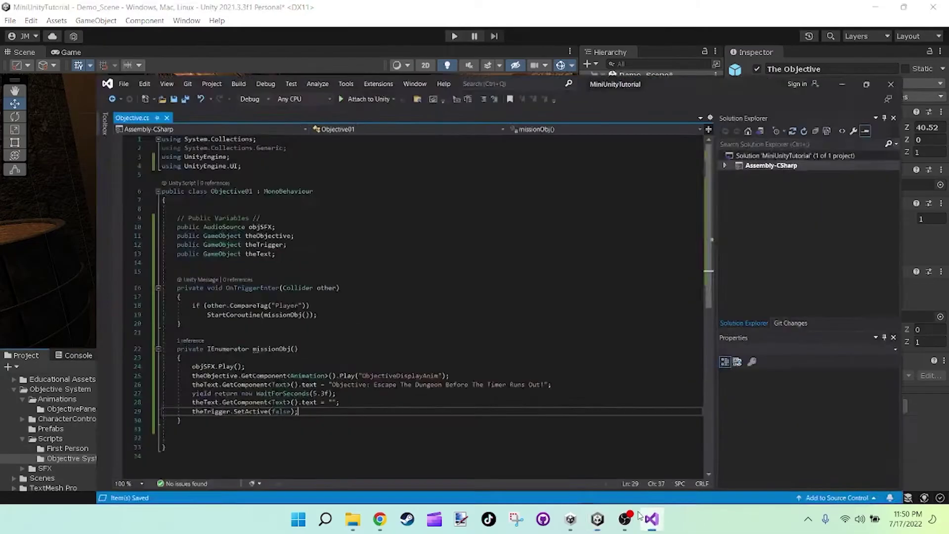
scroll(374, 323, down, 4)
scroll(374, 401, up, 4)
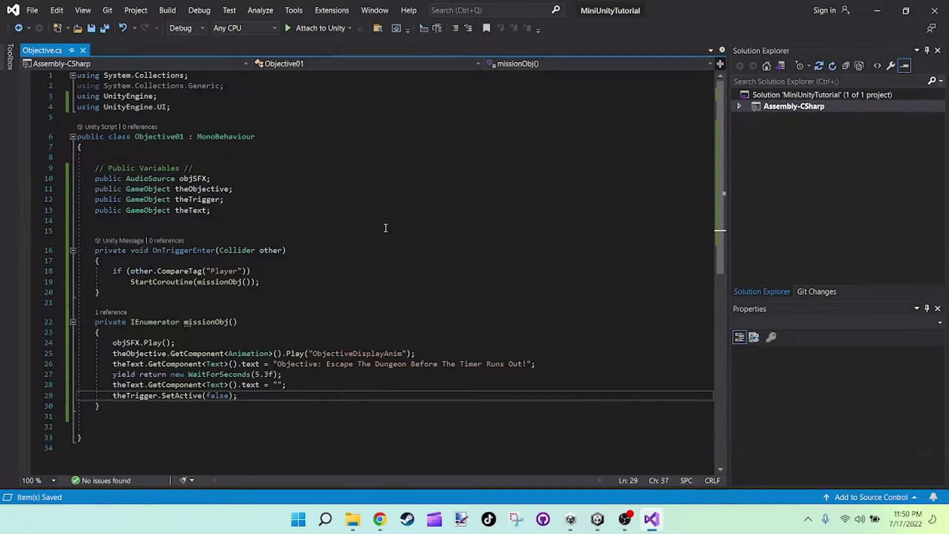
click(877, 10)
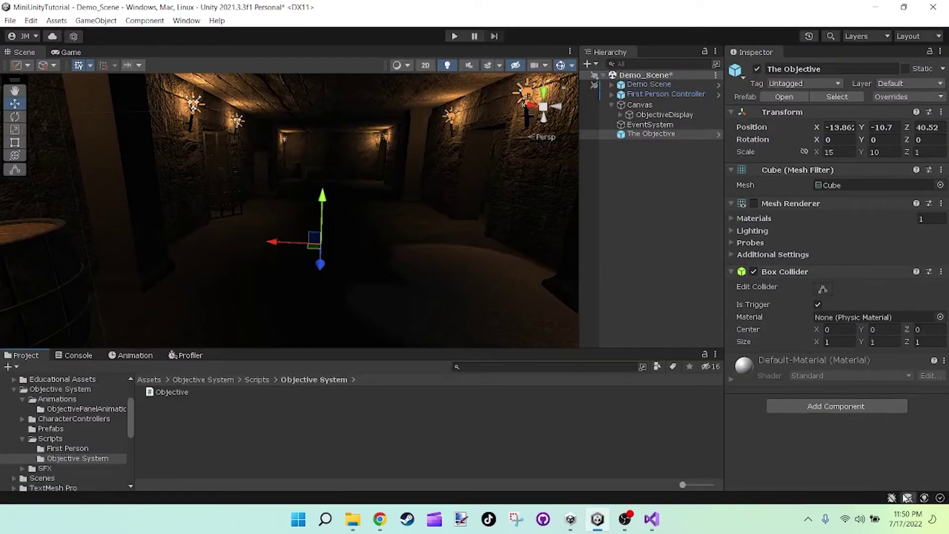
click(941, 503)
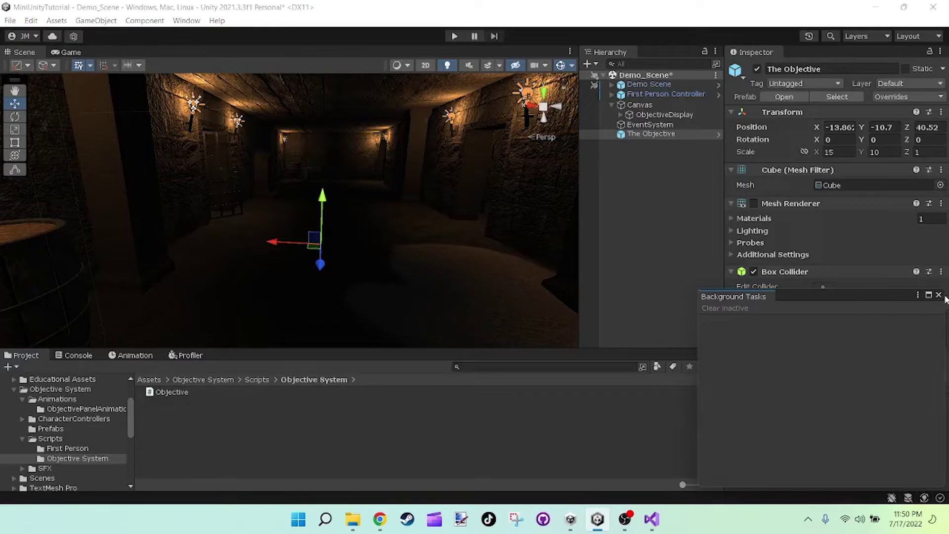
click(566, 422)
Review the Objective script's import settings and try again to attach the script to The Objective.
click(170, 393)
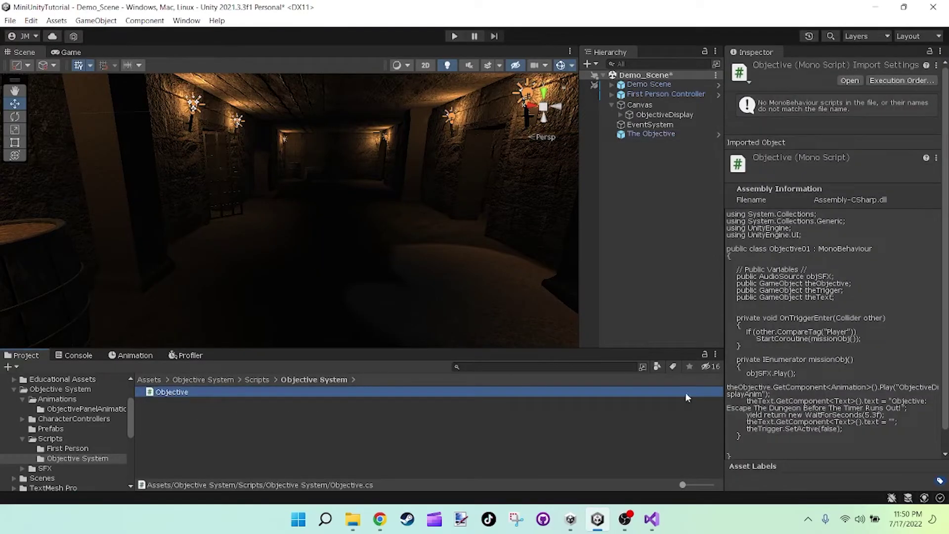
scroll(883, 391, down, 2)
scroll(882, 392, up, 2)
click(643, 133)
drag(173, 393, 836, 407)
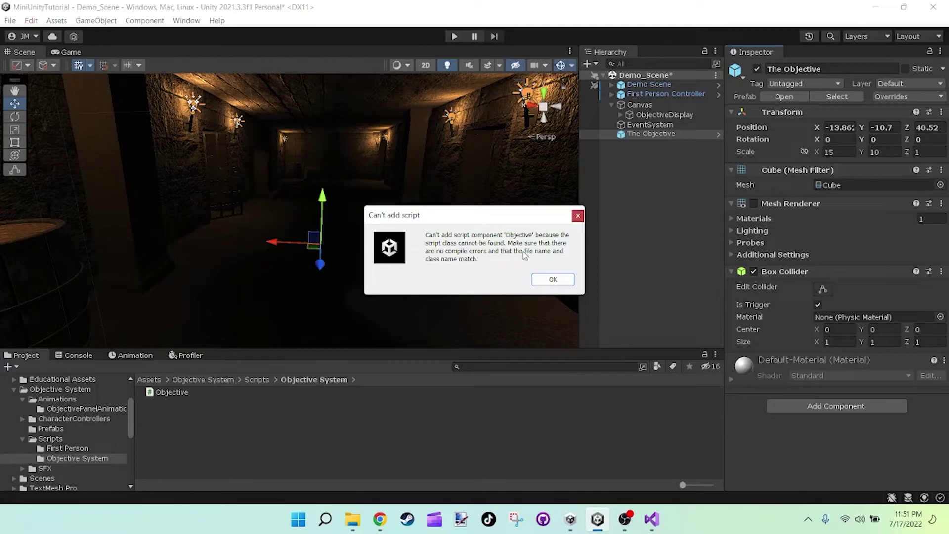
Dismiss the script error dialog in Unity and rename the class Objective01 to Objective in Visual Studio.
click(651, 519)
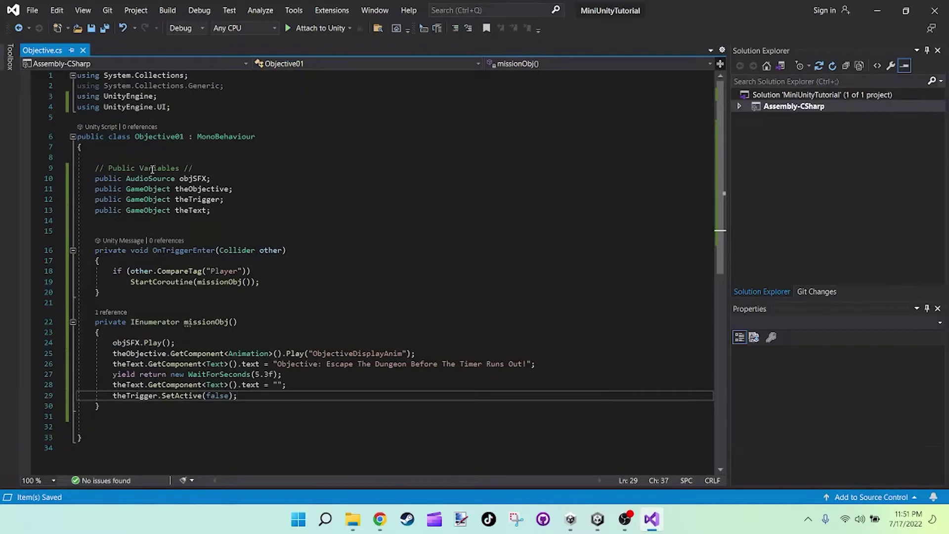
click(176, 137)
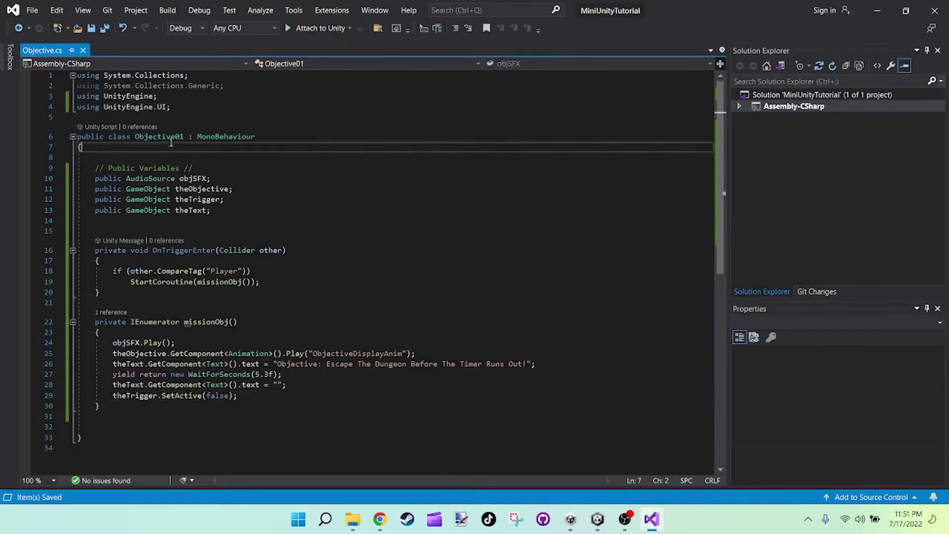
double_click(183, 137)
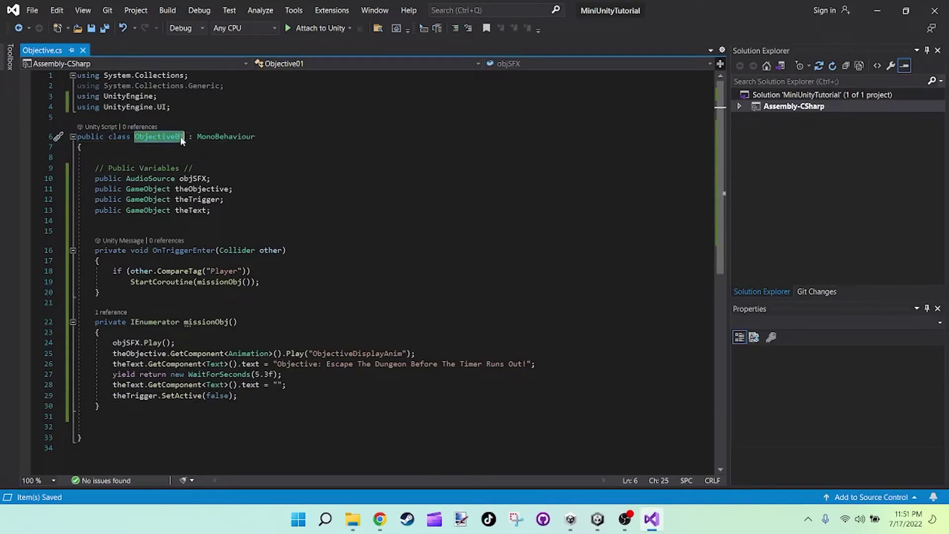
click(654, 519)
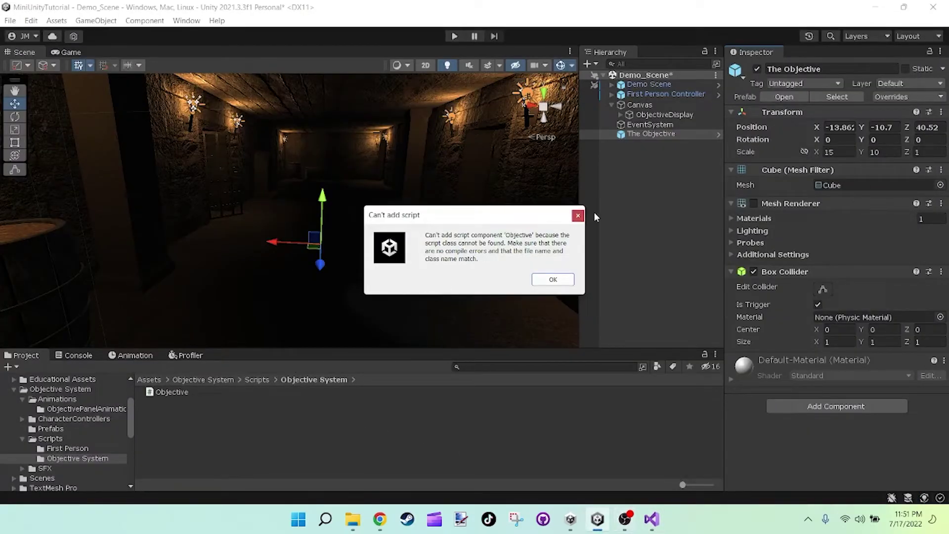
click(573, 216)
click(654, 520)
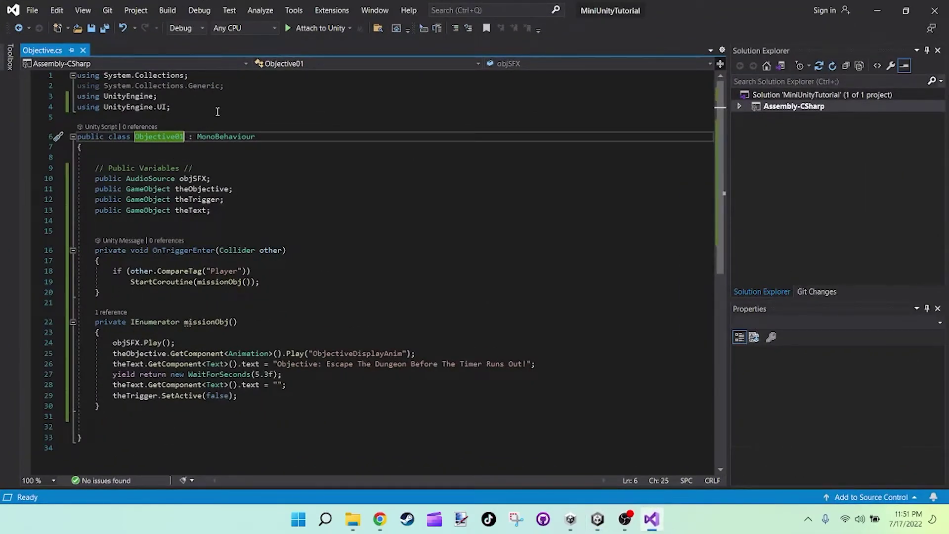
key(BackSpace)
key(BackSpace)
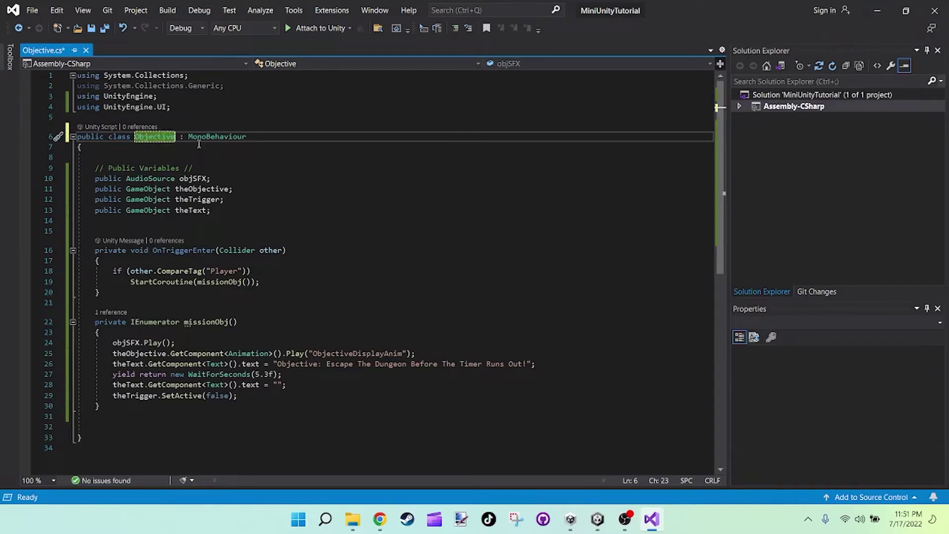
Save the renamed class in the Objective script and attach the script to The Objective in Unity.
key(ctrl+s)
click(330, 271)
click(328, 211)
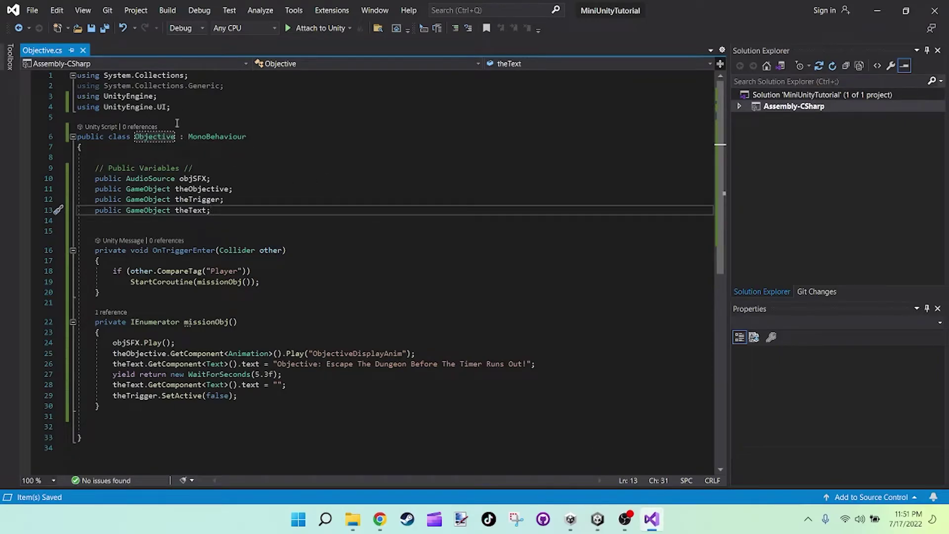
click(866, 11)
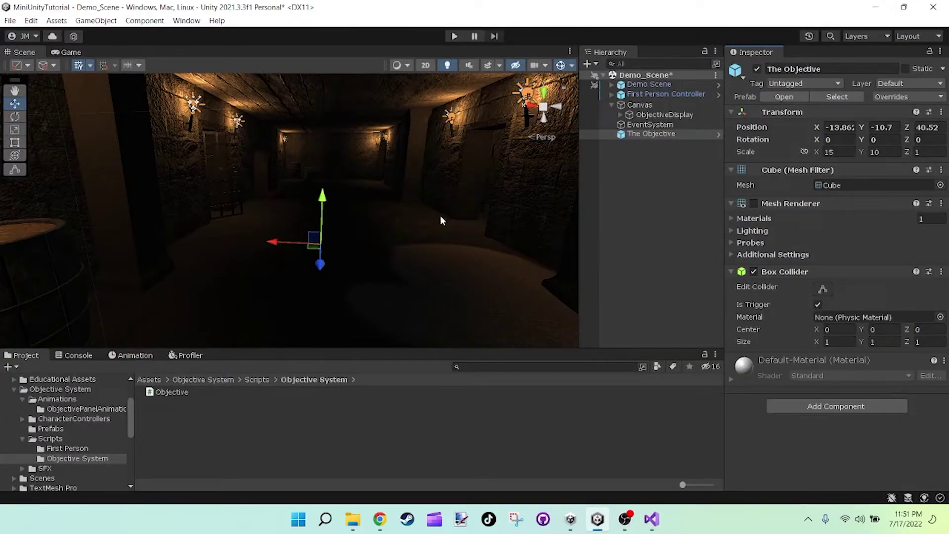
click(639, 134)
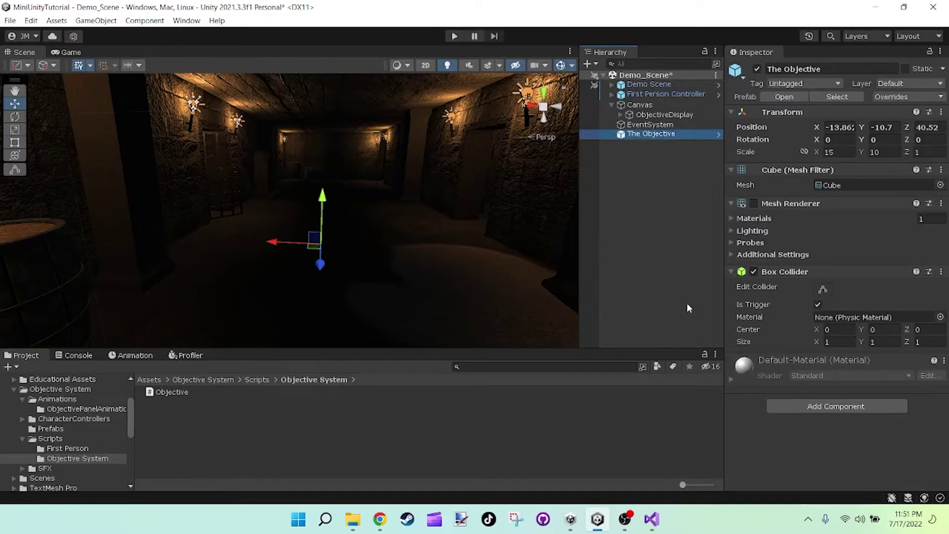
drag(154, 396, 649, 142)
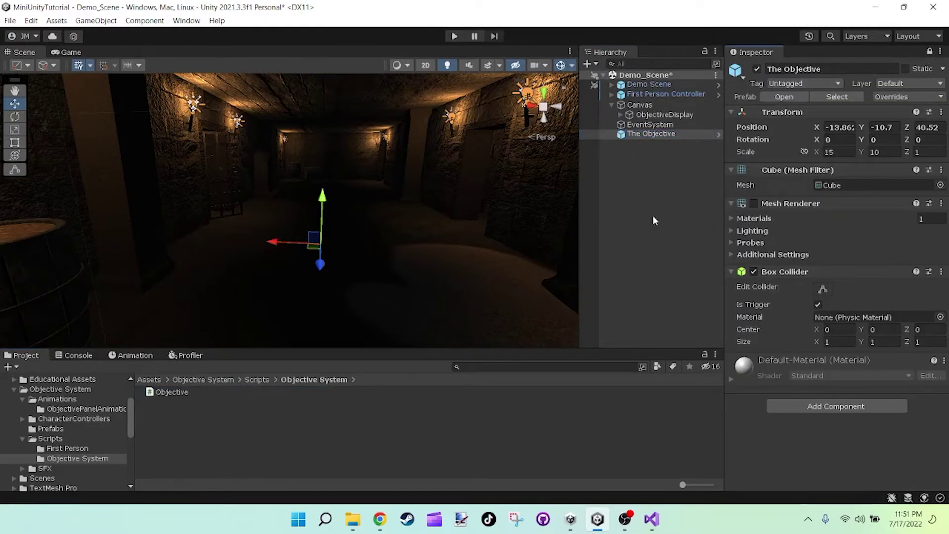
drag(177, 395, 757, 441)
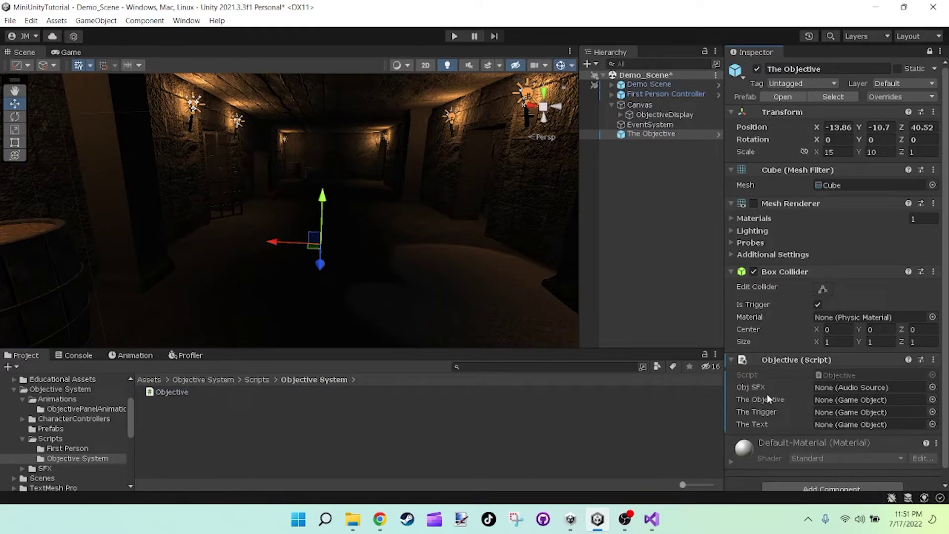
Add an Audio Source as a child of the First Person Camera and name it ObjectSFX.
double_click(611, 94)
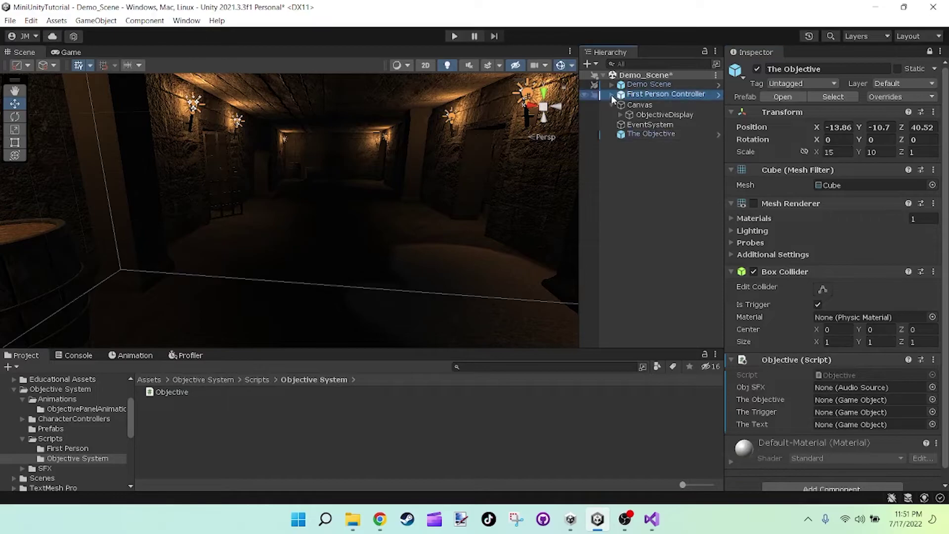
click(642, 104)
right_click(645, 105)
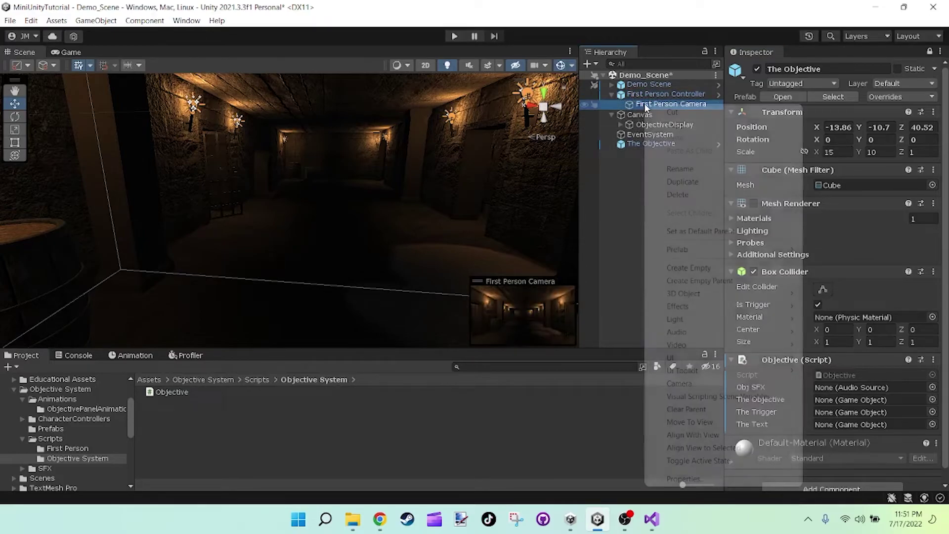
mouse_move(705, 332)
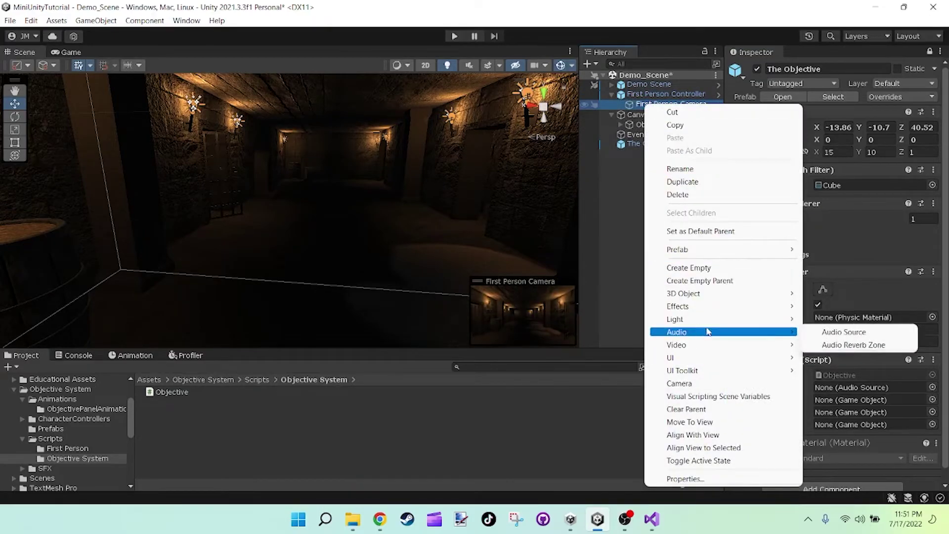
click(816, 332)
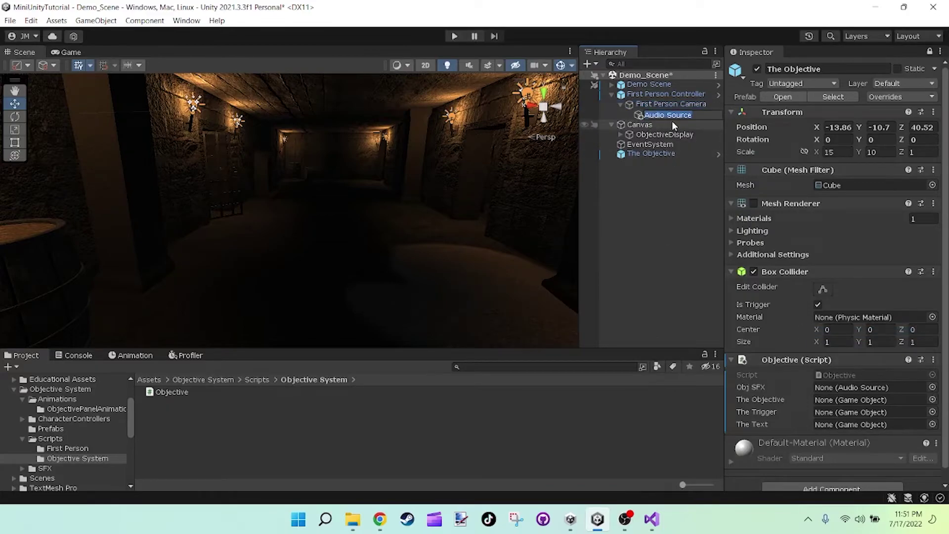
key(Caps_Lock)
text(O)
key(Caps_Lock)
text(bjectS)
key(Caps_Lock)
text(SFX)
key(Caps_Lock)
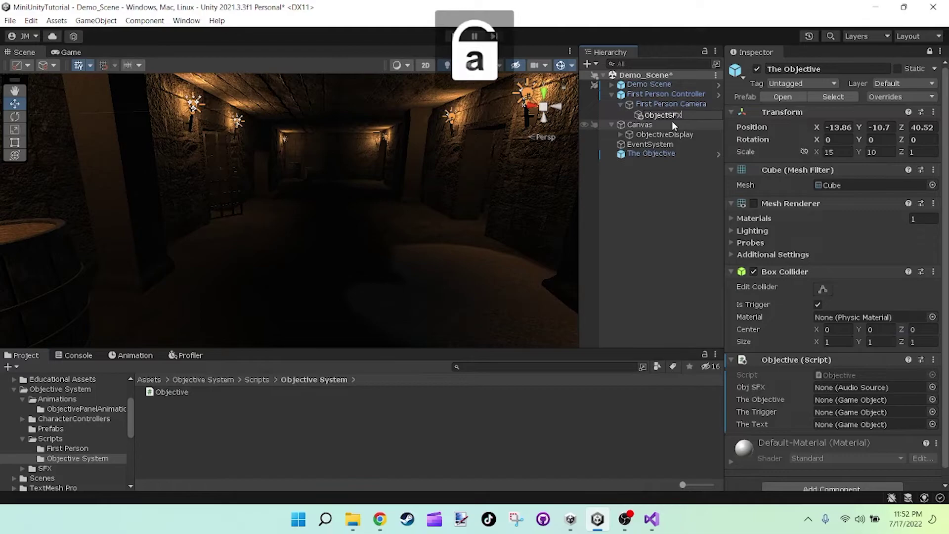
key(Return)
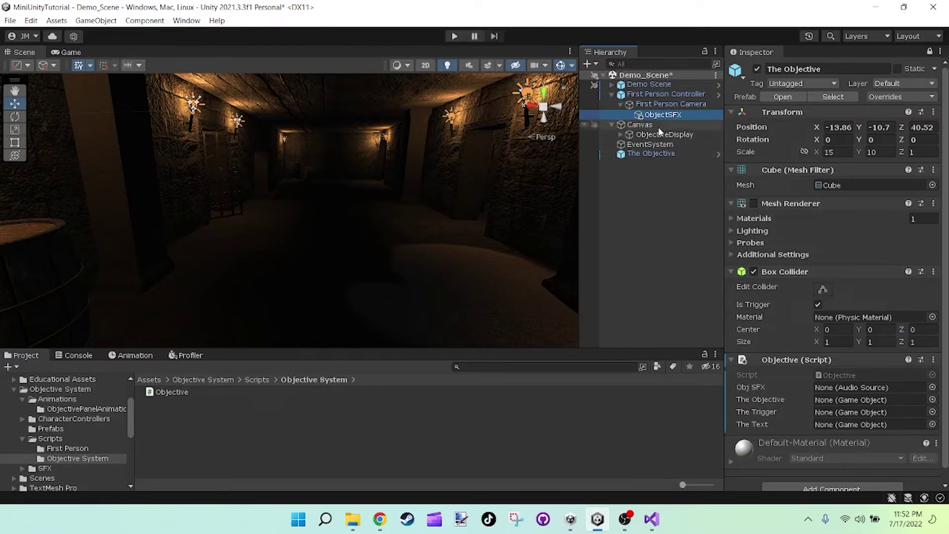
Unlock the Inspector, assign Notification sound 4 to ObjectSFX with Play On Awake disabled, and preview the clip.
click(929, 52)
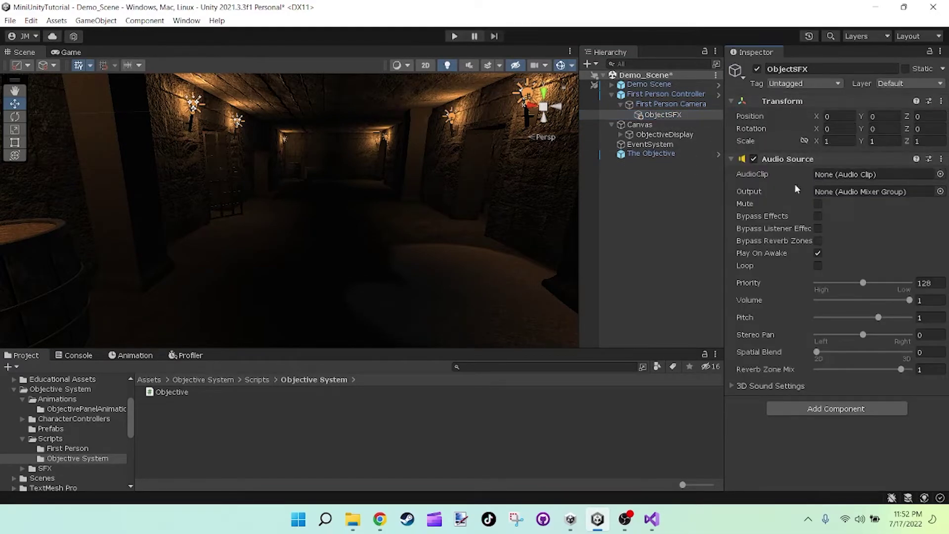
click(818, 253)
click(72, 466)
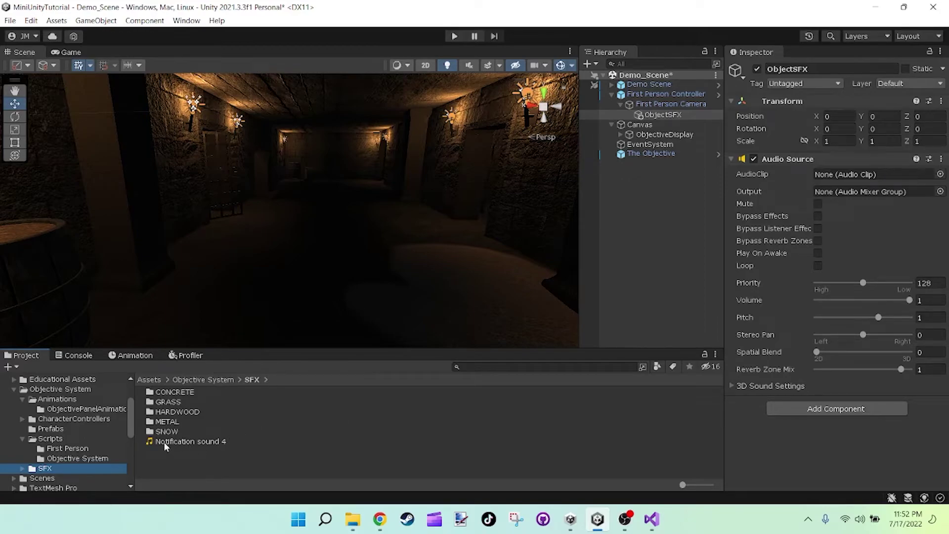
drag(164, 441, 825, 178)
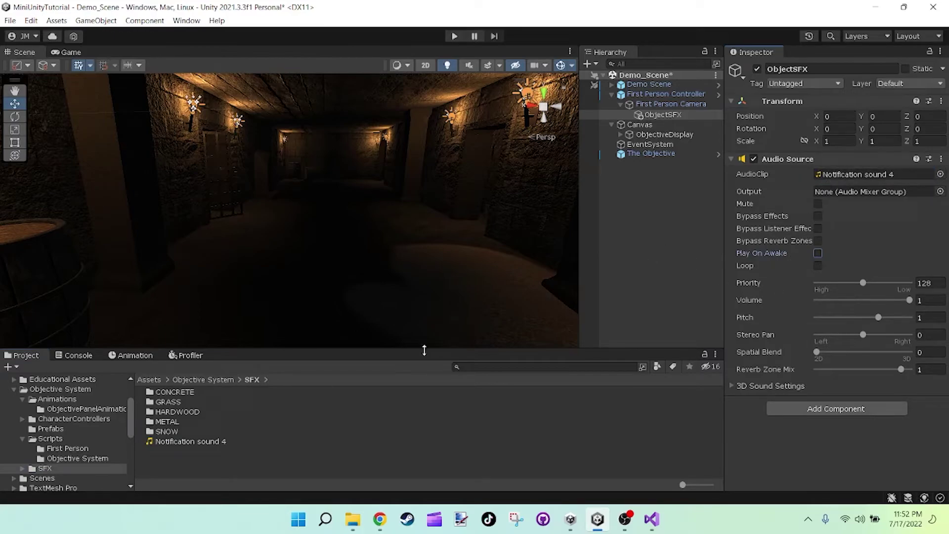
click(161, 446)
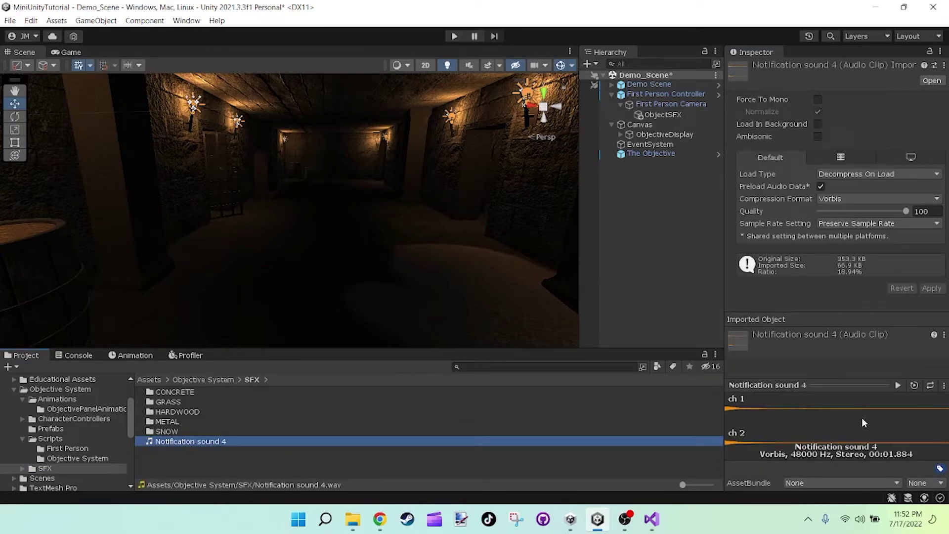
click(898, 385)
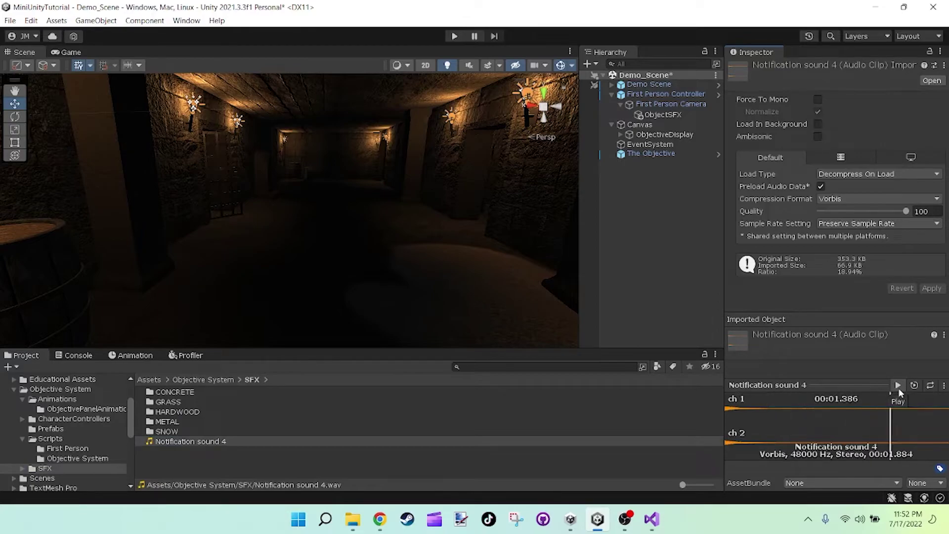
Assign ObjectSFX, ObjectiveDisplay, The Objective and ObjectiveText to the Obj SFX, The Objective, The Trigger and The Text references of the Objective script.
click(656, 154)
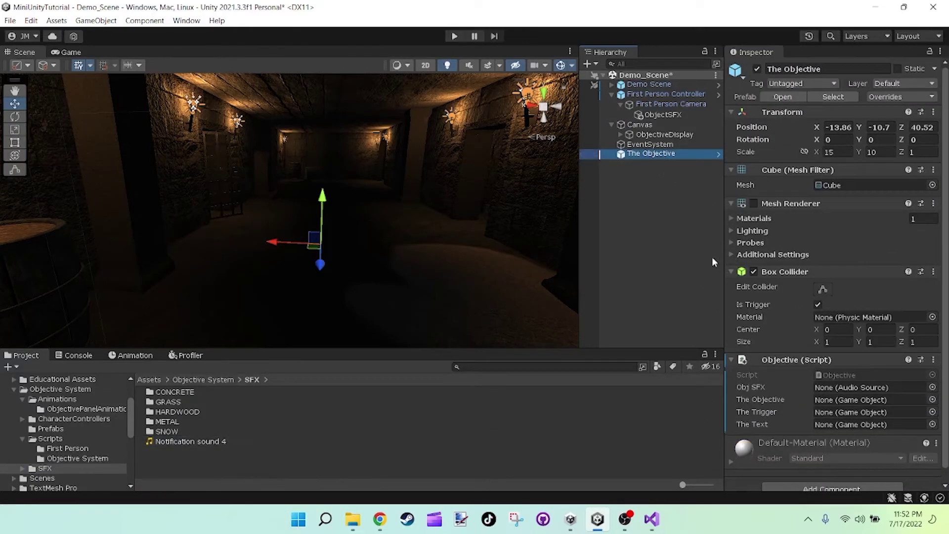
scroll(787, 280, down, 1)
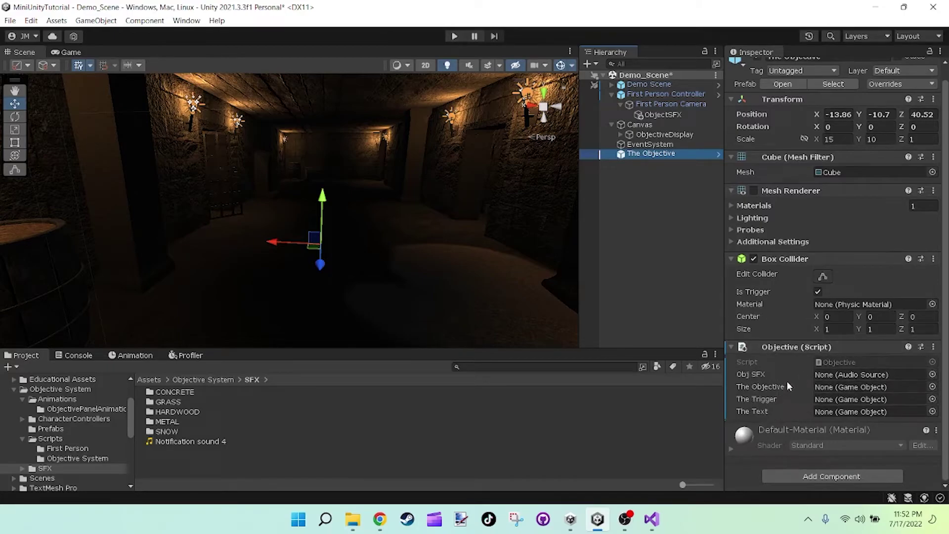
click(766, 371)
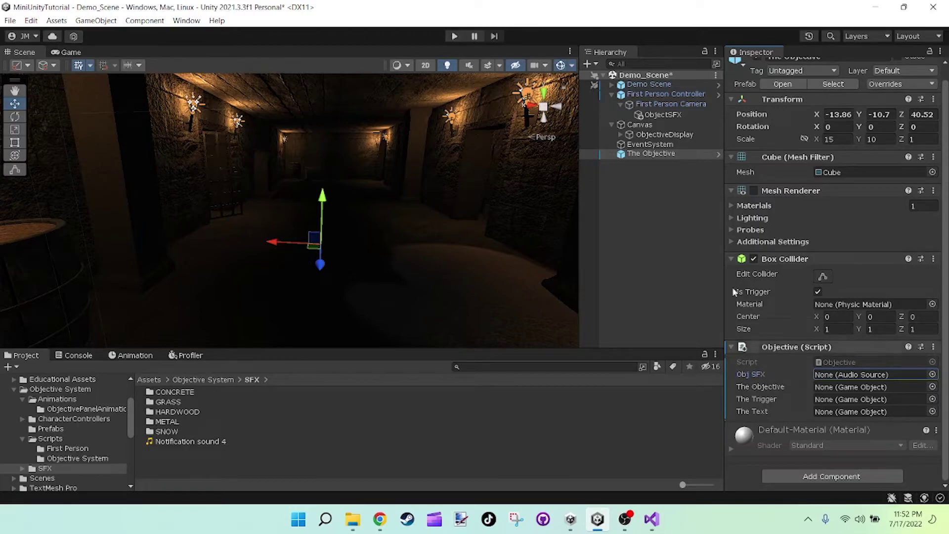
drag(657, 116, 840, 374)
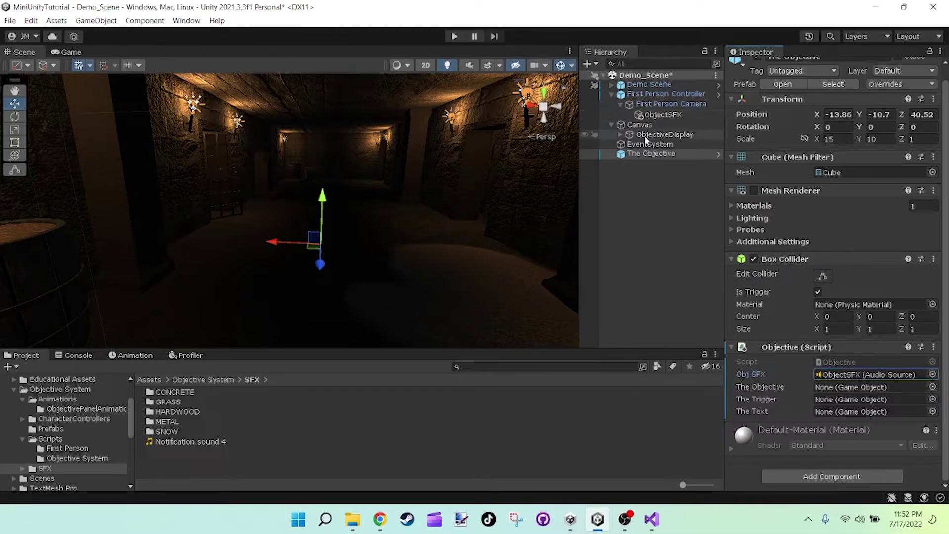
drag(755, 379, 820, 387)
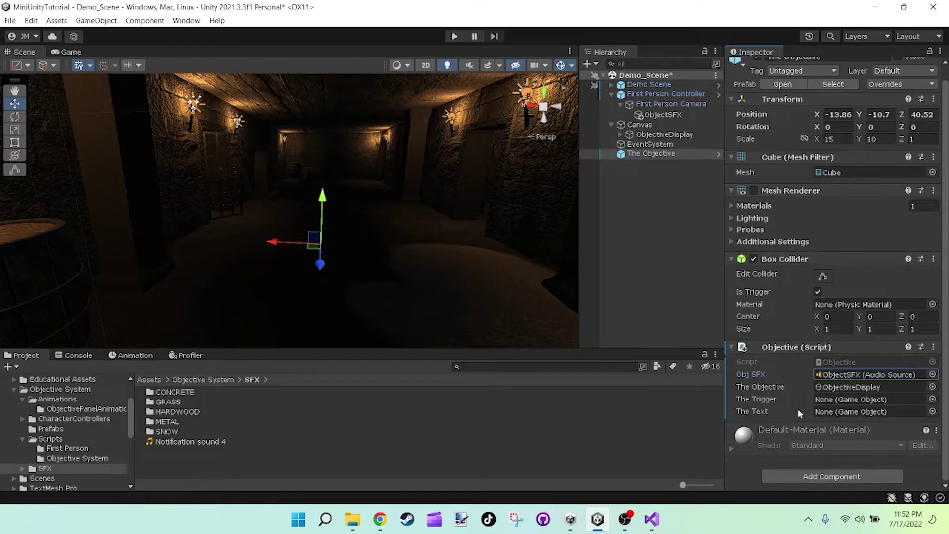
drag(647, 154, 819, 401)
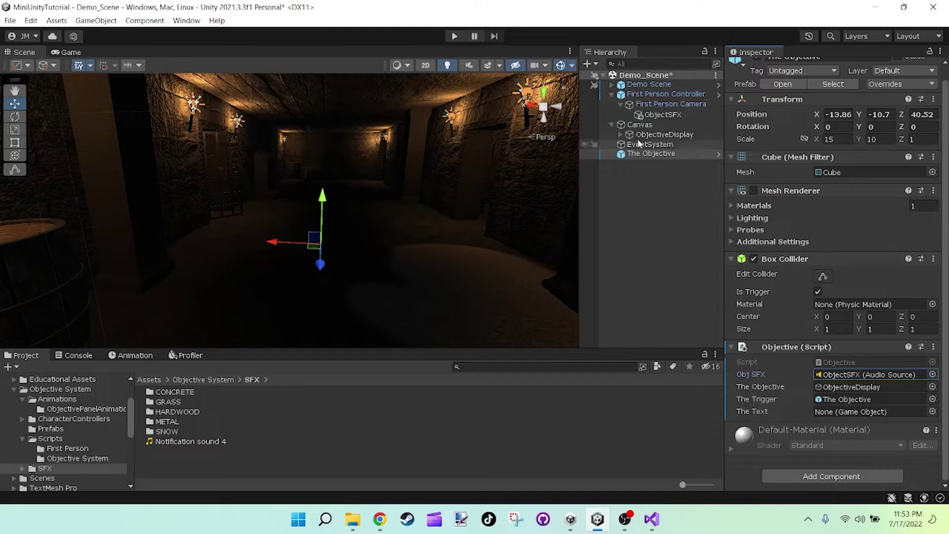
click(620, 135)
drag(641, 144, 863, 411)
Show the Game view and set its play mode behaviour to Play Maximized.
right_drag(416, 173, 74, 101)
click(74, 54)
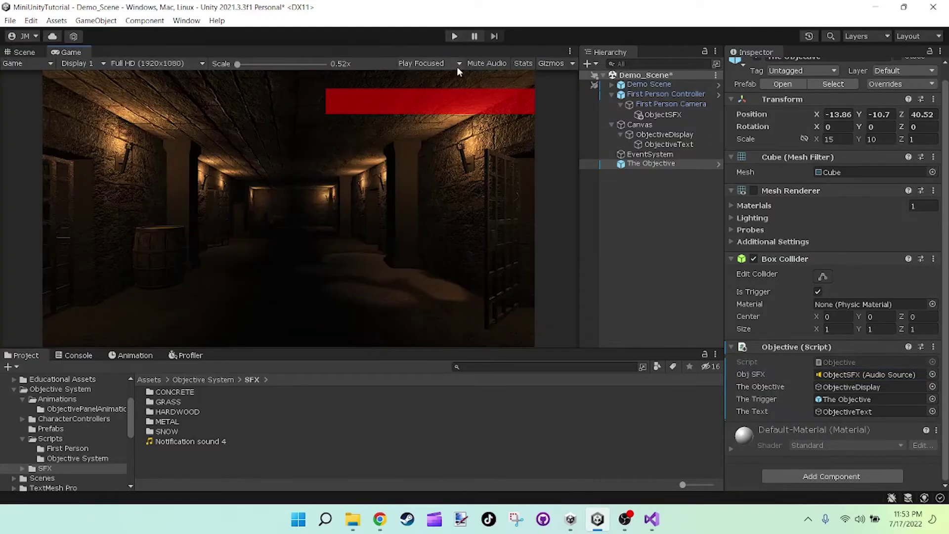
click(432, 64)
click(433, 92)
Play-test the scene by walking the player down the corridor into the objective trigger, and stop the game.
click(454, 38)
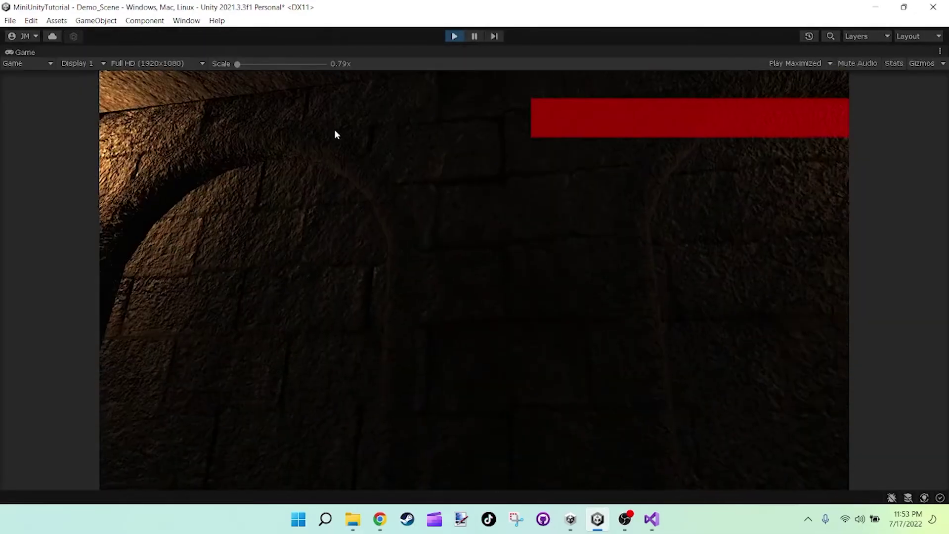
click(335, 131)
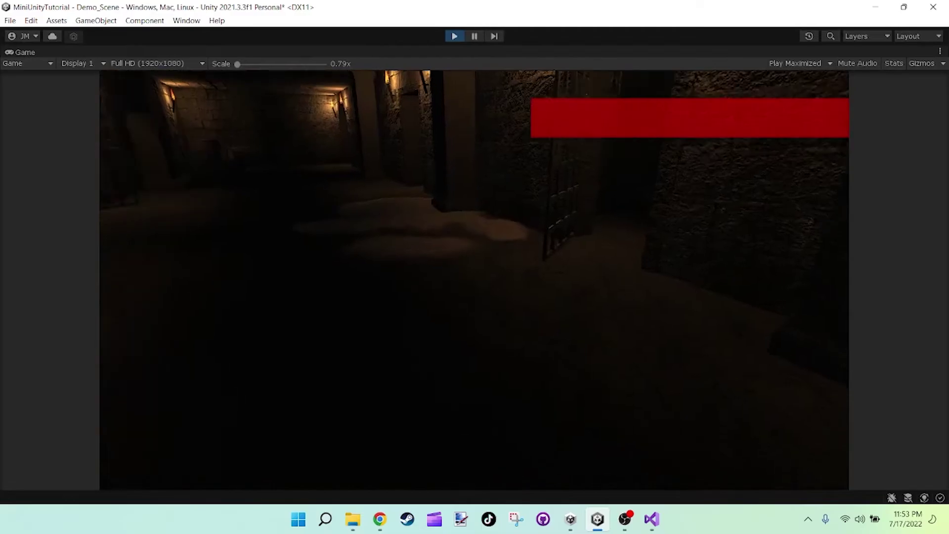
key(w)
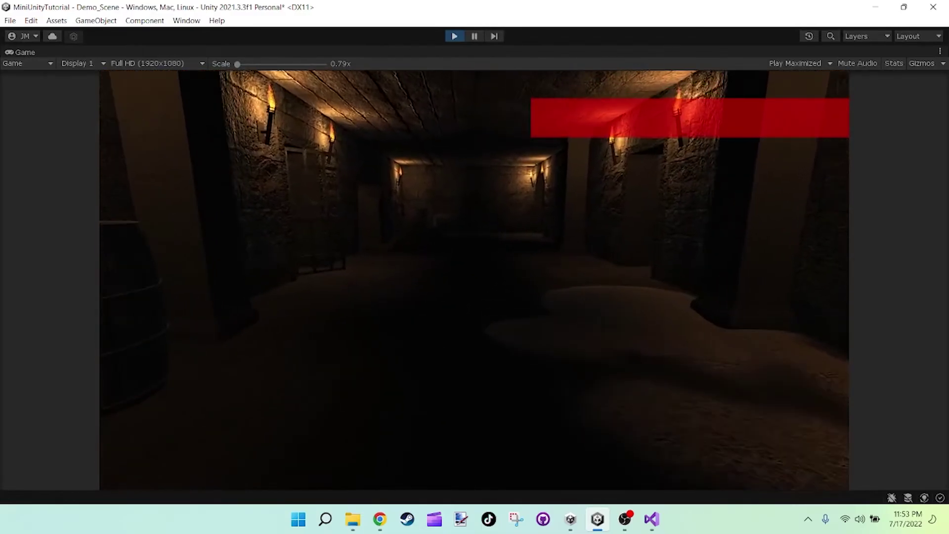
key(w)
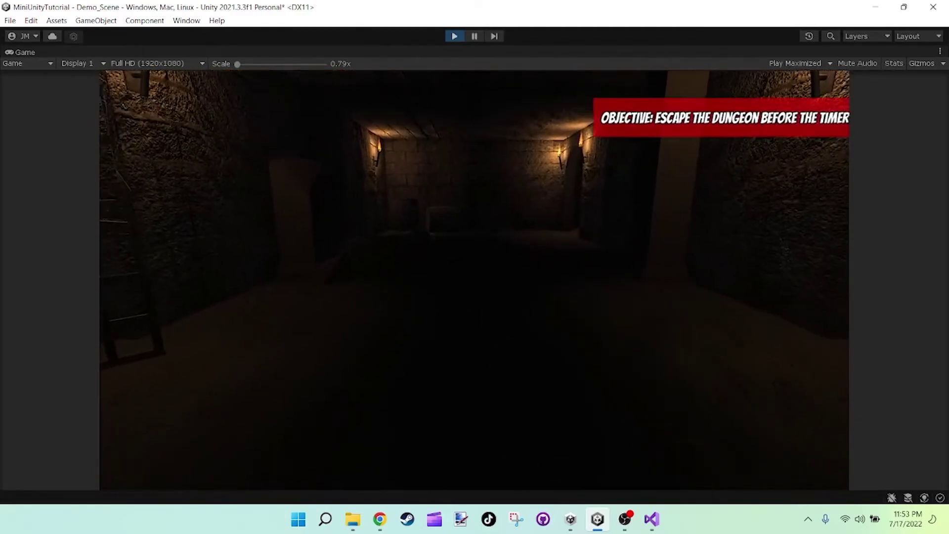
key(s)
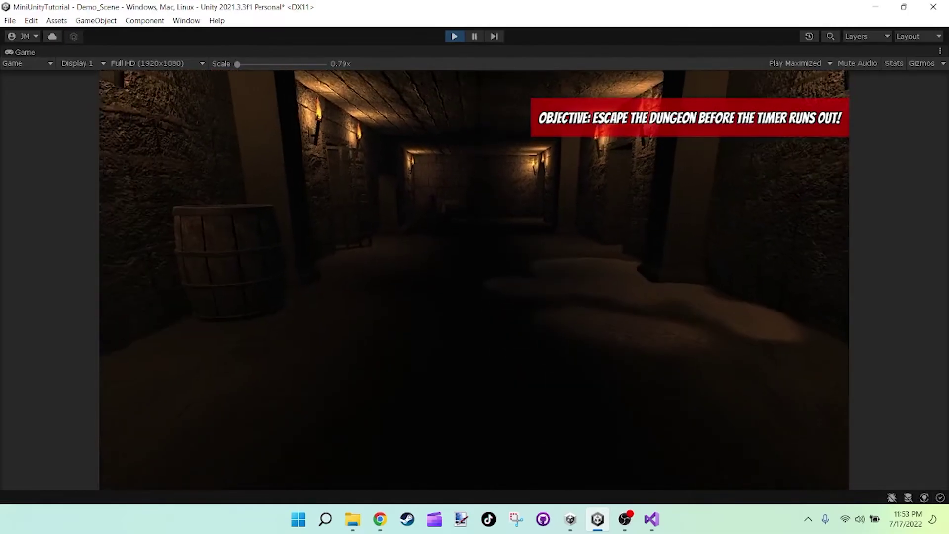
key(Escape)
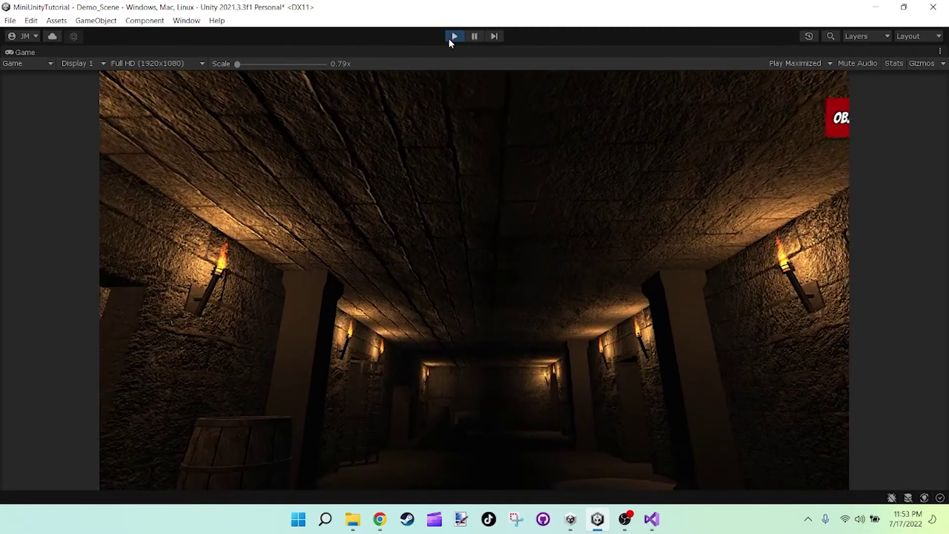
click(453, 36)
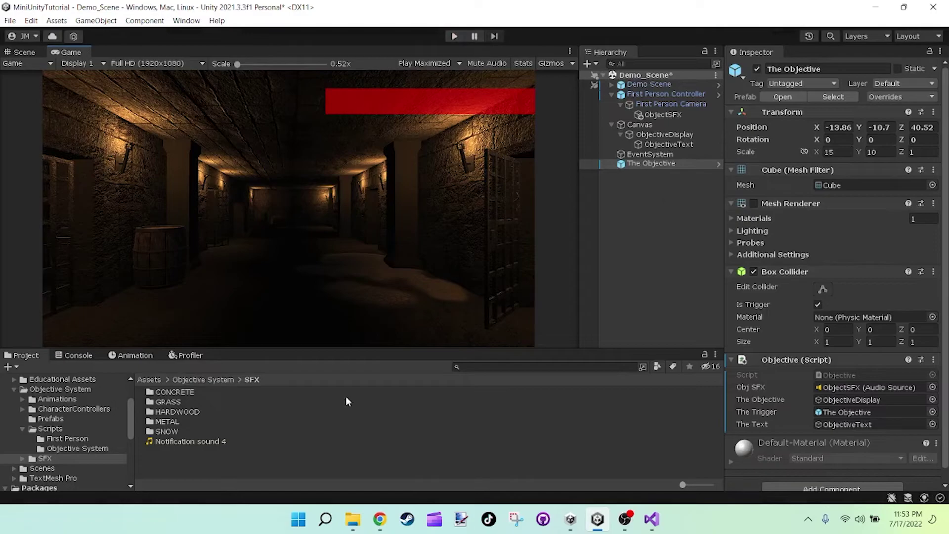
Return to the Scene view and deactivate the ObjectiveDisplay object under the Canvas.
click(25, 52)
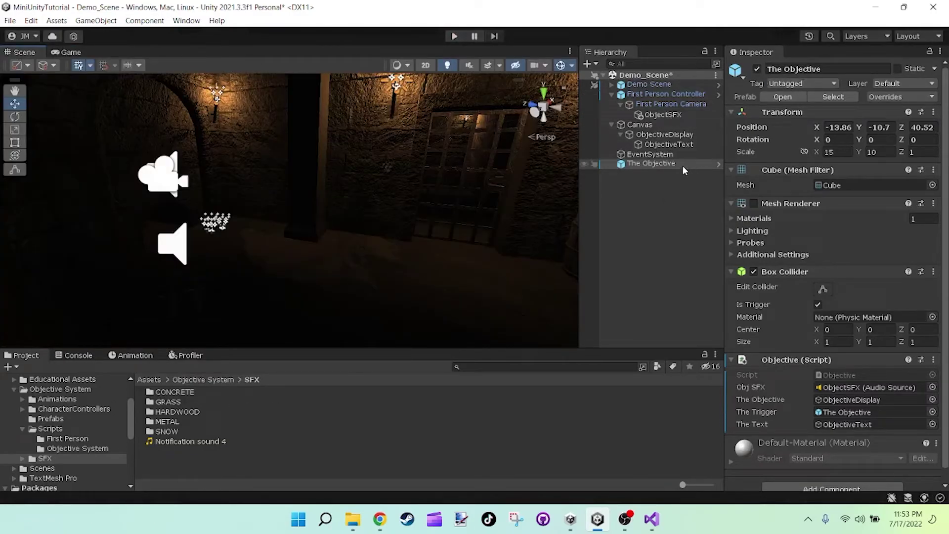
click(649, 138)
key(Left)
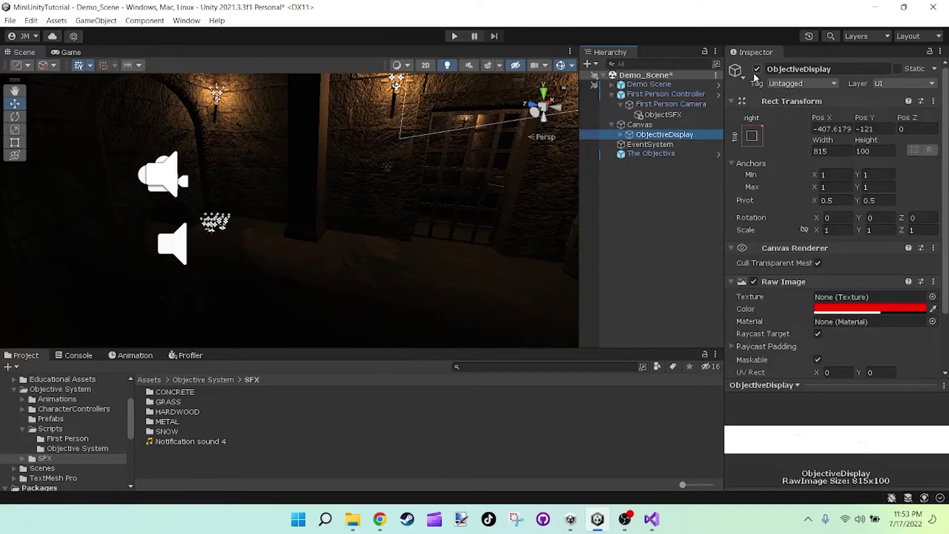
right_drag(451, 202, 784, 165)
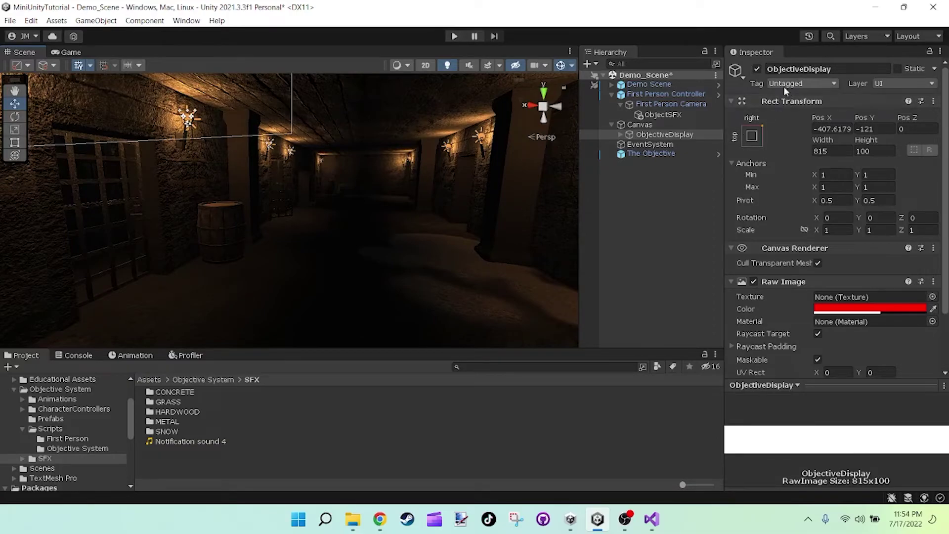
click(757, 68)
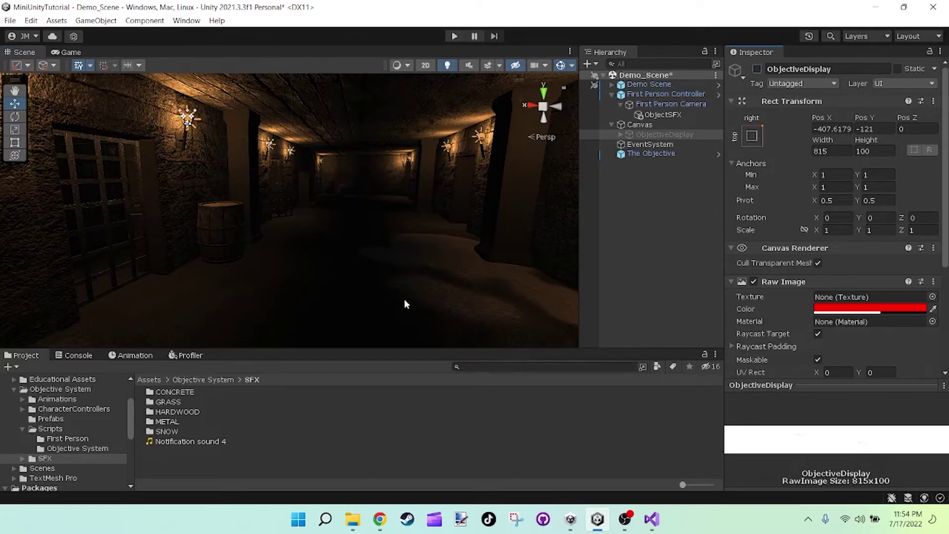
Switch to Visual Studio and add theObjective.SetActive(true); after objSFX.Play(); in the missionObj coroutine of Objective.cs.
click(652, 519)
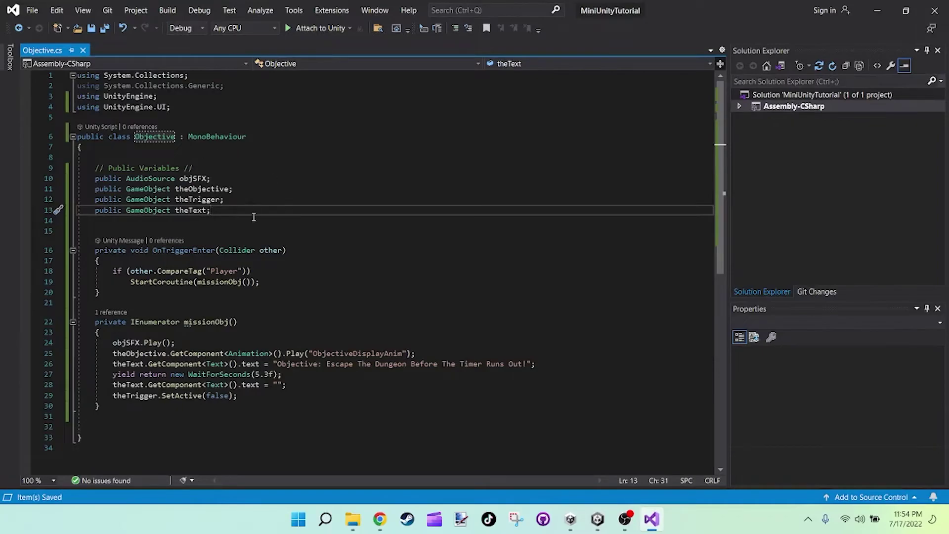
scroll(255, 215, down, 2)
scroll(273, 186, up, 1)
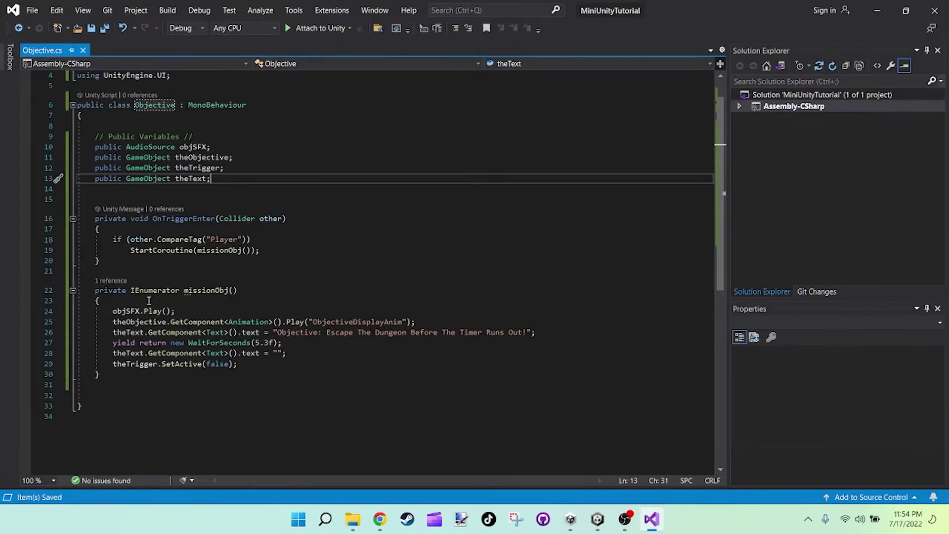
click(173, 300)
click(210, 309)
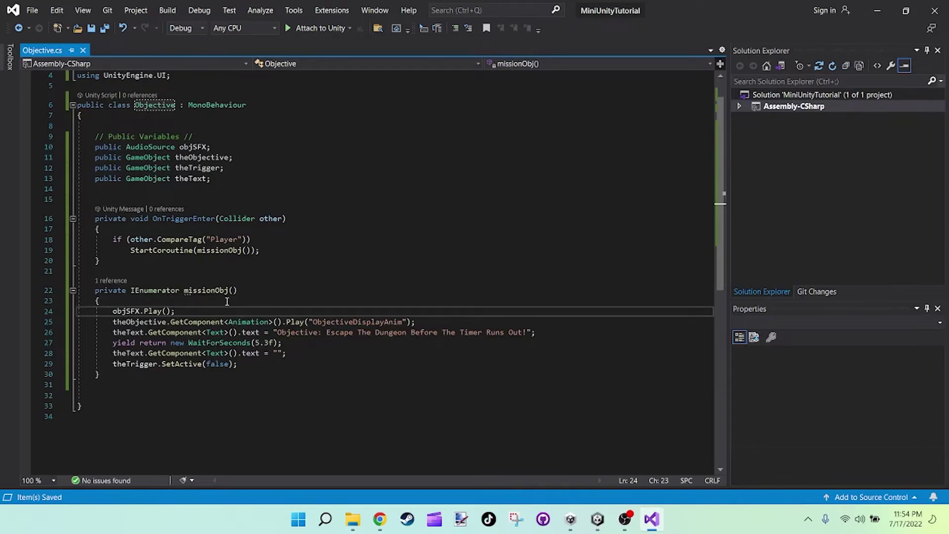
key(Return)
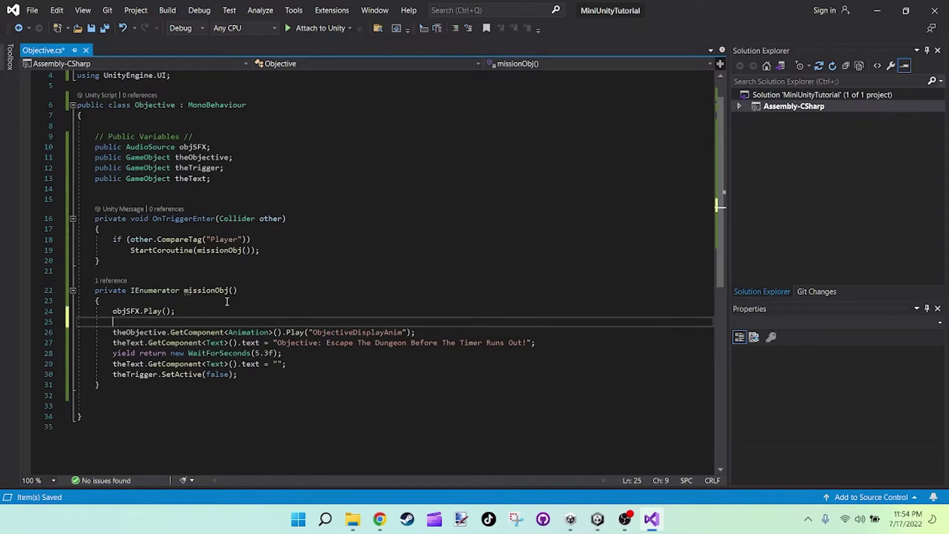
text(the)
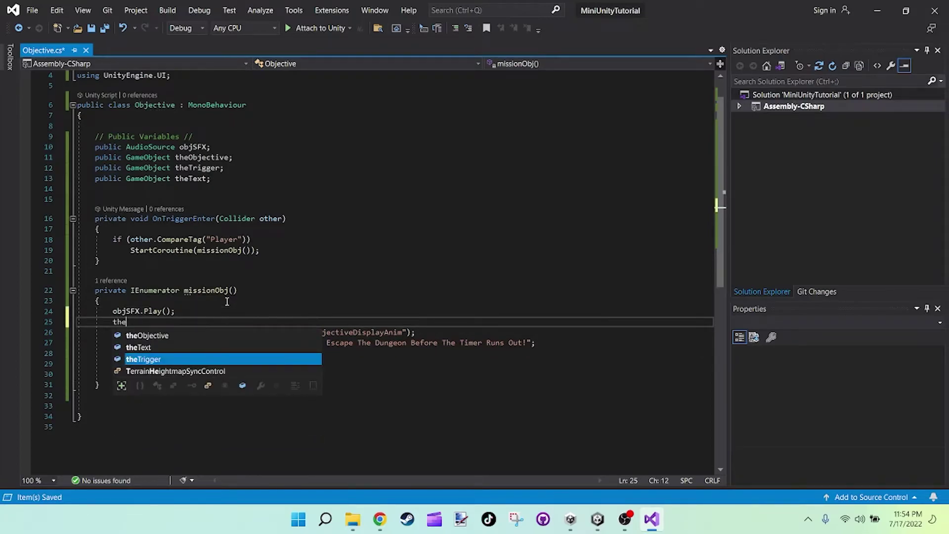
text(Objective.S)
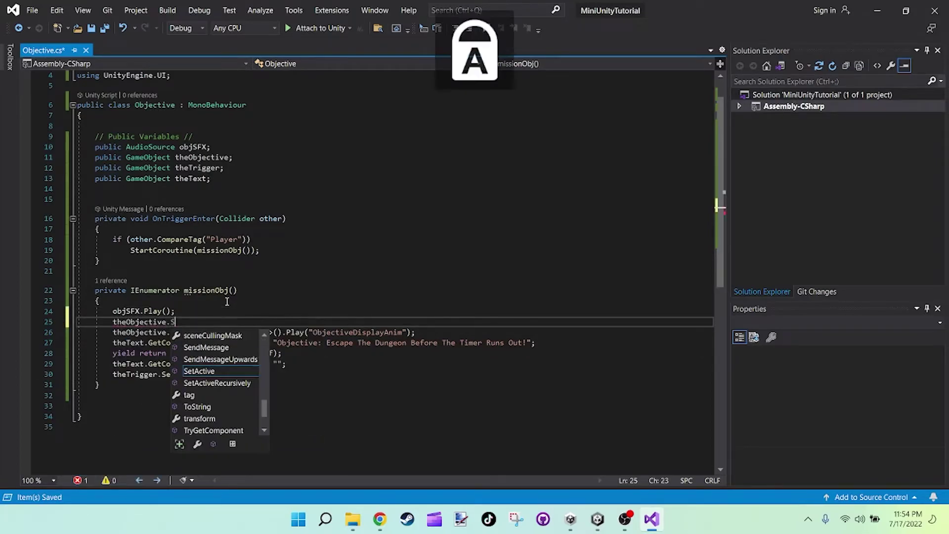
text(etActive(true))
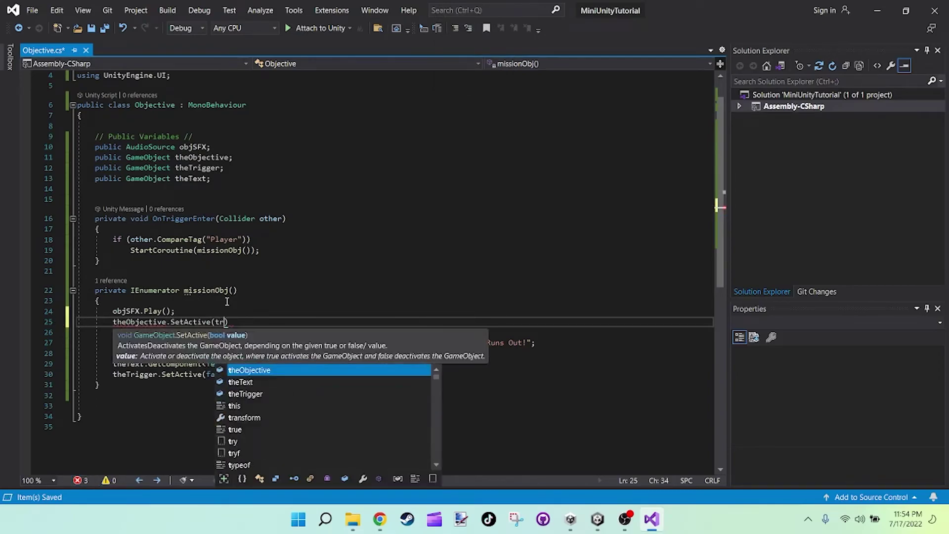
text(;)
Add theObjective.SetActive(false); after theTrigger.SetActive(false); at the end of missionObj and save the script.
key(Down)
key(Down)
key(Down)
key(Down)
key(Down)
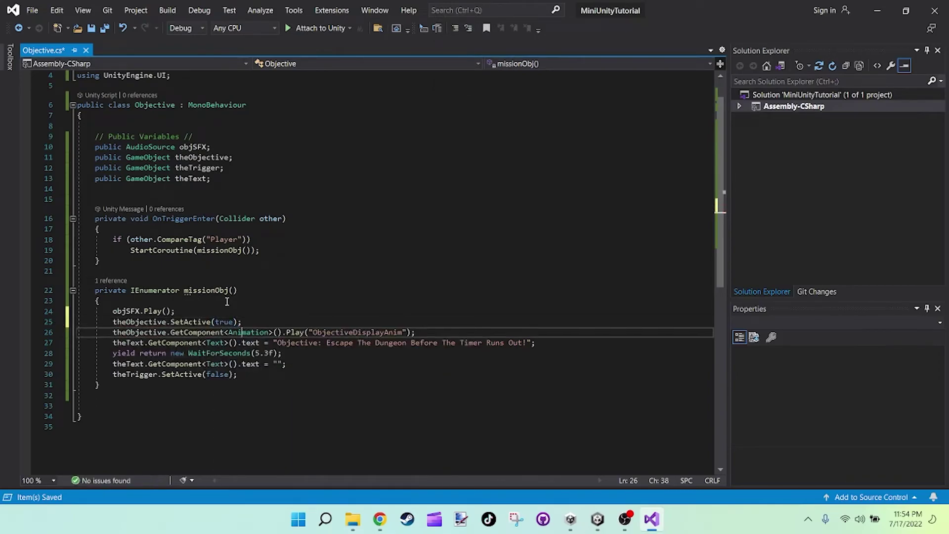
key(Return)
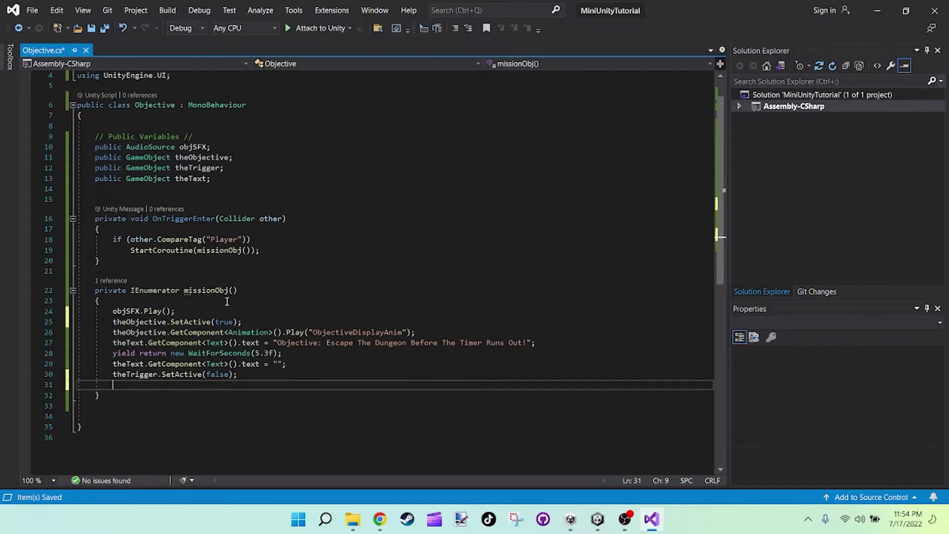
text(theObjective.SetActive)
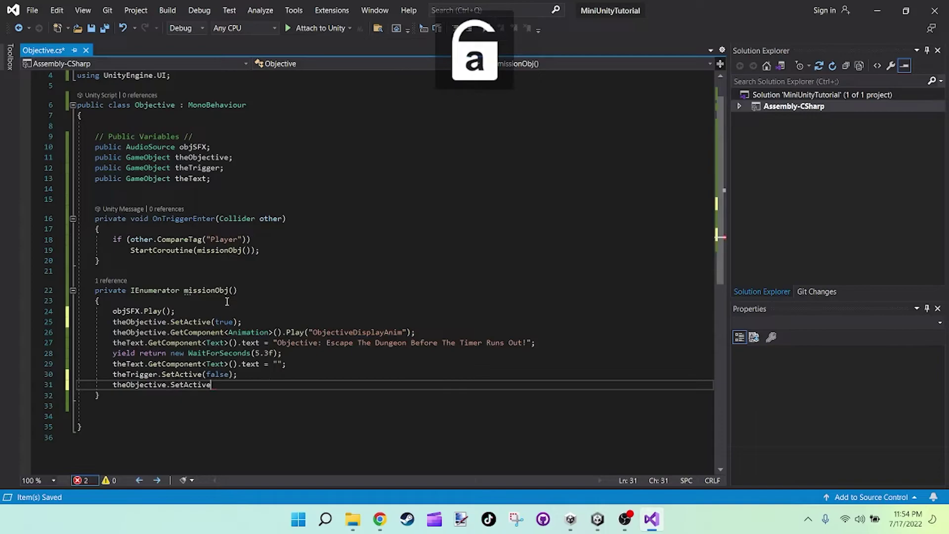
text((false);se)
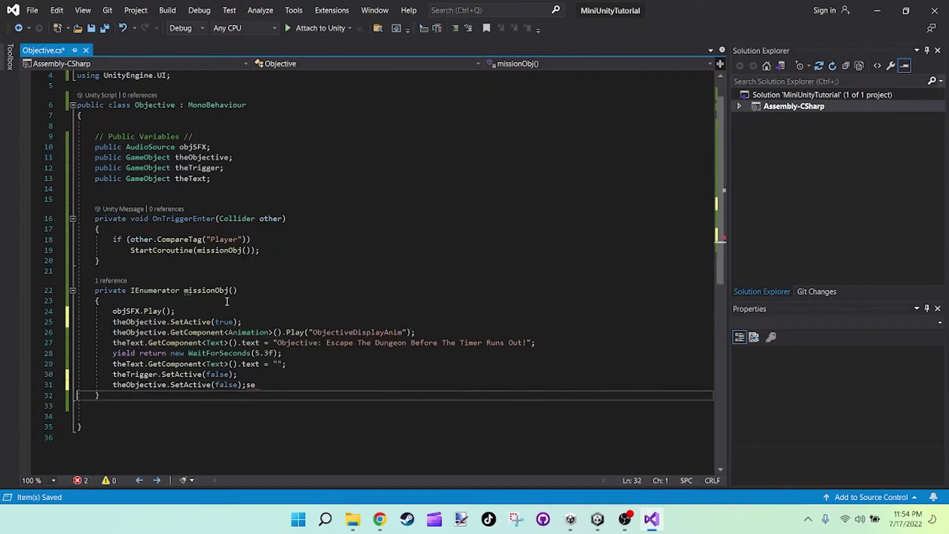
key(BackSpace)
key(BackSpace)
key(ctrl+s)
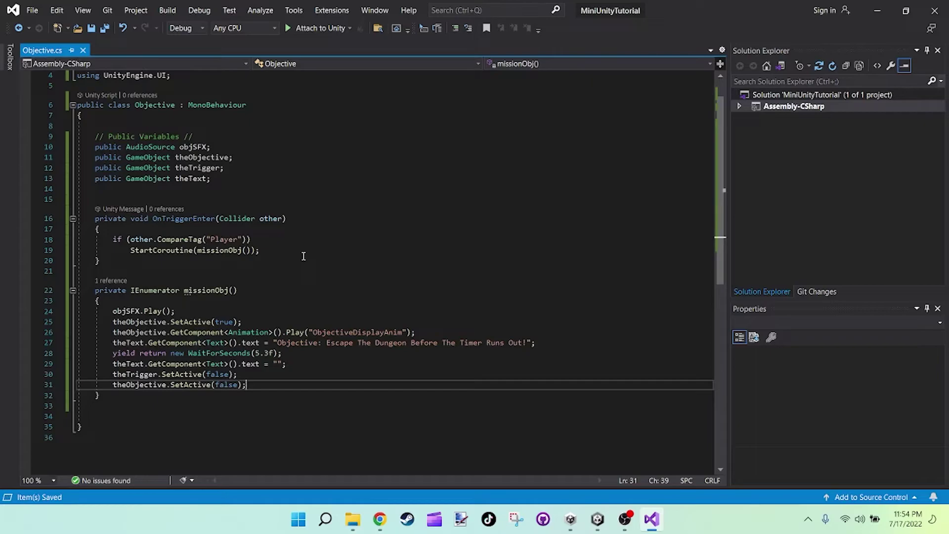
click(332, 260)
click(315, 271)
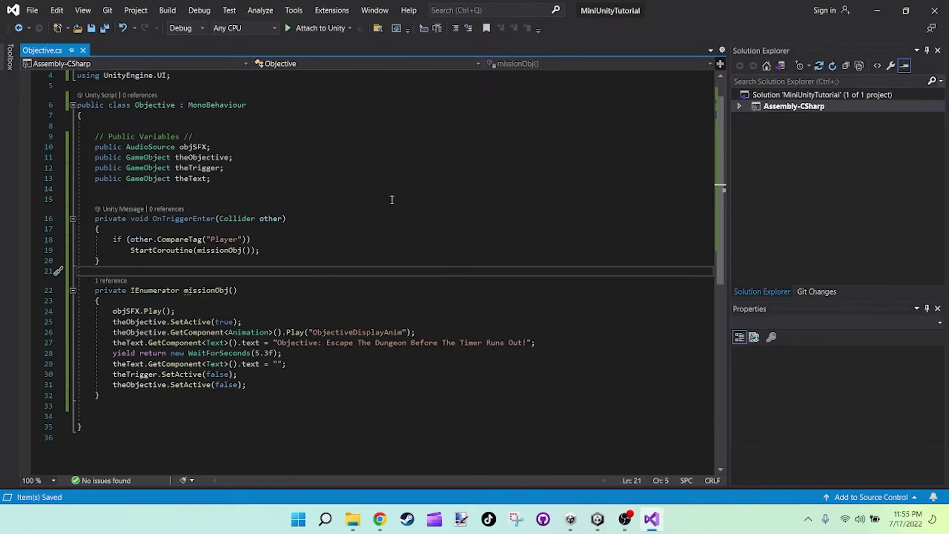
Return to Unity, select The Objective to inspect its Objective script references, and save the project.
click(877, 12)
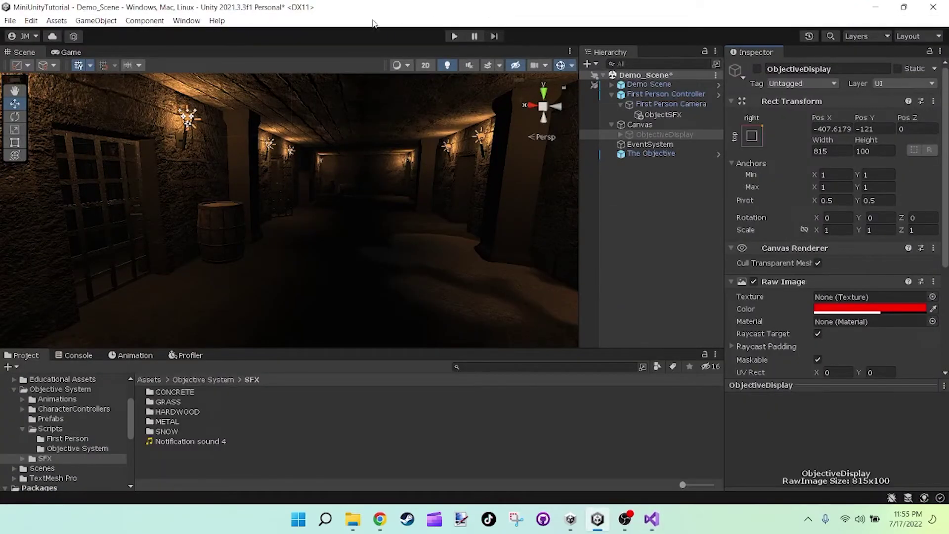
click(650, 151)
scroll(794, 438, down, 1)
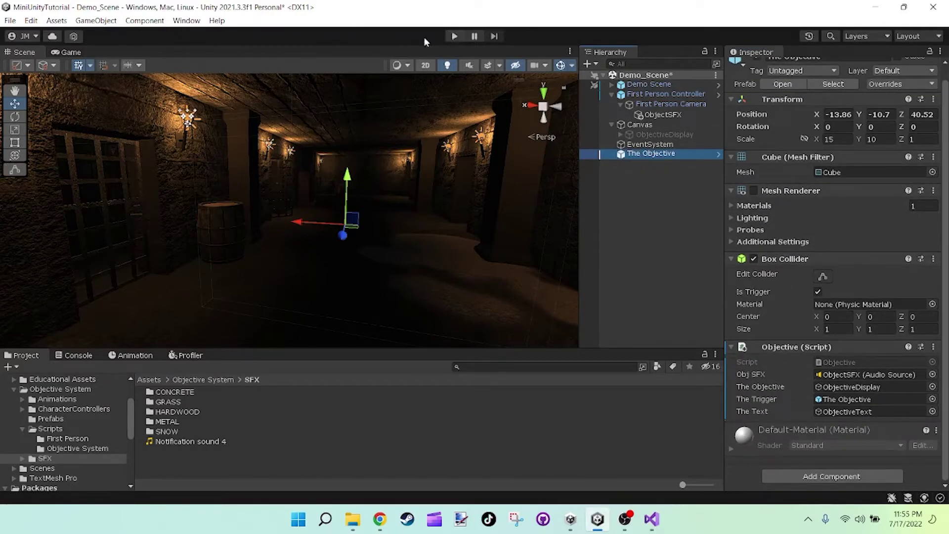
click(11, 20)
click(11, 21)
click(12, 22)
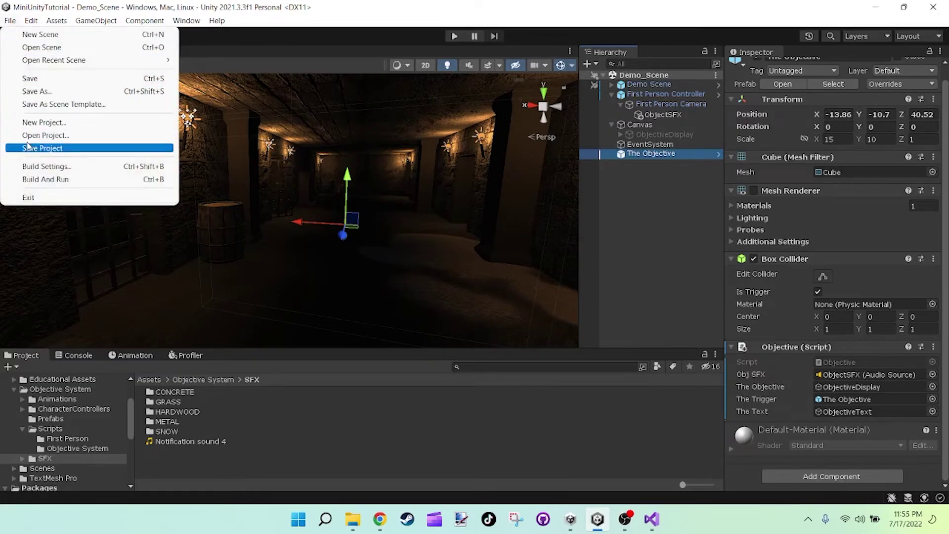
click(42, 147)
Play-test the scene by walking the player through the objective trigger and back along the corridor, and stop the game.
click(451, 38)
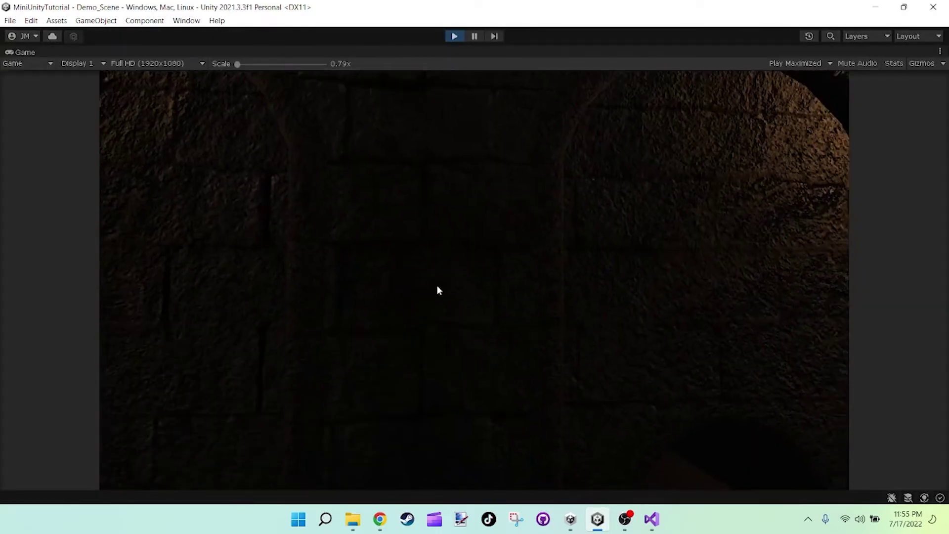
click(437, 285)
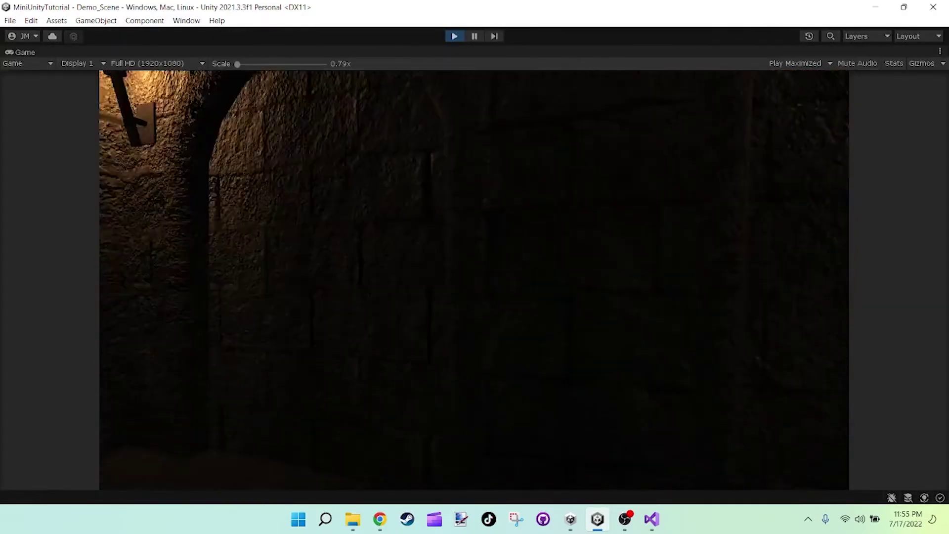
key(w)
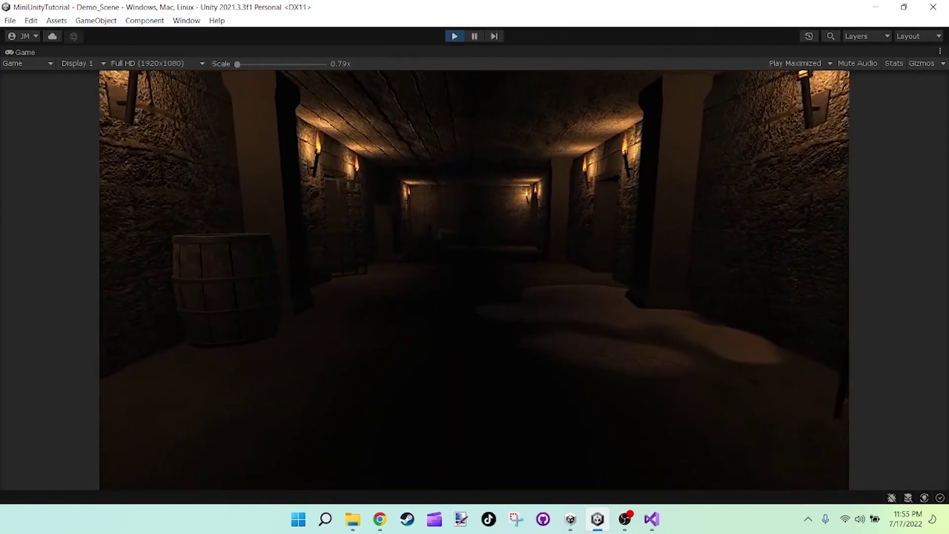
key(w)
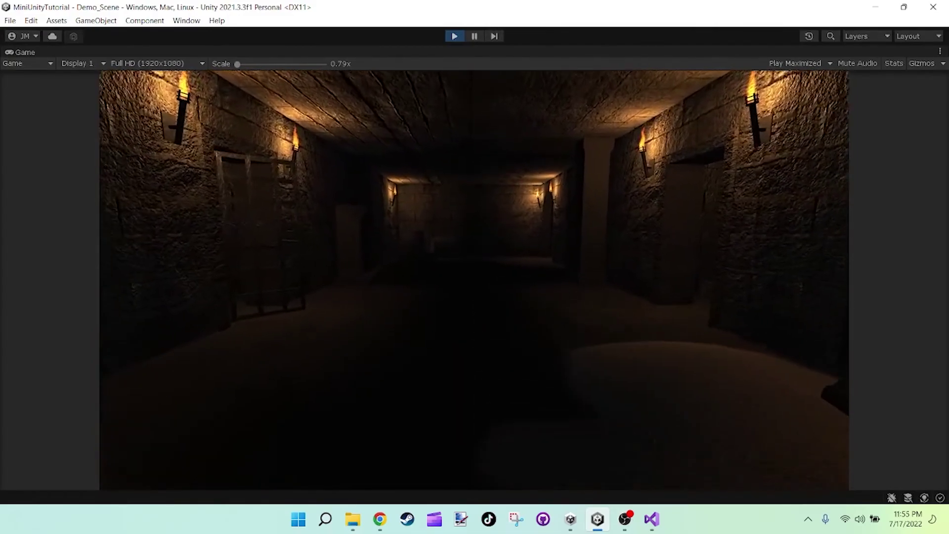
key(w)
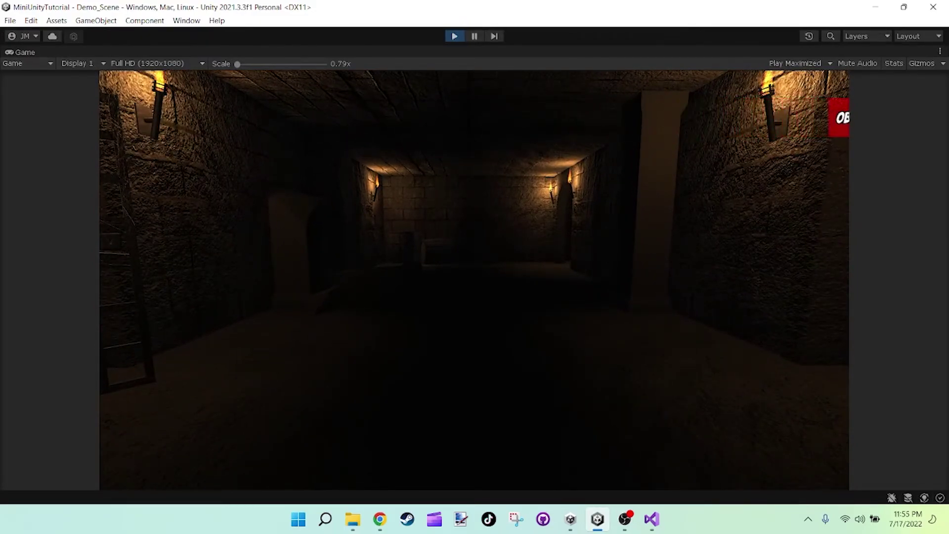
key(w)
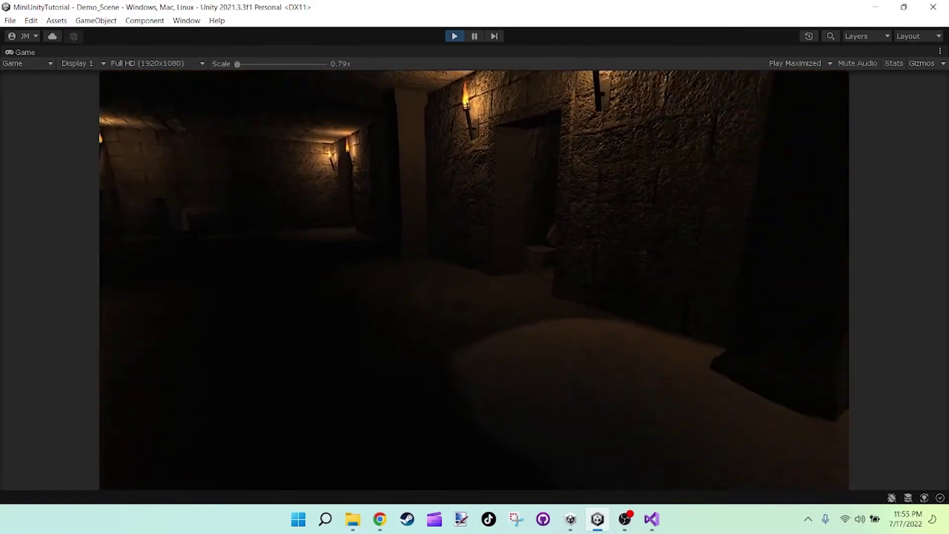
key(w)
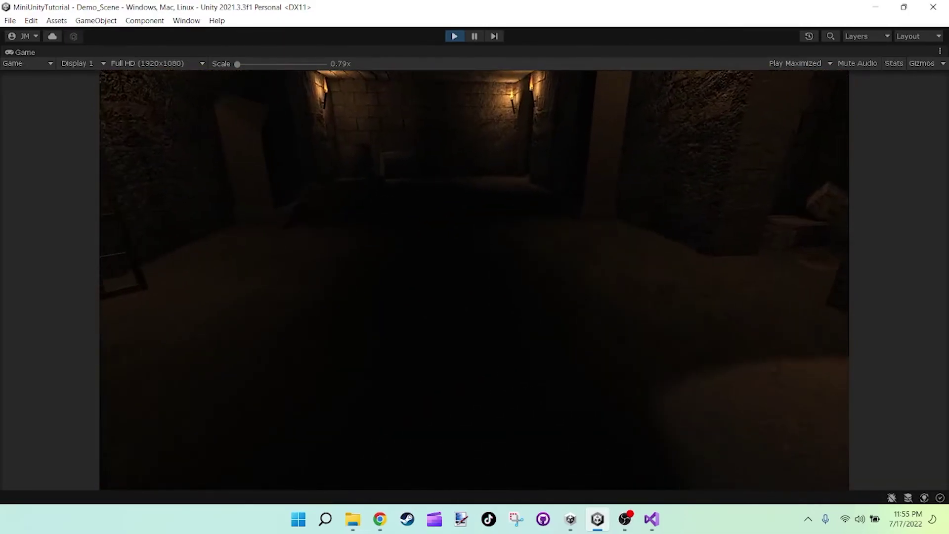
key(w)
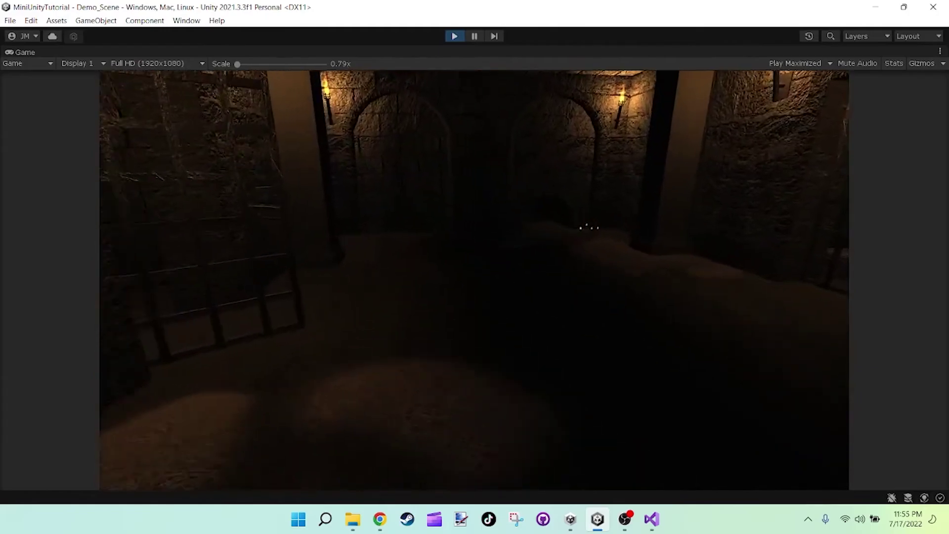
key(w)
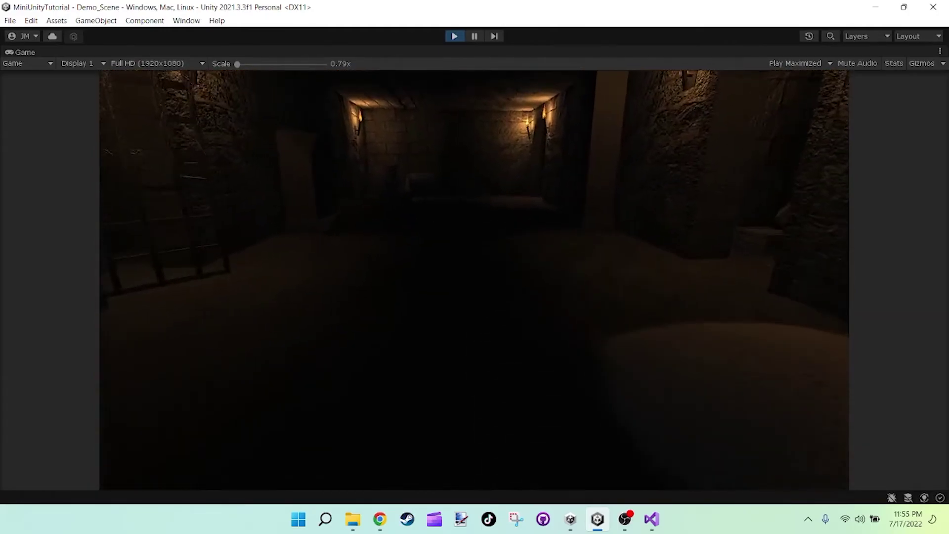
key(w)
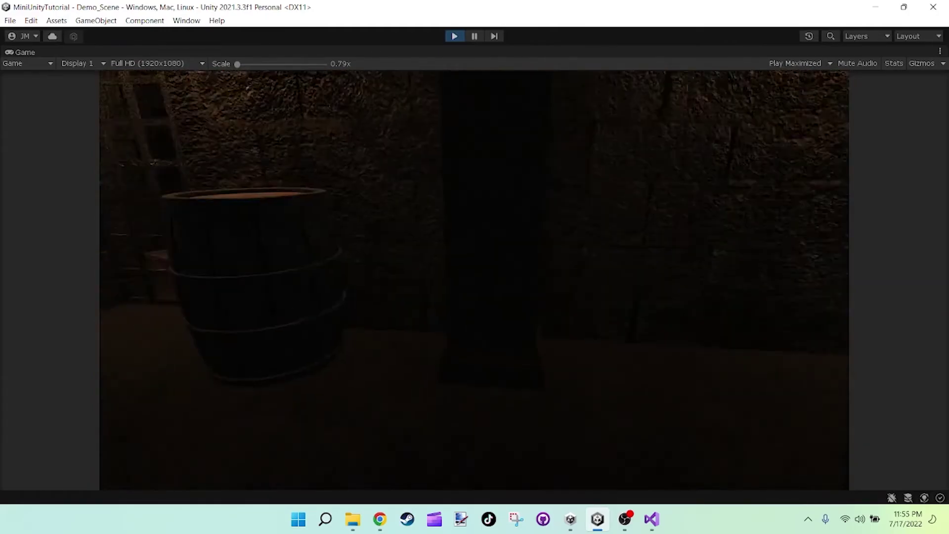
key(w)
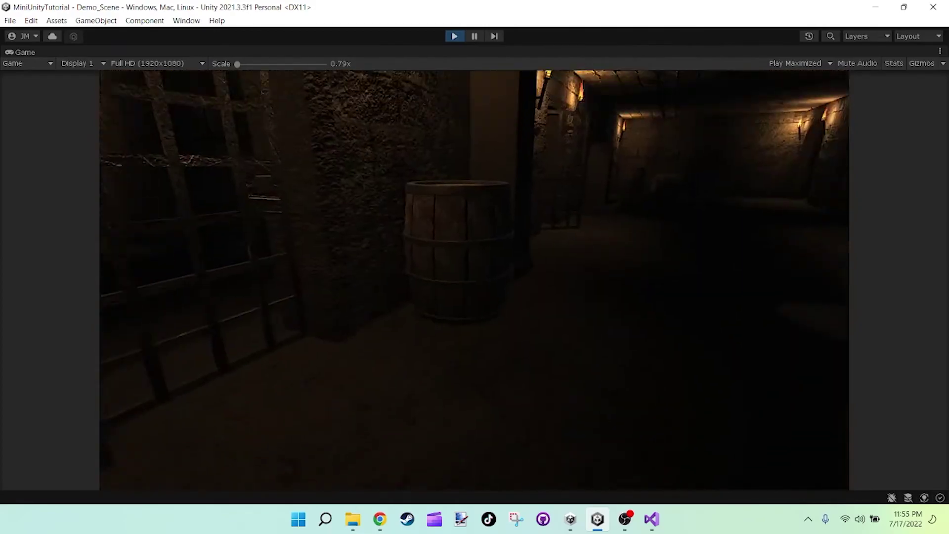
key(w)
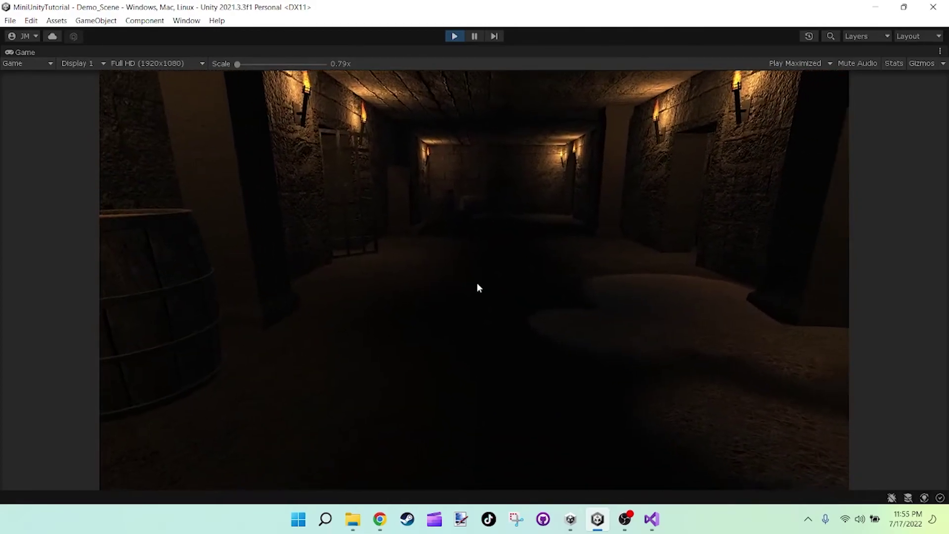
click(454, 36)
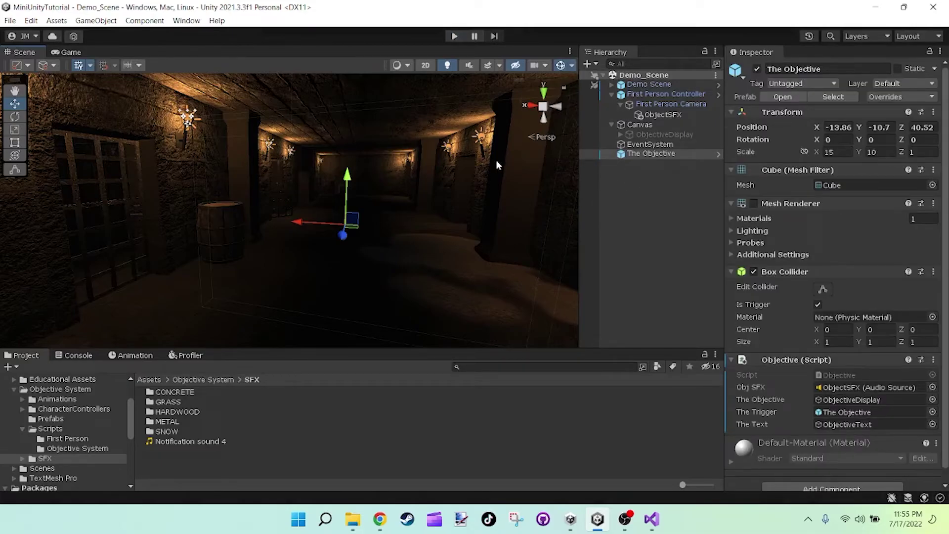
In Objective.cs in Visual Studio, delete the theTrigger.SetActive(false); line from missionObj and the public GameObject theTrigger declaration.
click(651, 519)
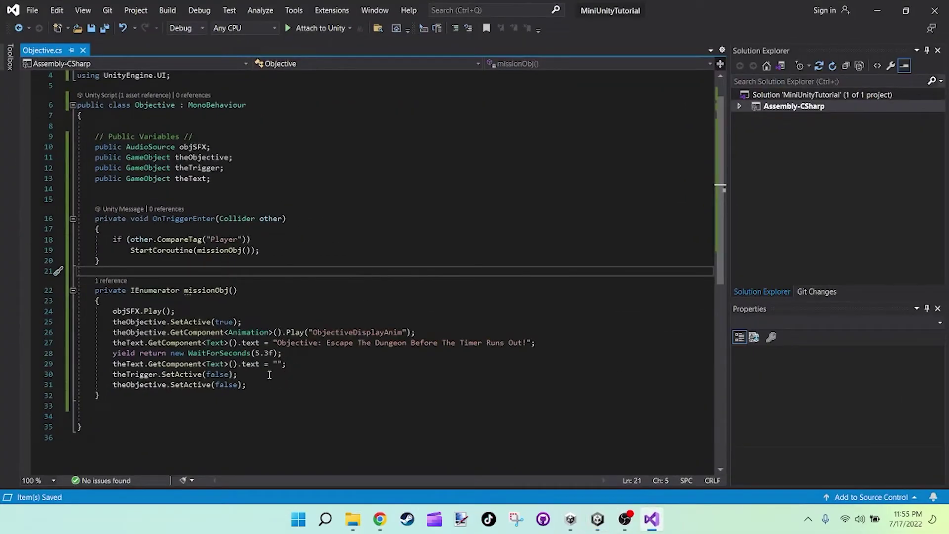
drag(242, 376, 73, 376)
key(BackSpace)
key(BackSpace)
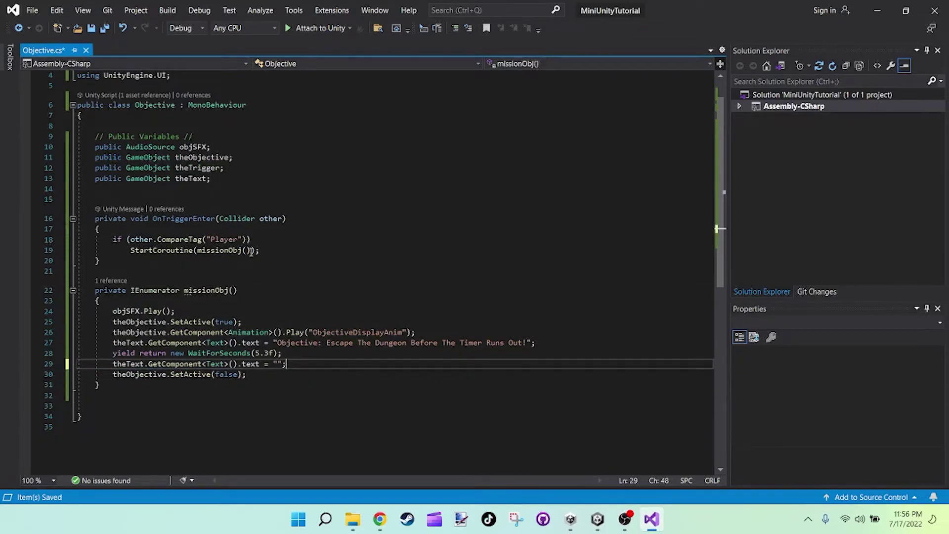
drag(225, 169, 86, 168)
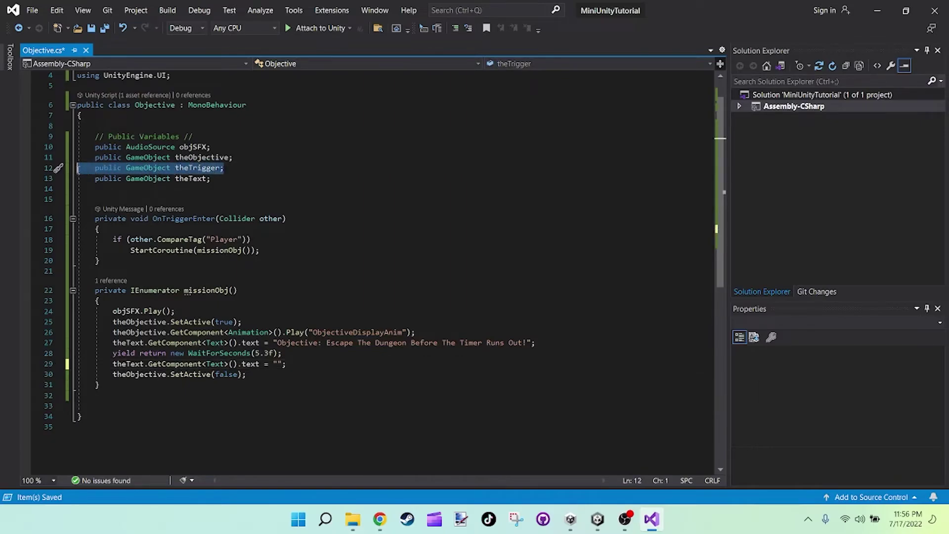
key(BackSpace)
key(BackSpace)
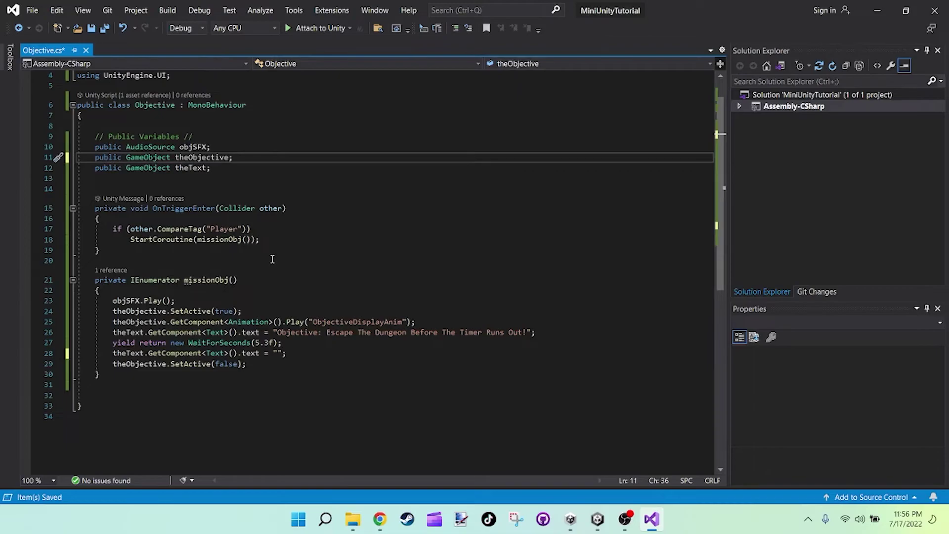
Switch to Unity, play-test the scene by walking the player back and forth through the objective trigger repeatedly, and stop the game.
click(877, 10)
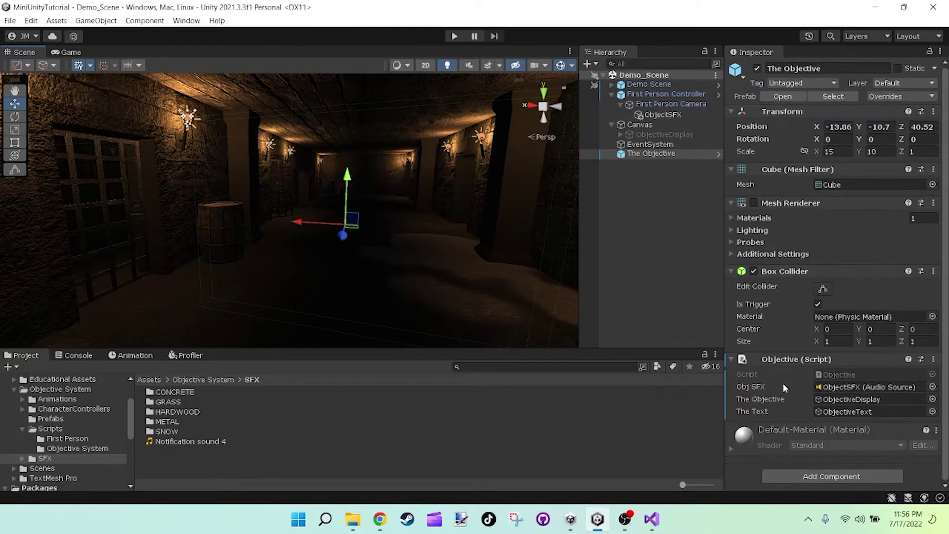
click(454, 38)
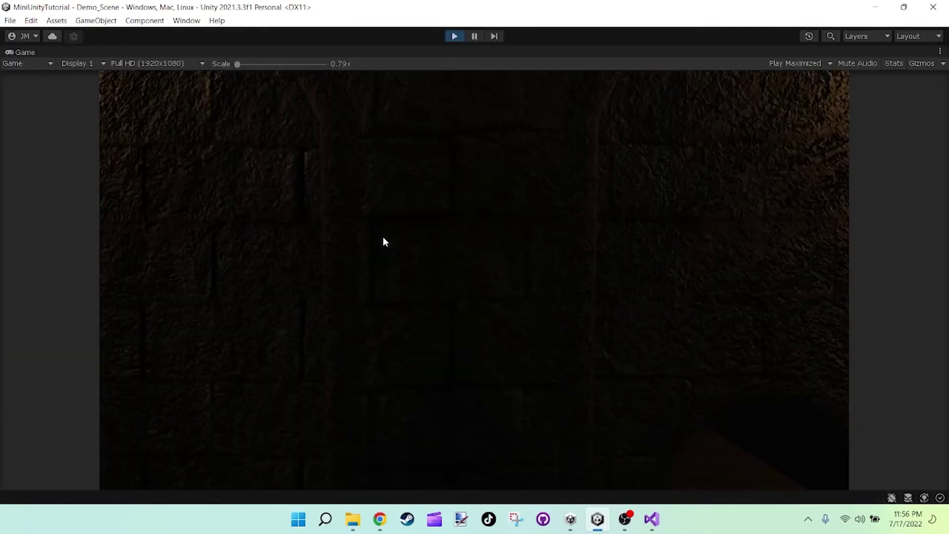
click(395, 246)
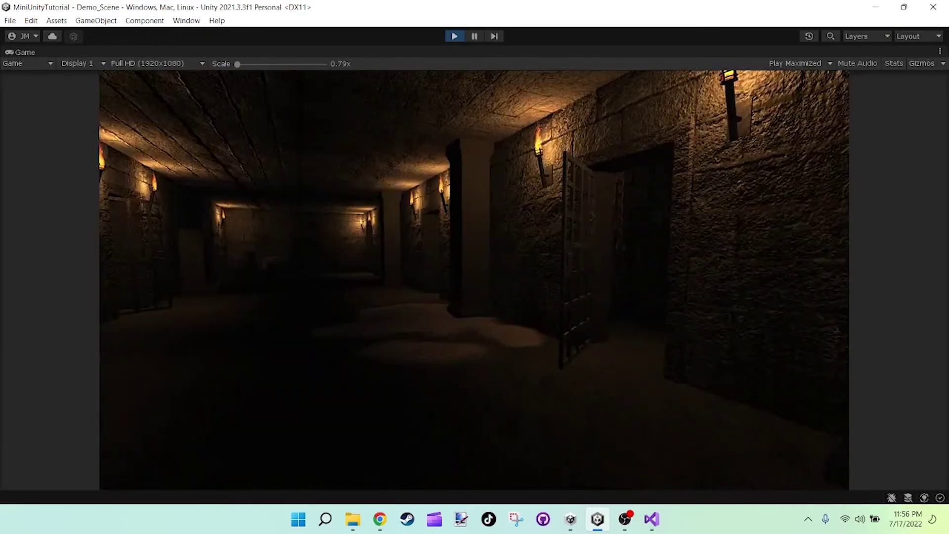
key(w)
key(w)
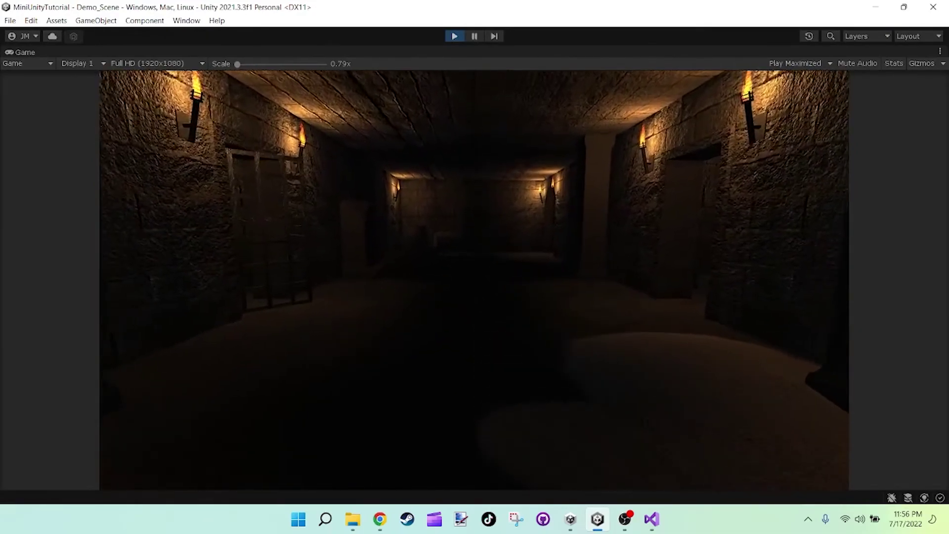
key(w)
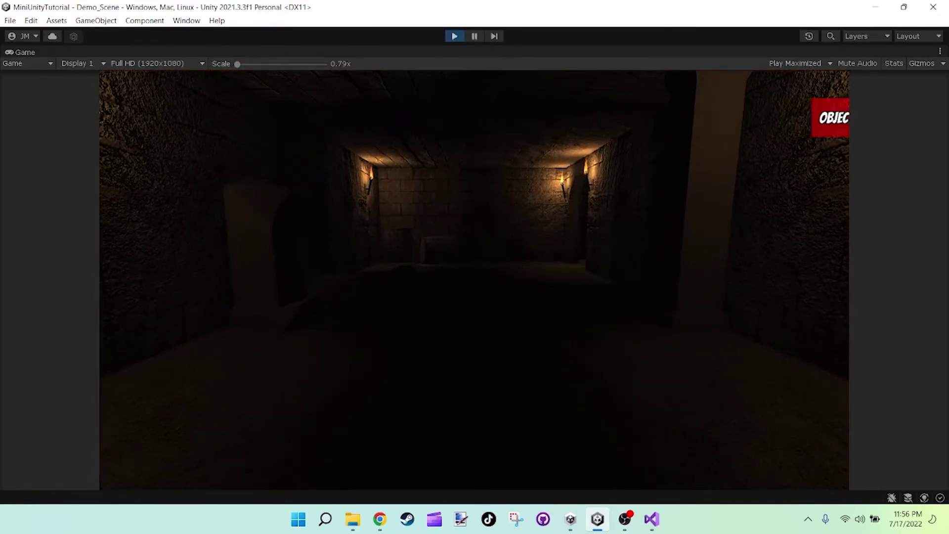
key(s)
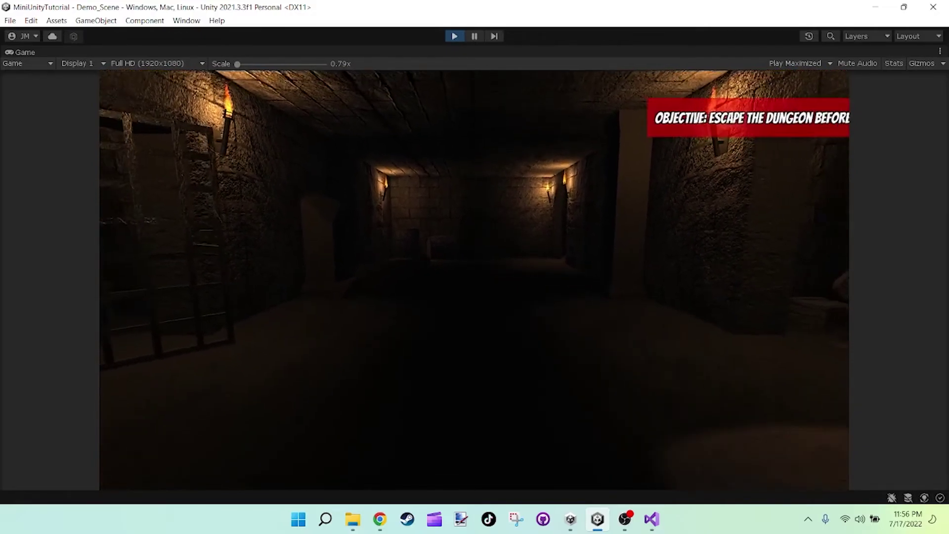
key(s)
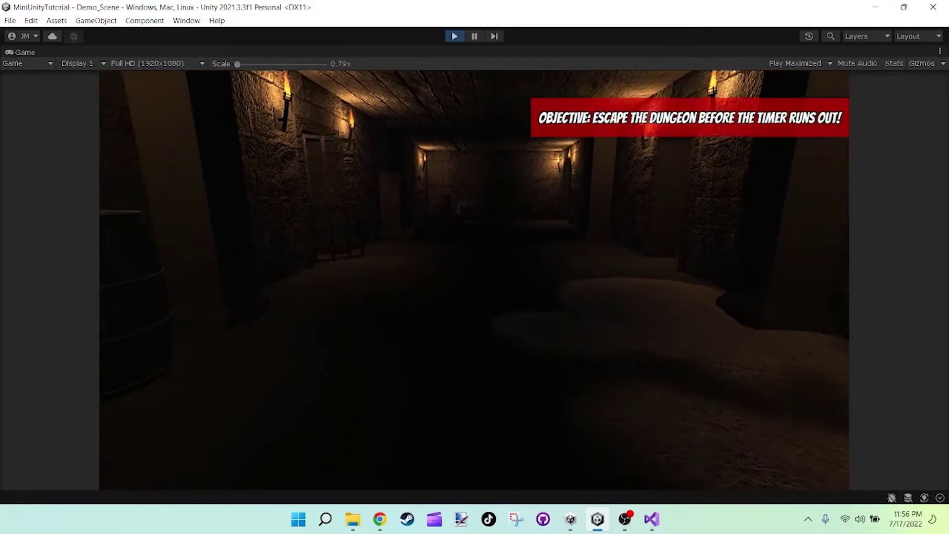
key(w)
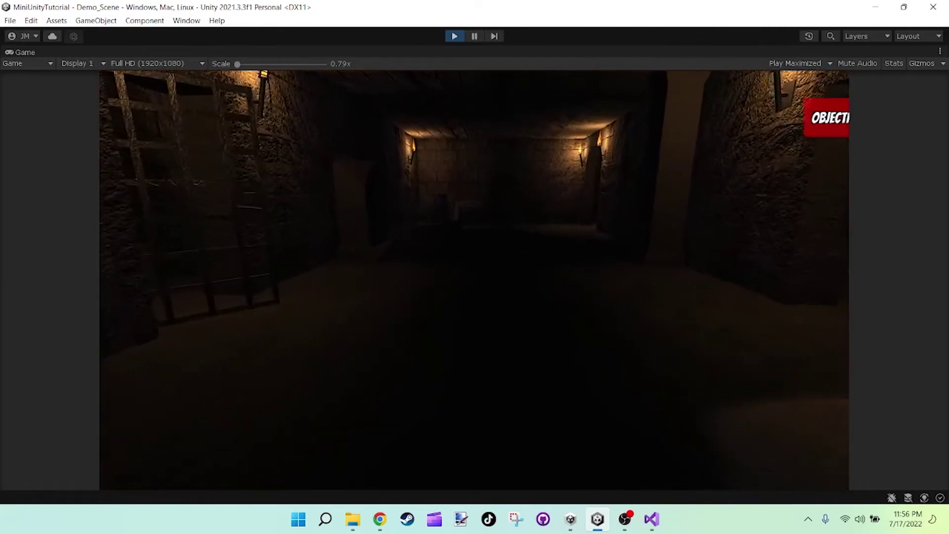
key(w)
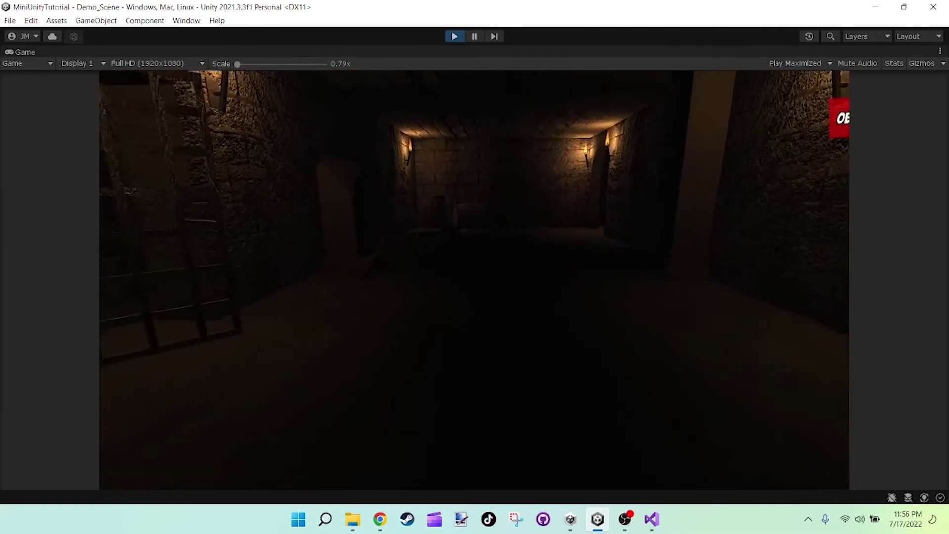
key(w)
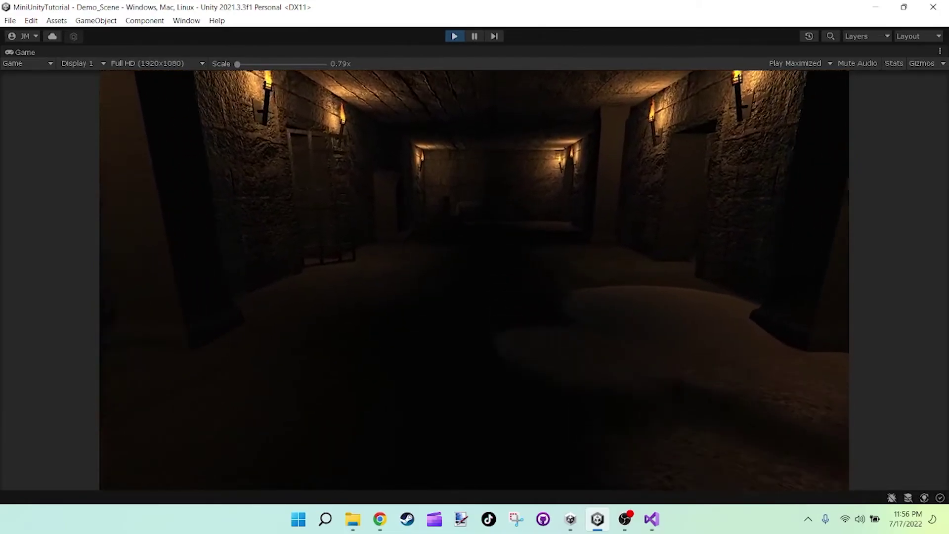
key(w)
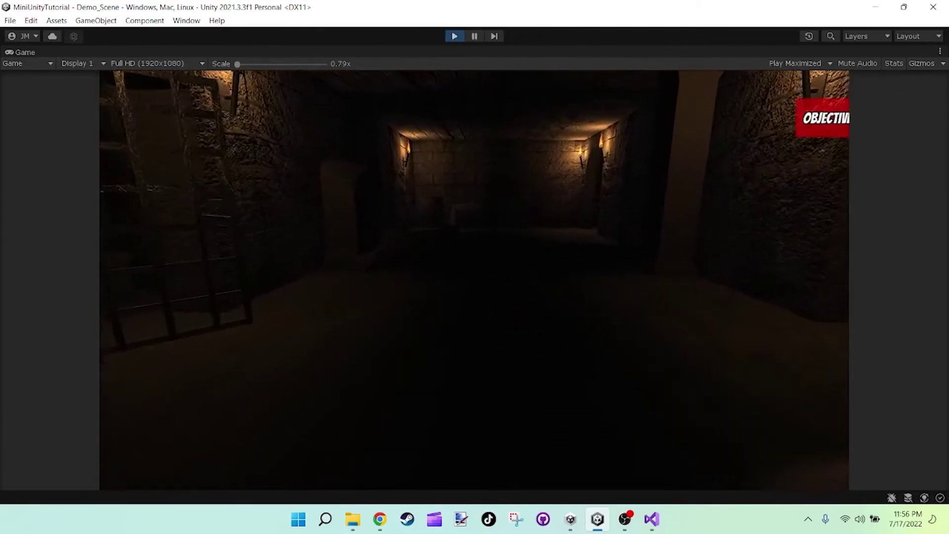
key(w)
key(w)
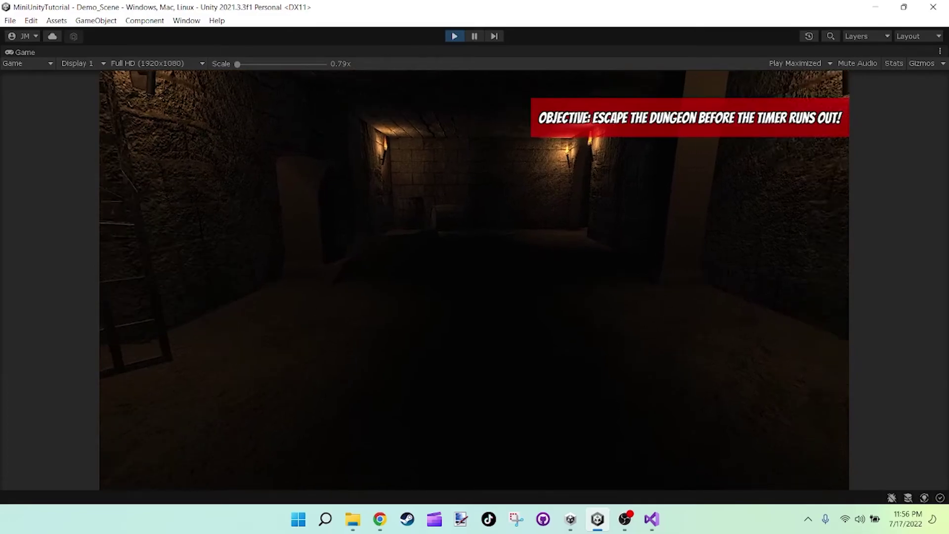
key(w)
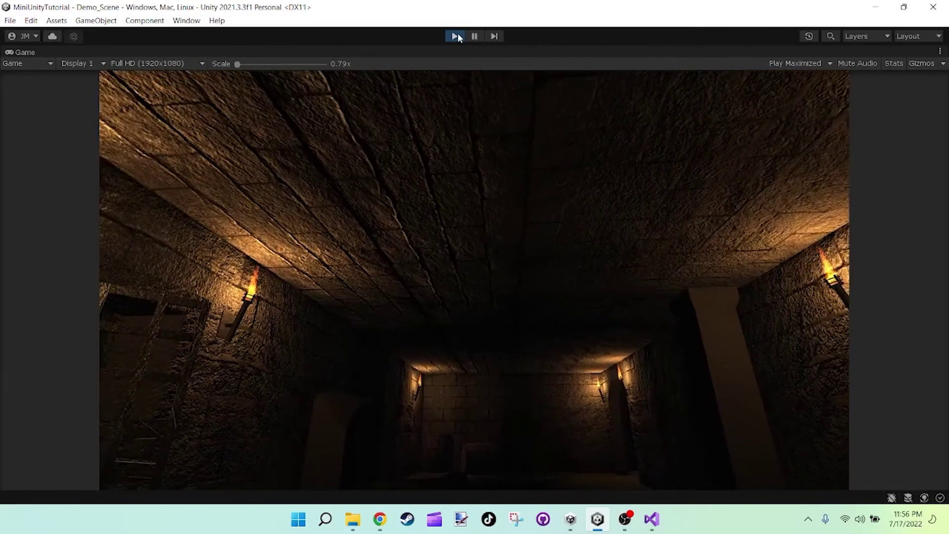
click(454, 36)
In Objective.cs in Visual Studio, declare public GameObject theTrigger; between the theObjective and theText variables.
click(651, 518)
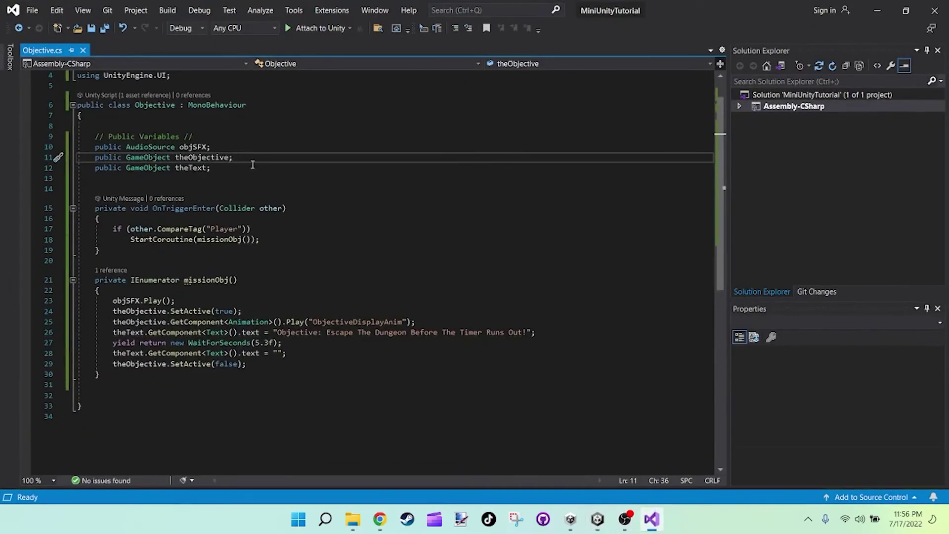
key(Return)
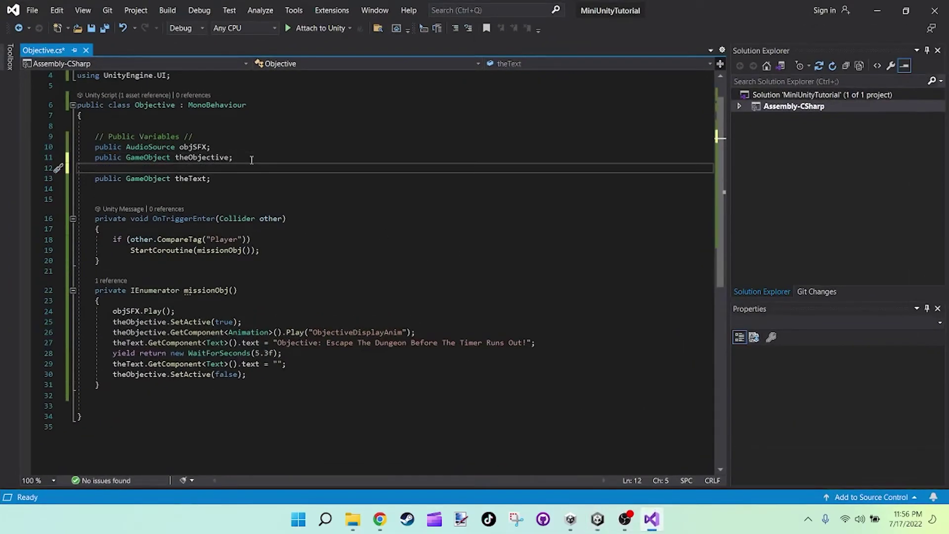
text(public GameObject )
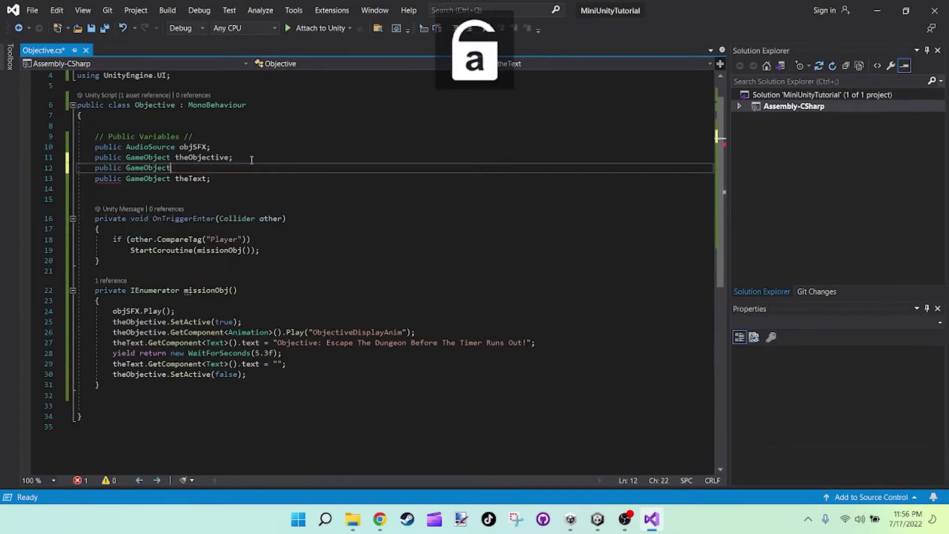
text(the)
key(Caps_Lock)
text(T)
key(Caps_Lock)
text(rigger;)
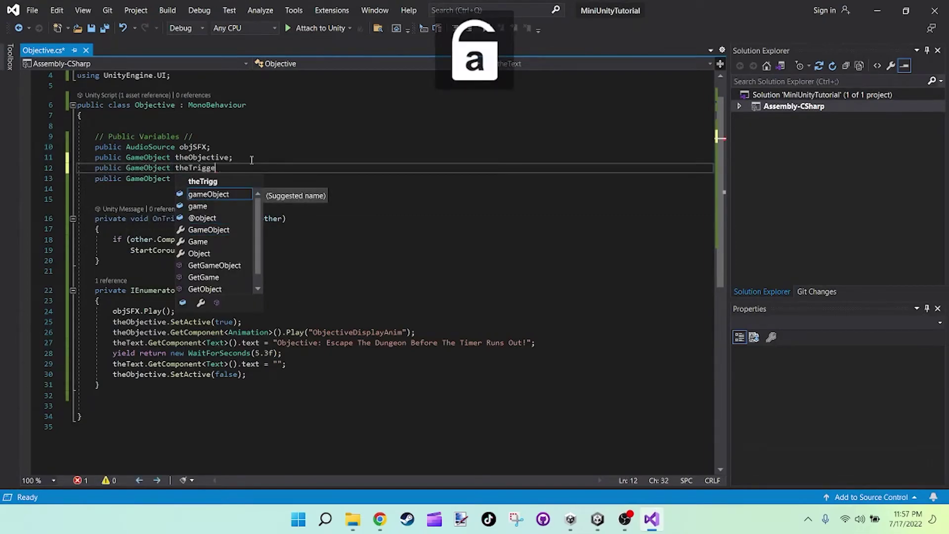
Add theTrigger.SetActive(false); just before theObjective.SetActive(false); in missionObj and save the script.
click(282, 366)
key(Return)
text(the)
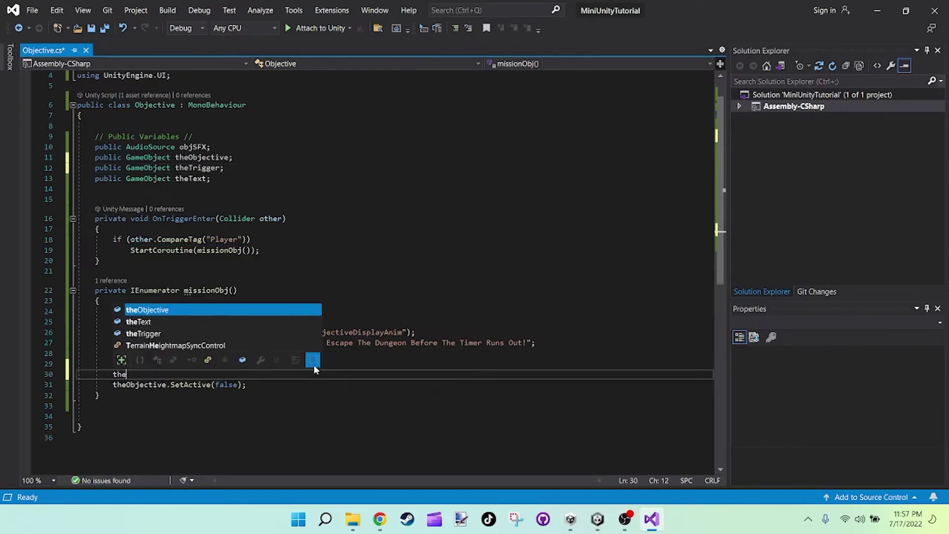
text(Trigger)
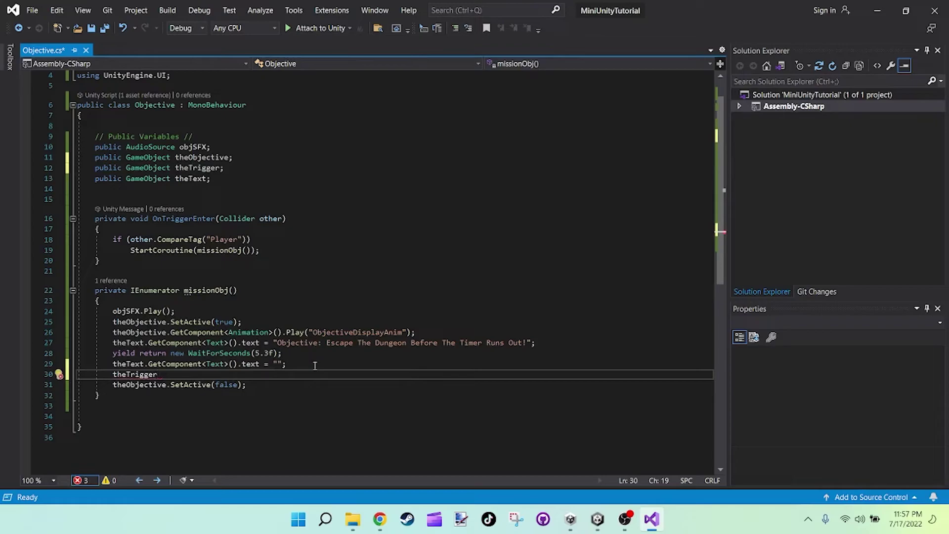
text(.SetActive()
text(false);)
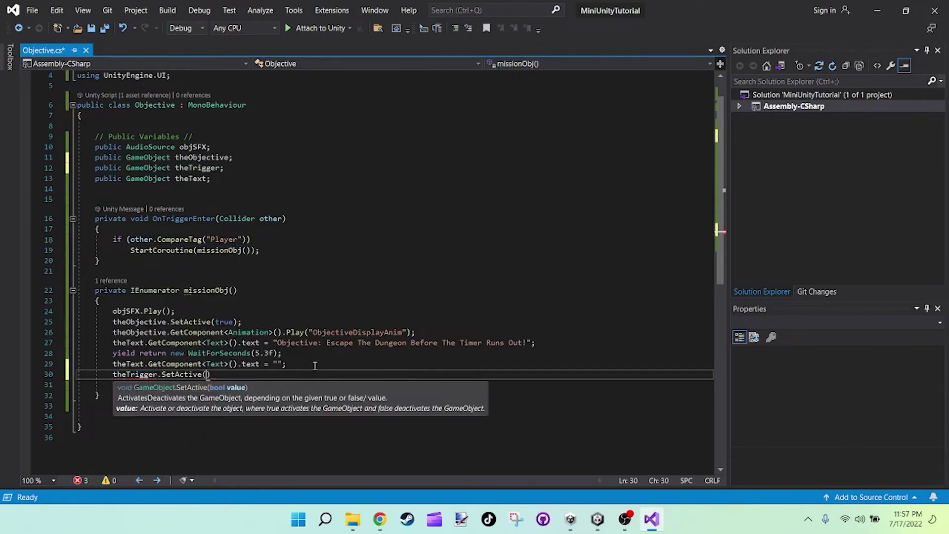
key(ctrl+s)
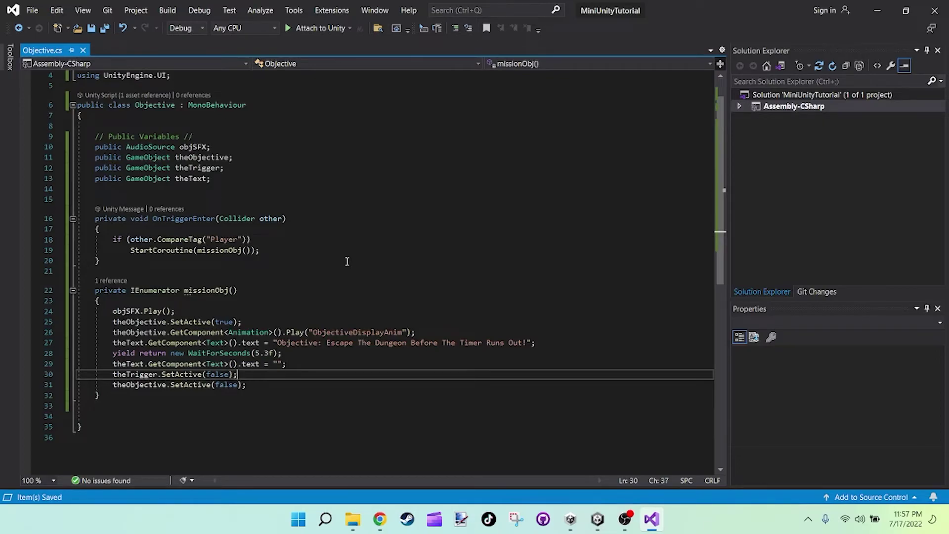
Return to Unity and assign The Objective object to the Objective script's The Trigger reference.
click(877, 11)
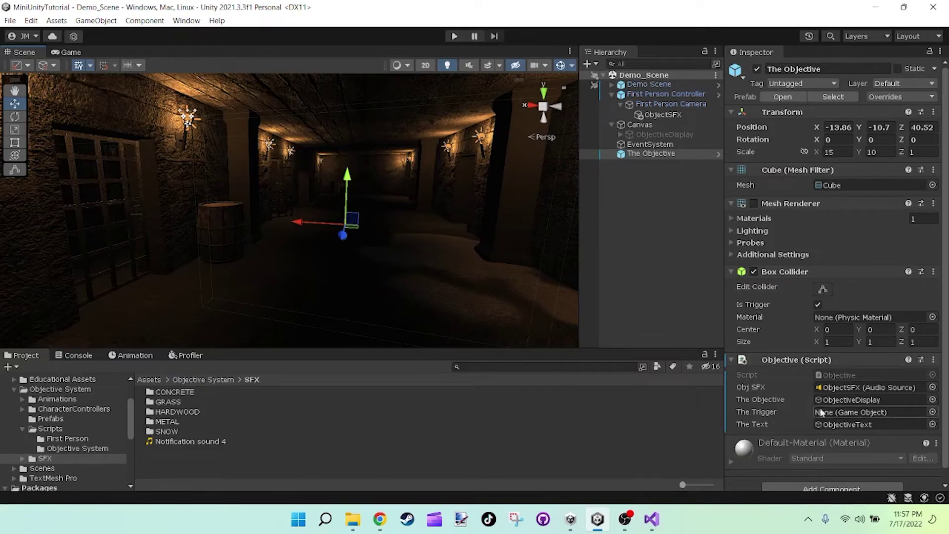
drag(656, 153, 847, 412)
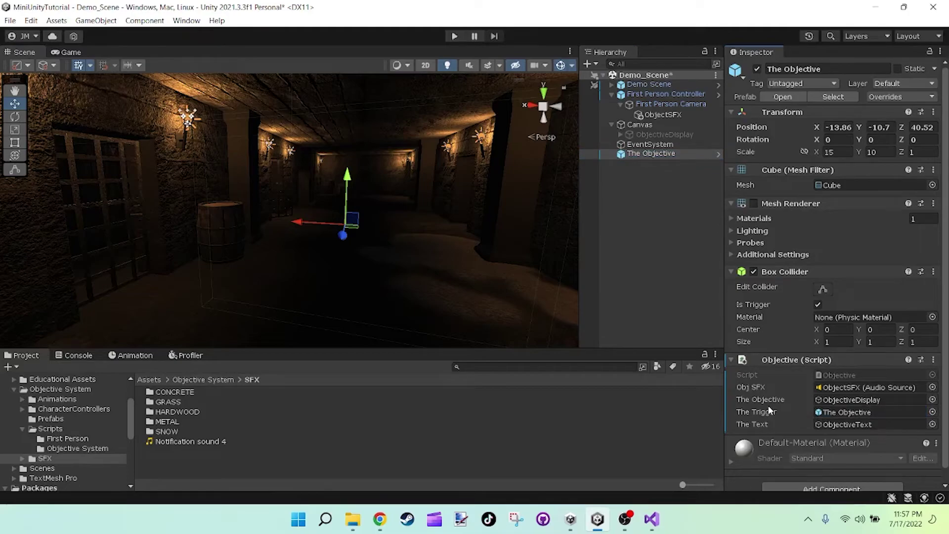
Play-test the scene by walking through the objective trigger, backing up and crossing the same spot again, and stop the game.
click(454, 36)
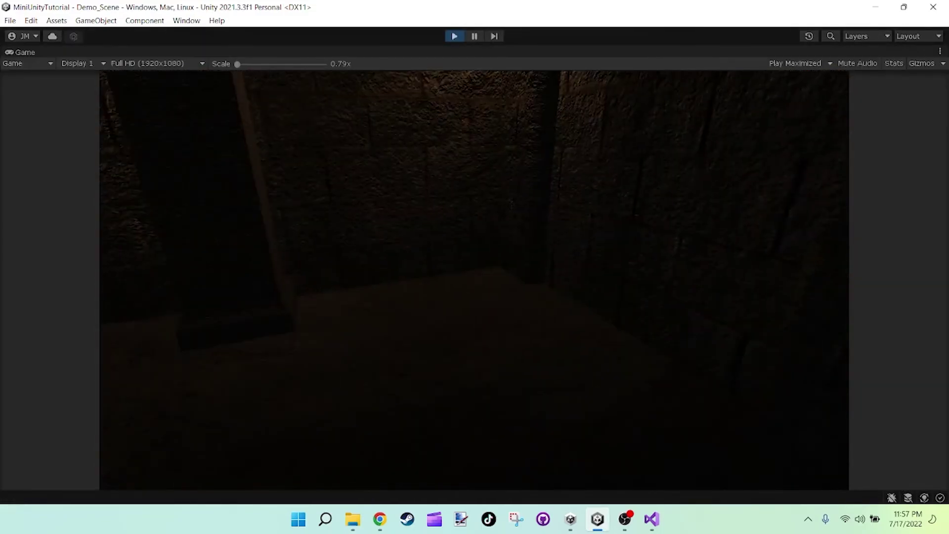
key(w)
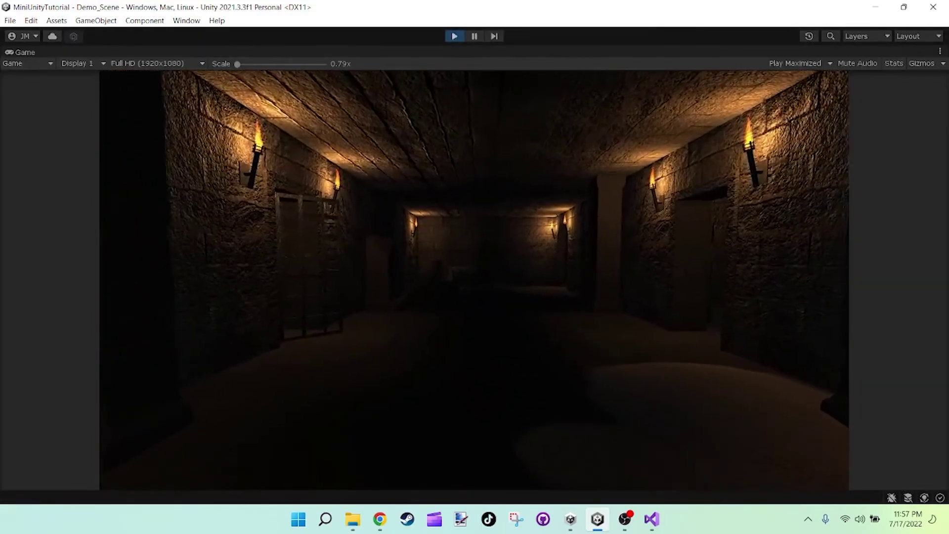
key(w)
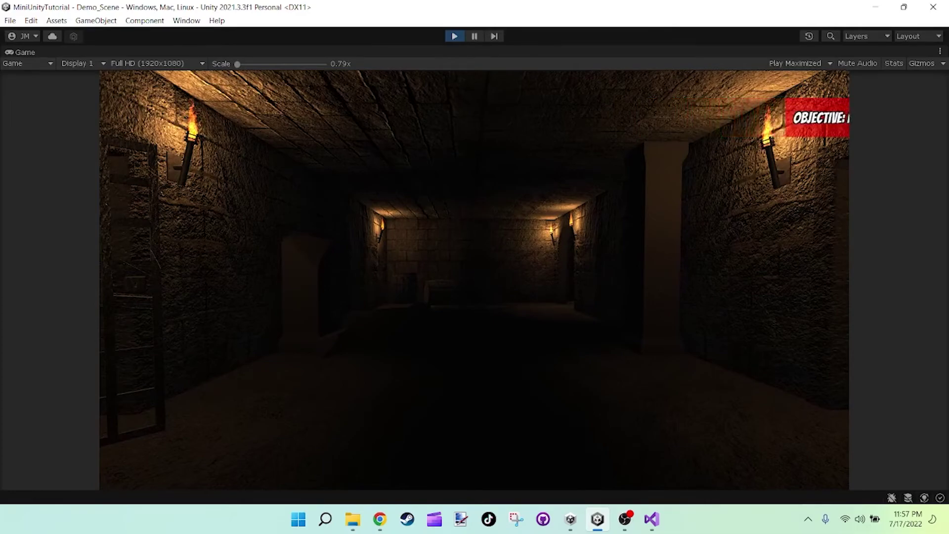
key(w)
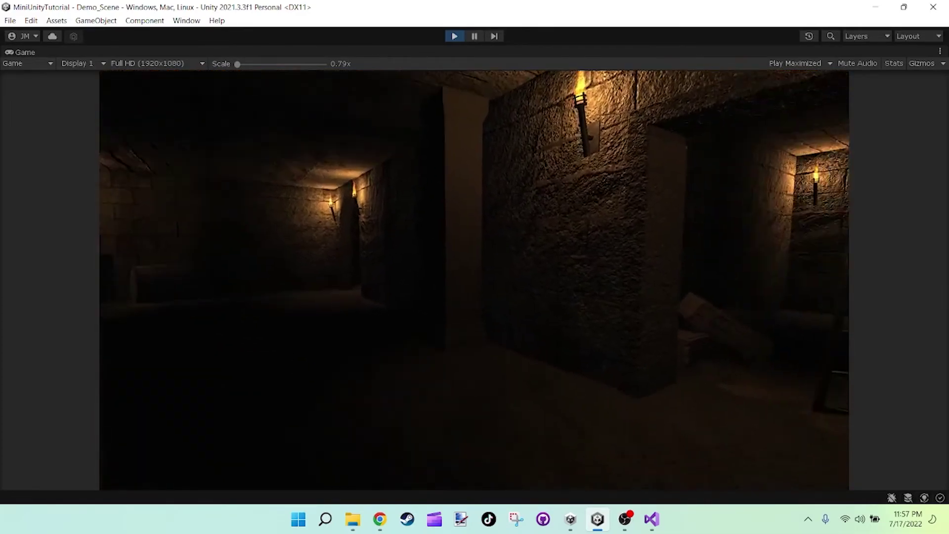
key(w)
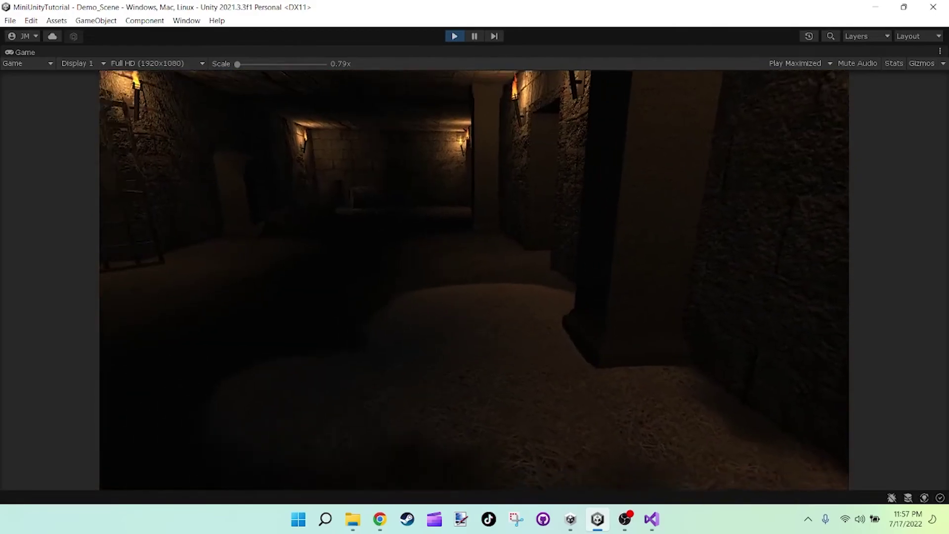
key(s)
key(w)
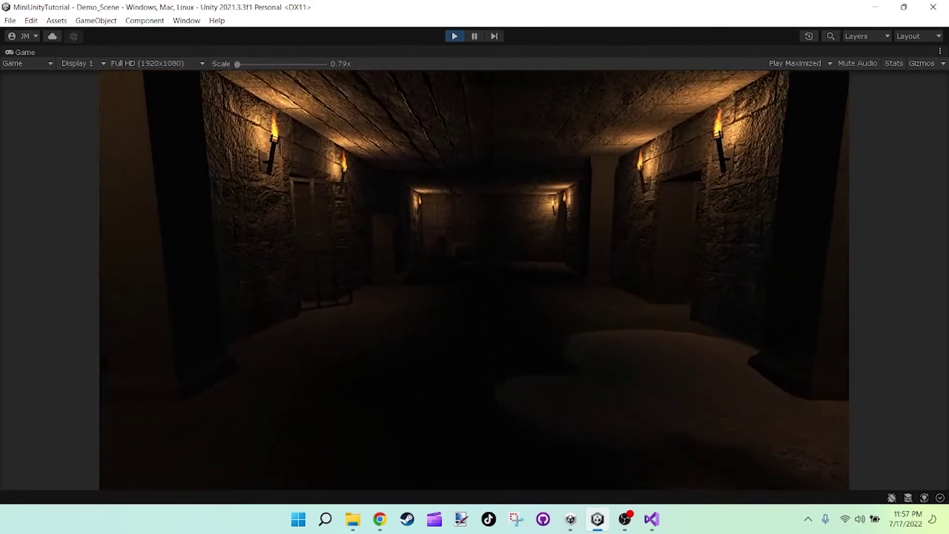
key(w)
key(s)
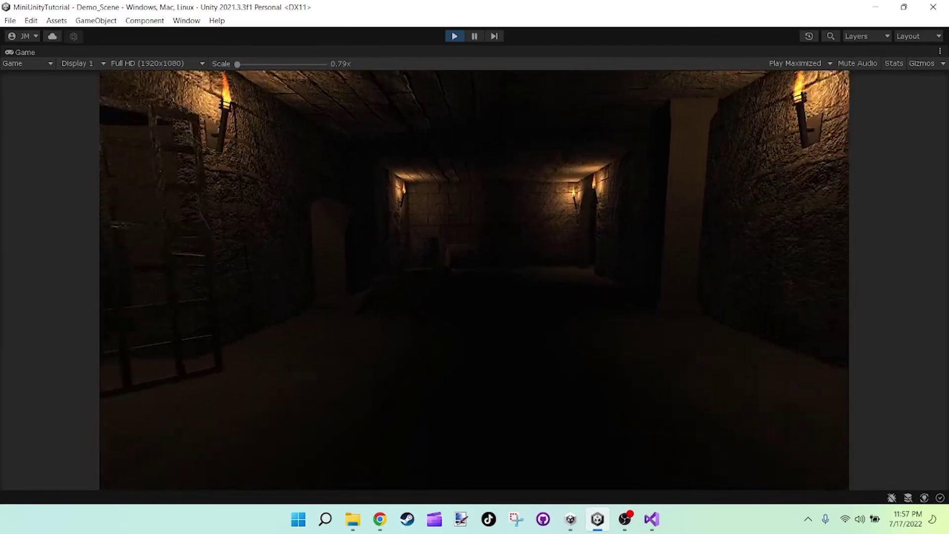
key(w)
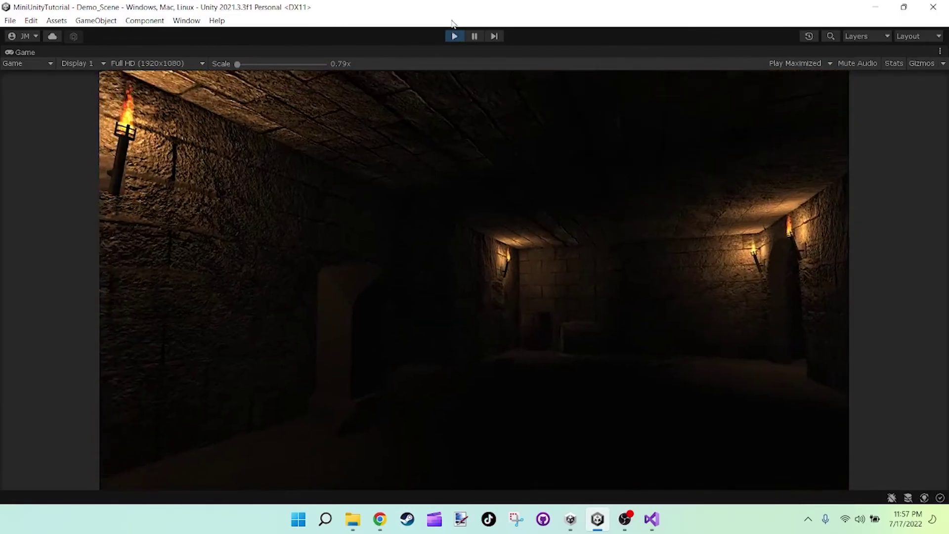
click(454, 36)
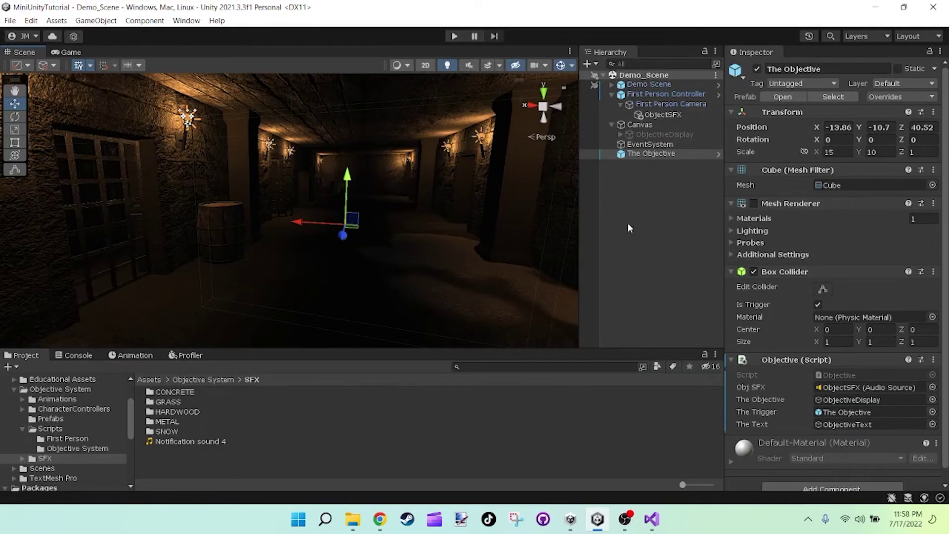
Bring the dark doorway off the corridor into view in the scene and open the Objective System scripts folder.
scroll(89, 437, down, 4)
scroll(76, 430, up, 2)
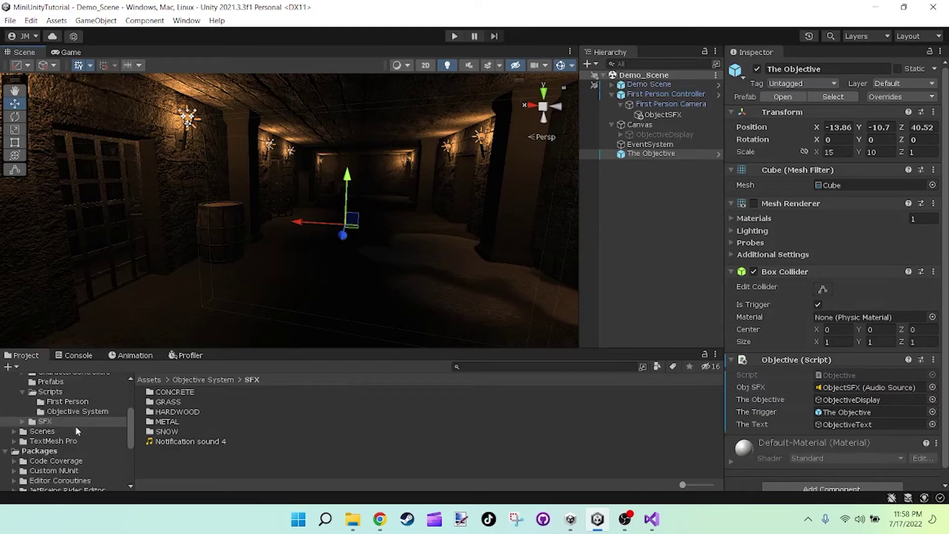
right_drag(348, 228, 435, 237)
right_drag(741, 244, 711, 205)
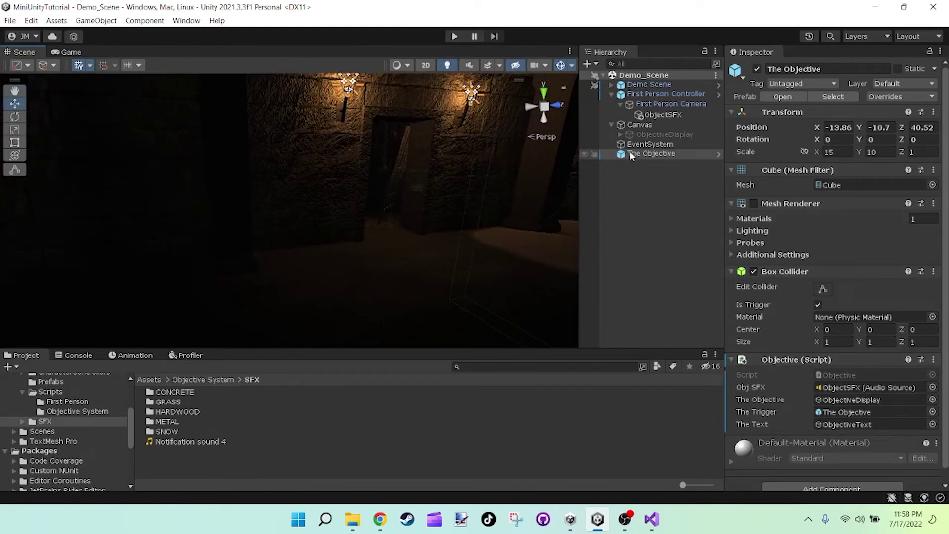
right_drag(272, 281, 139, 306)
right_drag(212, 259, 297, 207)
click(77, 411)
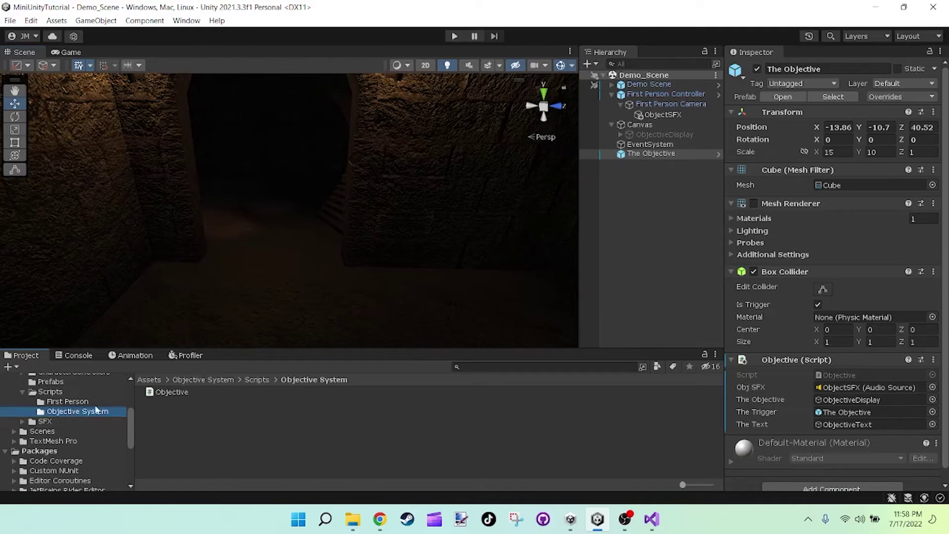
Place an instance of The Objective prefab on the floor in front of the dark doorway in the scene.
click(49, 382)
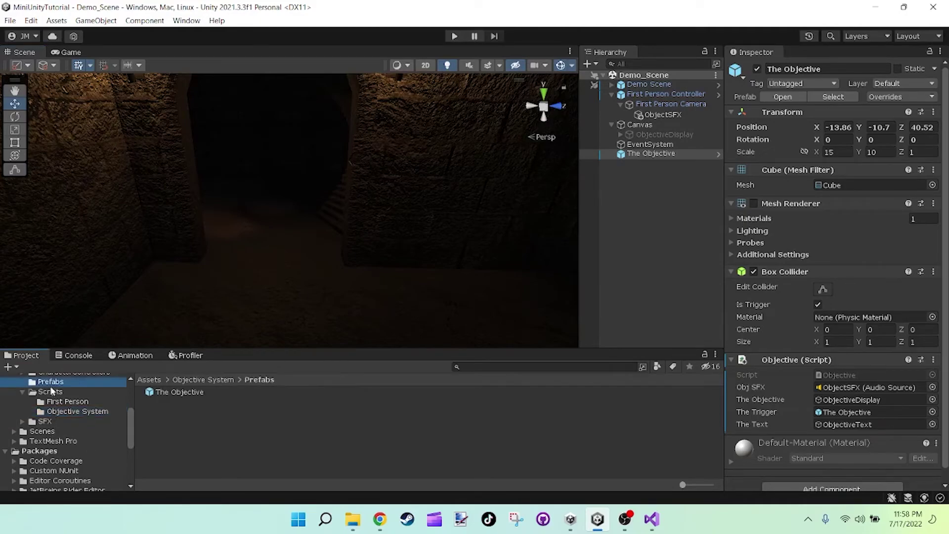
drag(169, 392, 317, 283)
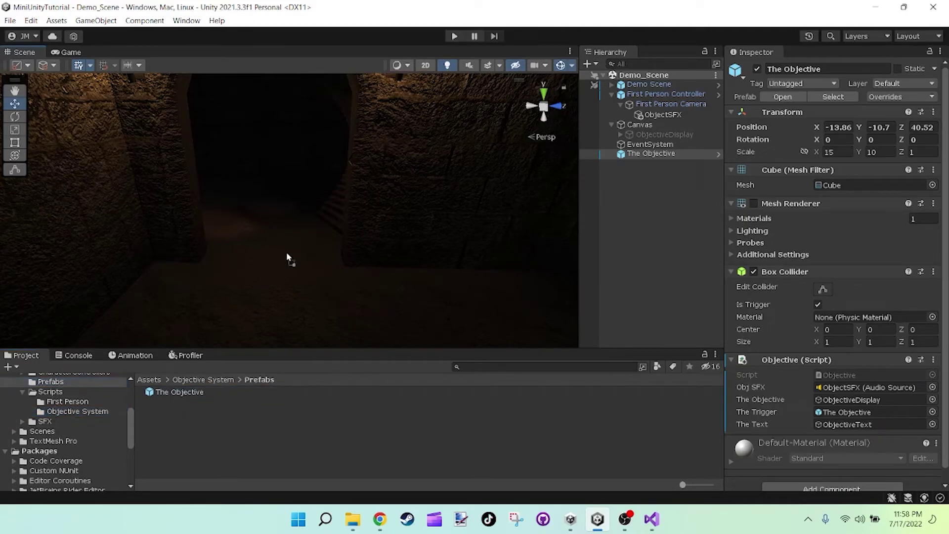
drag(287, 254, 290, 263)
key(s)
right_drag(290, 263, 245, 248)
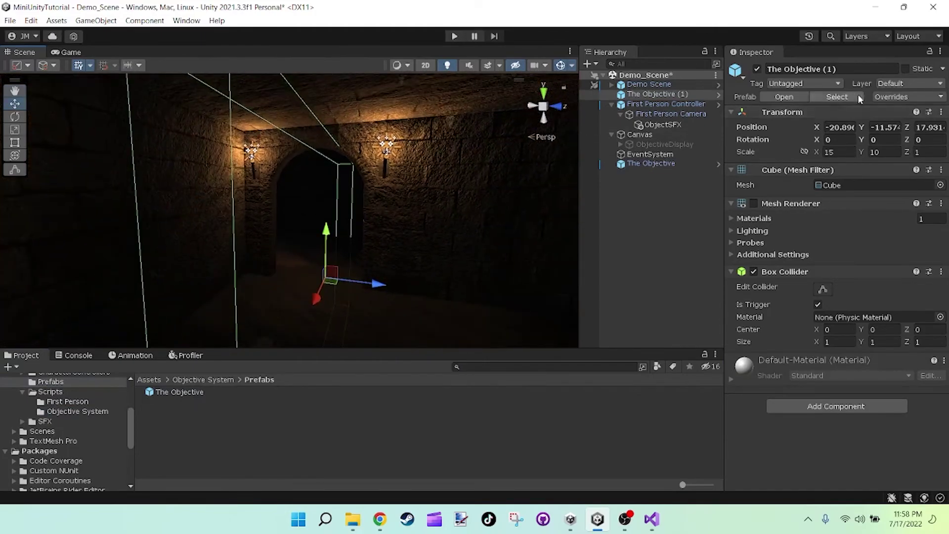
Set the new trigger's Y rotation to 90 and X scale to 10, and raise it to a Y position of about -10.76.
text(90)
click(844, 152)
text(10)
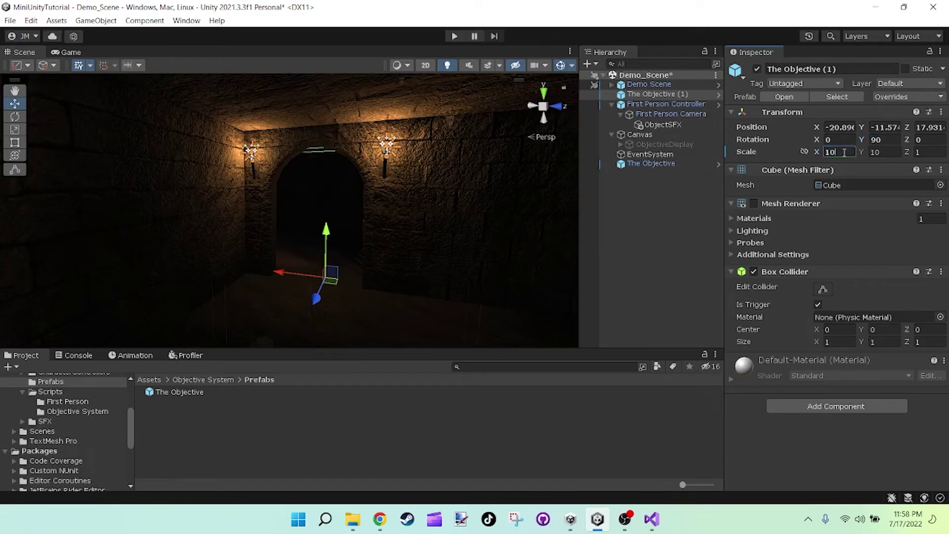
drag(326, 232, 328, 209)
right_drag(347, 254, 430, 278)
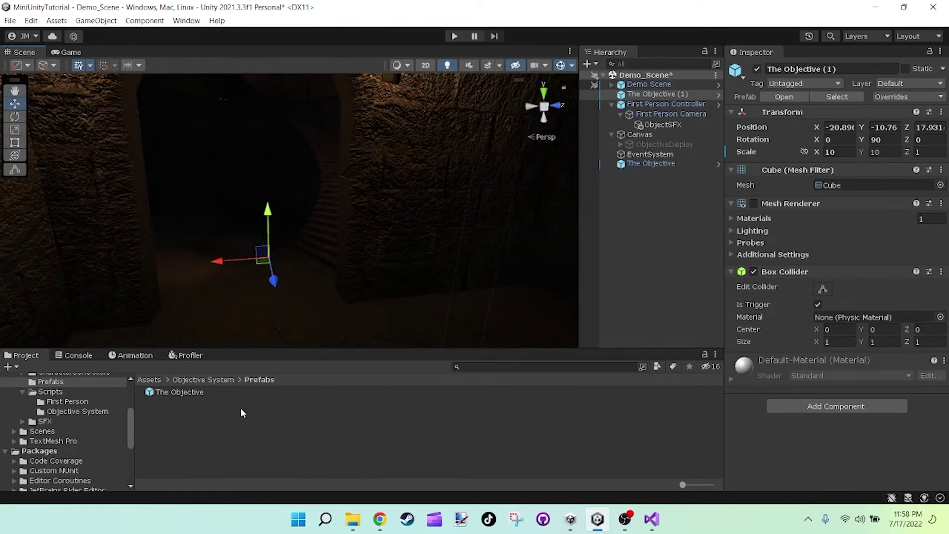
Duplicate the Objective script in the Objective System scripts folder.
click(77, 411)
click(188, 393)
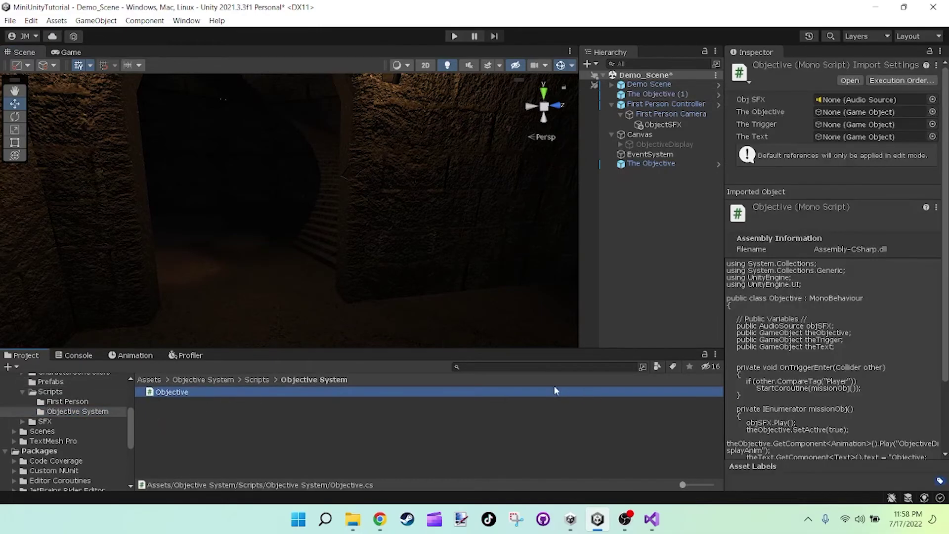
scroll(808, 369, down, 3)
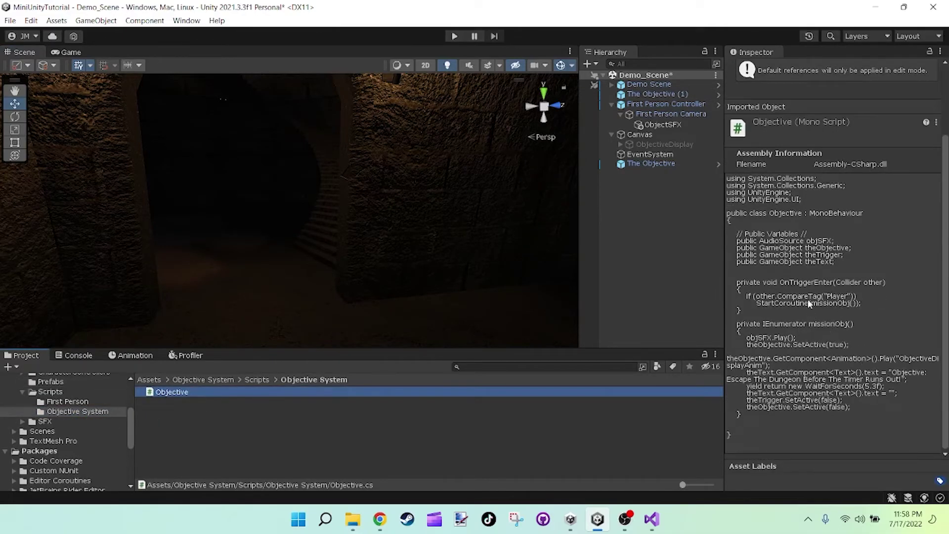
click(222, 420)
click(298, 395)
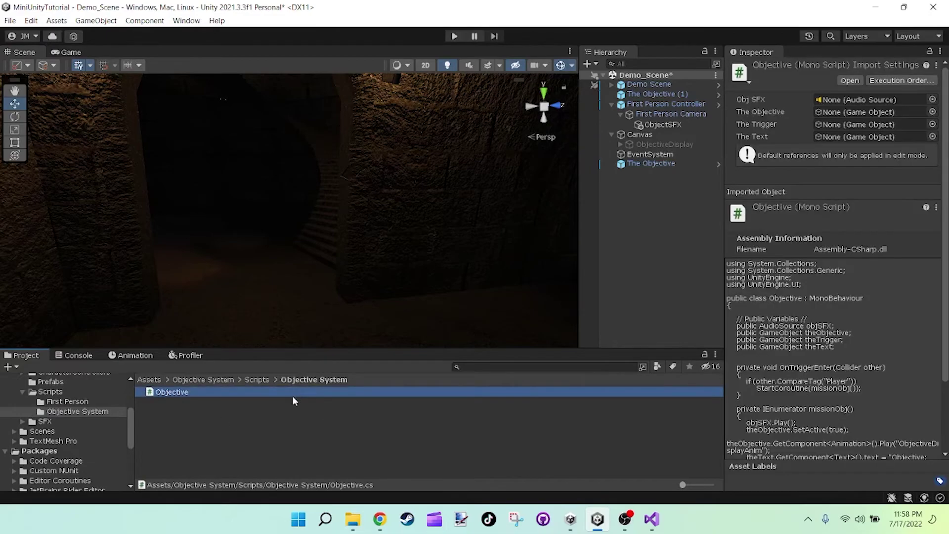
right_click(179, 394)
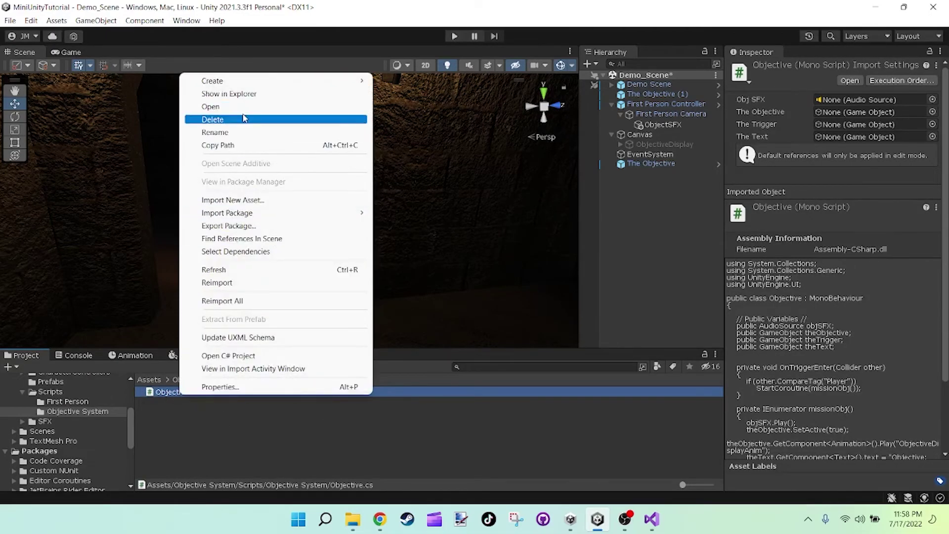
click(244, 459)
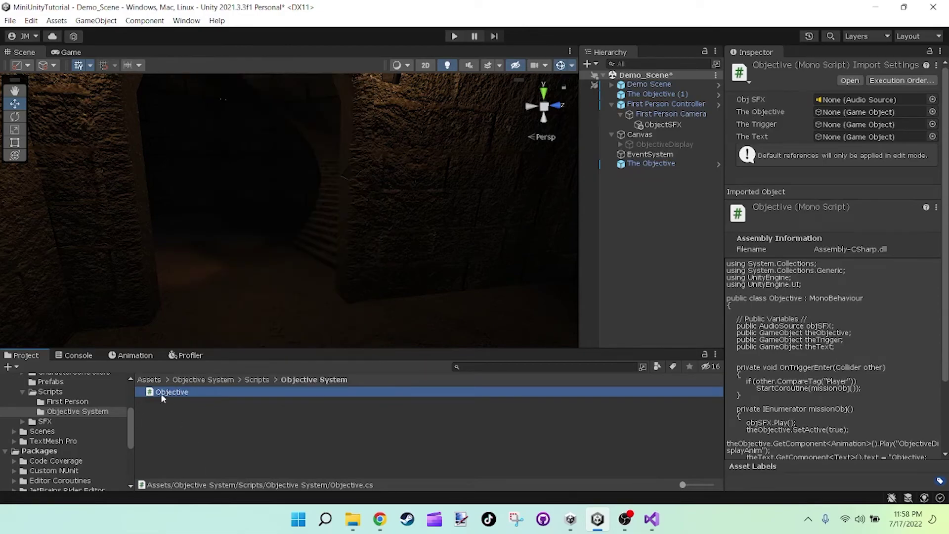
key(ctrl+d)
key(alt+Tab)
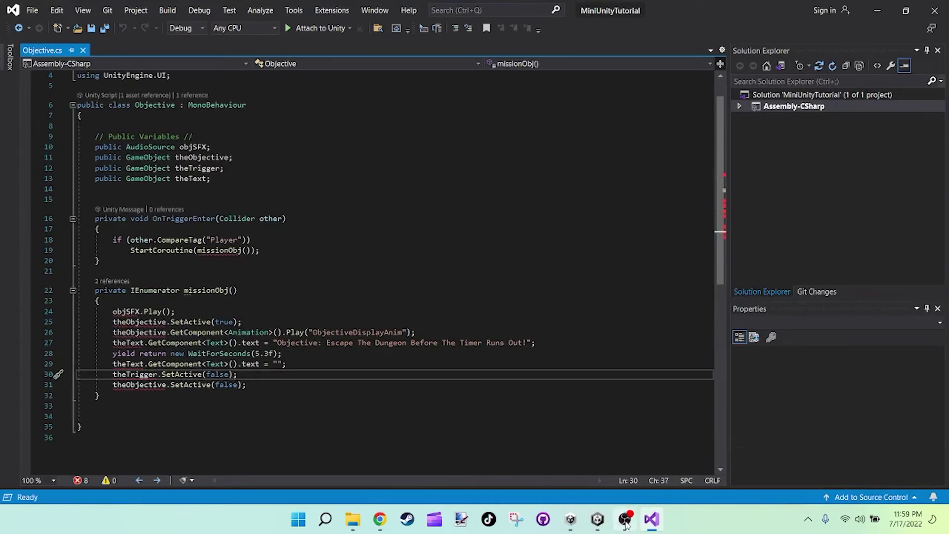
mouse_move(622, 523)
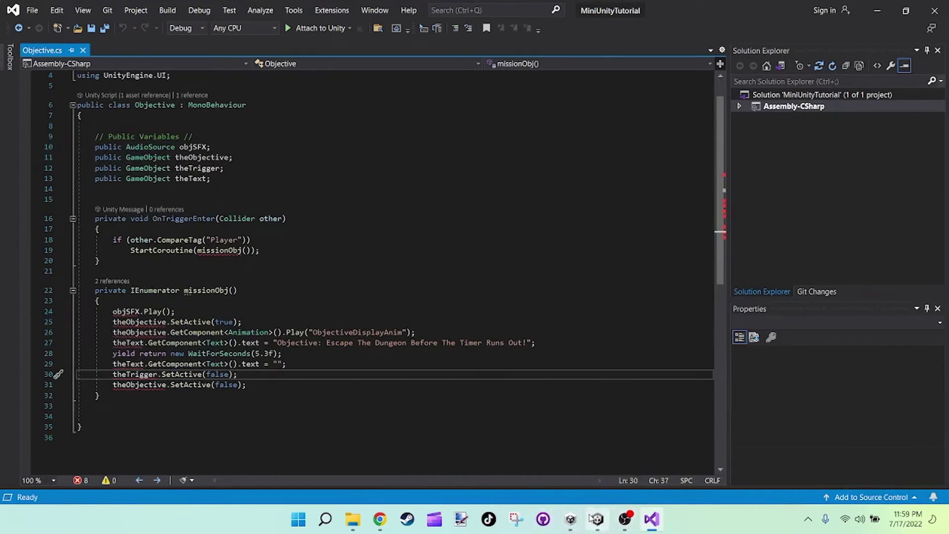
click(597, 519)
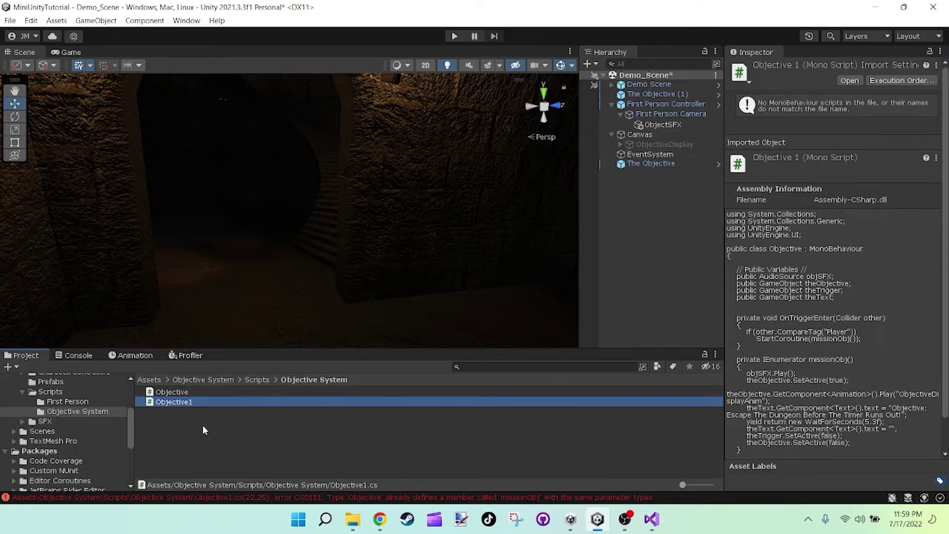
Open the duplicated Objective1 script in Visual Studio, and return to Unity to examine the compile errors in the console.
double_click(366, 394)
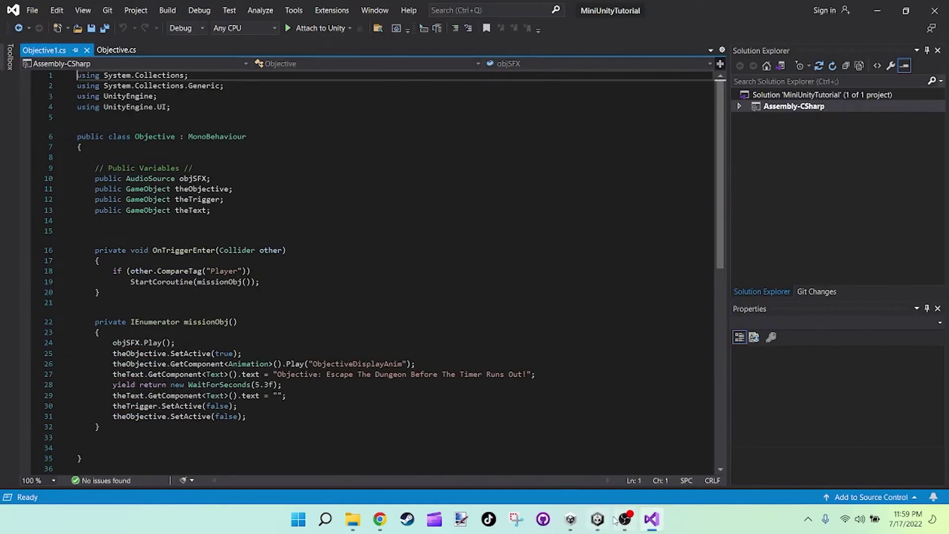
click(597, 519)
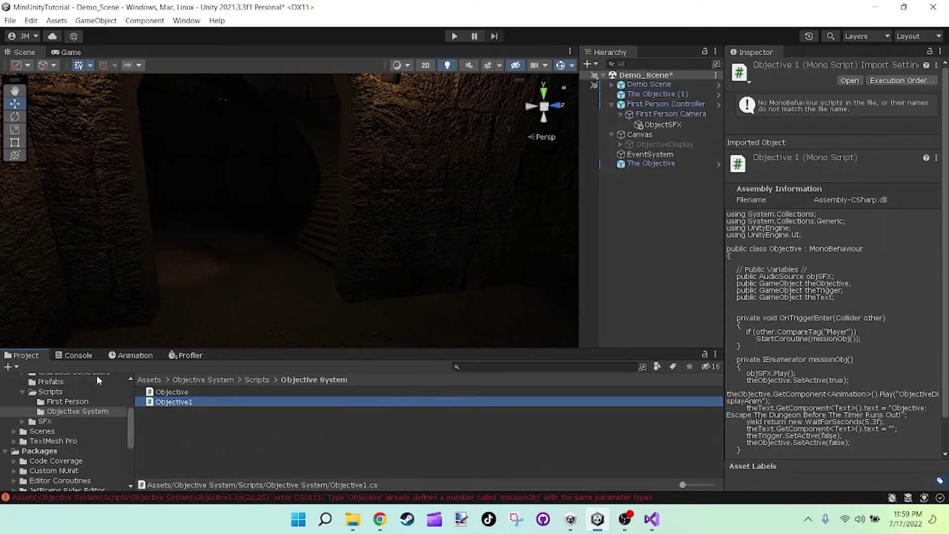
click(78, 356)
click(108, 382)
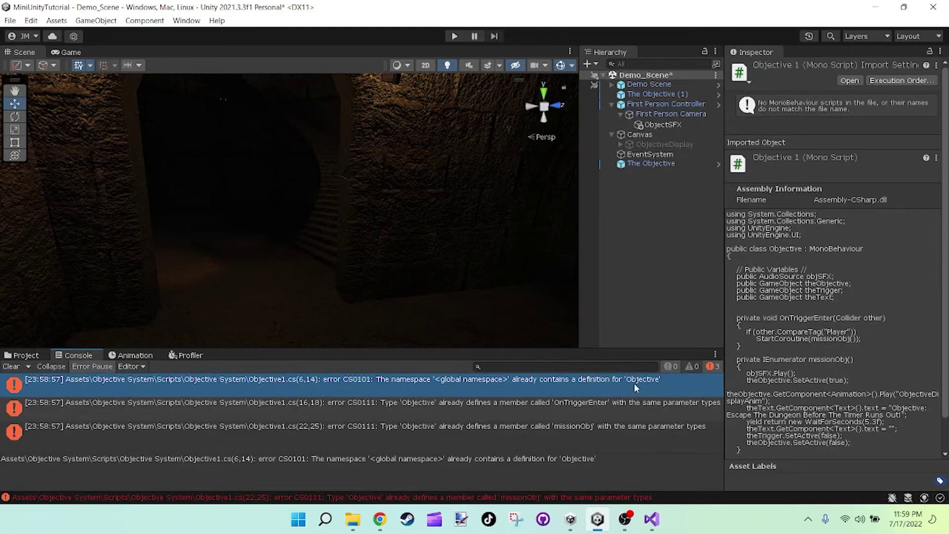
click(22, 355)
click(179, 393)
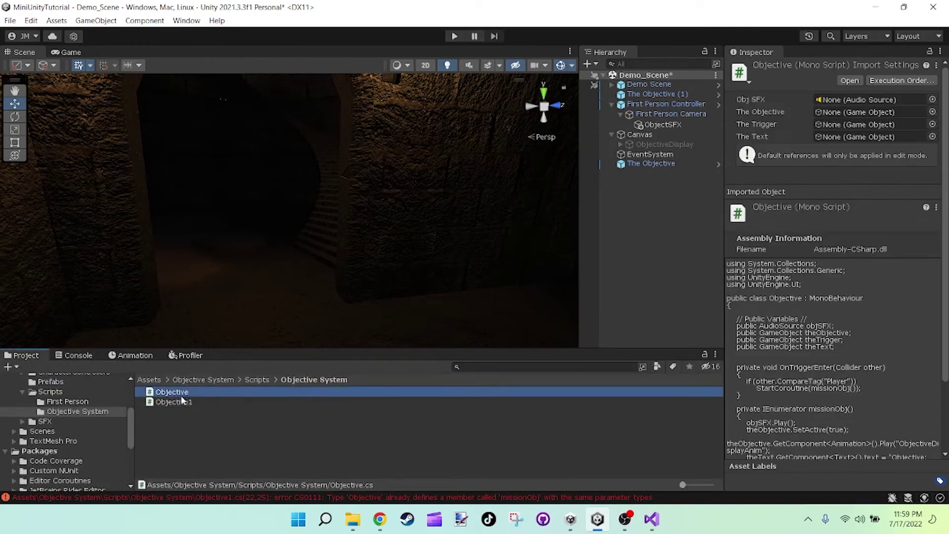
click(174, 401)
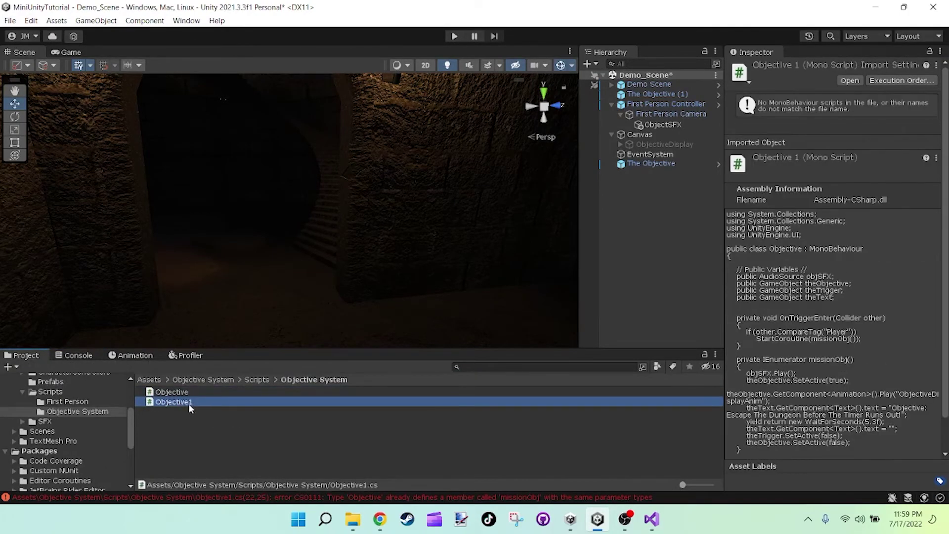
Switch to Visual Studio and rename the class in Objective1.cs to Objective1.
click(651, 519)
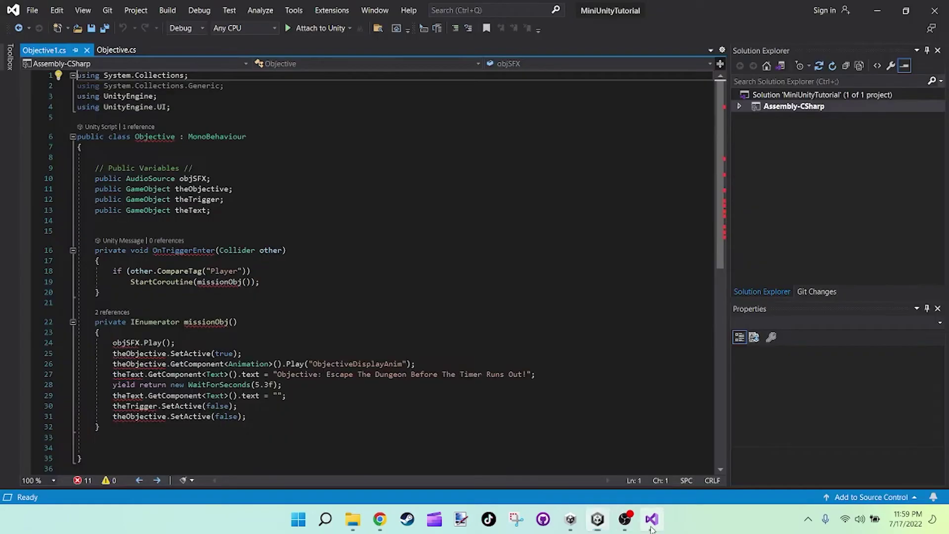
click(179, 138)
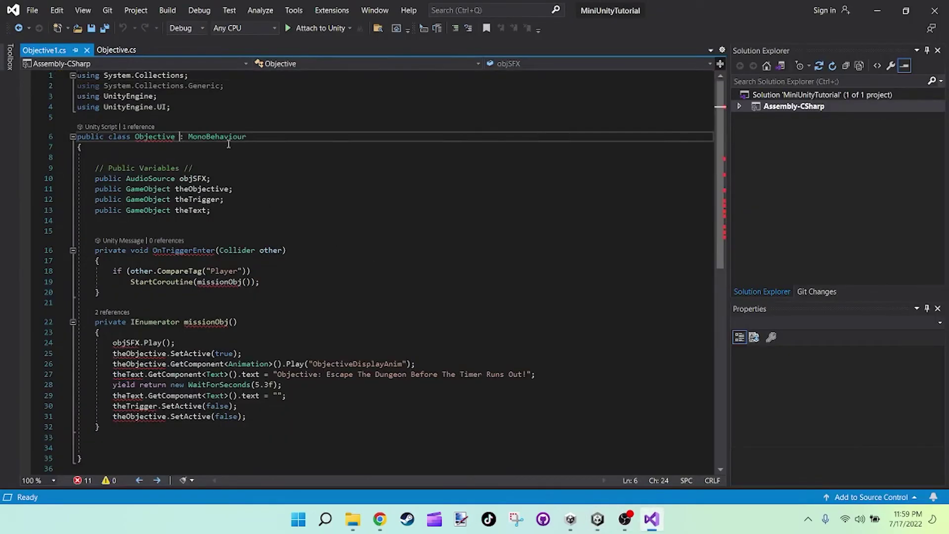
key(Left)
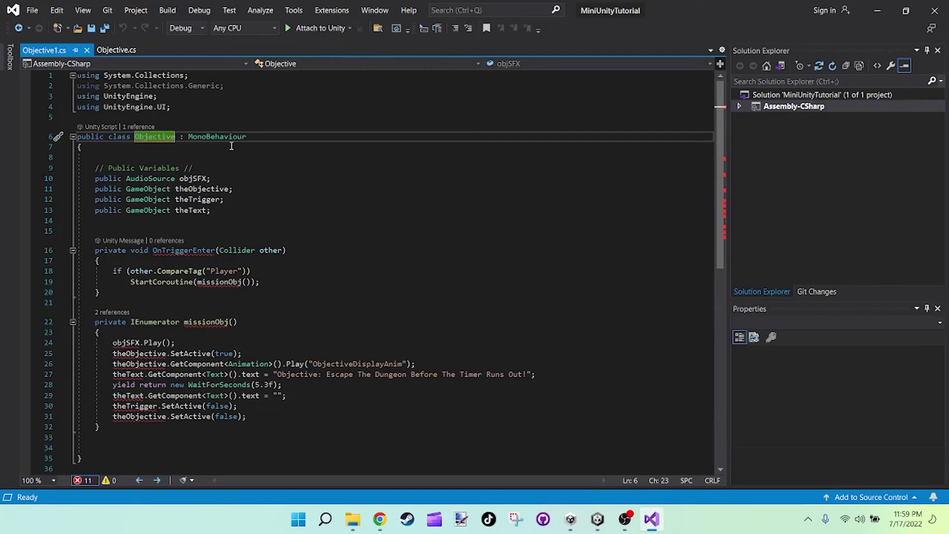
text(1)
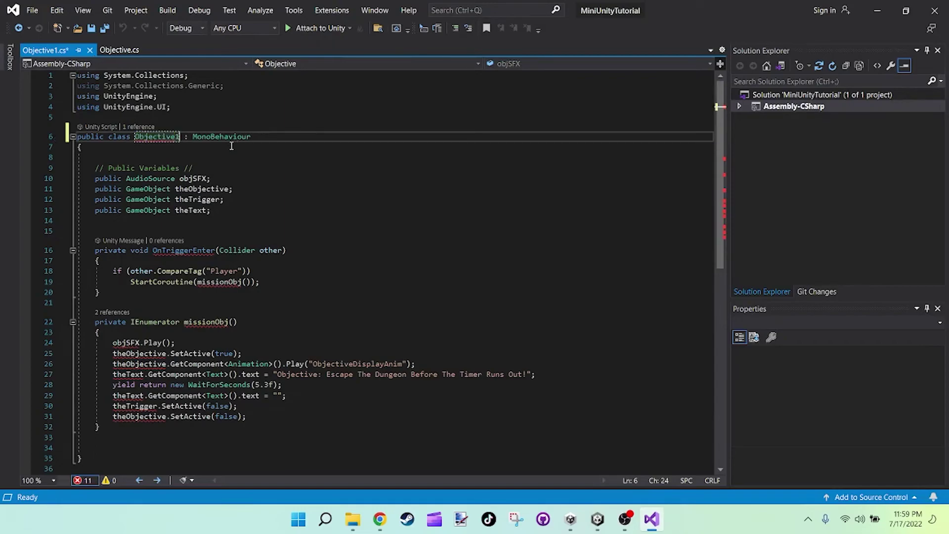
click(264, 194)
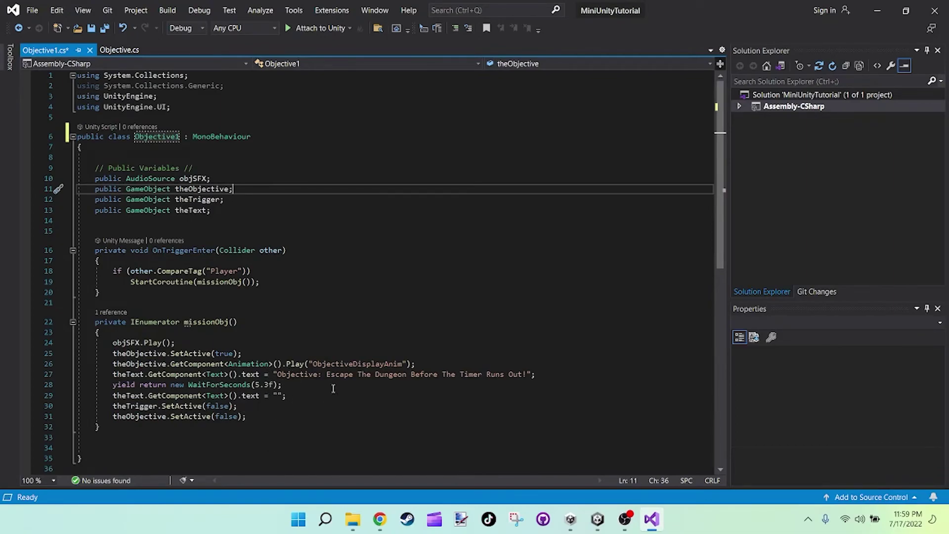
Change the displayed message in missionObj to "Objective: Run For Your Life!" and save the script.
scroll(244, 199, down, 2)
scroll(280, 270, up, 2)
scroll(224, 289, down, 3)
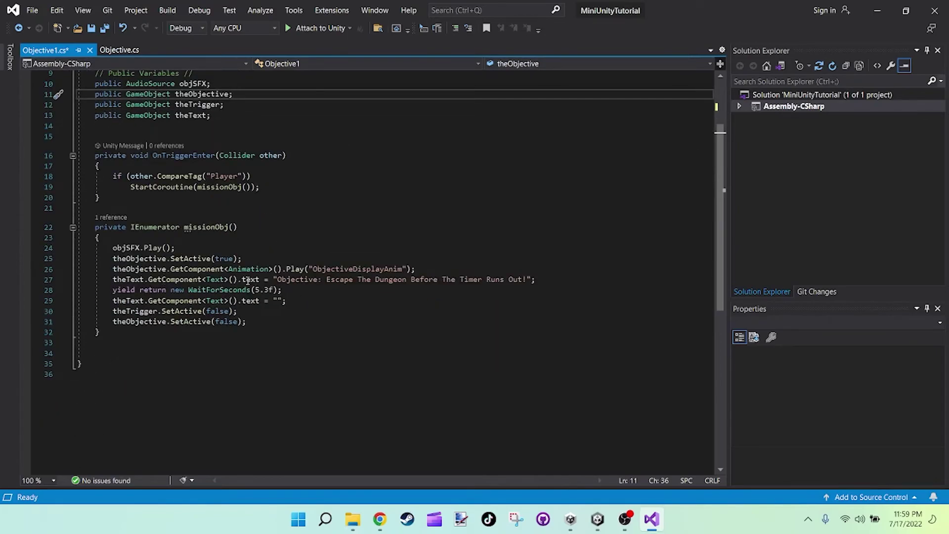
drag(112, 279, 251, 278)
drag(354, 285, 367, 290)
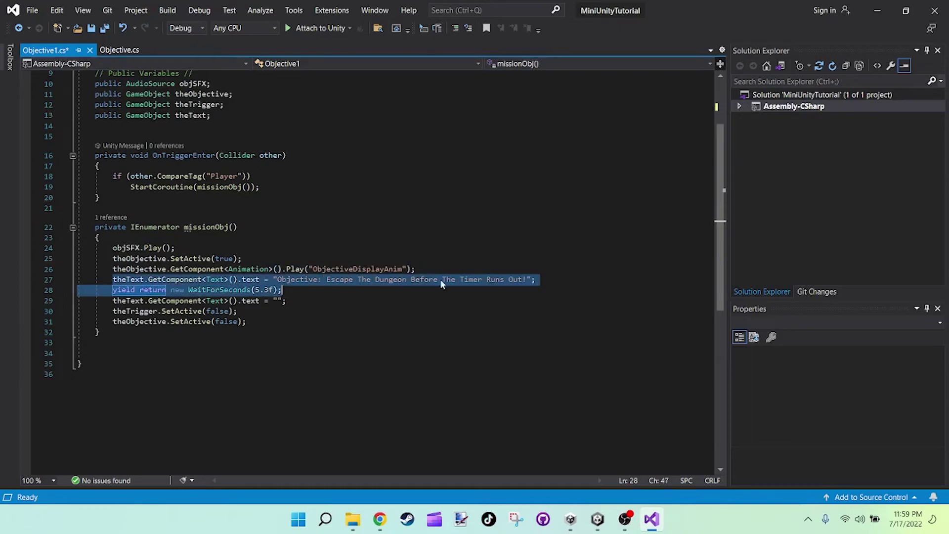
click(506, 280)
drag(523, 279, 325, 280)
key(BackSpace)
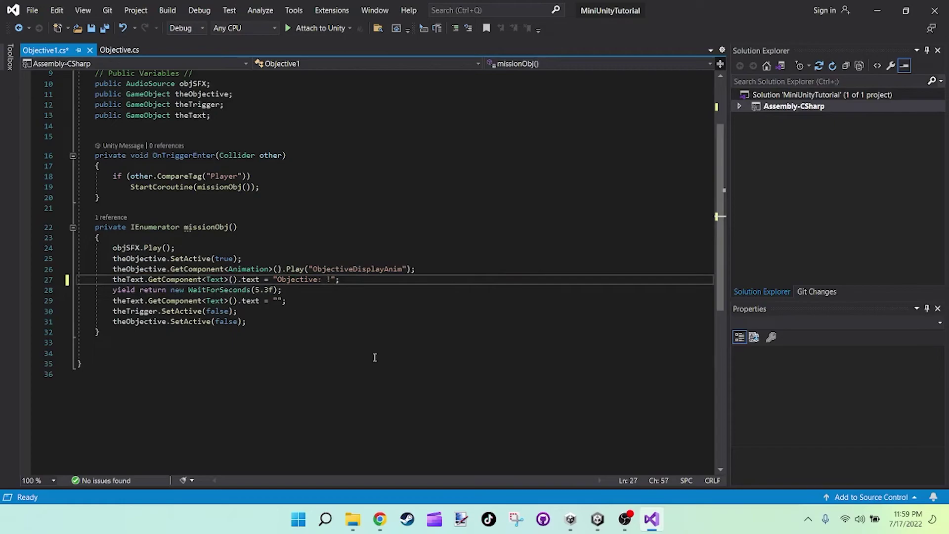
key(Caps_Lock)
text(R)
key(Caps_Lock)
text(un)
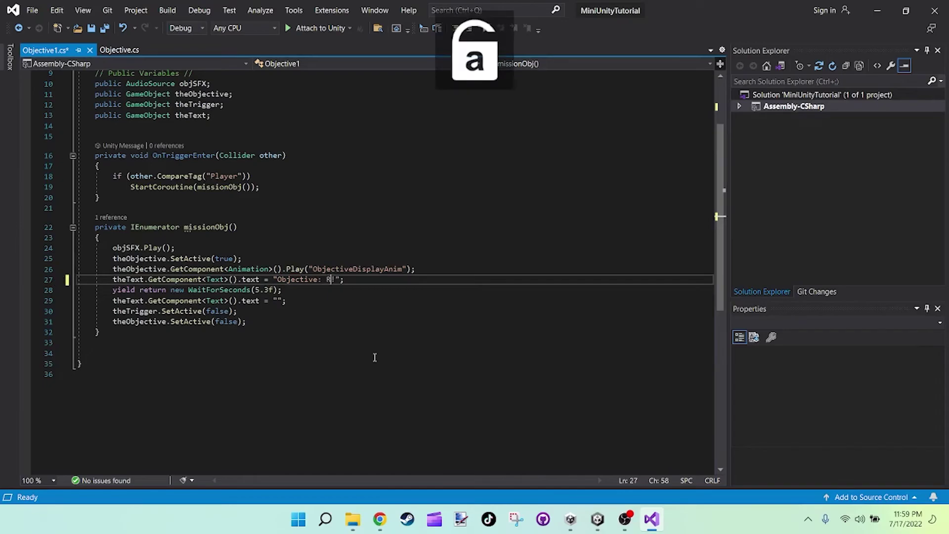
key(Caps_Lock)
text(F)
key(Caps_Lock)
text(or)
key(Caps_Lock)
text(You)
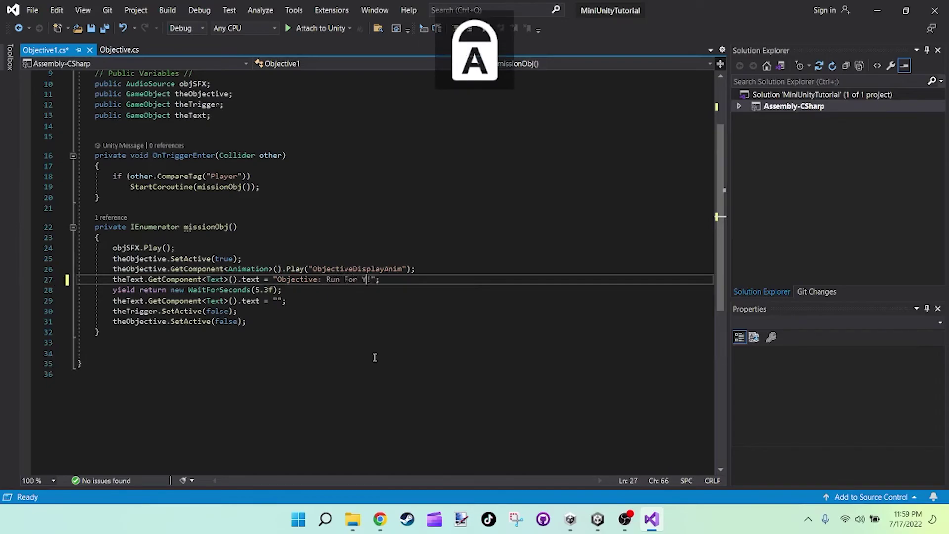
key(Caps_Lock)
text(our)
key(Caps_Lock)
text(L)
key(Caps_Lock)
text(ife)
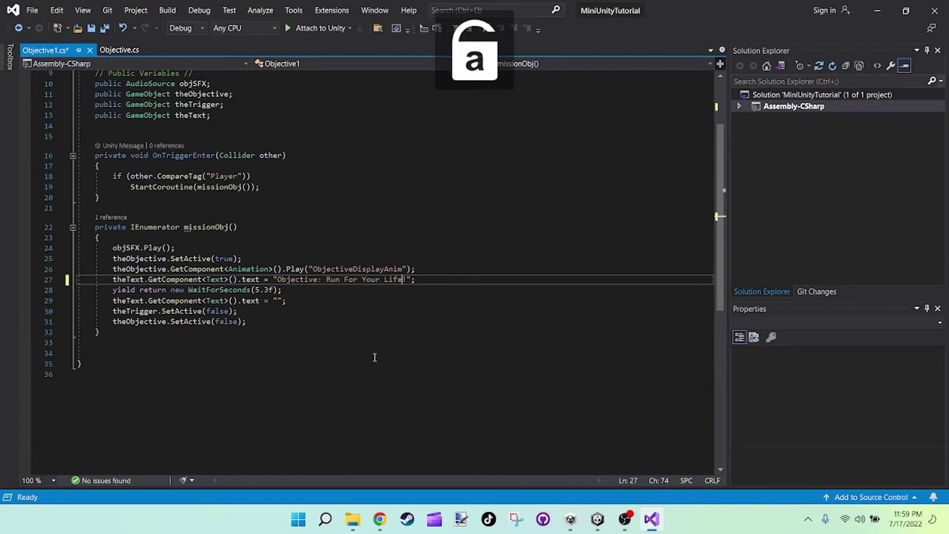
key(ctrl+s)
Return to Unity, move The Objective (1) below The Objective in the hierarchy and rename it The Objective_1.
click(156, 50)
click(890, 17)
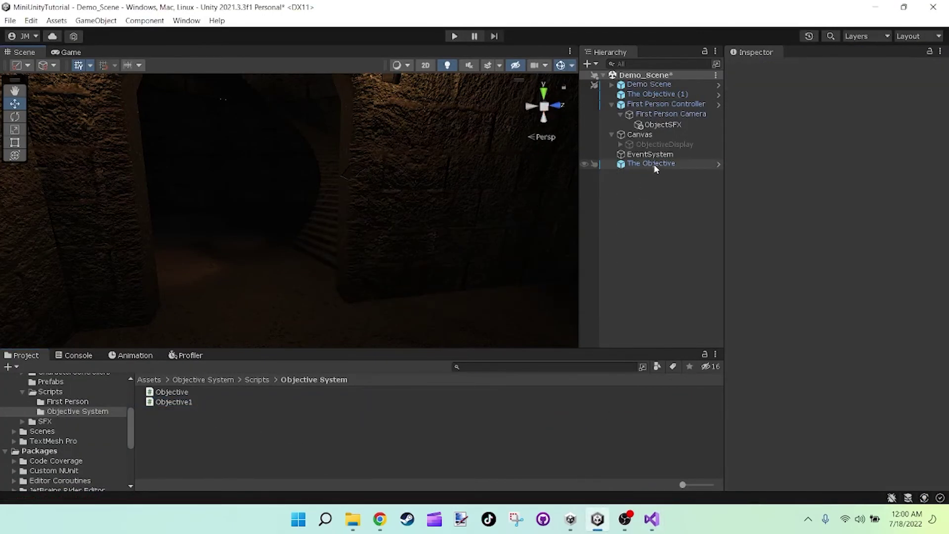
drag(652, 98, 651, 174)
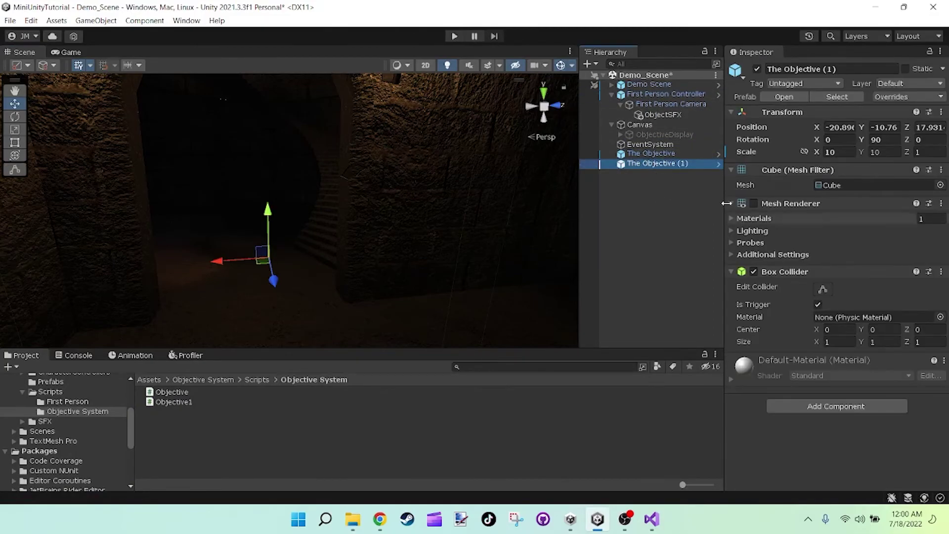
click(835, 70)
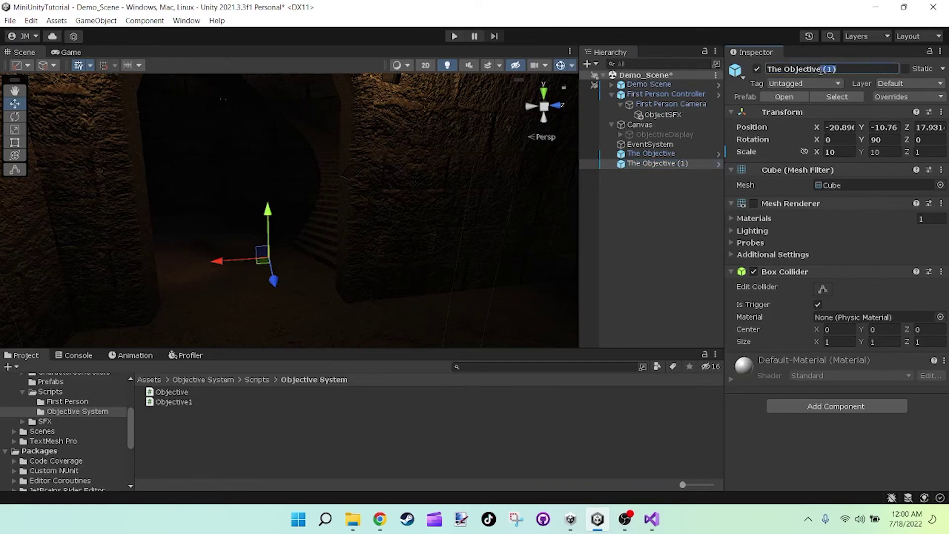
key(BackSpace)
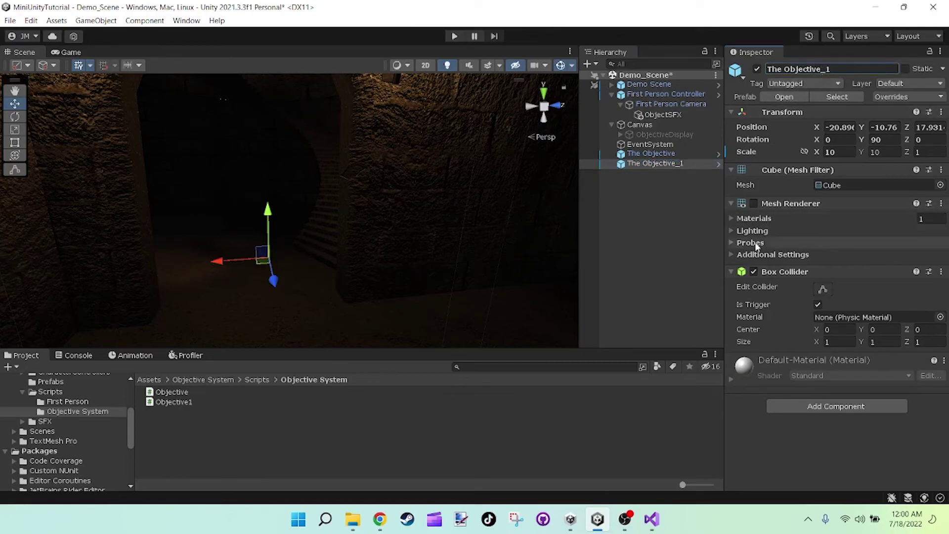
Attach the Objective1 script to The Objective_1 and assign The Objective_1 as its The Trigger reference.
drag(170, 402, 765, 456)
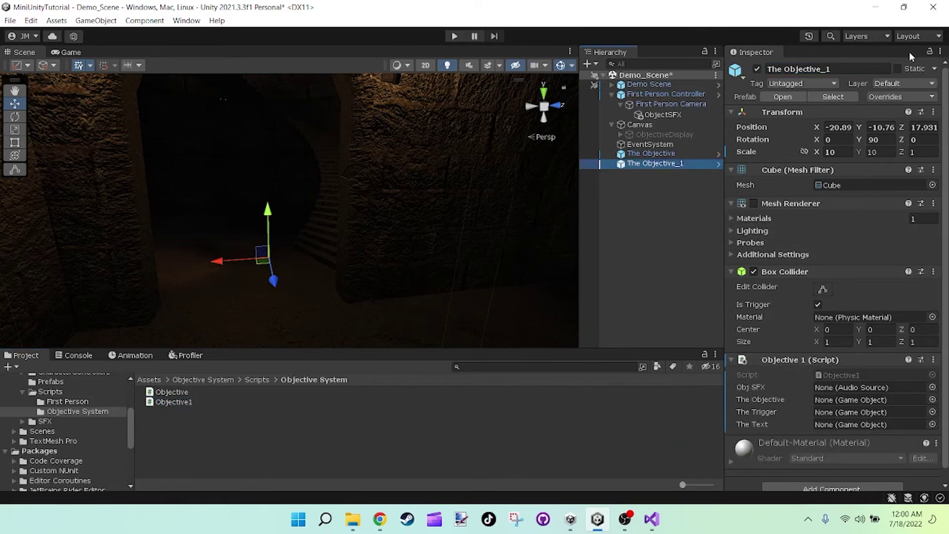
click(644, 164)
drag(643, 164, 821, 412)
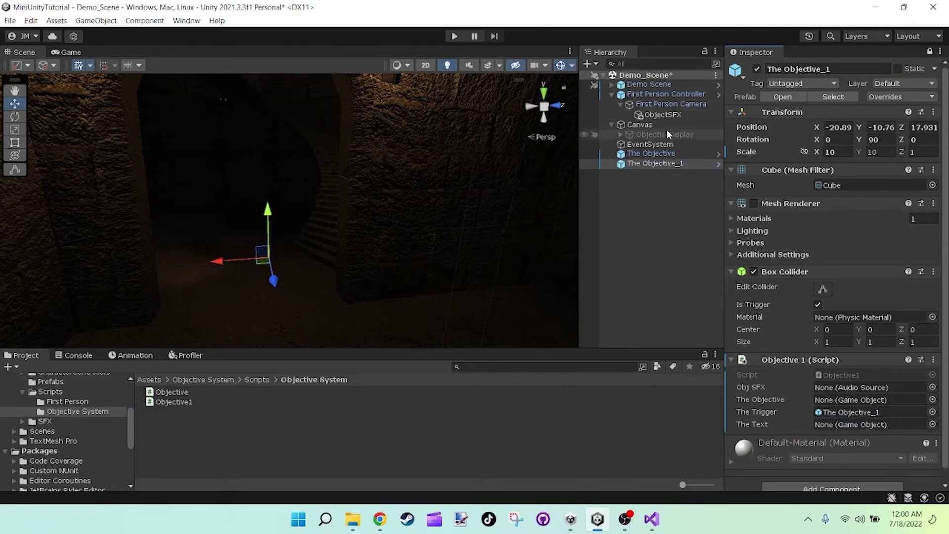
Assign ObjectSFX, ObjectiveDisplay and ObjectiveText to The Objective_1's Obj SFX, The Objective and The Text script references.
drag(650, 114, 820, 387)
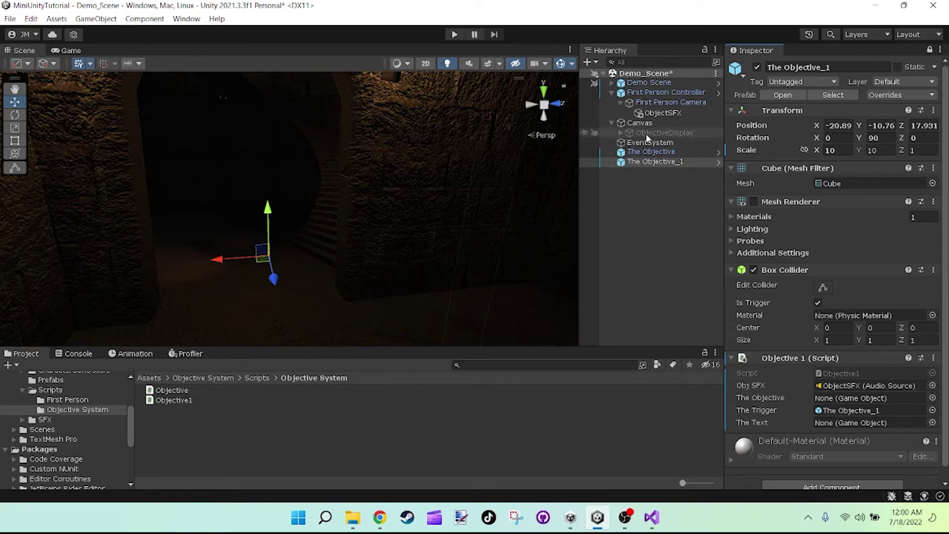
click(828, 399)
drag(829, 405, 829, 401)
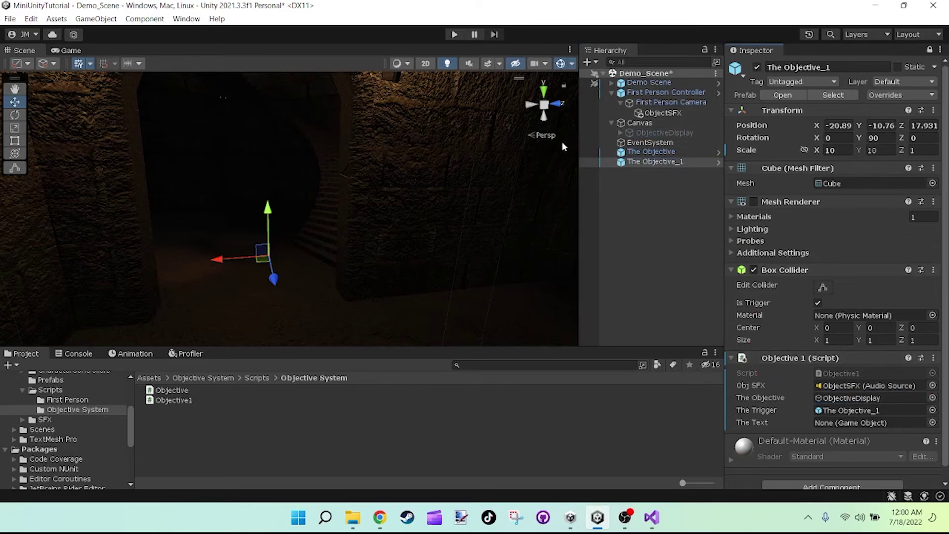
click(620, 134)
drag(668, 142, 821, 425)
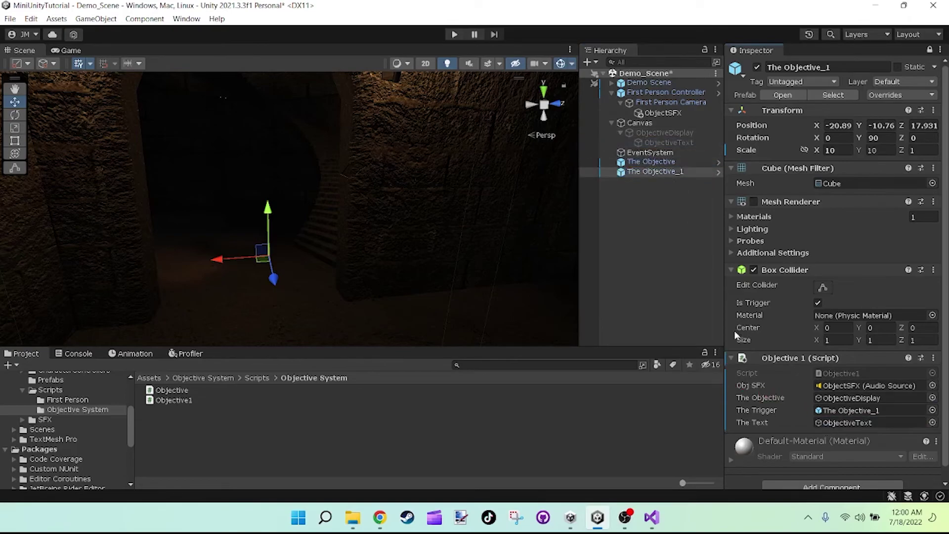
click(267, 151)
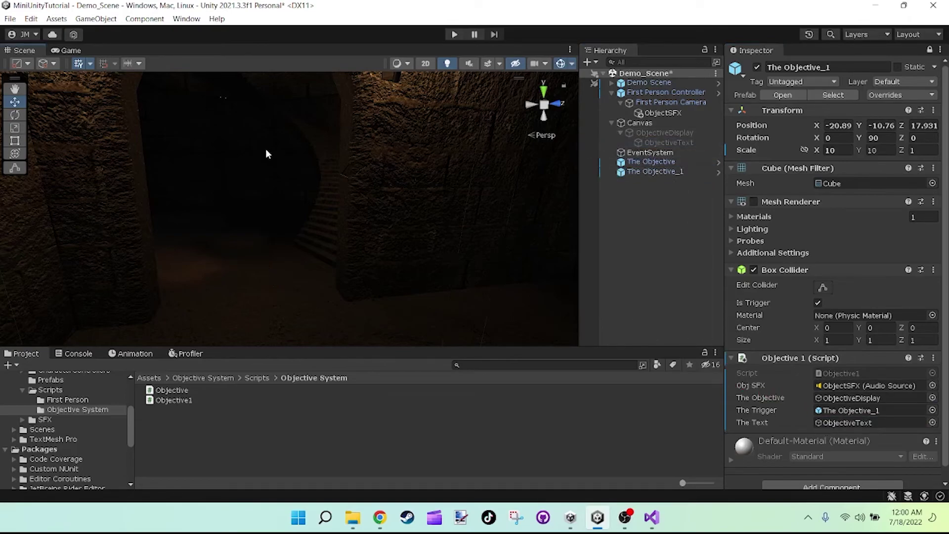
Play-test the scene by walking through the corridor trigger and the doorway trigger, back out of the doorway, and stop play mode.
click(453, 34)
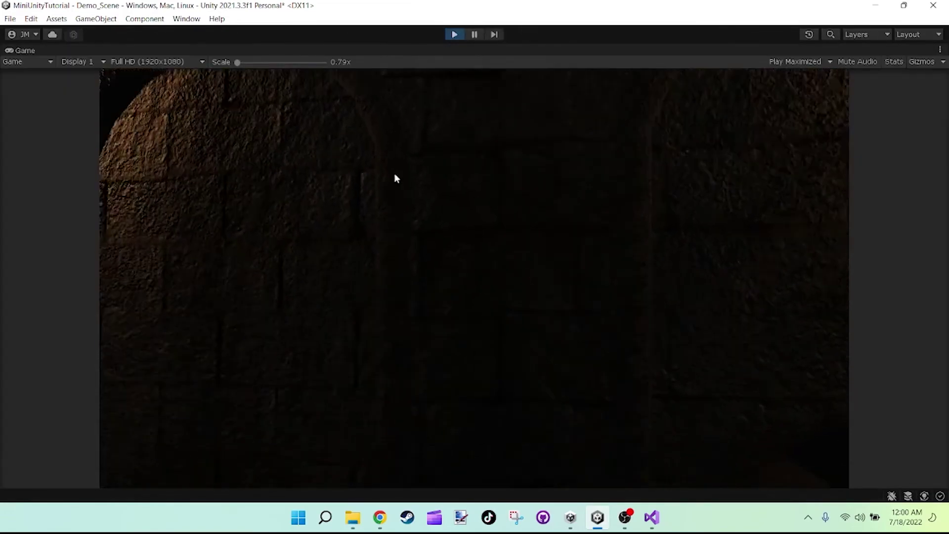
click(394, 174)
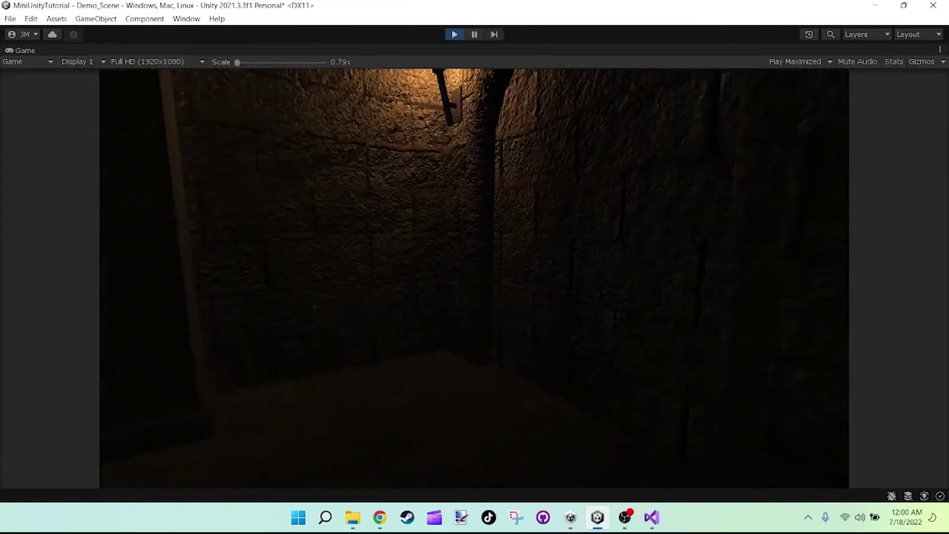
key(w)
key(w)
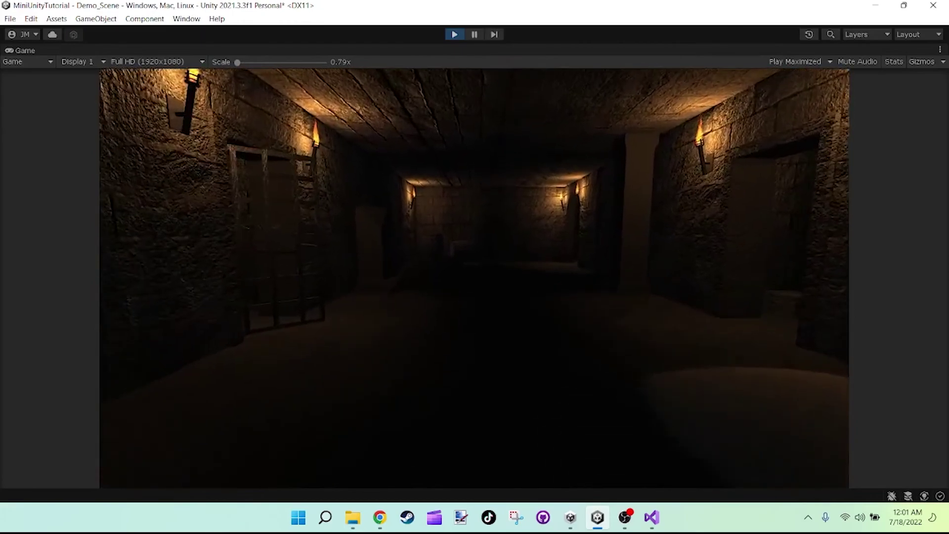
key(w)
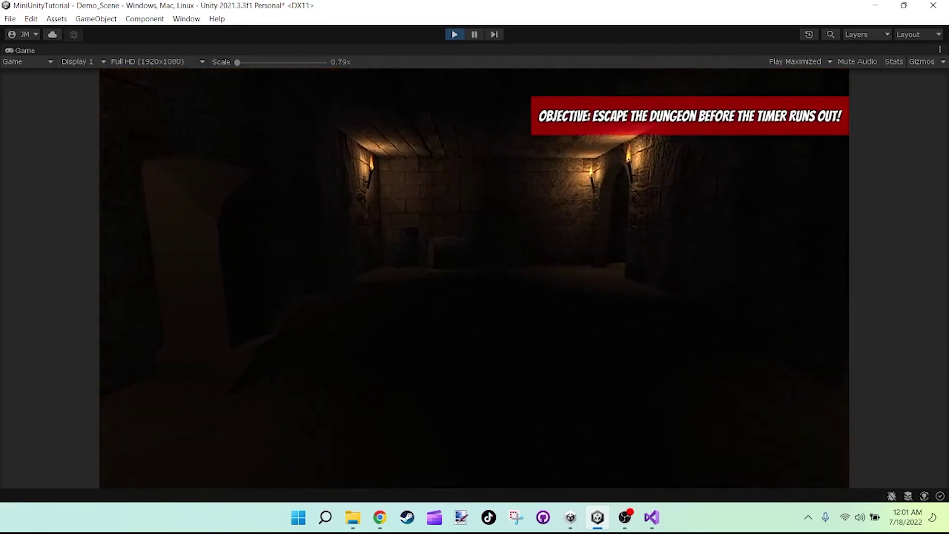
key(w)
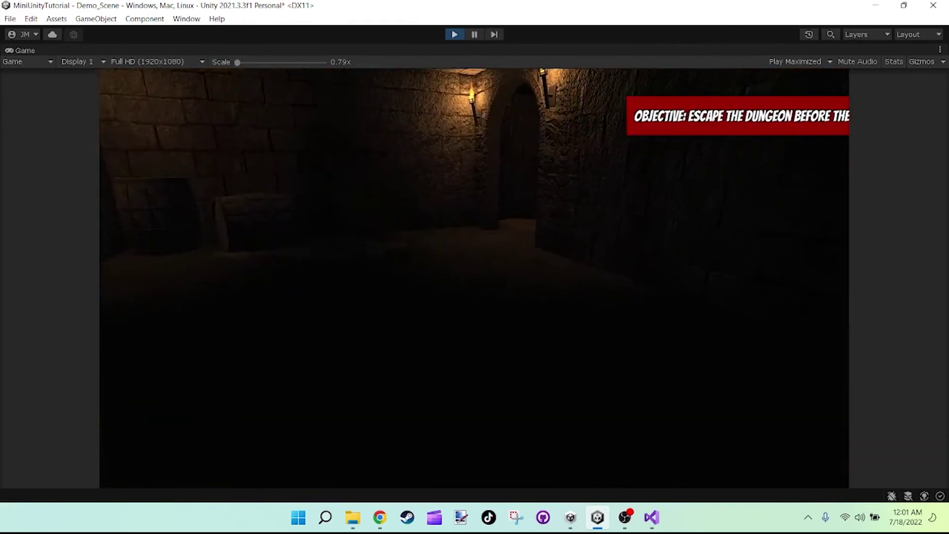
key(w)
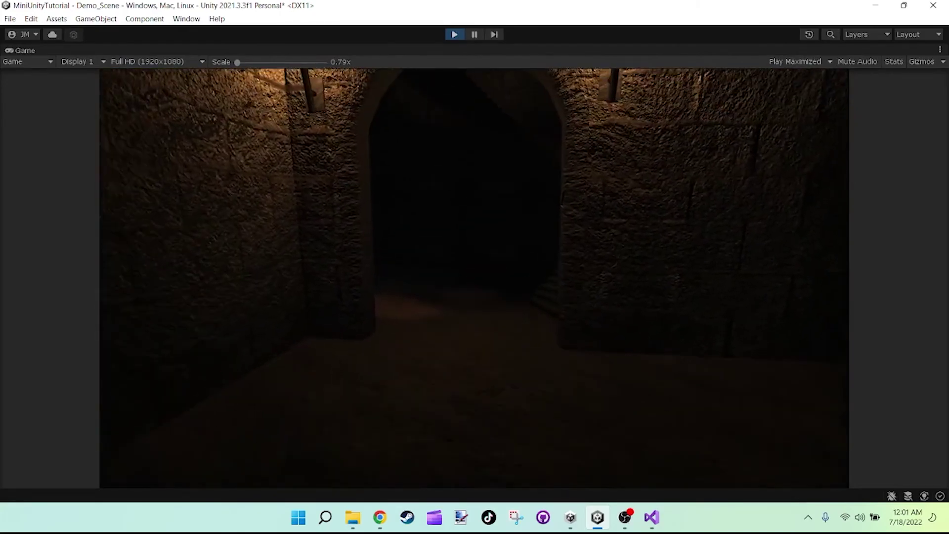
key(w)
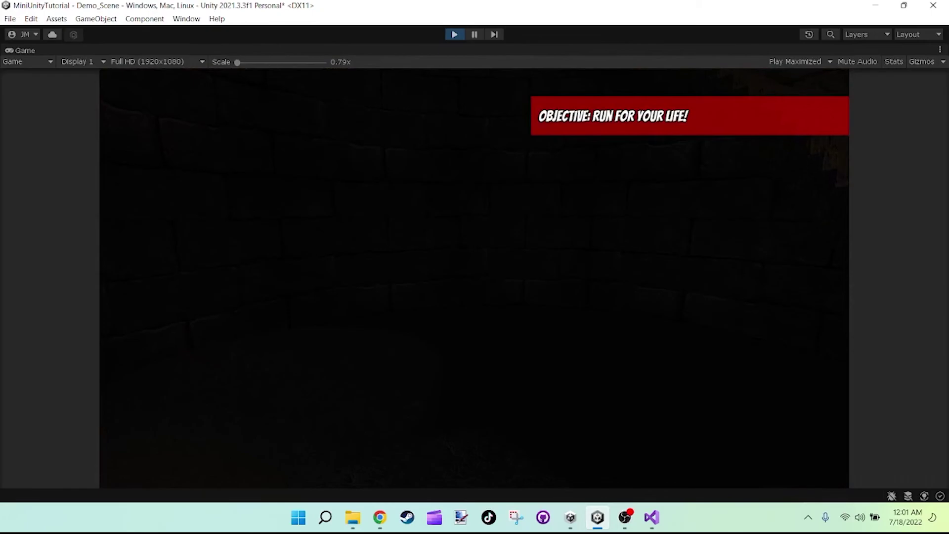
key(s)
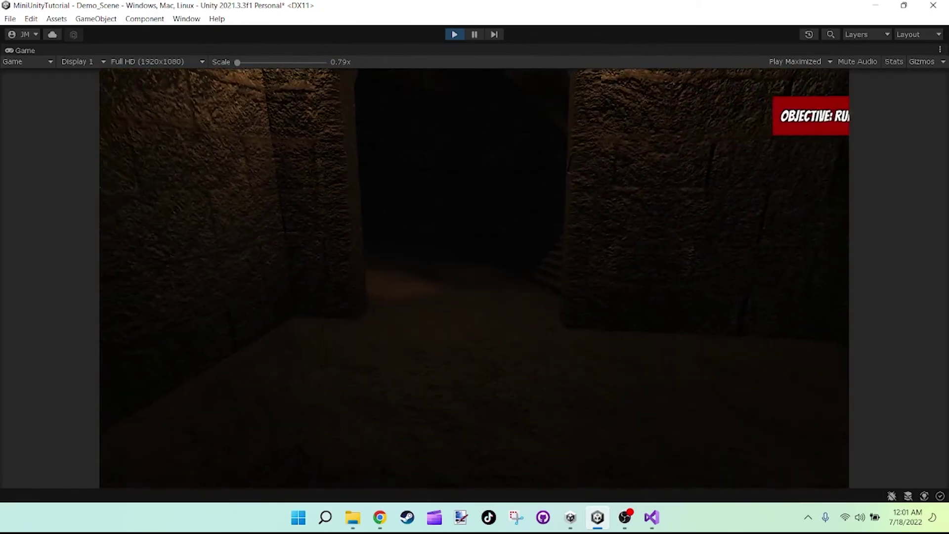
key(s)
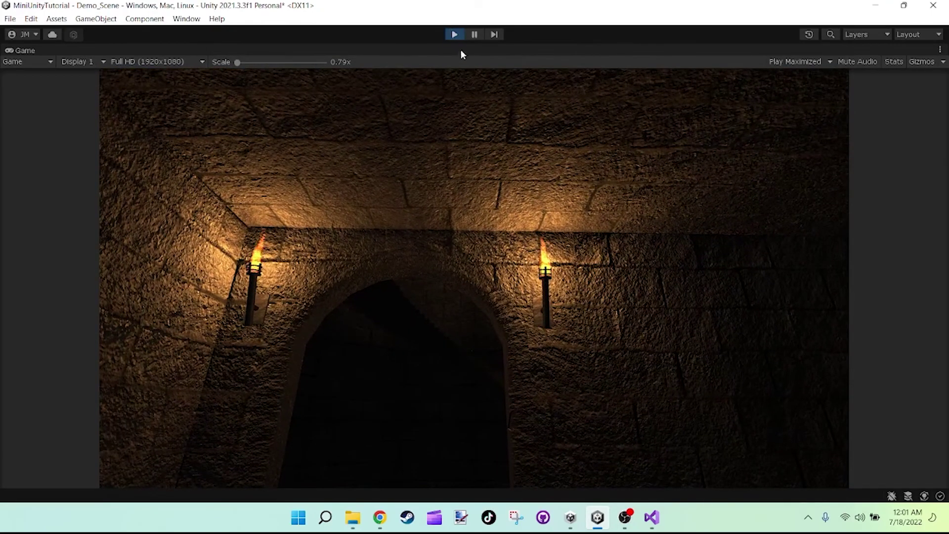
click(454, 34)
Frame the First Person Controller in the scene view and collapse it and the Canvas in the hierarchy.
right_drag(409, 210, 701, 204)
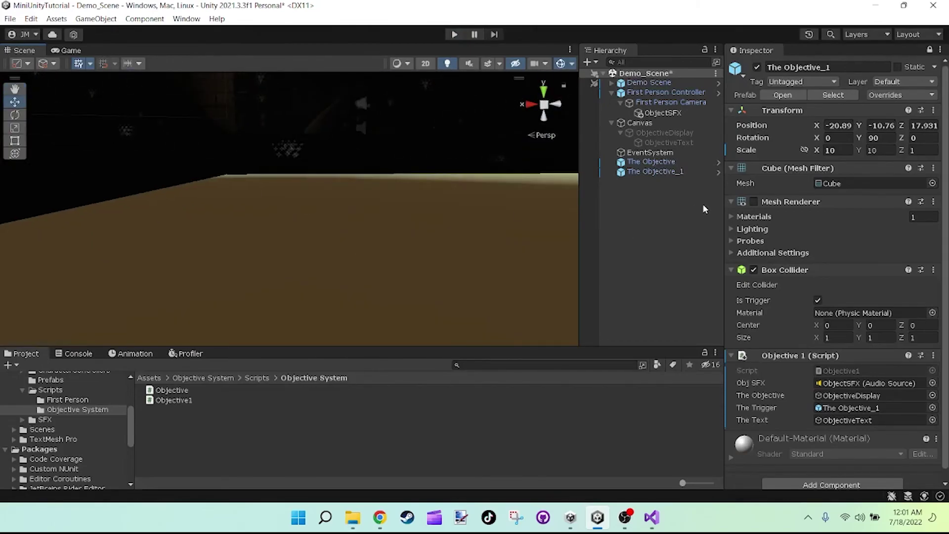
click(643, 102)
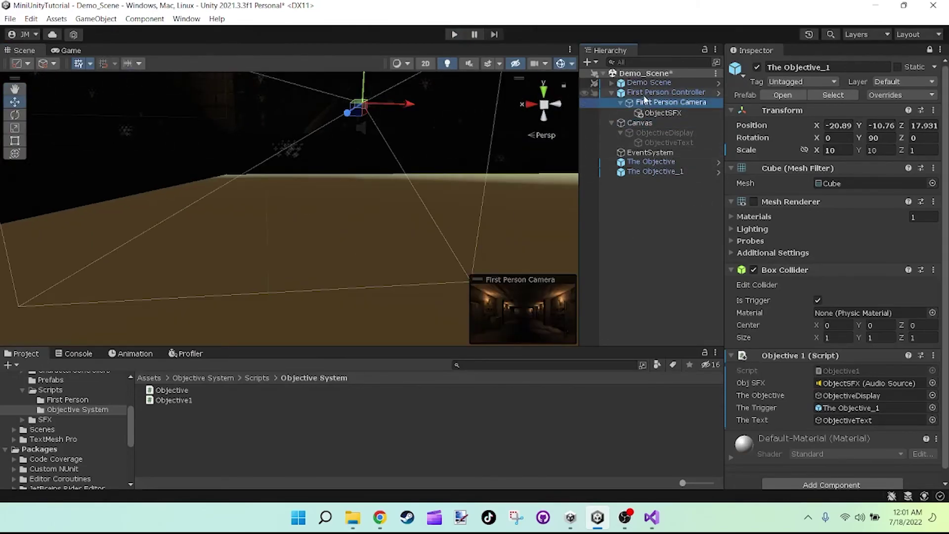
double_click(644, 94)
right_drag(413, 163, 381, 180)
click(612, 92)
click(611, 103)
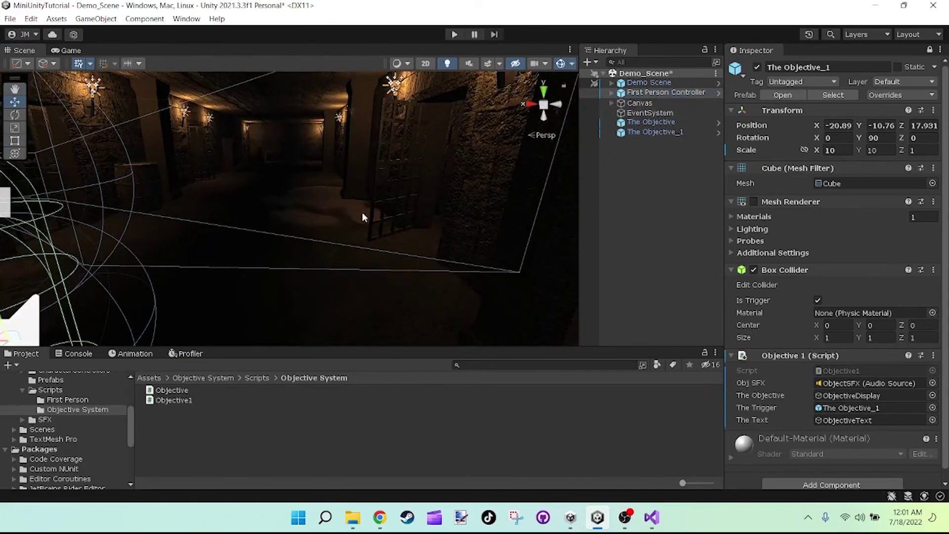
right_drag(362, 217, 336, 208)
Switch to Visual Studio to review the message line and class declaration in the Objective1 script, and return to Unity.
double_click(649, 132)
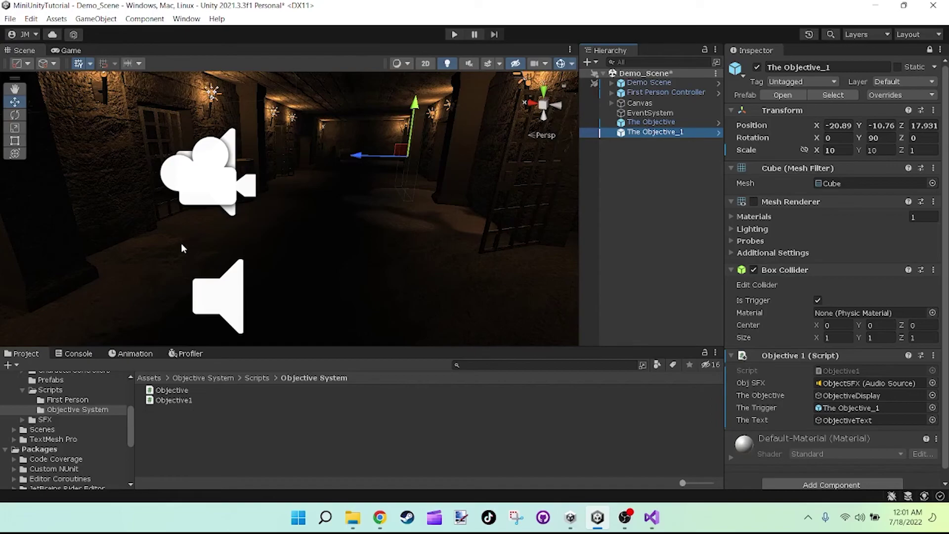
click(186, 400)
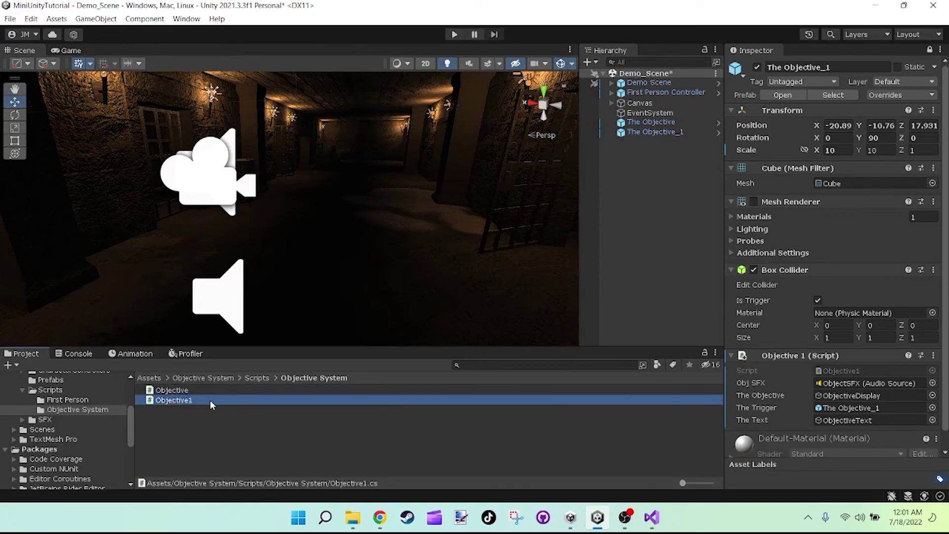
click(651, 517)
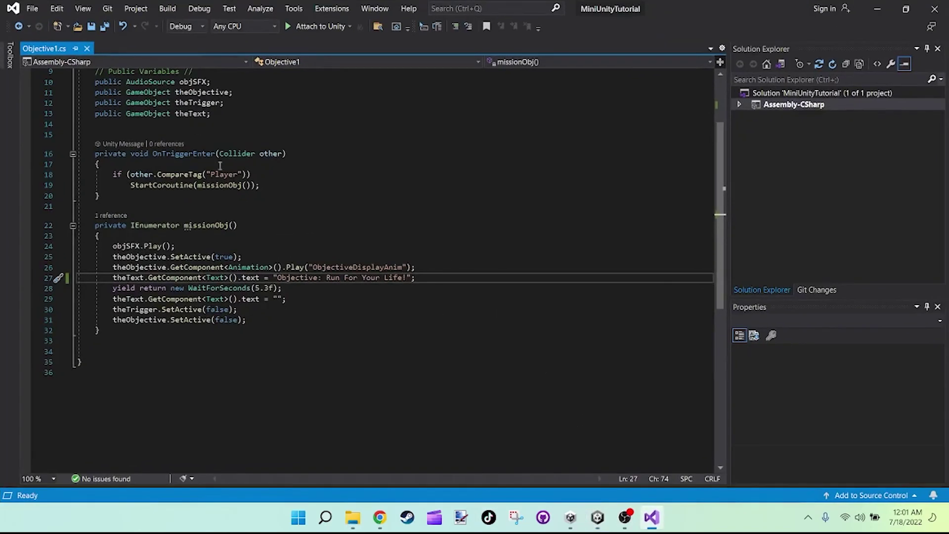
scroll(215, 143, up, 3)
scroll(395, 346, down, 3)
drag(406, 277, 107, 278)
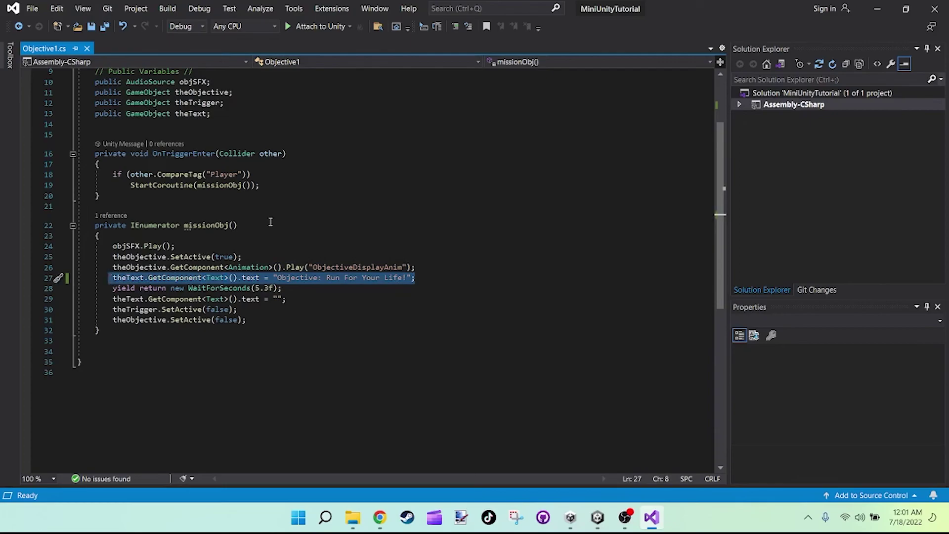
scroll(251, 165, up, 1)
scroll(252, 166, up, 2)
drag(180, 134, 133, 134)
click(877, 9)
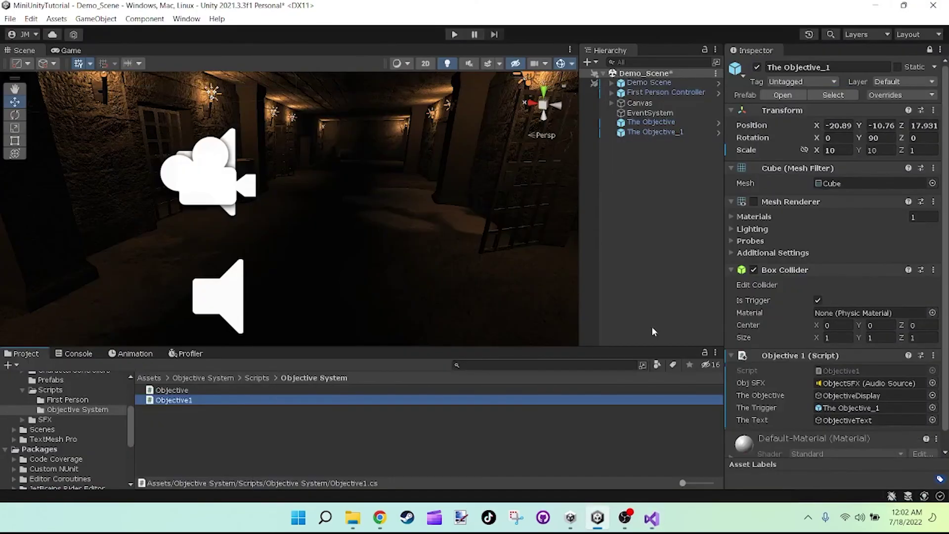
right_drag(370, 169, 382, 150)
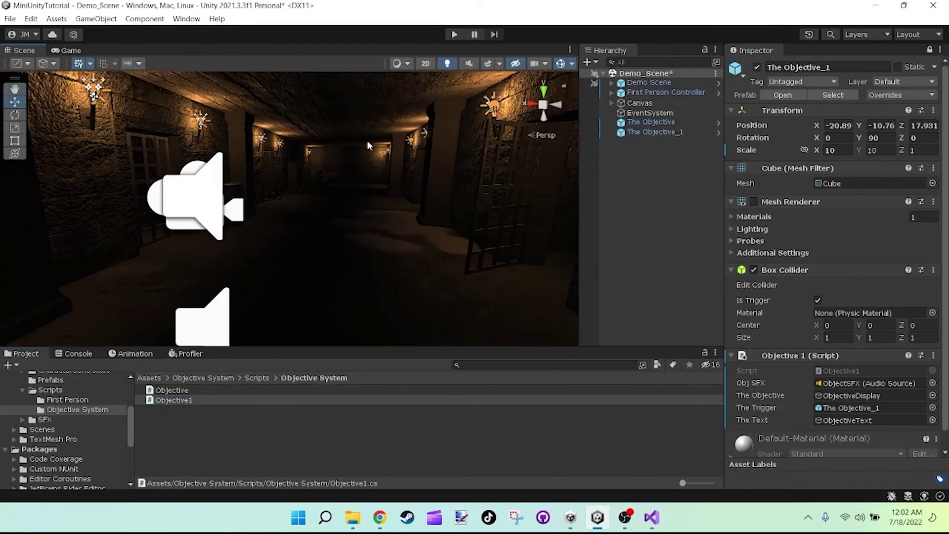